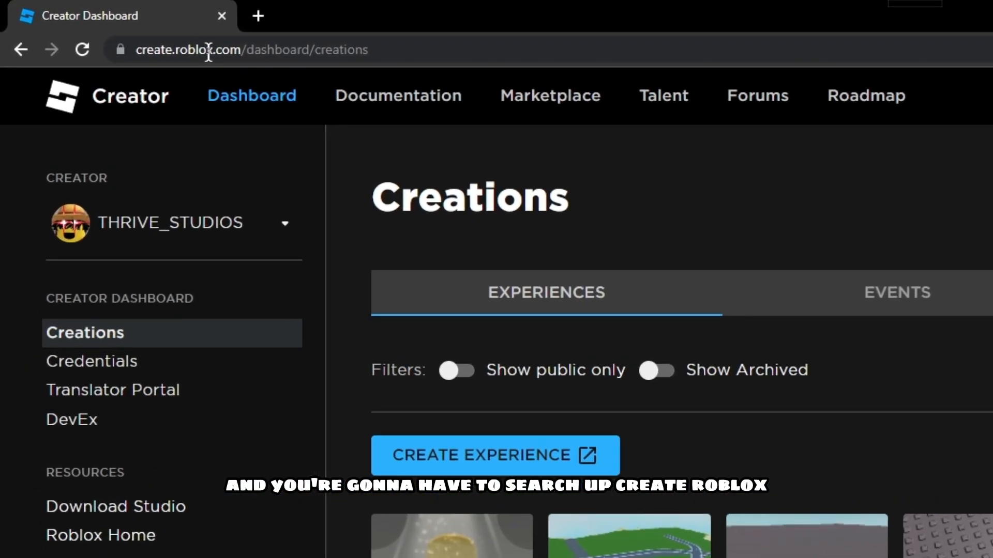
# Step: Trim the address to create.roblox.com and load the Creator Dashboard
pyautogui.moveTo(407, 60); pyautogui.dragTo(243, 71)
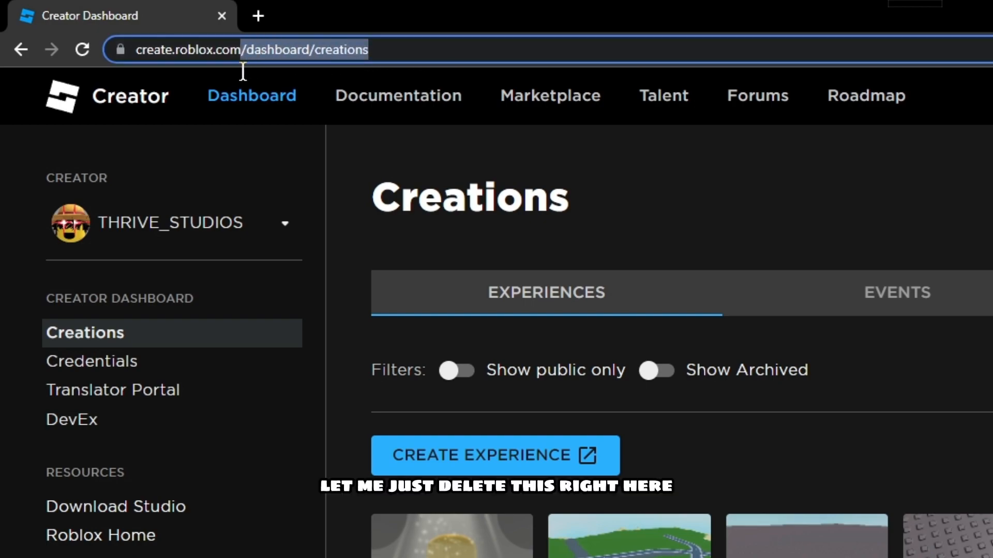
pyautogui.press('BackSpace')
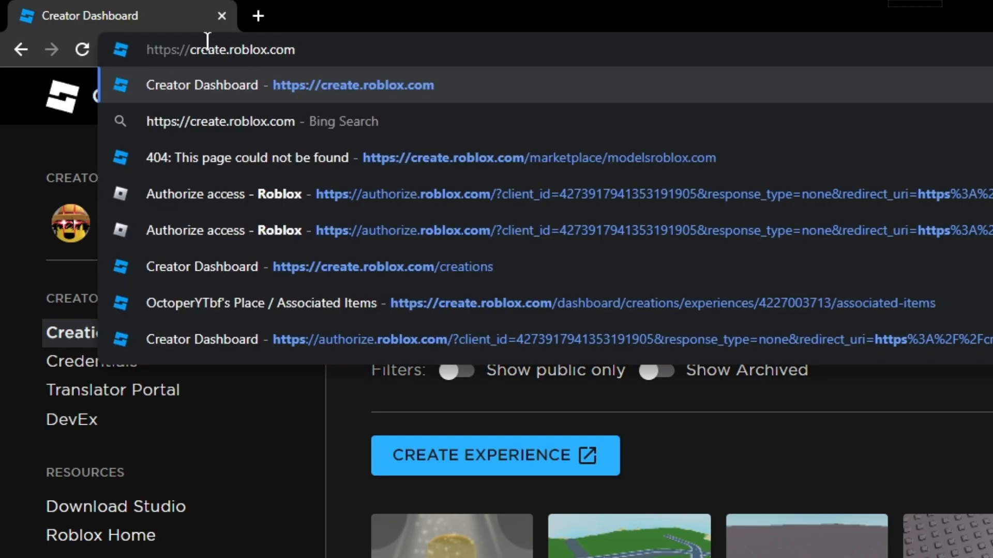
pyautogui.press('Return')
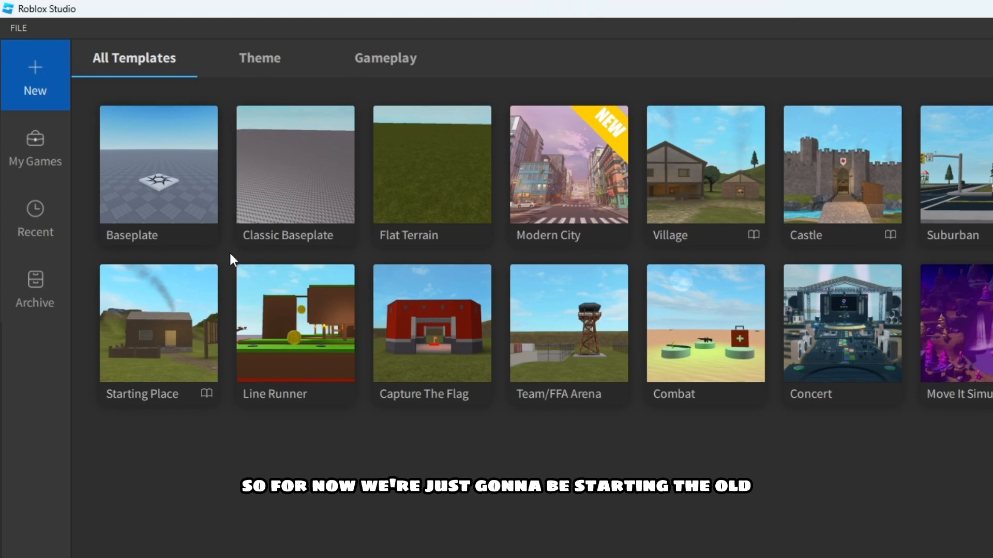
# Step: Switch to Roblox Studio and start a new place from the Classic Baseplate template
pyautogui.click(310, 184)
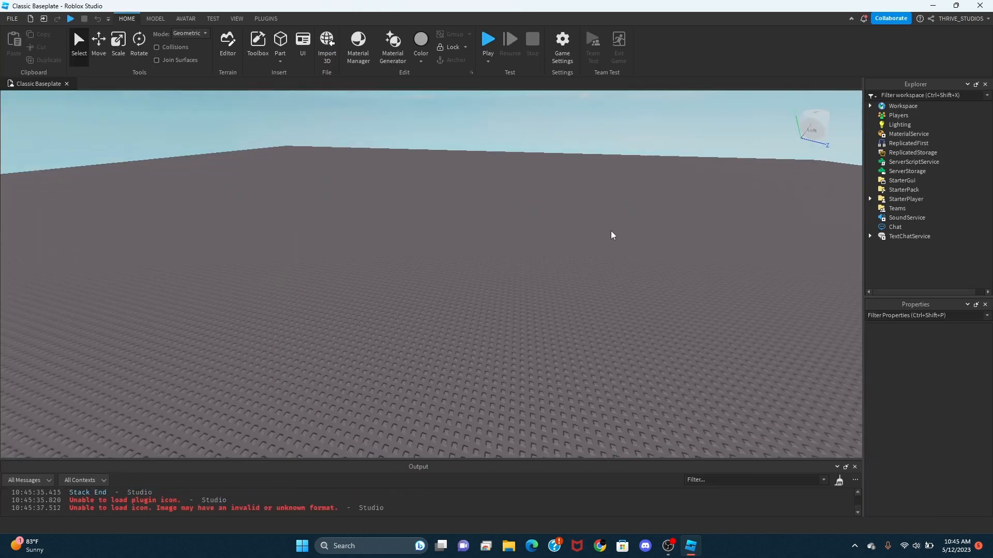
pyautogui.moveTo(611, 232); pyautogui.dragTo(611, 232, button='right')
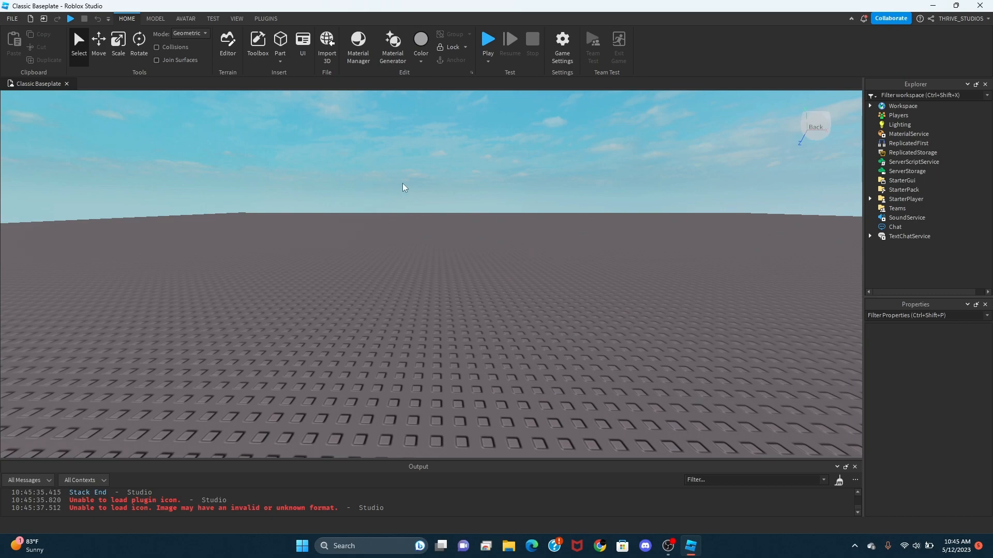
pyautogui.moveTo(403, 186)
pyautogui.mouseDown(button='right')
pyautogui.moveTo(650, 222)
pyautogui.moveTo(665, 250)
pyautogui.mouseUp(button='right')
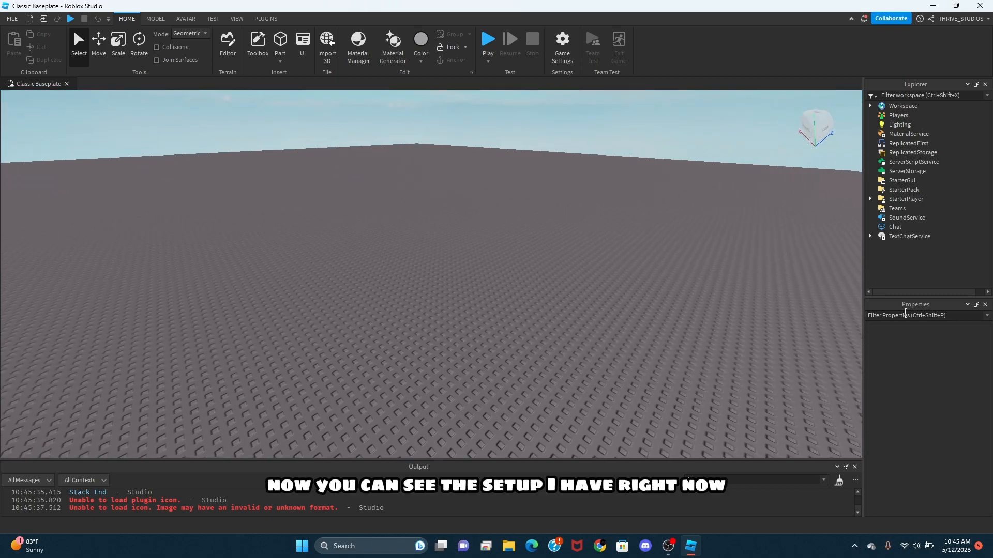
pyautogui.moveTo(913, 305); pyautogui.dragTo(927, 320)
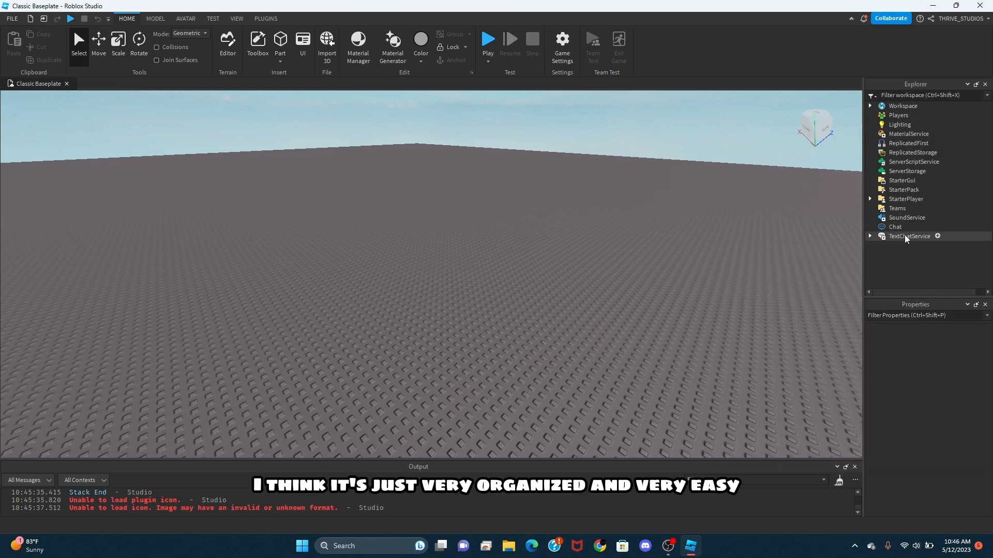
pyautogui.moveTo(632, 211); pyautogui.dragTo(622, 226, button='right')
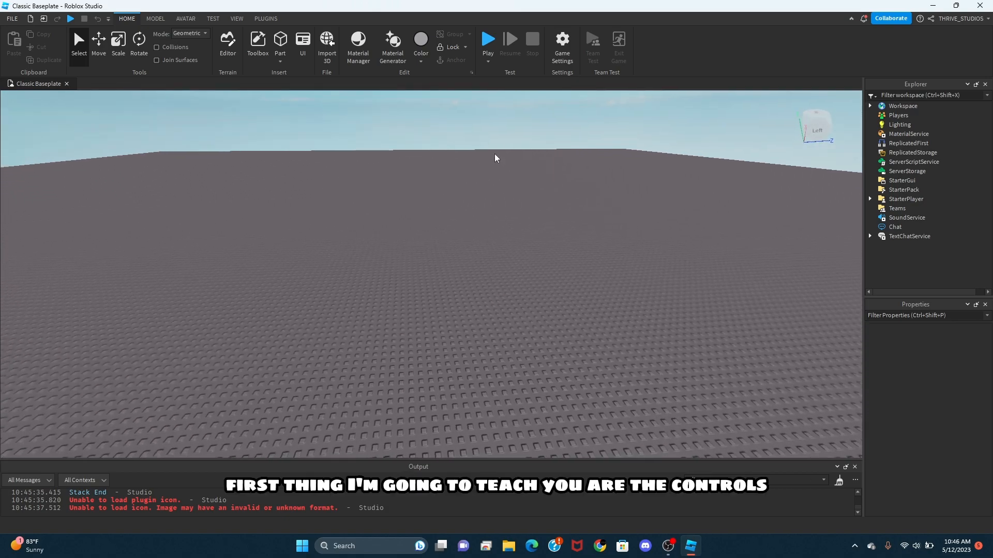
# Step: Practise the camera controls over the baseplate by flying in every direction, turning the view and zooming
pyautogui.scroll(1, 497, 156)
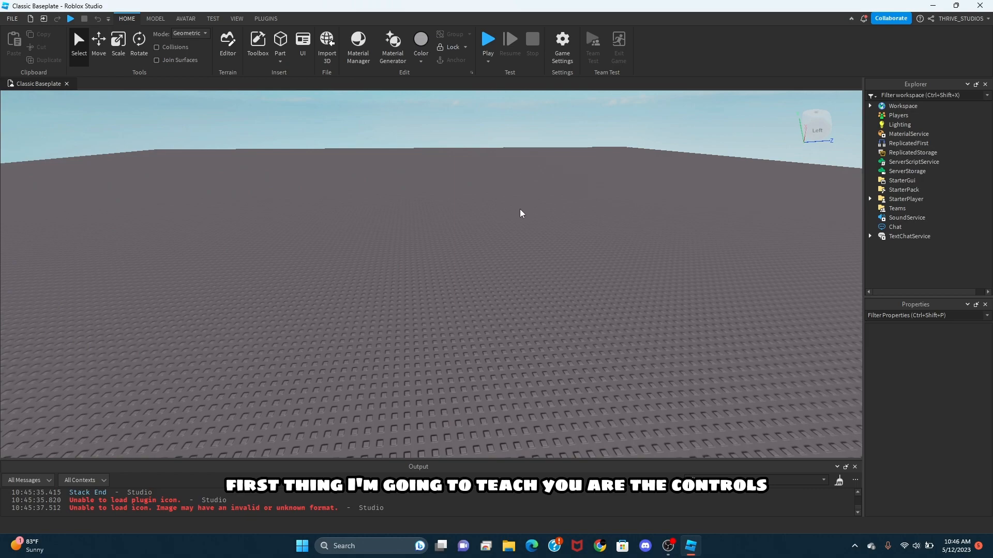
pyautogui.press('w')
pyautogui.press('a')
pyautogui.press('s')
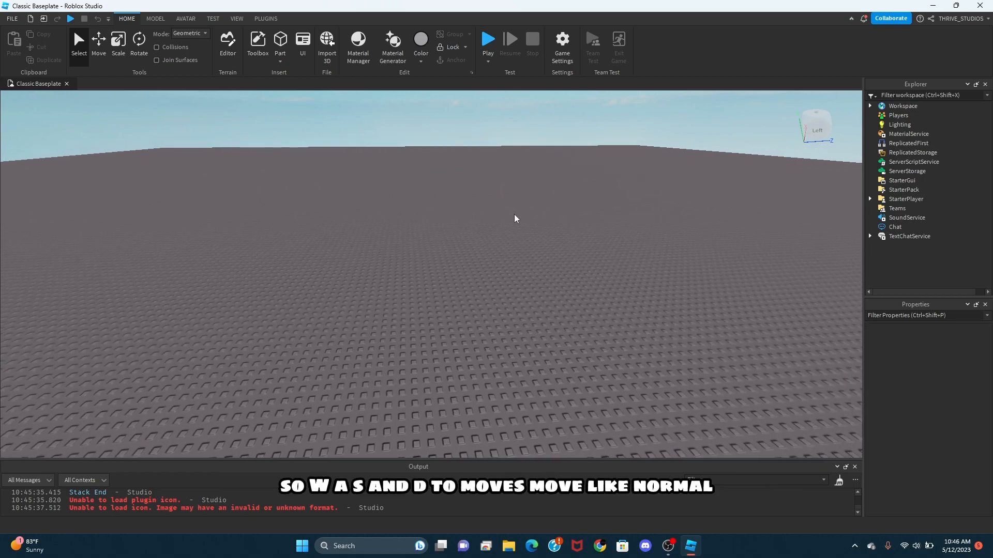
pyautogui.press('d')
pyautogui.press('w')
pyautogui.moveTo(515, 215); pyautogui.dragTo(561, 273, button='right')
pyautogui.press('s')
pyautogui.press('a')
pyautogui.press('w')
pyautogui.press('Down')
pyautogui.press('Up')
pyautogui.press('Down')
pyautogui.press('Up')
pyautogui.moveTo(628, 290); pyautogui.dragTo(627, 291, button='right')
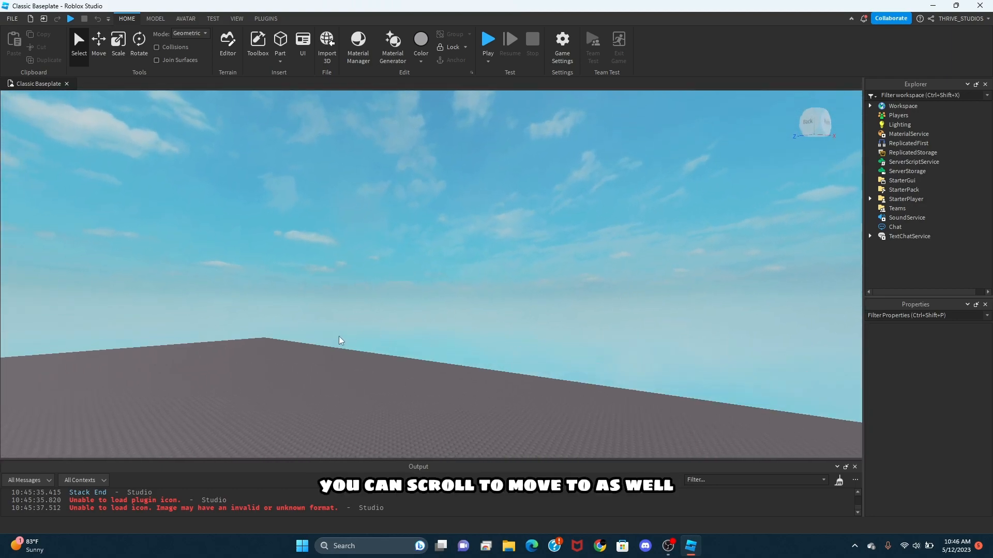
pyautogui.scroll(2, 393, 342)
pyautogui.moveTo(393, 342); pyautogui.dragTo(391, 339, button='right')
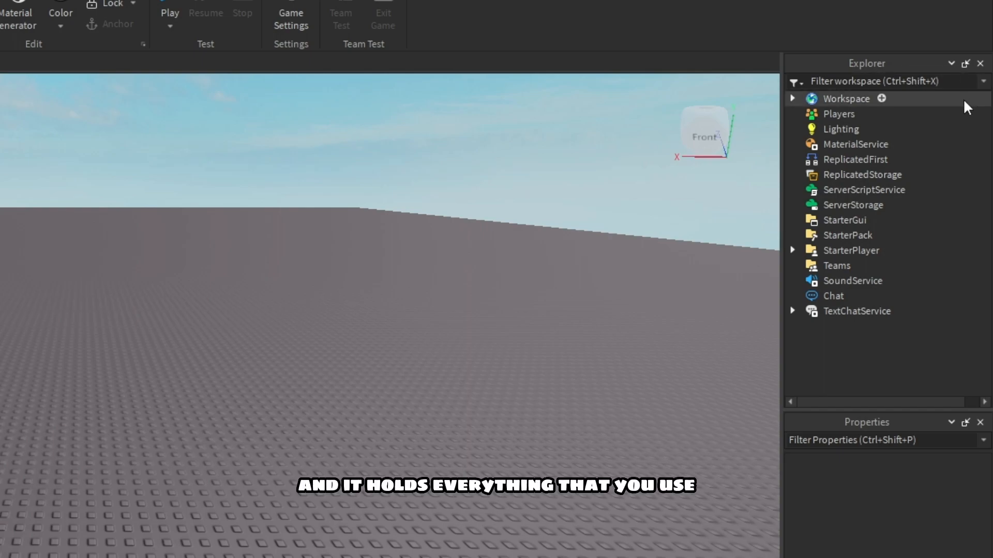
# Step: Expand Workspace to examine its contents and focus the camera on the Baseplate object before deselecting it
pyautogui.moveTo(963, 100); pyautogui.dragTo(889, 302)
pyautogui.click(696, 131)
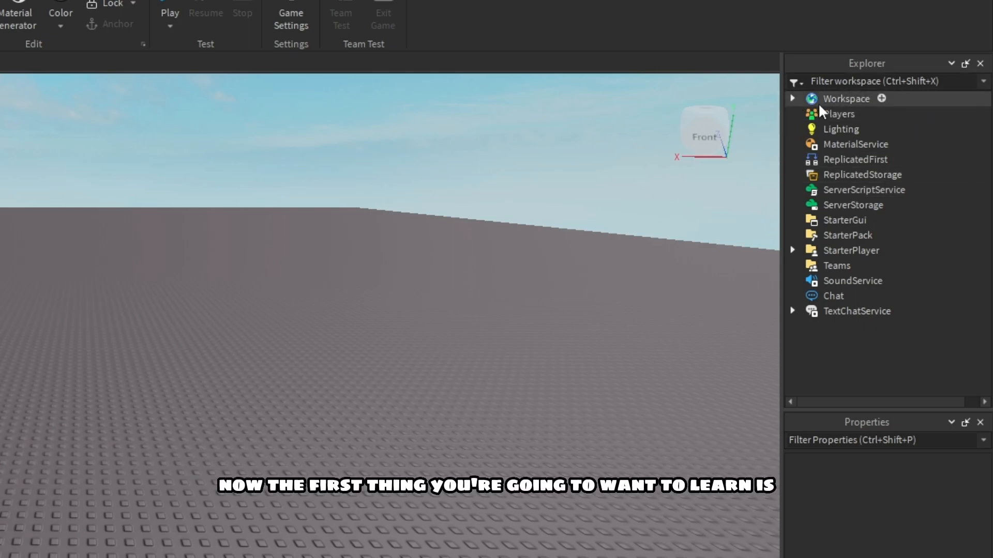
pyautogui.click(792, 97)
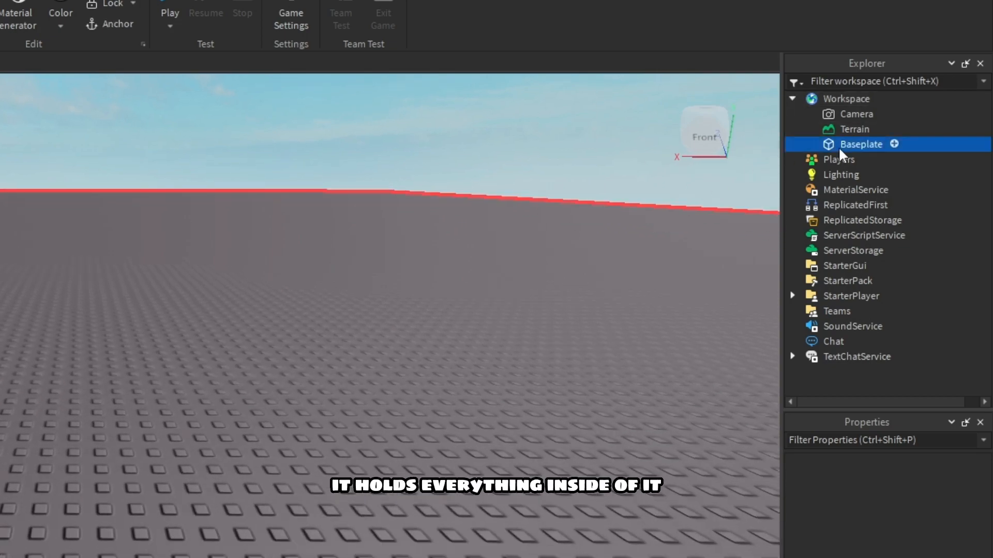
pyautogui.click(839, 145)
pyautogui.press('f')
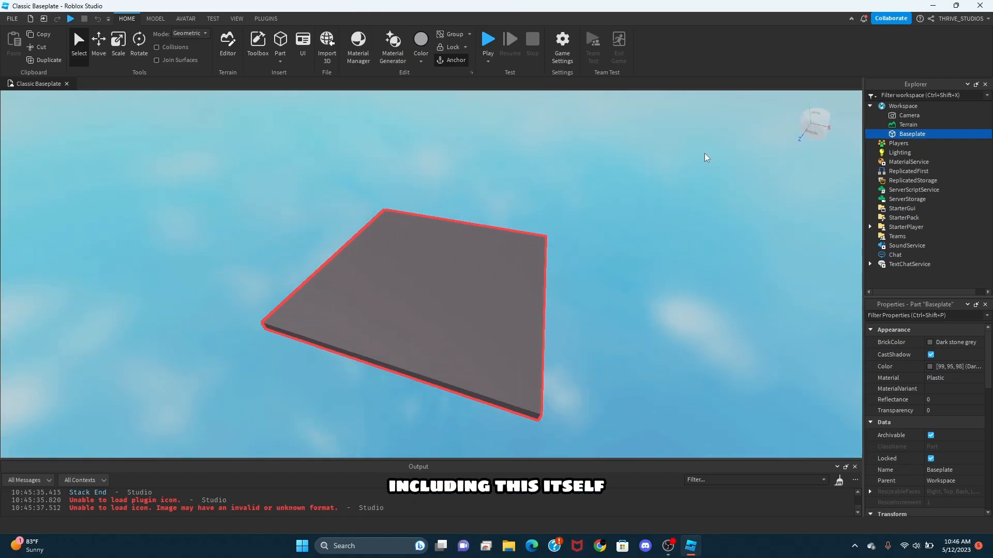
pyautogui.scroll(5, 527, 246)
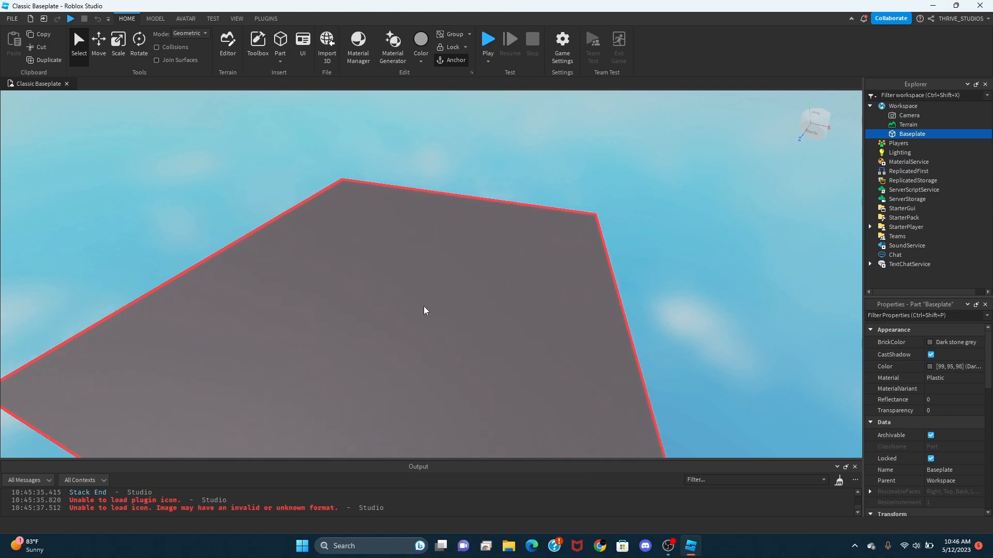
pyautogui.scroll(6, 425, 309)
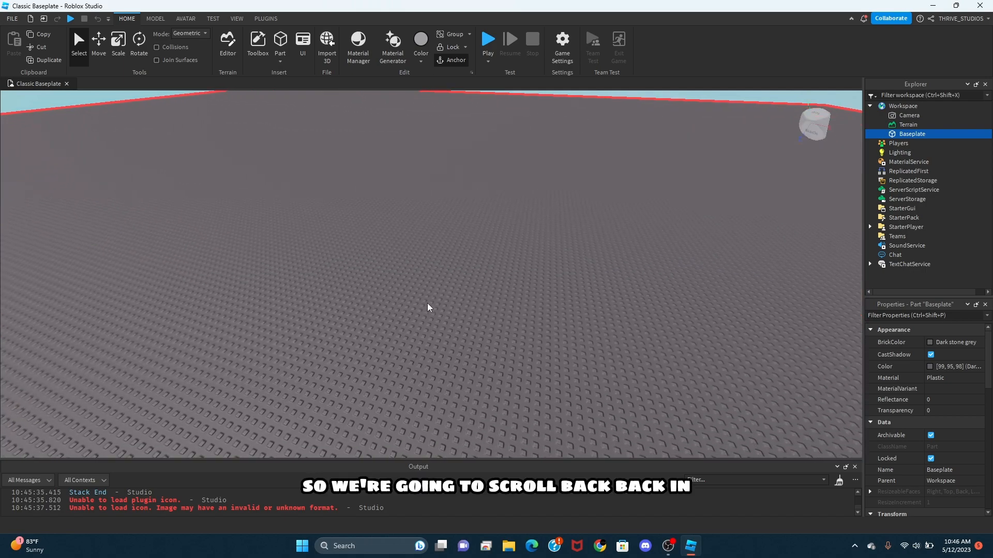
pyautogui.moveTo(436, 301); pyautogui.dragTo(432, 304, button='right')
pyautogui.click(434, 302)
# Step: Insert a block part into the scene on top of the baseplate
pyautogui.scroll(3, 432, 304)
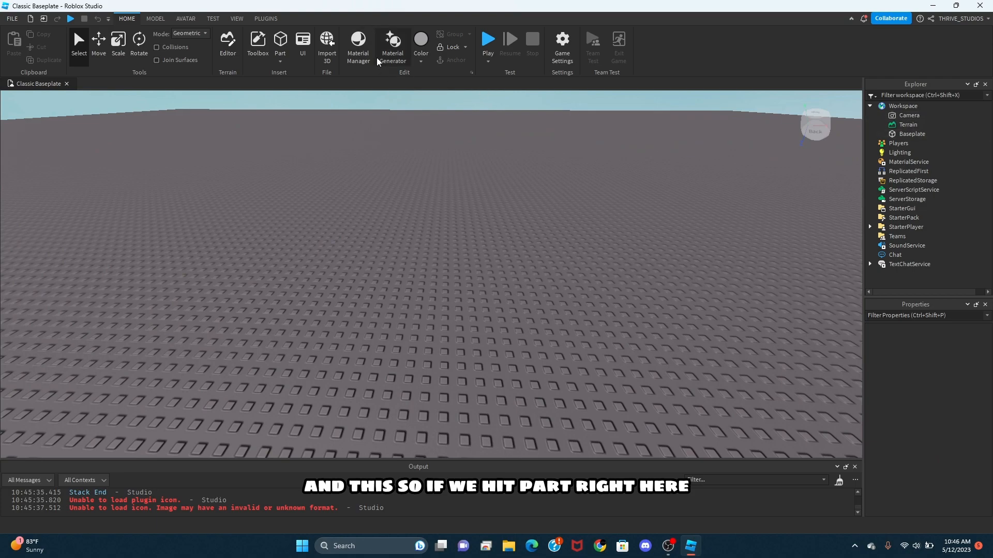
pyautogui.moveTo(365, 123); pyautogui.dragTo(364, 138, button='right')
pyautogui.scroll(2, 364, 138)
pyautogui.click(280, 45)
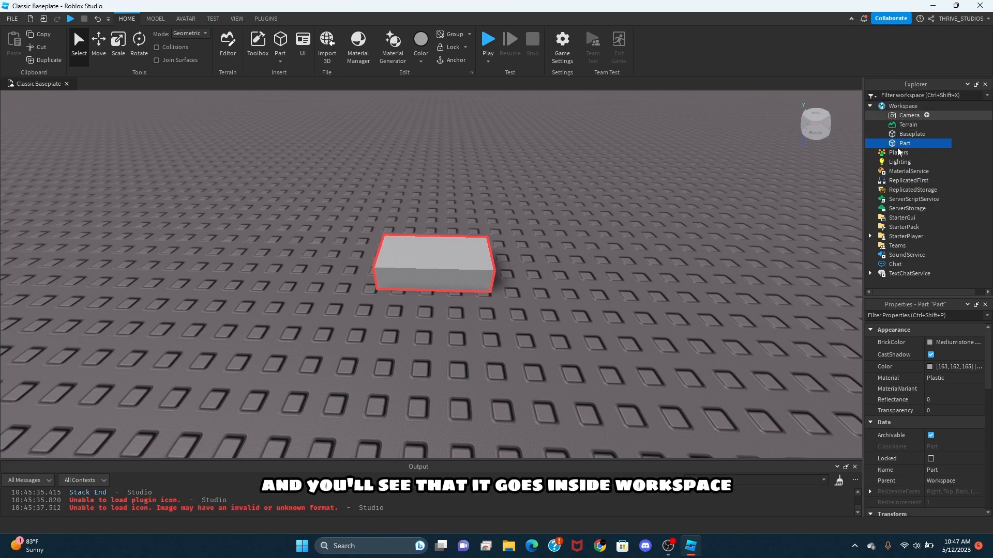
# Step: Move the part into ServerScriptService and back into Workspace, and deselect it
pyautogui.moveTo(904, 143); pyautogui.dragTo(913, 200)
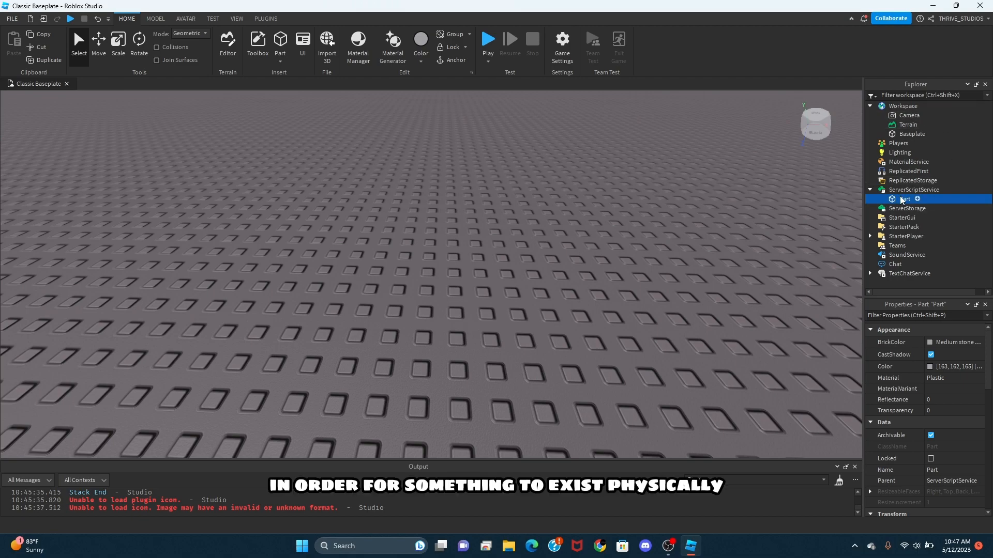
pyautogui.moveTo(902, 200); pyautogui.dragTo(928, 111)
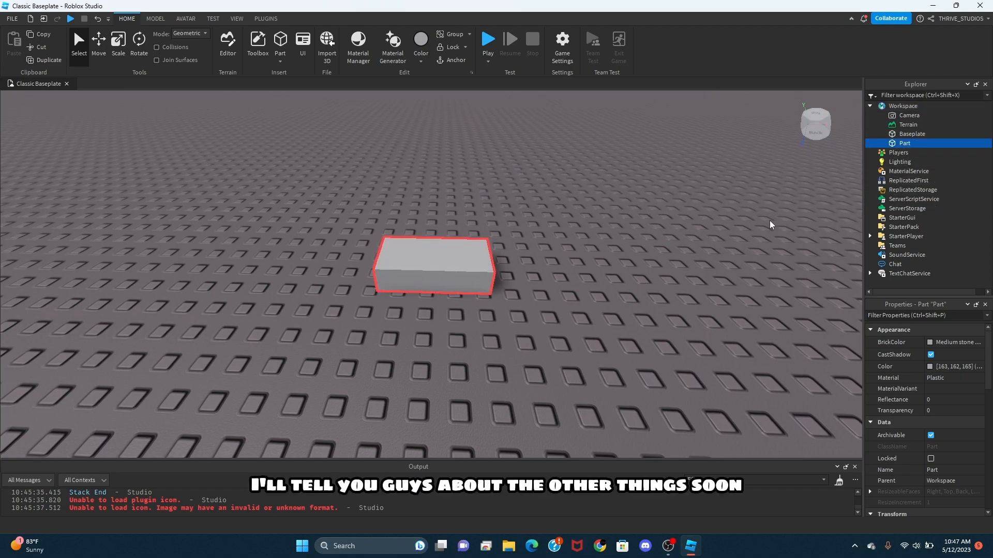
pyautogui.moveTo(771, 219); pyautogui.dragTo(649, 207, button='right')
pyautogui.click(650, 206)
# Step: Select the part and examine its BrickColor, Color and CastShadow properties, closing the color picker without choosing a color
pyautogui.scroll(5, 651, 207)
pyautogui.scroll(-5, 658, 201)
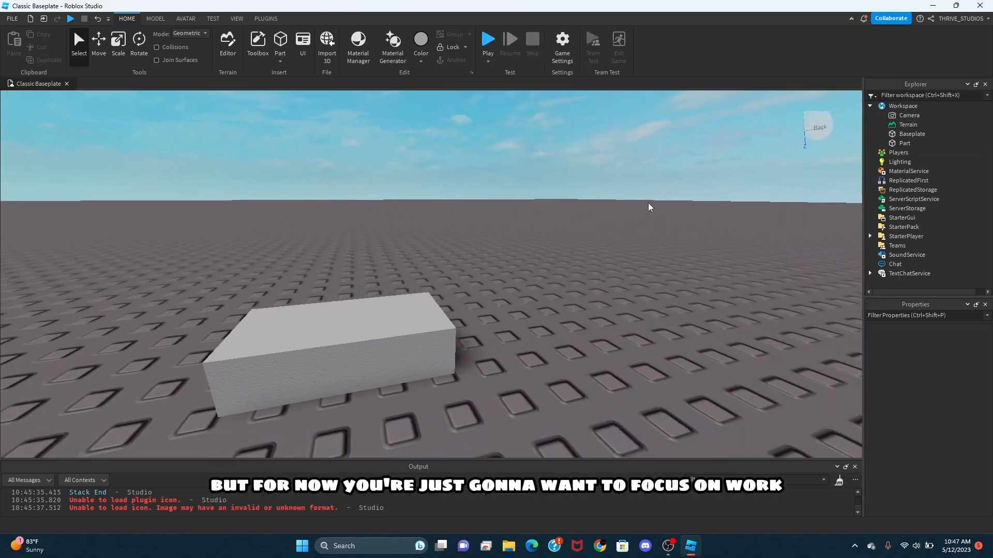
pyautogui.press('s')
pyautogui.press('a')
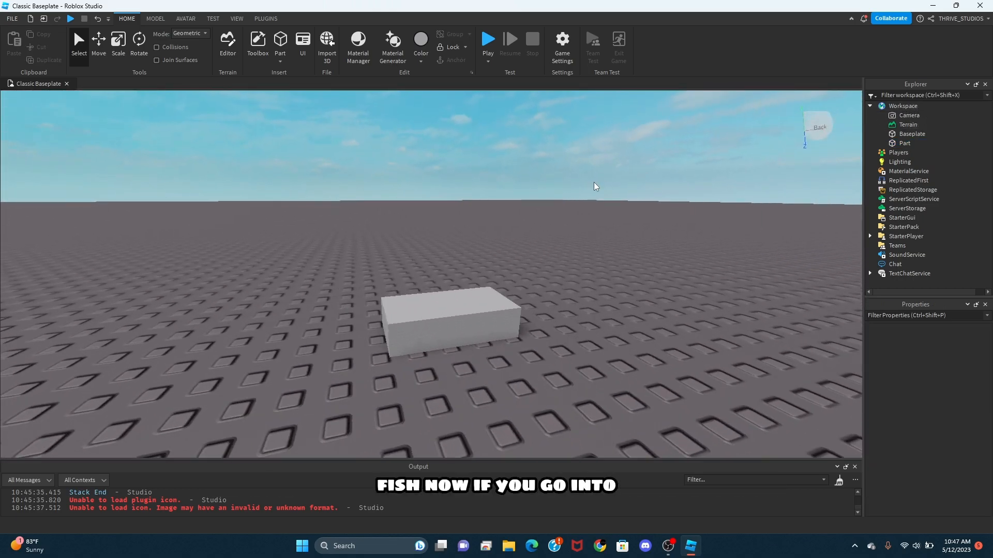
pyautogui.scroll(3, 594, 186)
pyautogui.moveTo(594, 186); pyautogui.dragTo(584, 203, button='right')
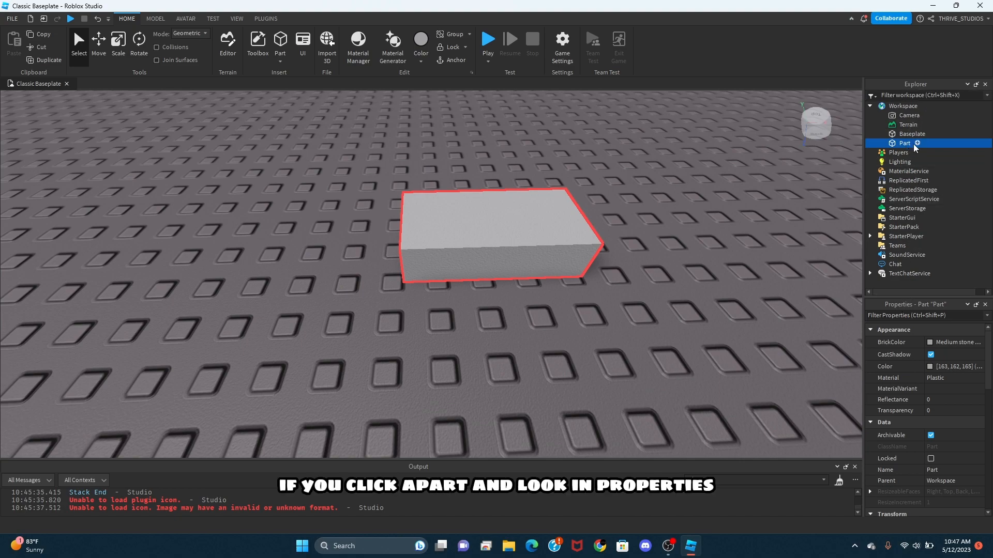
pyautogui.click(931, 342)
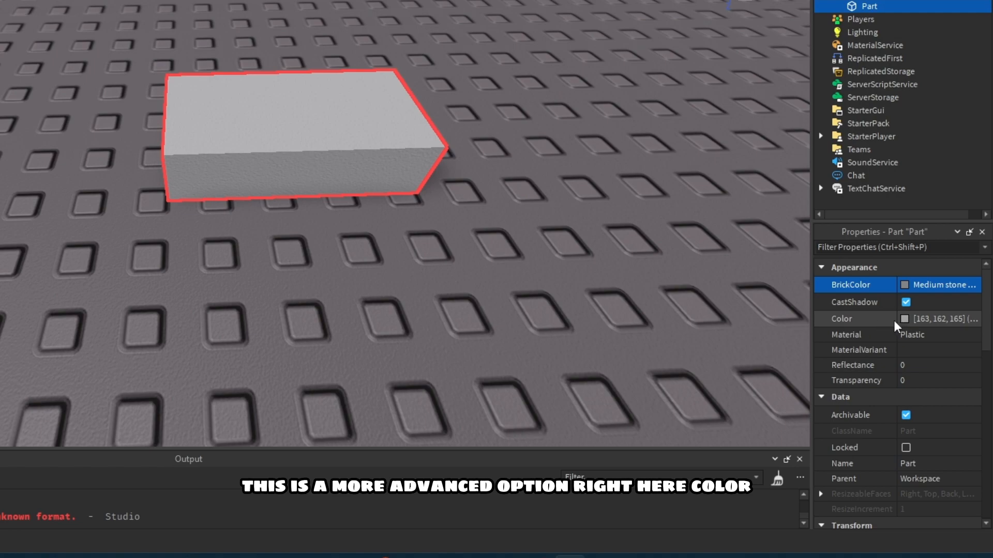
pyautogui.click(905, 319)
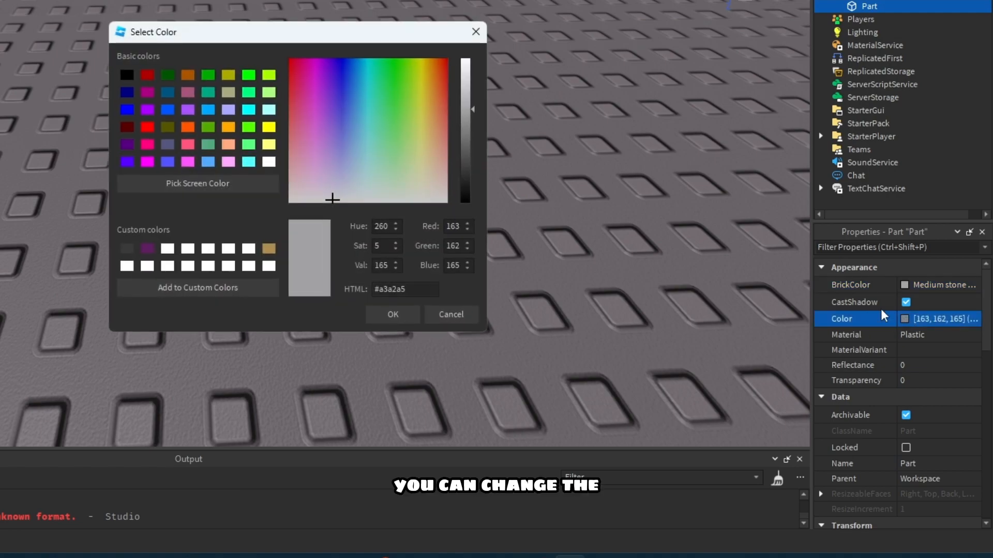
pyautogui.click(474, 32)
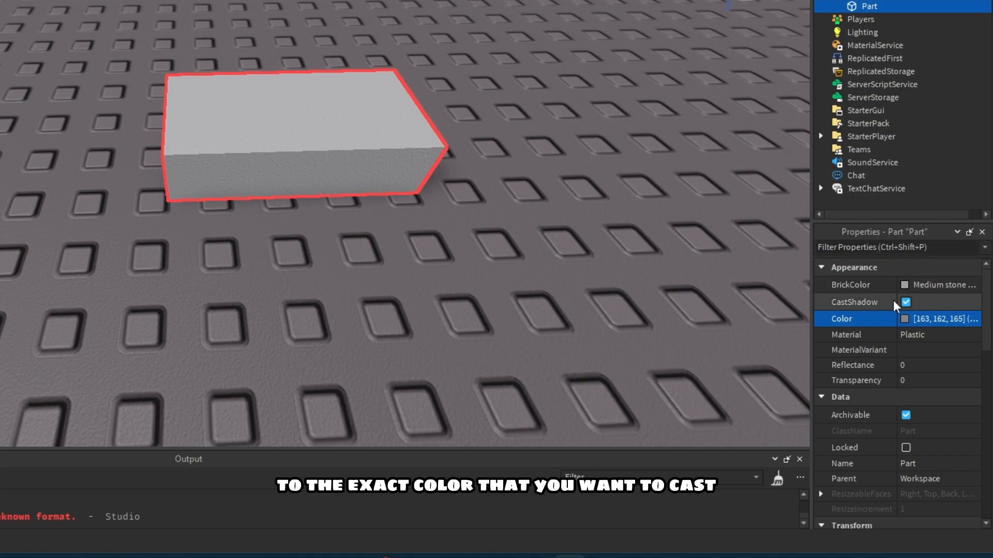
pyautogui.click(908, 302)
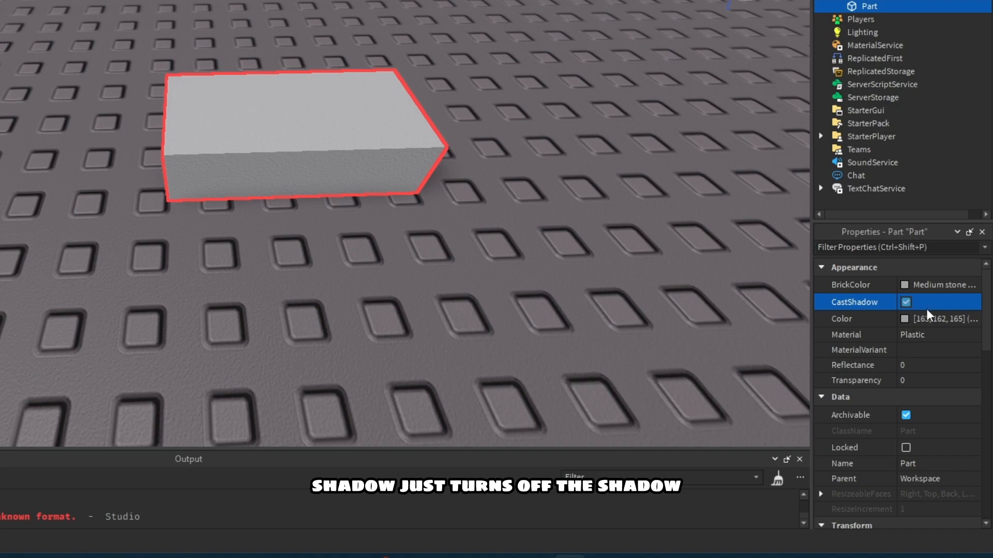
# Step: Try LeafyGrass as the part's material and settle on SmoothPlastic
pyautogui.click(937, 337)
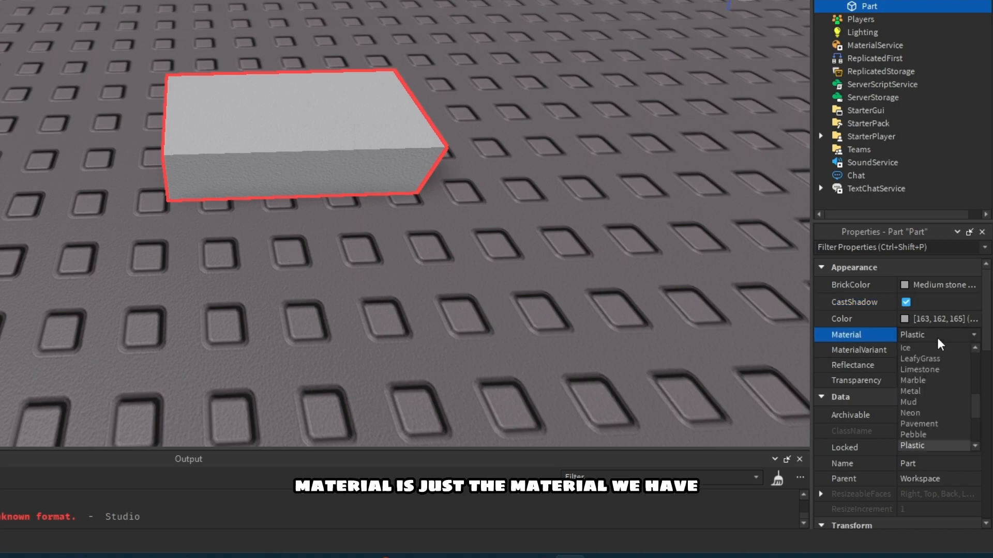
pyautogui.click(948, 358)
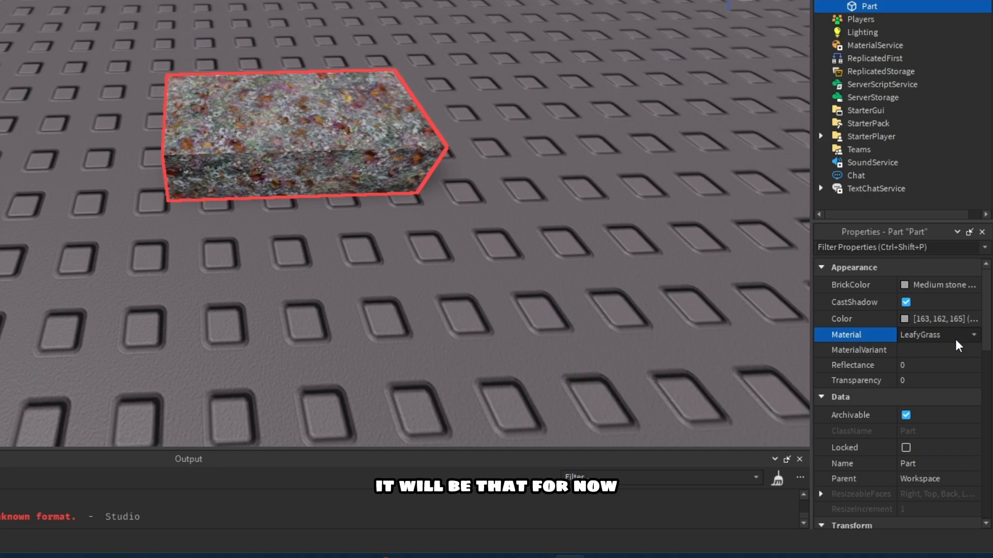
pyautogui.click(957, 343)
pyautogui.scroll(-3, 942, 398)
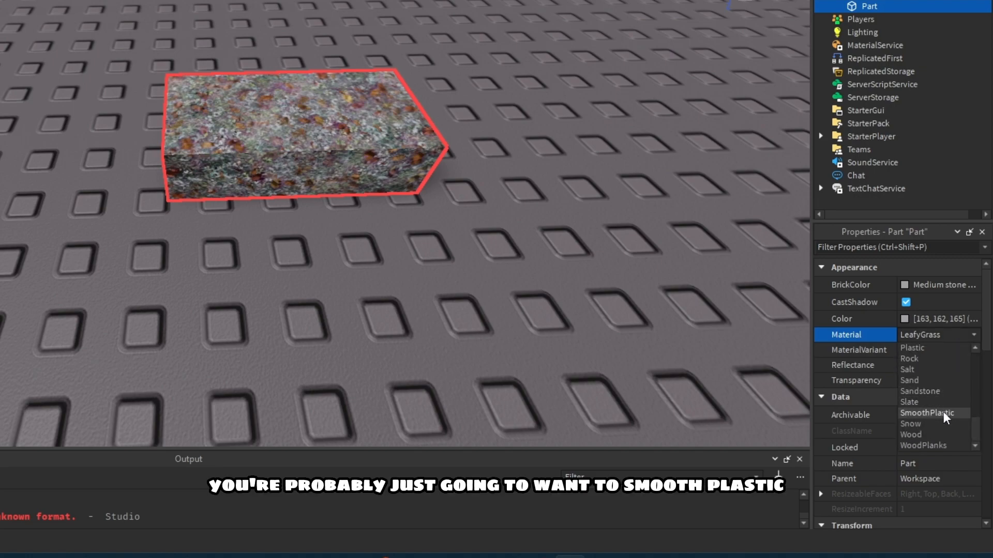
pyautogui.click(943, 413)
pyautogui.moveTo(518, 271); pyautogui.dragTo(519, 271, button='right')
pyautogui.press('d')
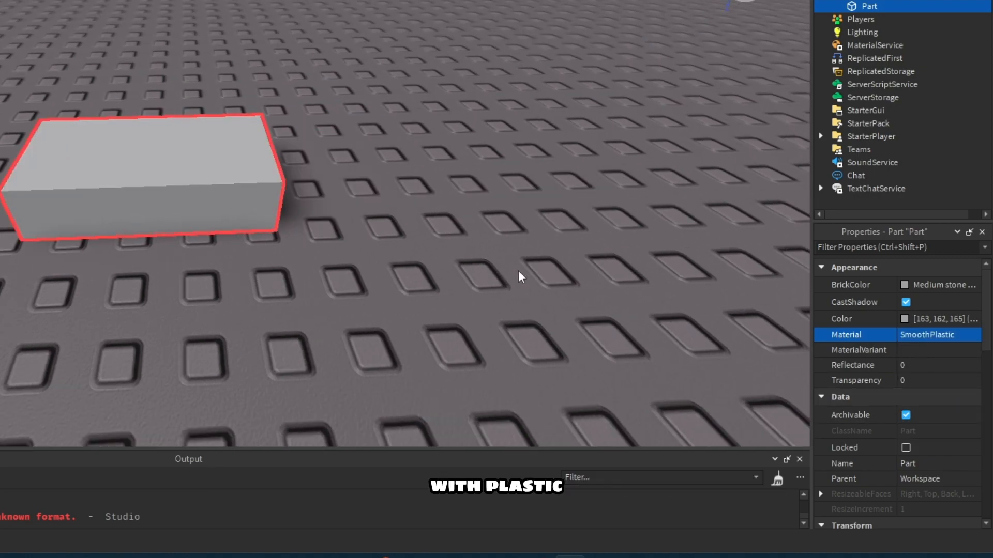
pyautogui.press('a')
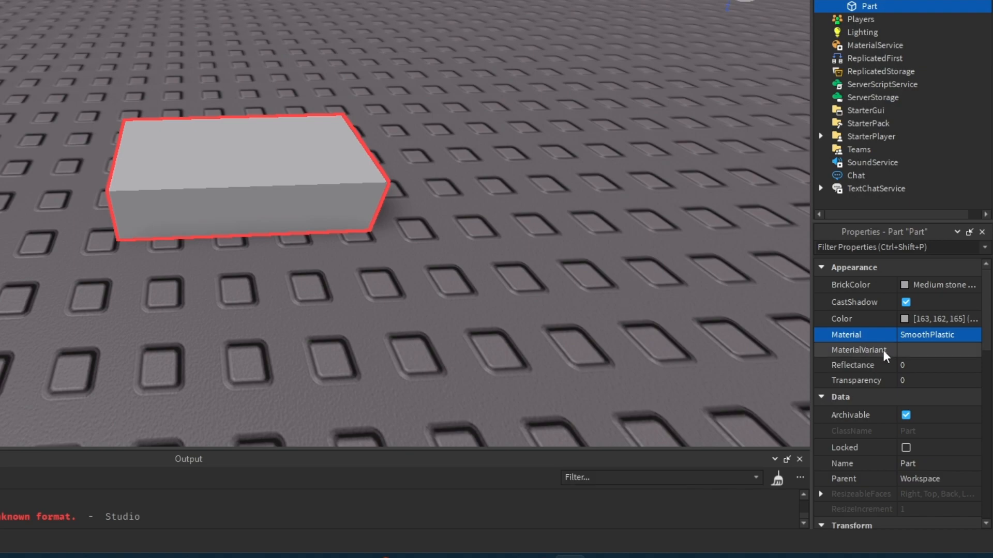
# Step: Try raising the part's Reflectance, return it to 0 and deselect the part
pyautogui.click(917, 367)
pyautogui.moveTo(948, 365); pyautogui.dragTo(848, 351)
pyautogui.moveTo(514, 243); pyautogui.dragTo(514, 244, button='right')
pyautogui.click(352, 150)
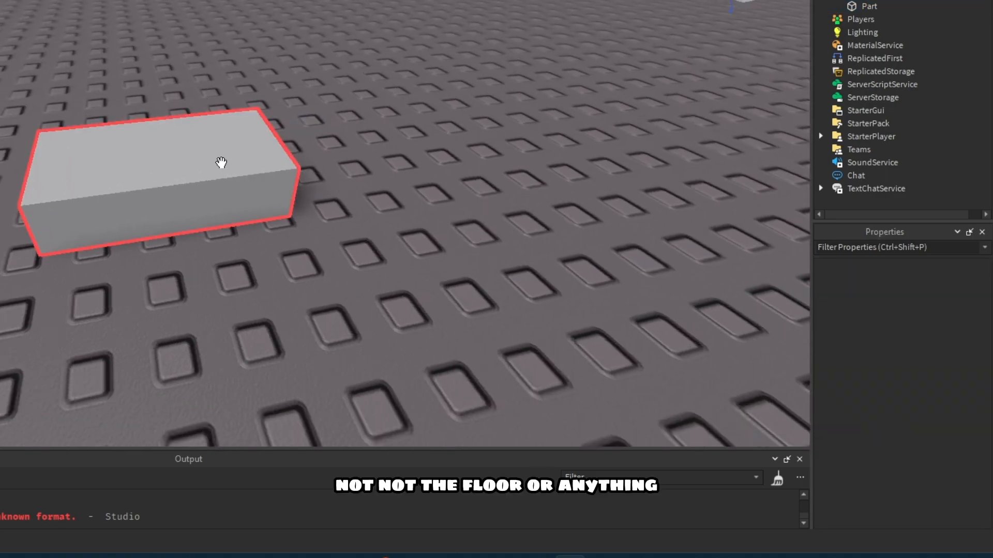
pyautogui.click(222, 163)
pyautogui.click(939, 366)
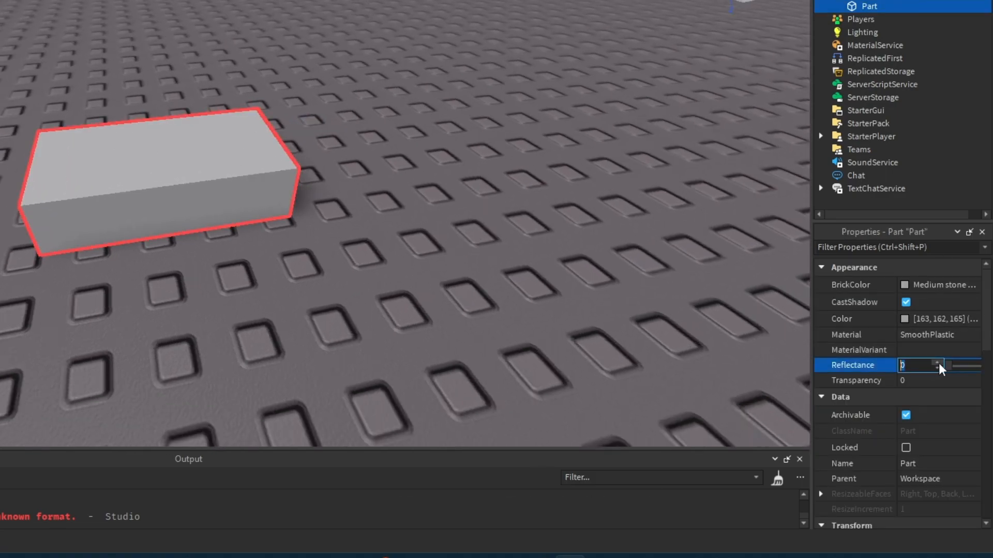
pyautogui.moveTo(957, 365)
pyautogui.mouseDown()
pyautogui.moveTo(974, 365)
pyautogui.moveTo(950, 365)
pyautogui.mouseUp()
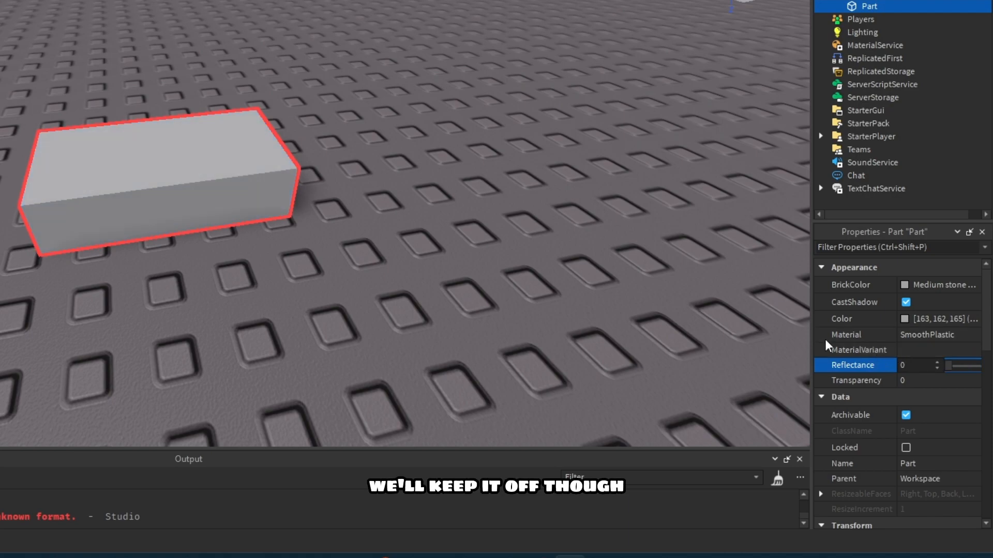
pyautogui.click(668, 301)
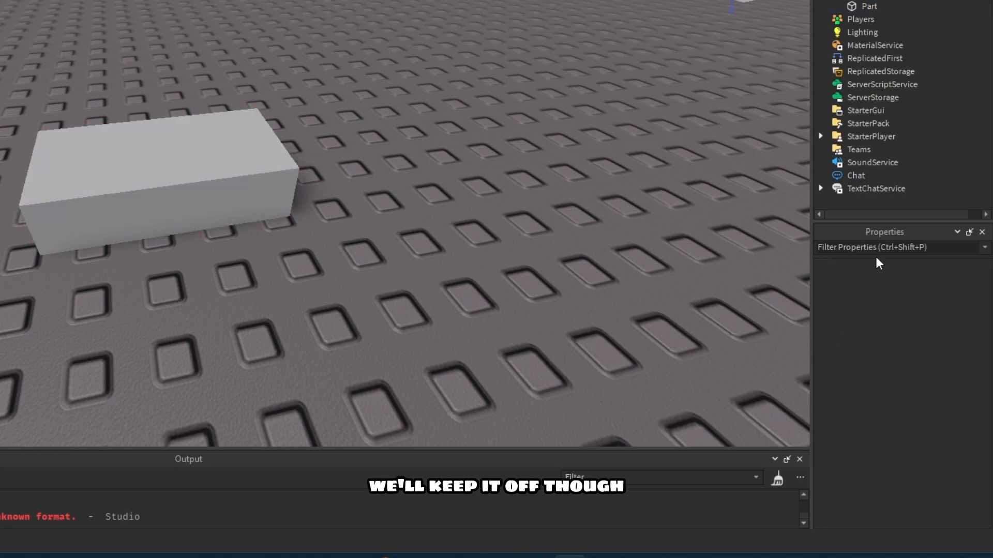
# Step: Select the part, try a Transparency of 1 and set it back to 0
pyautogui.click(274, 147)
pyautogui.click(915, 380)
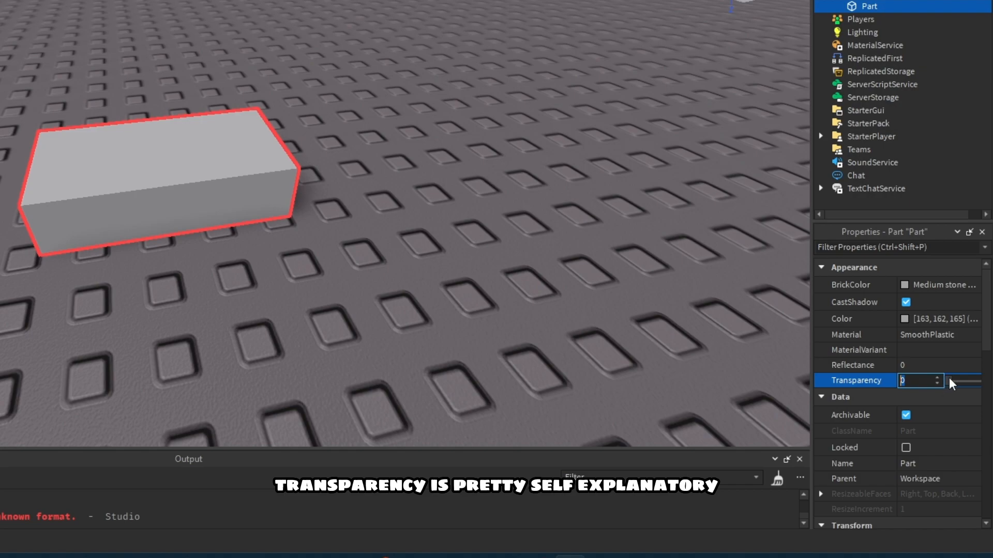
pyautogui.moveTo(950, 382); pyautogui.dragTo(978, 380)
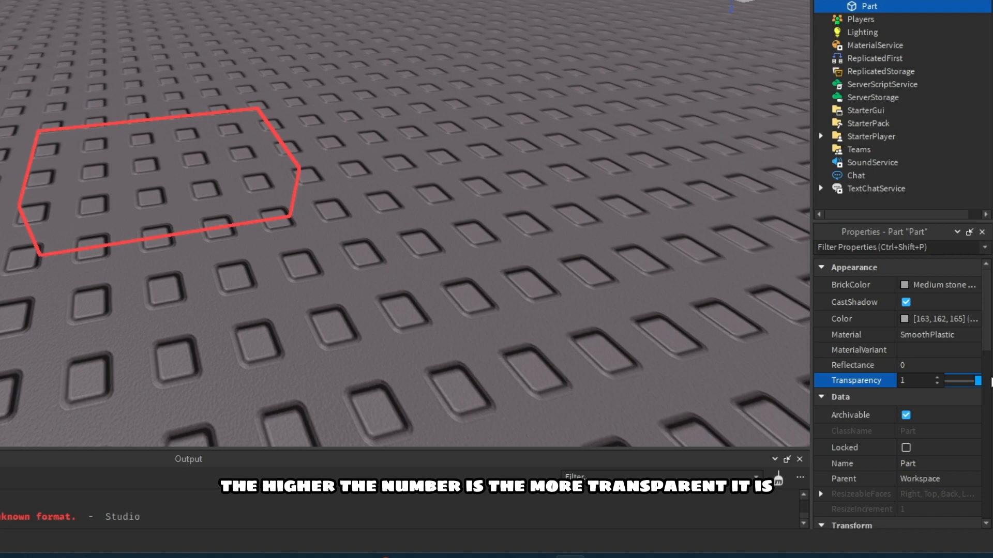
pyautogui.moveTo(971, 368); pyautogui.dragTo(942, 369)
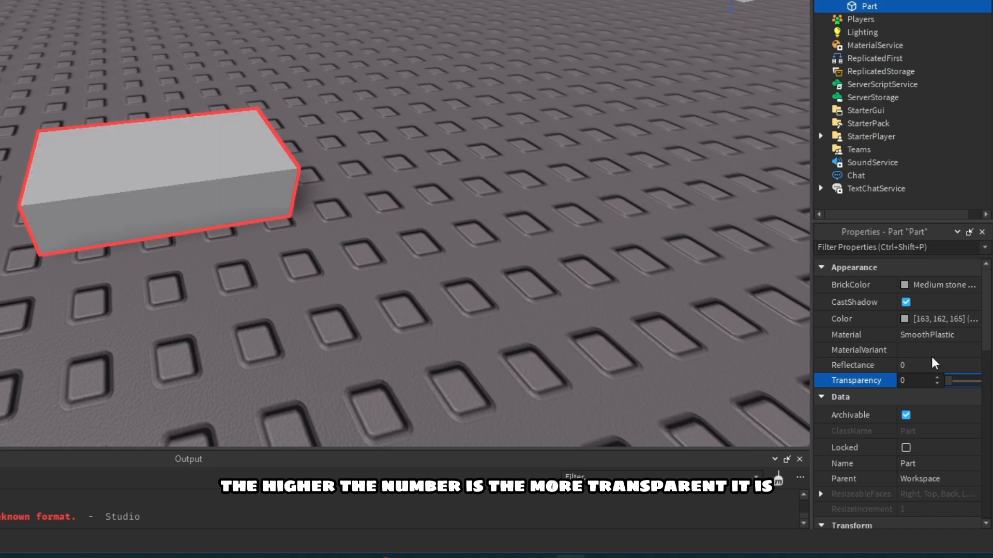
# Step: Examine the part's Data and Transform properties and move the part a short distance across the baseplate
pyautogui.scroll(-2, 853, 326)
pyautogui.scroll(-1, 915, 335)
pyautogui.scroll(1, 926, 348)
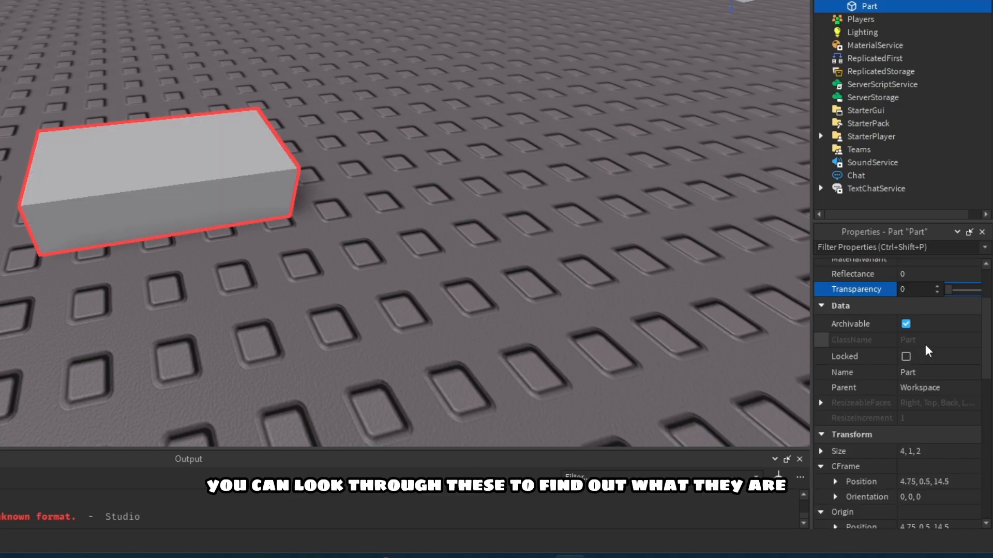
pyautogui.scroll(-2, 879, 343)
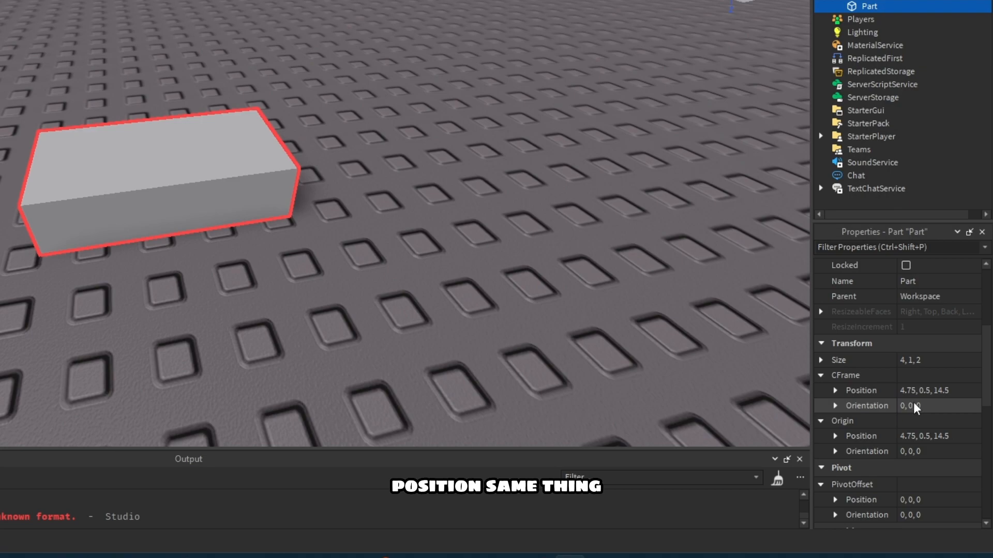
pyautogui.moveTo(594, 270); pyautogui.dragTo(430, 266, button='right')
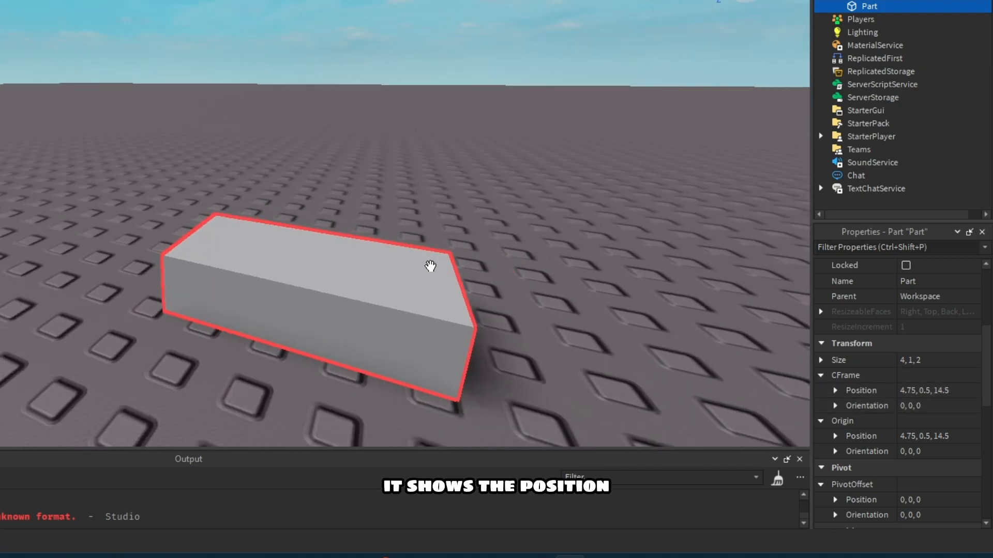
pyautogui.moveTo(335, 286); pyautogui.dragTo(302, 292)
# Step: Try turning off CanCollide in the part's Collision properties, turn it back on and deselect the part
pyautogui.scroll(-4, 954, 408)
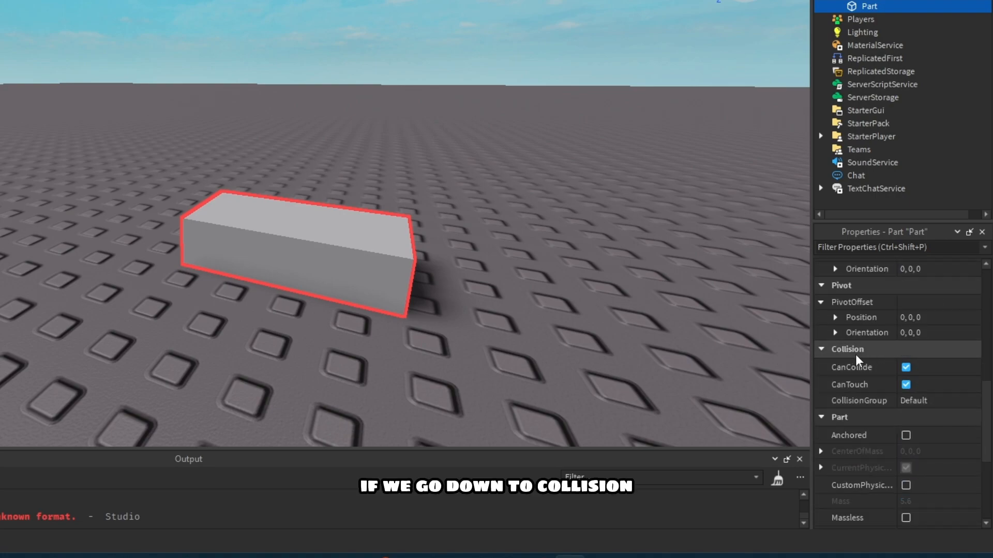
pyautogui.moveTo(735, 352); pyautogui.dragTo(627, 248, button='right')
pyautogui.scroll(2, 627, 248)
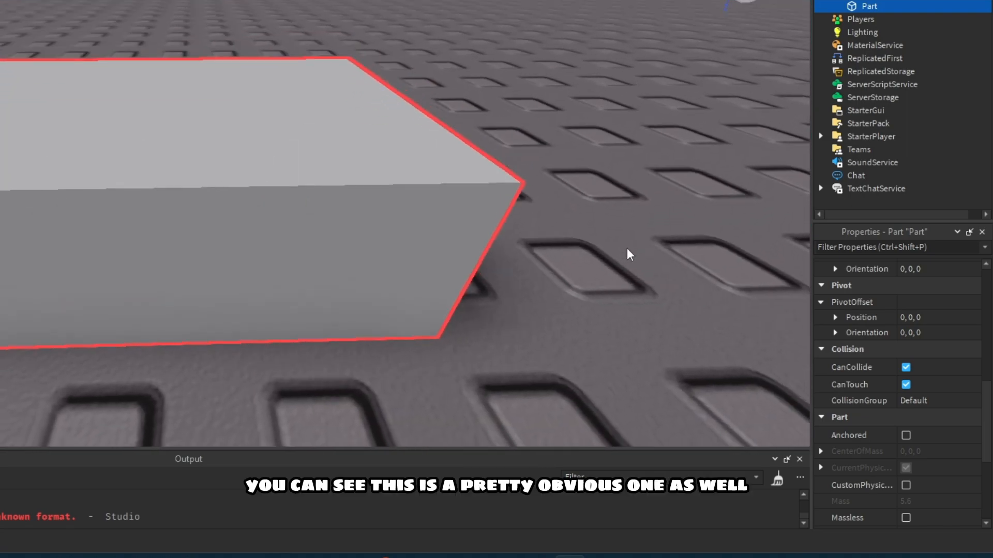
pyautogui.scroll(-2, 627, 248)
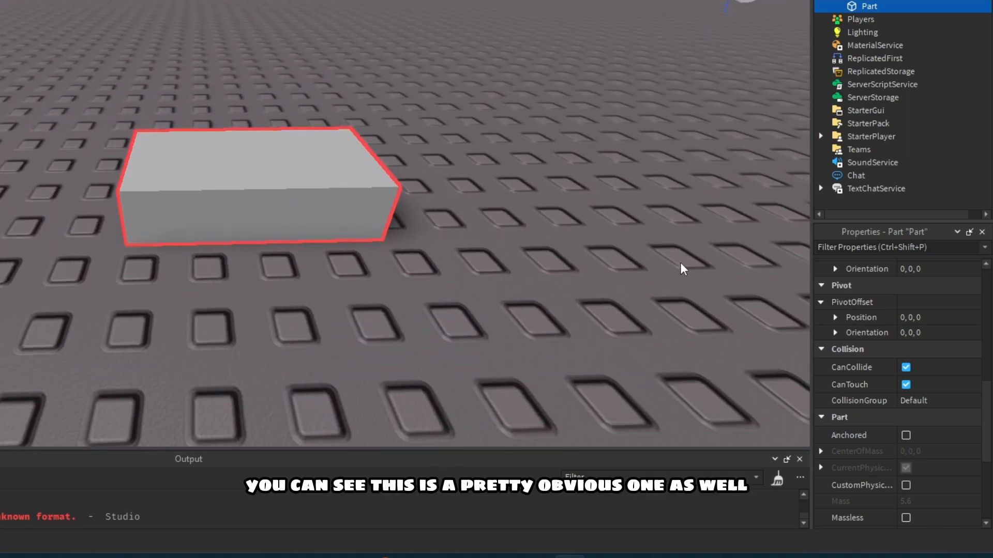
pyautogui.click(906, 367)
pyautogui.click(906, 367)
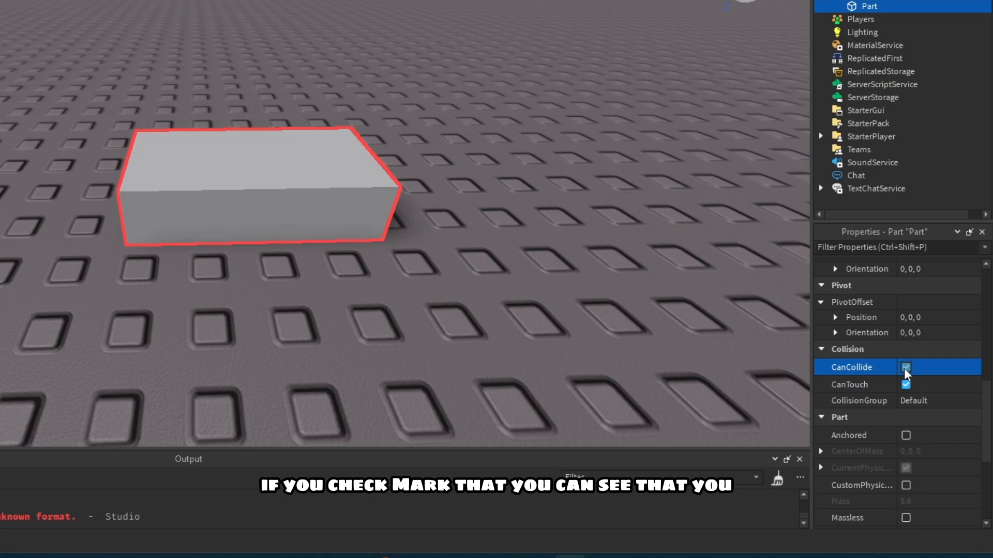
pyautogui.click(906, 368)
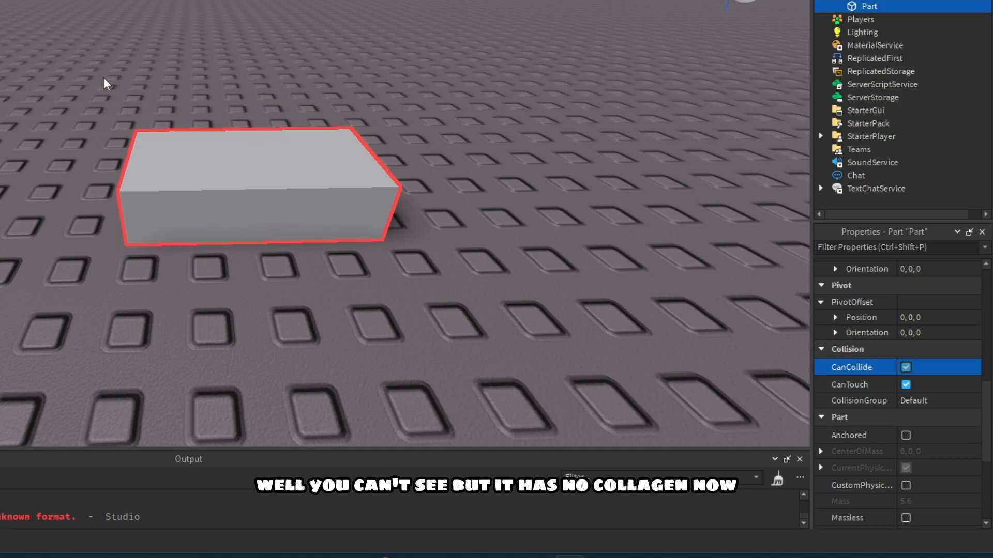
pyautogui.click(365, 98)
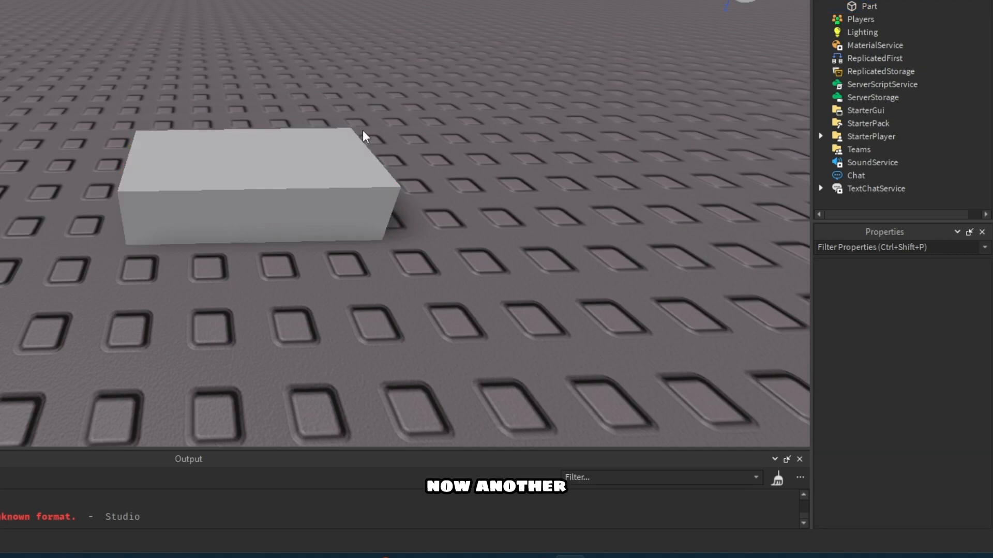
# Step: Select the part and anchor it
pyautogui.click(331, 192)
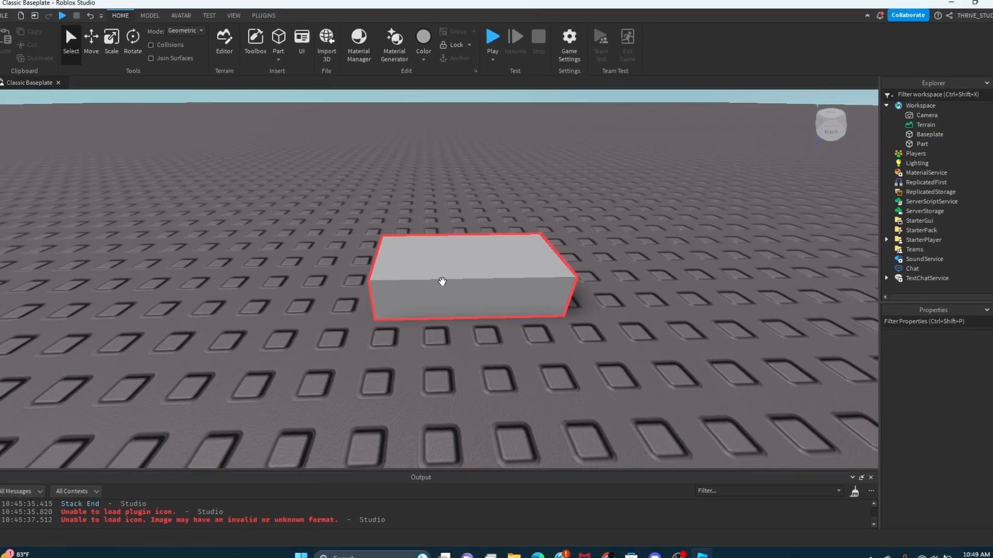
pyautogui.click(446, 277)
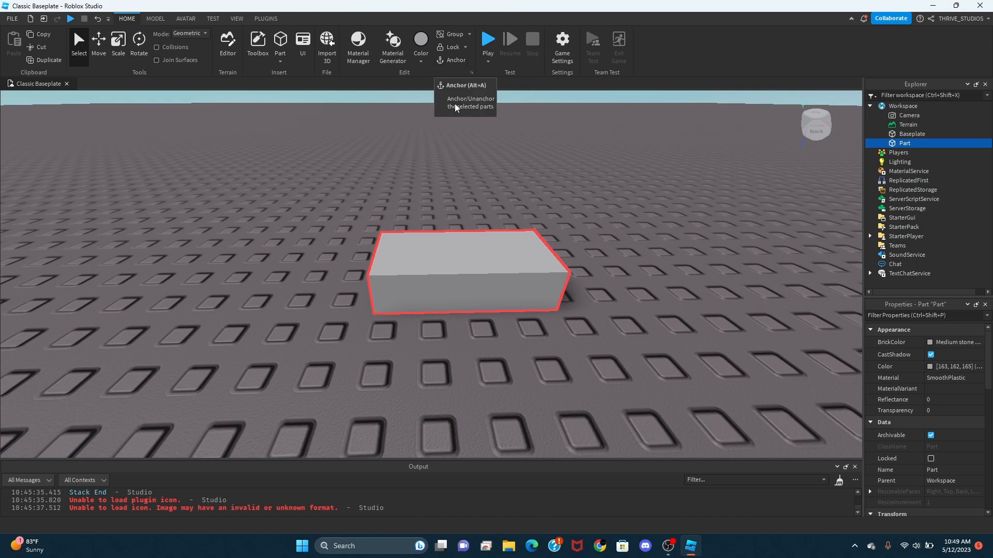
pyautogui.click(446, 59)
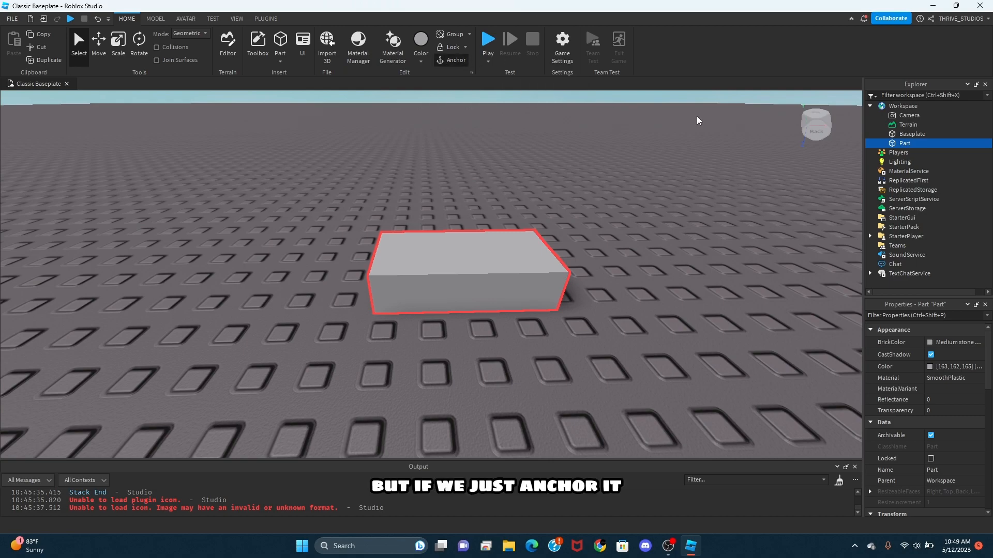
# Step: Shift the anchored part across the baseplate and scale up its height and depth into a large box
pyautogui.moveTo(479, 256); pyautogui.dragTo(519, 322)
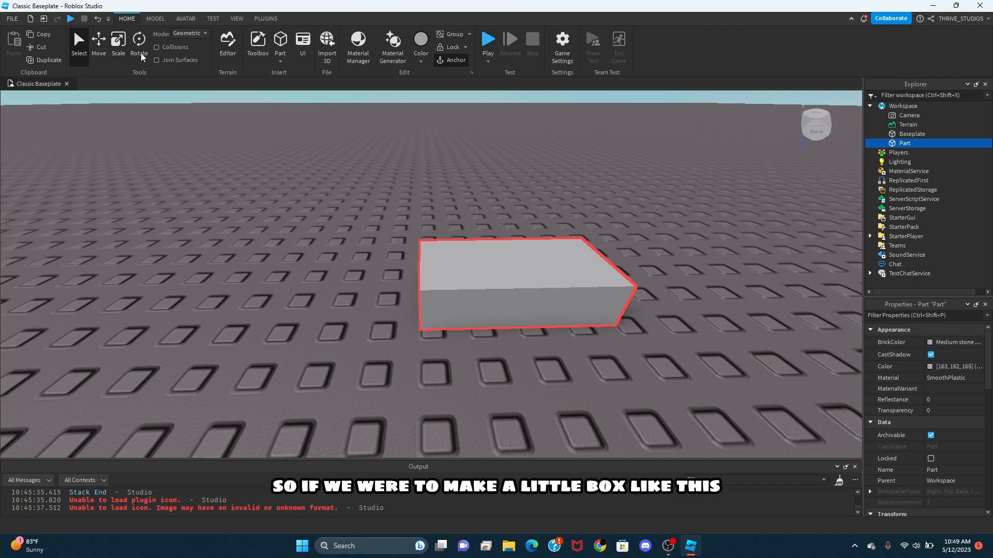
pyautogui.moveTo(511, 240); pyautogui.dragTo(540, 111)
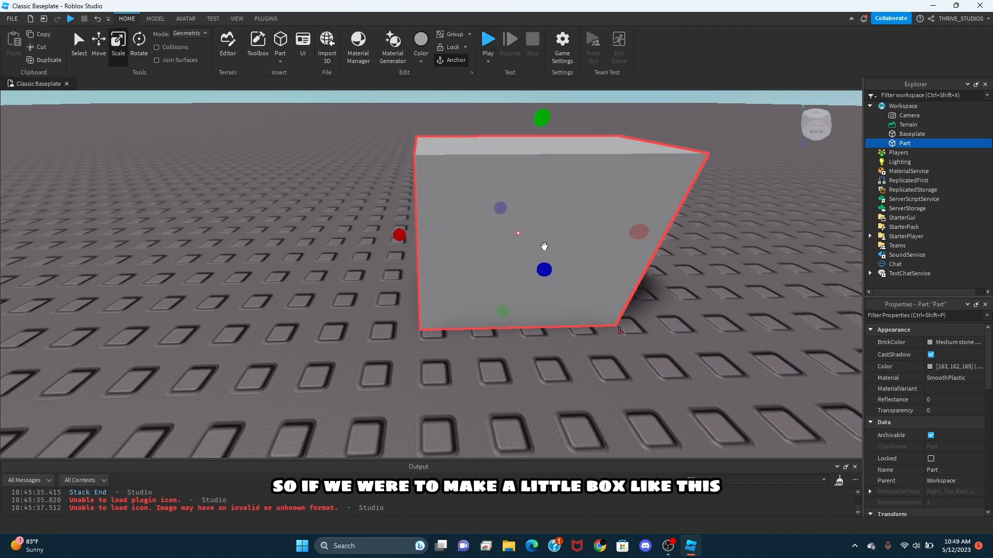
pyautogui.moveTo(544, 267); pyautogui.dragTo(616, 387)
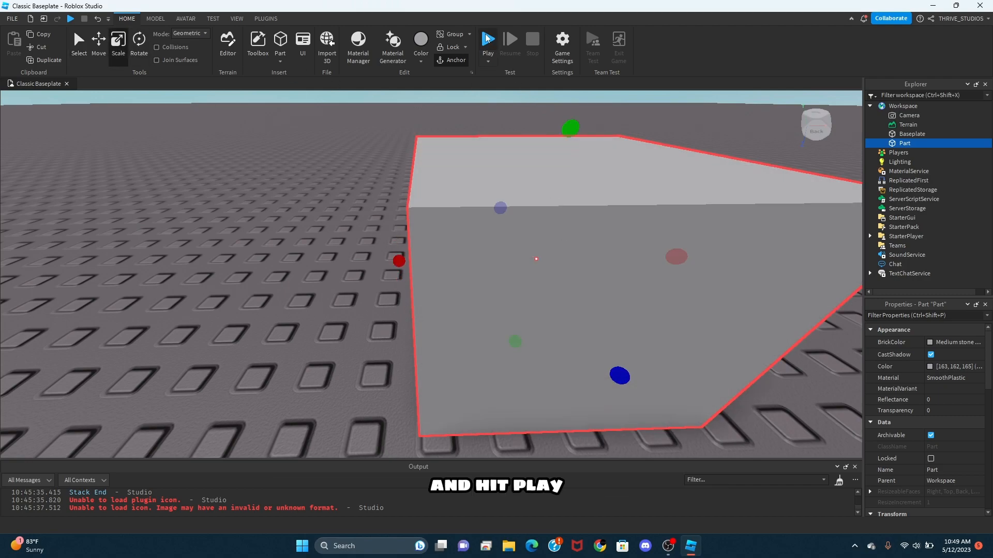
# Step: Start a playtest and walk the character against the anchored box to test whether it can be pushed
pyautogui.click(486, 39)
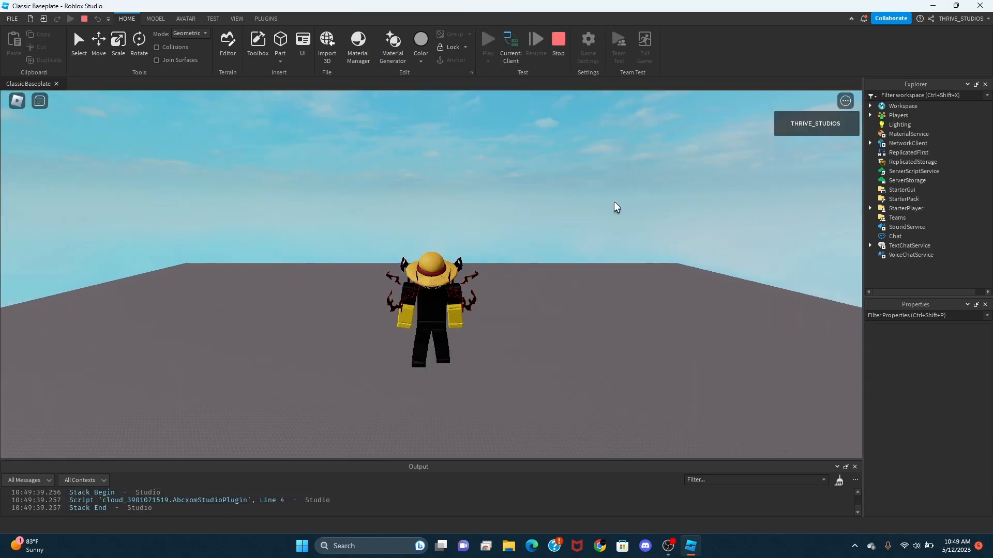
pyautogui.moveTo(614, 202); pyautogui.dragTo(614, 202, button='right')
pyautogui.press('w')
pyautogui.press('d')
pyautogui.press('w')
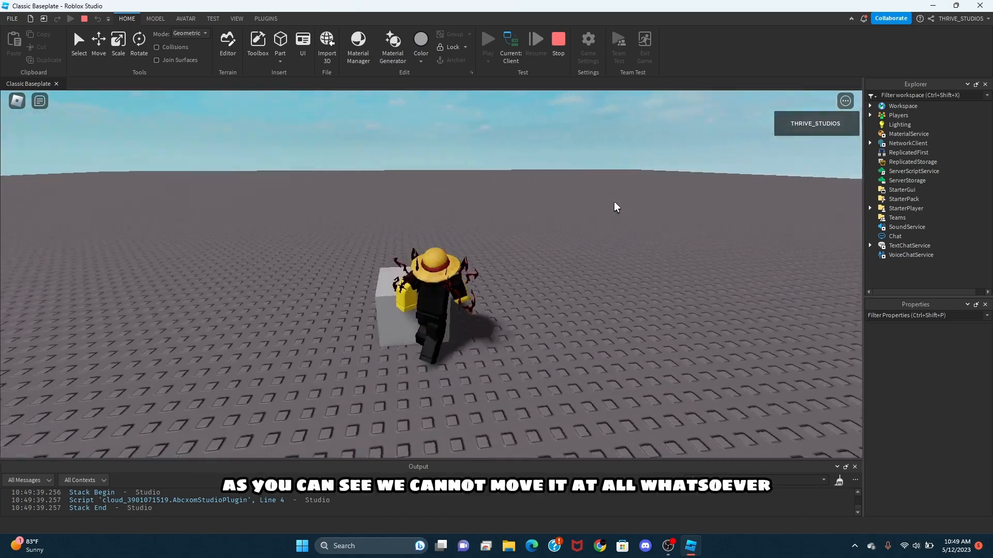
pyautogui.press('s')
pyautogui.press('a')
# Step: Unanchor the box during the playtest and walk the character into it to test pushing it
pyautogui.click(74, 42)
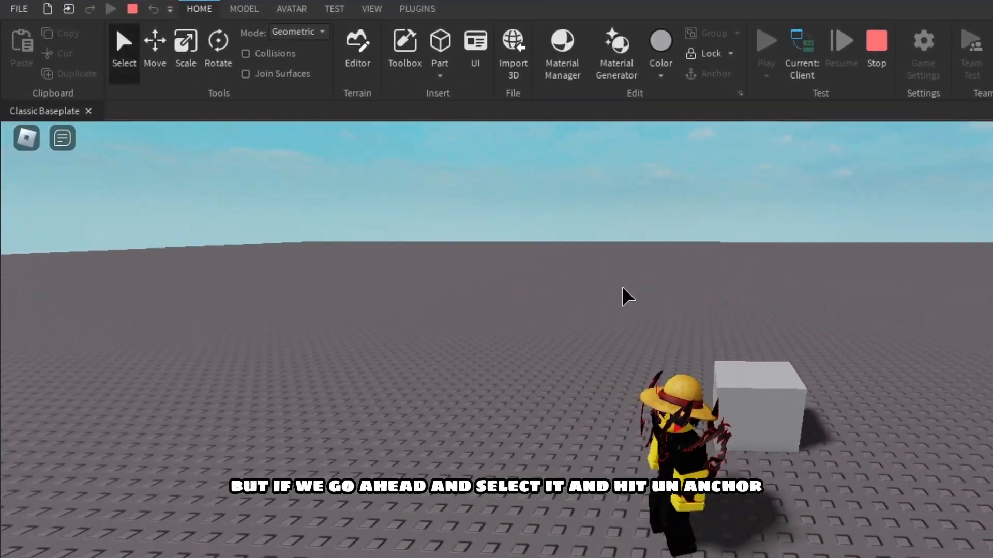
pyautogui.click(754, 393)
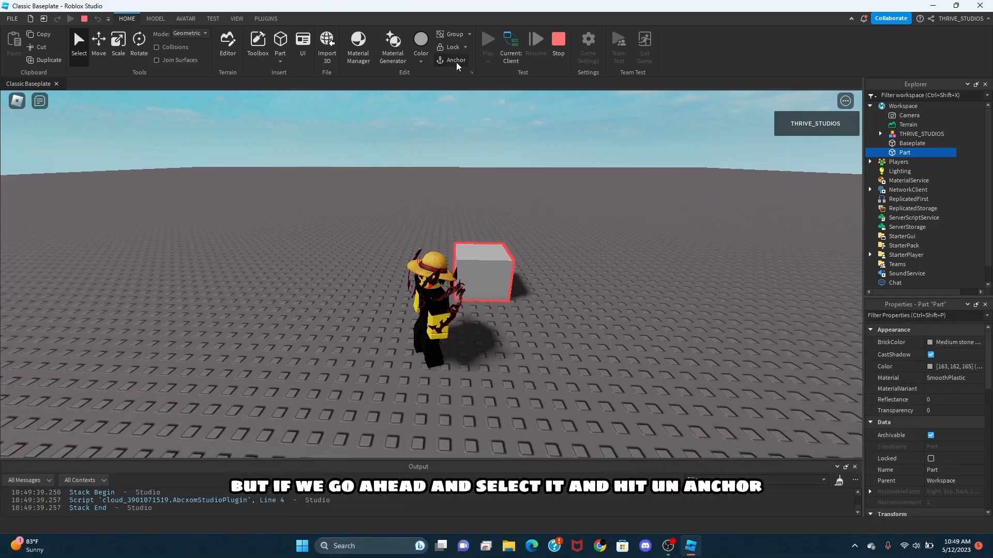
pyautogui.press('d')
pyautogui.moveTo(391, 221); pyautogui.dragTo(391, 221, button='right')
pyautogui.press('w')
pyautogui.press('w')
pyautogui.press('w')
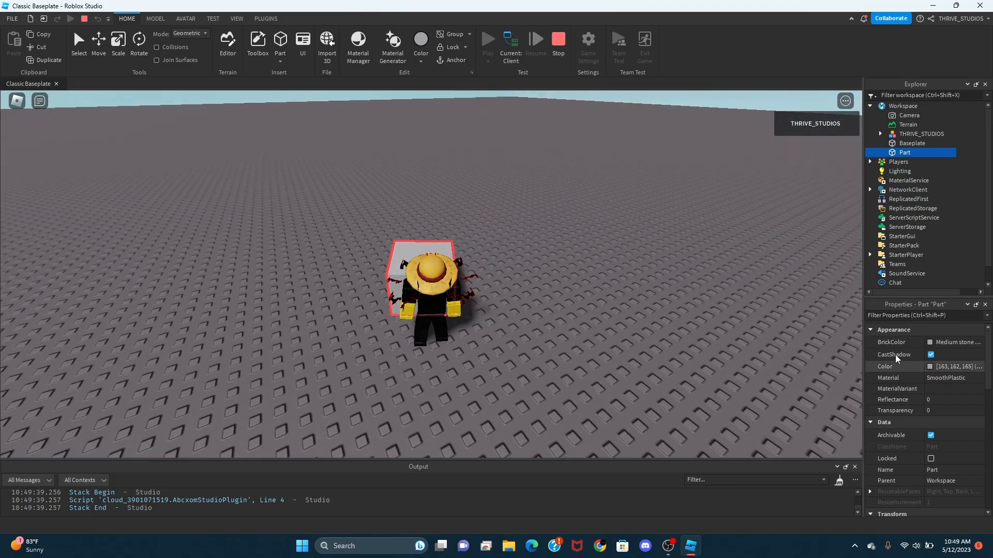
pyautogui.press('w')
pyautogui.moveTo(547, 190); pyautogui.dragTo(549, 194, button='right')
# Step: Anchor the box again, turn off its CanCollide and walk the character through it
pyautogui.scroll(-4, 939, 449)
pyautogui.scroll(-4, 938, 450)
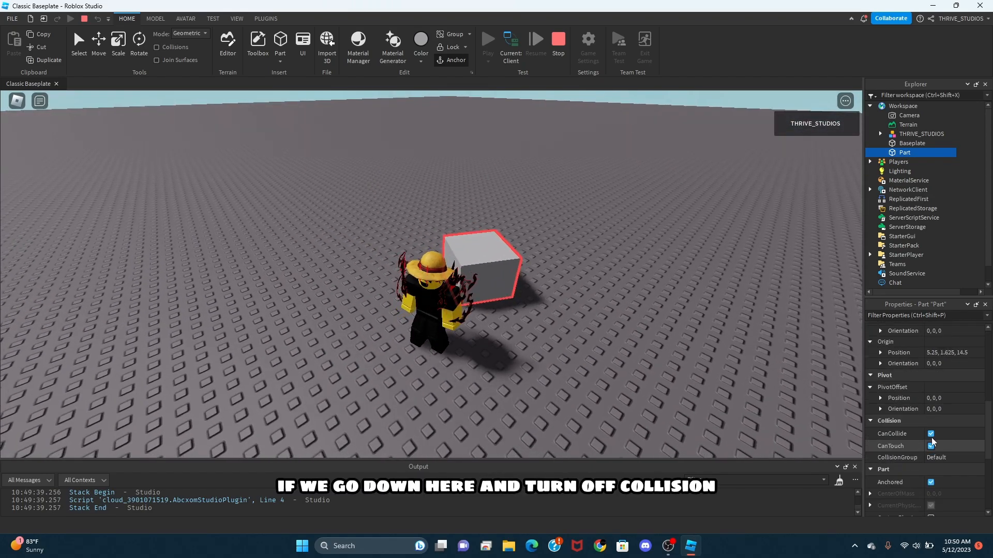
pyautogui.press('w')
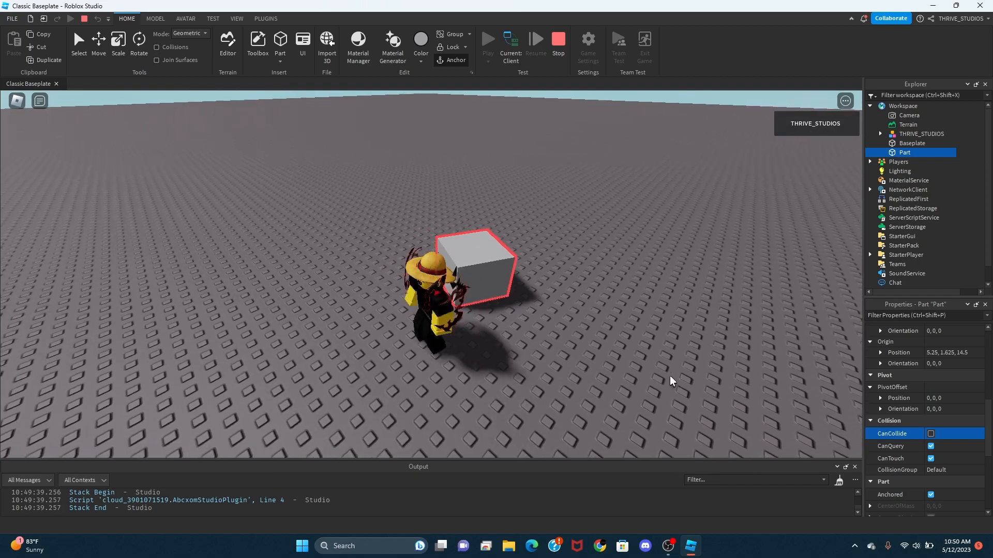
pyautogui.moveTo(671, 381); pyautogui.dragTo(671, 381, button='right')
pyautogui.press('s')
pyautogui.press('s')
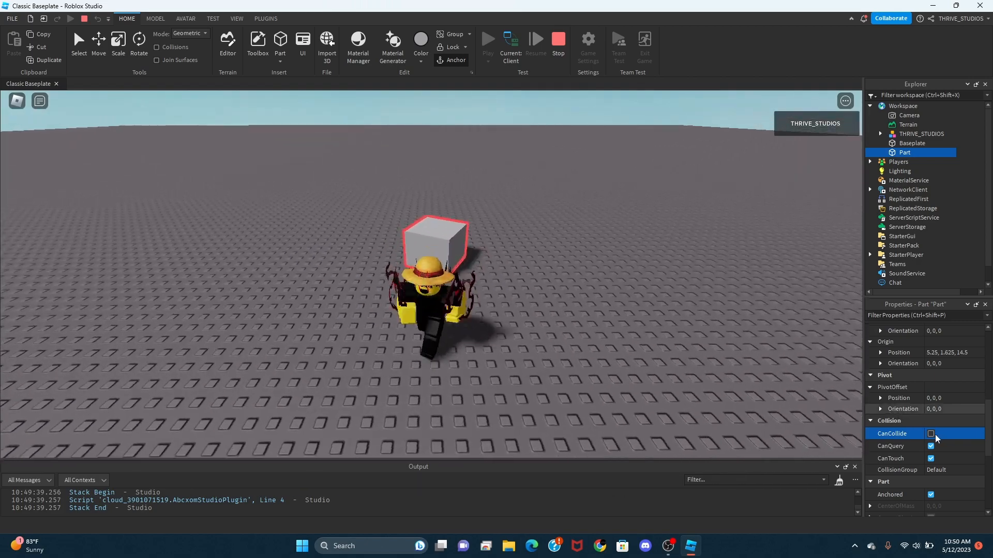
# Step: Turn the box's CanCollide back on and walk the character against it
pyautogui.click(930, 434)
pyautogui.scroll(3, 931, 434)
pyautogui.press('w')
pyautogui.moveTo(630, 344); pyautogui.dragTo(629, 344, button='right')
pyautogui.press('w')
# Step: Look through the box's remaining Part and Assembly properties and stop the playtest
pyautogui.scroll(-8, 889, 395)
pyautogui.scroll(1, 951, 389)
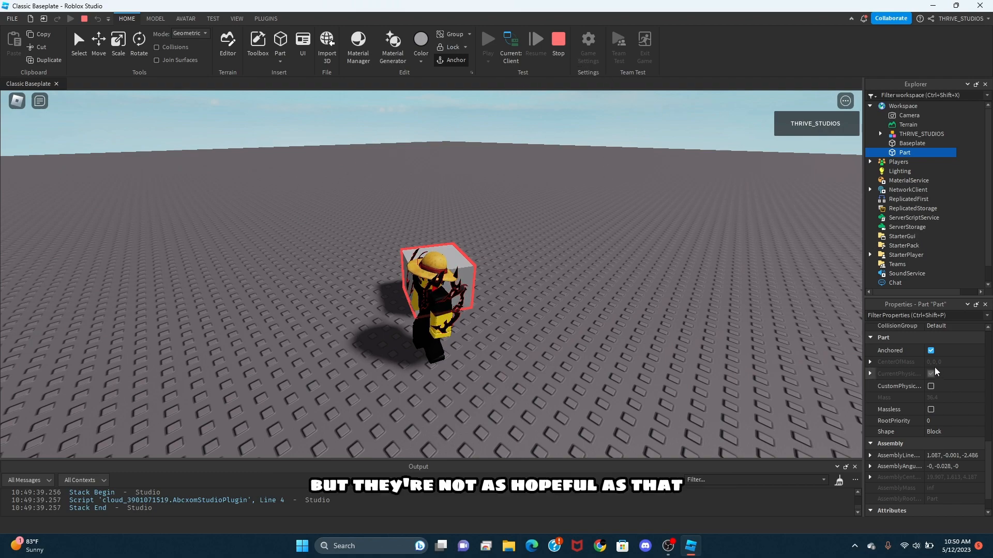
pyautogui.scroll(1, 944, 355)
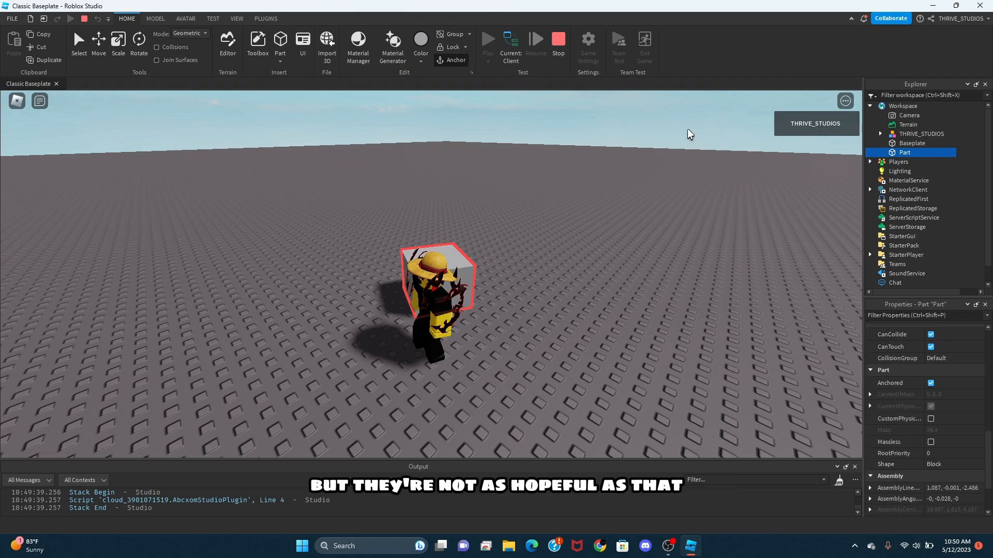
pyautogui.click(558, 42)
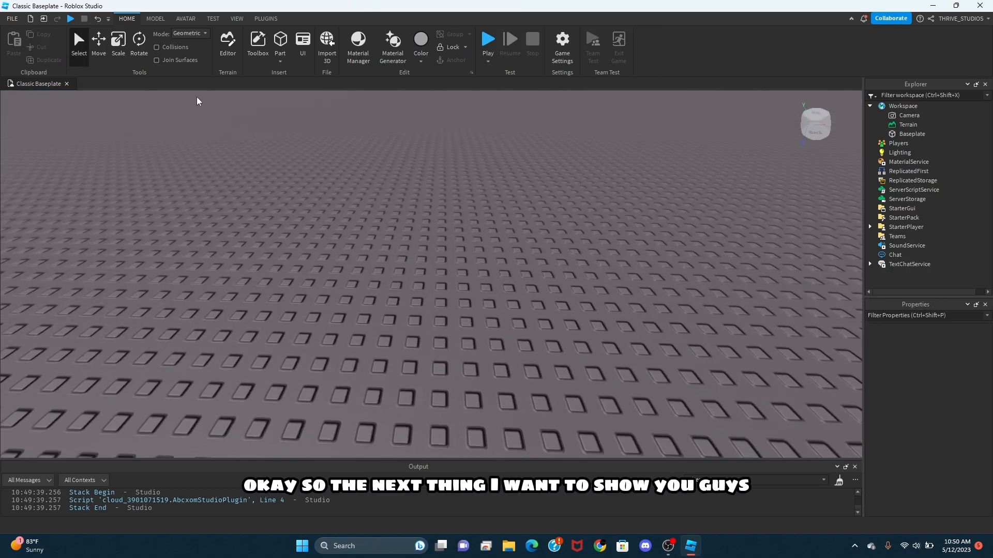
# Step: Insert a new block part onto the empty baseplate
pyautogui.press('w')
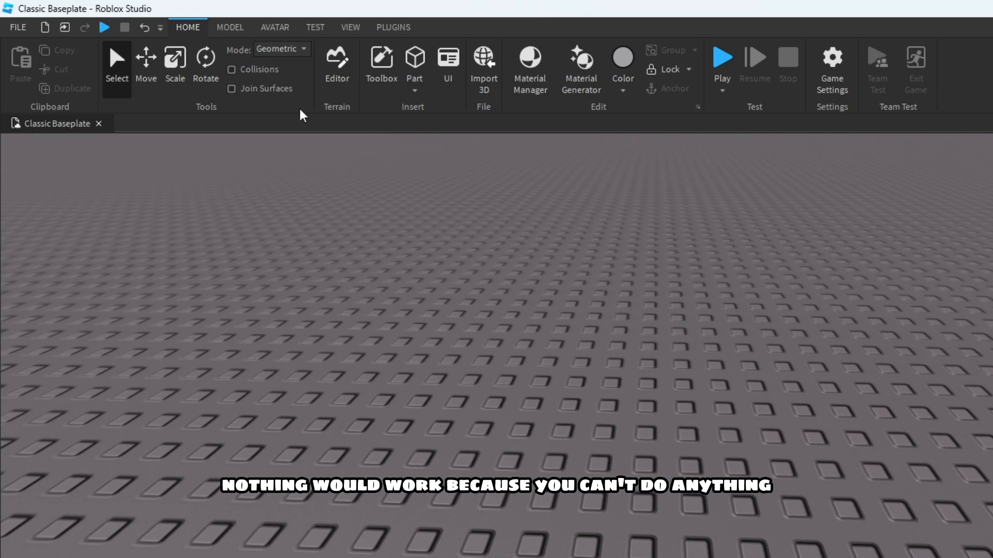
pyautogui.click(414, 59)
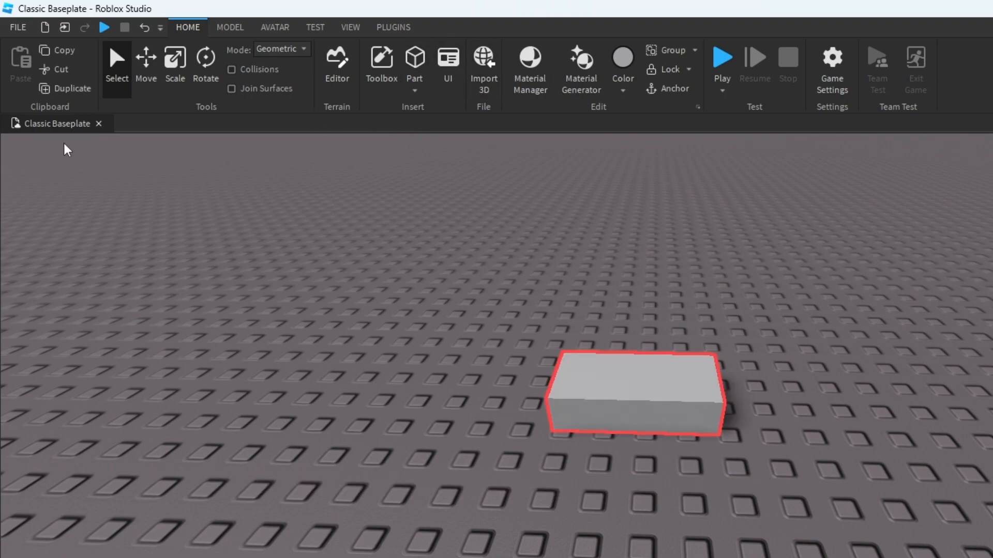
# Step: Move the block a short distance along its red axis and return to the Select tool
pyautogui.click(135, 77)
pyautogui.moveTo(724, 405); pyautogui.dragTo(804, 383)
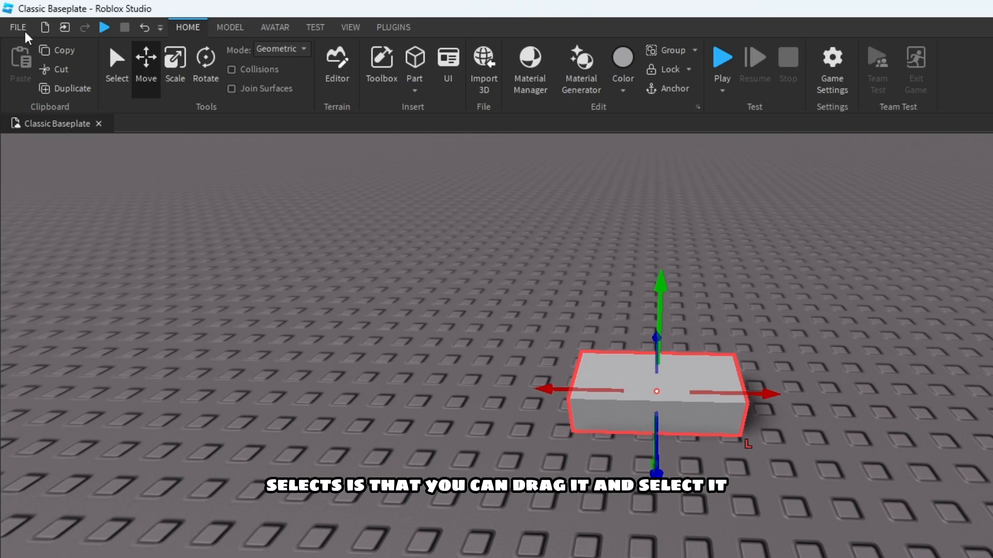
pyautogui.click(118, 65)
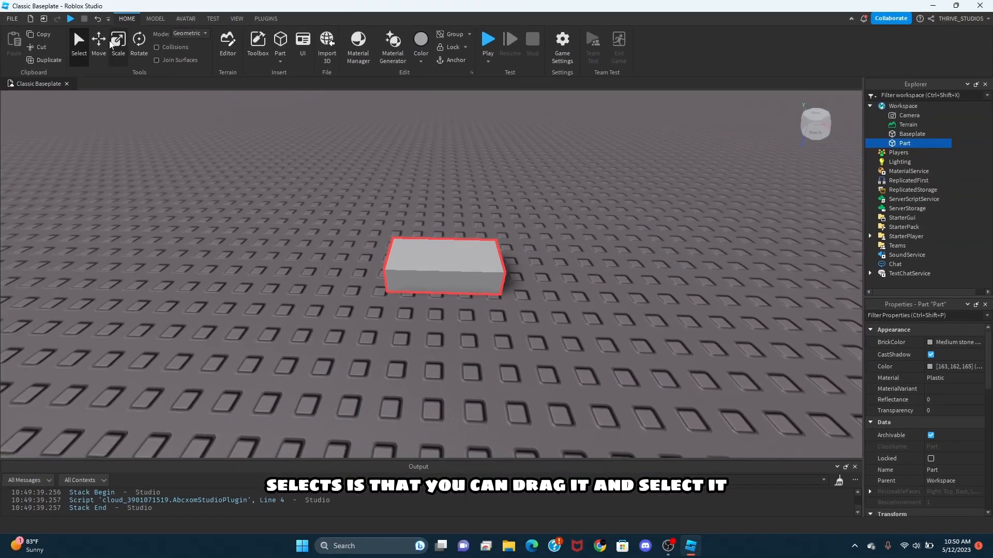
# Step: Scale the block to more than twice its length along its red axis, and rotate it with the Rotate tool
pyautogui.click(117, 43)
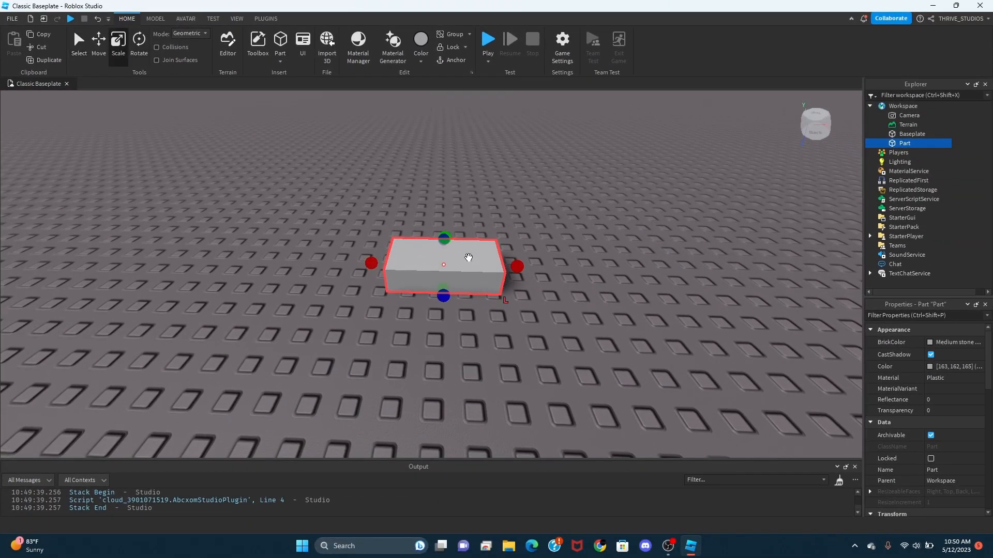
pyautogui.moveTo(518, 268); pyautogui.dragTo(681, 267)
pyautogui.click(138, 42)
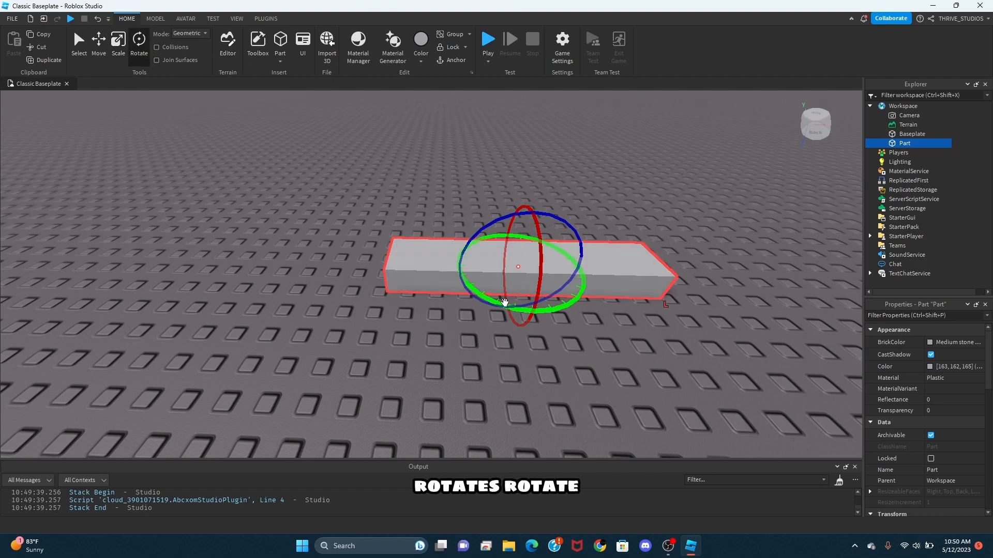
pyautogui.moveTo(509, 305); pyautogui.dragTo(514, 340)
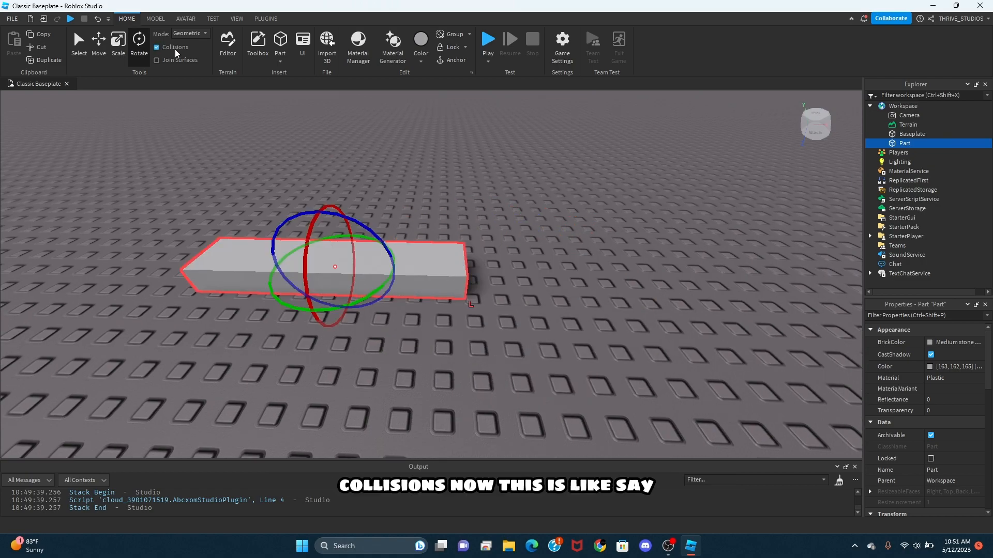
# Step: Try moving the block vertically against the baseplate with Collisions on and off
pyautogui.click(98, 46)
pyautogui.moveTo(318, 206); pyautogui.dragTo(315, 308)
pyautogui.moveTo(316, 188); pyautogui.dragTo(315, 309, button='right')
pyautogui.moveTo(315, 308); pyautogui.dragTo(312, 357)
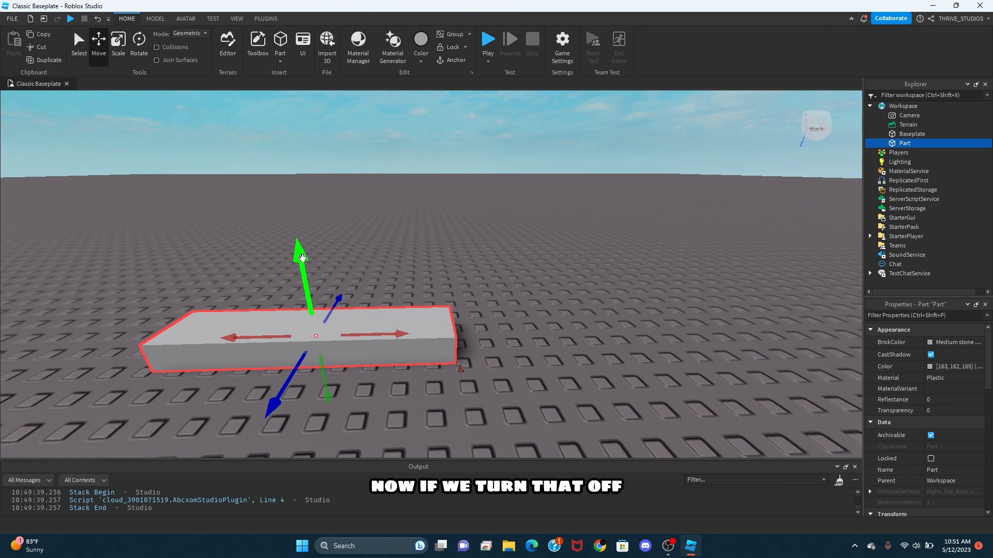
pyautogui.moveTo(305, 258)
pyautogui.mouseDown()
pyautogui.moveTo(304, 289)
pyautogui.moveTo(299, 254)
pyautogui.moveTo(290, 312)
pyautogui.moveTo(298, 267)
pyautogui.mouseUp()
pyautogui.click(419, 243)
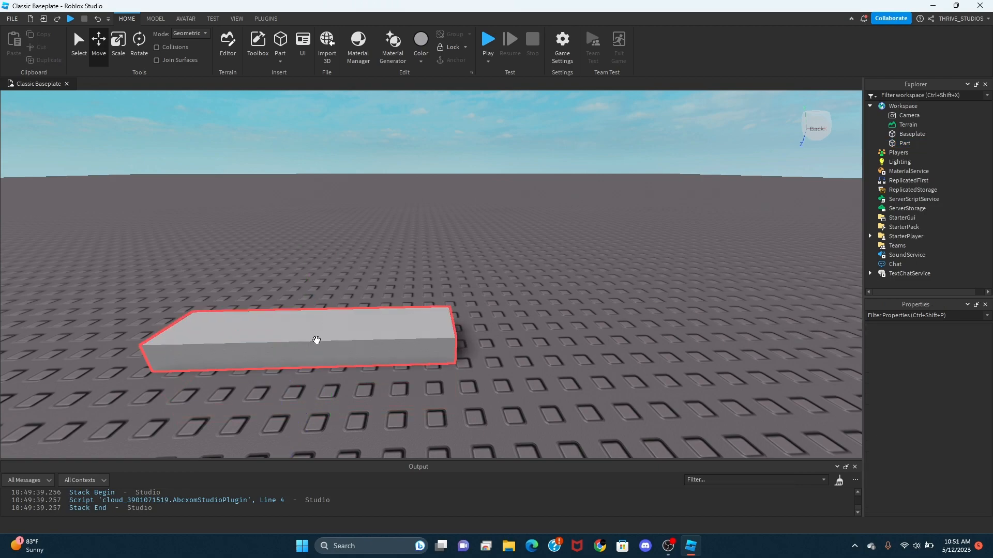
# Step: Try moving the block vertically with Join Surfaces on, and switch back to Collisions only
pyautogui.click(317, 339)
pyautogui.click(156, 61)
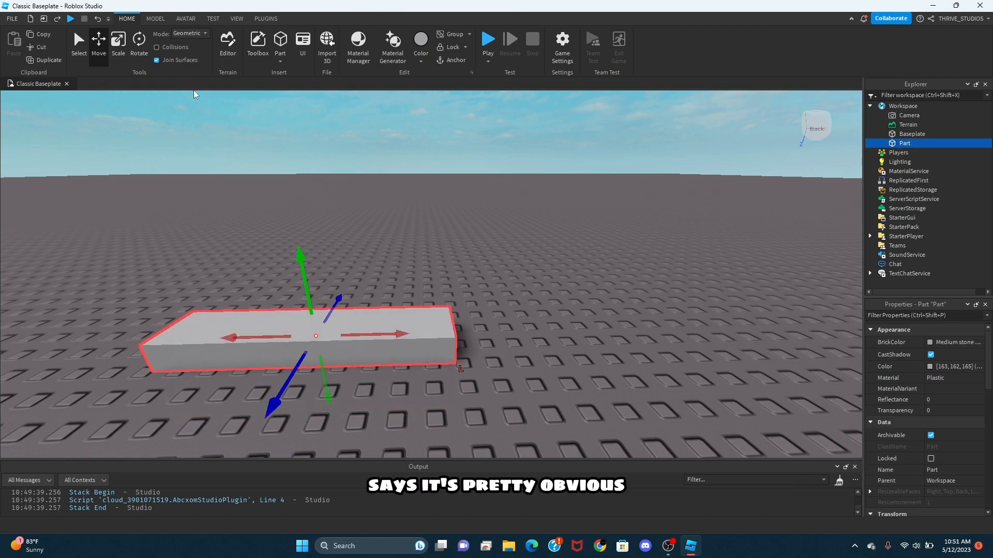
pyautogui.moveTo(439, 316); pyautogui.dragTo(439, 314, button='right')
pyautogui.press('a')
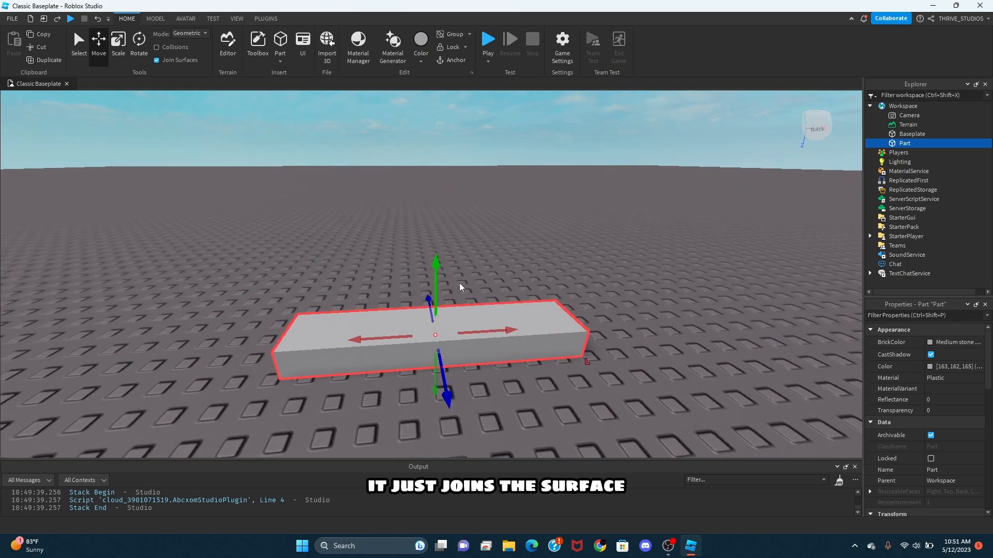
pyautogui.moveTo(437, 263)
pyautogui.mouseDown()
pyautogui.moveTo(437, 289)
pyautogui.moveTo(433, 249)
pyautogui.moveTo(435, 289)
pyautogui.moveTo(432, 277)
pyautogui.mouseUp()
pyautogui.click(156, 47)
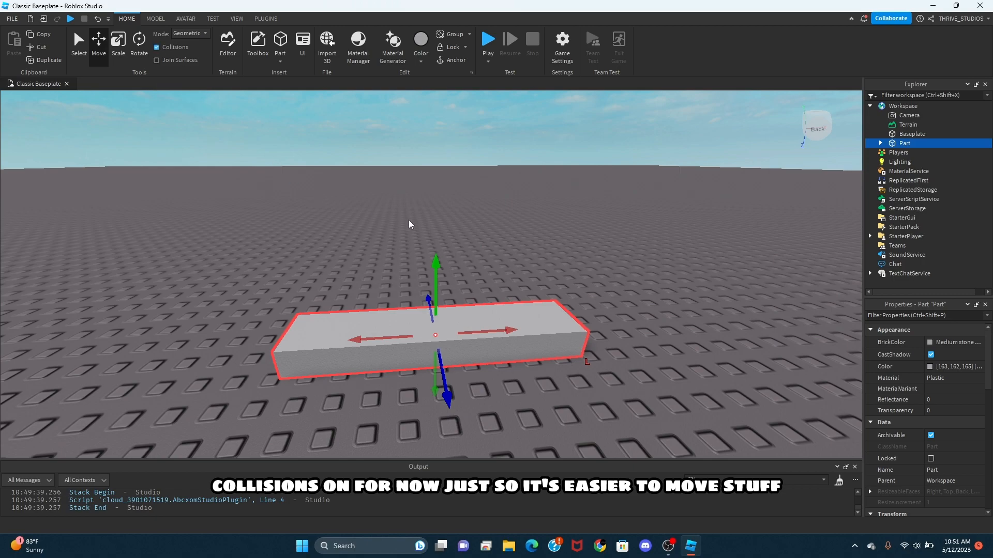
pyautogui.moveTo(441, 273); pyautogui.dragTo(416, 281)
# Step: Scale the block along its red and blue axes into a wide, flat slab on the baseplate
pyautogui.click(117, 56)
pyautogui.scroll(-3, 368, 209)
pyautogui.moveTo(368, 210); pyautogui.dragTo(444, 238, button='right')
pyautogui.scroll(3, 443, 242)
pyautogui.moveTo(441, 236); pyautogui.dragTo(562, 236)
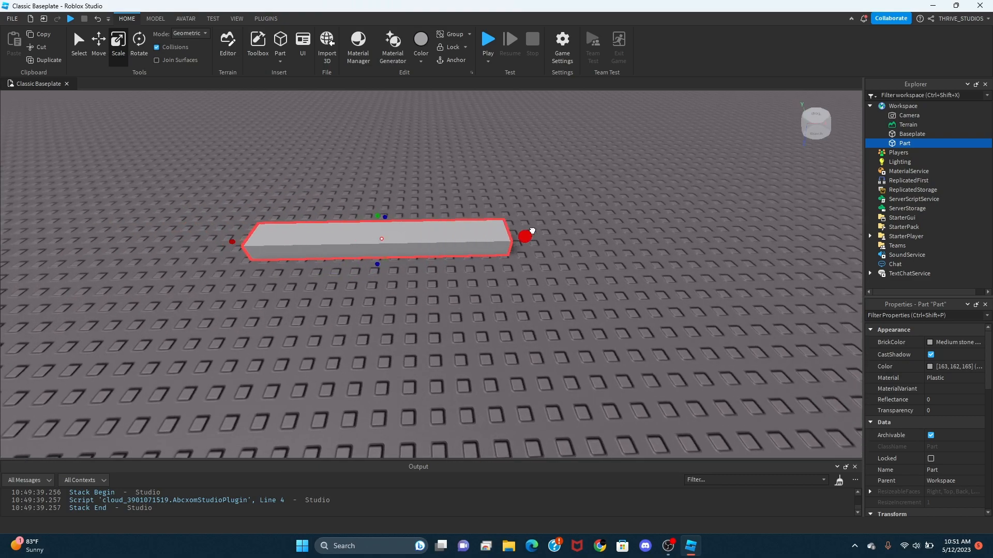
pyautogui.moveTo(405, 259); pyautogui.dragTo(326, 406)
pyautogui.moveTo(393, 402); pyautogui.dragTo(375, 445)
pyautogui.click(667, 277)
# Step: Apply the Smooth Plastic material to the slab with the Material Manager and close the manager
pyautogui.moveTo(667, 277); pyautogui.dragTo(602, 258, button='right')
pyautogui.press('a')
pyautogui.press('w')
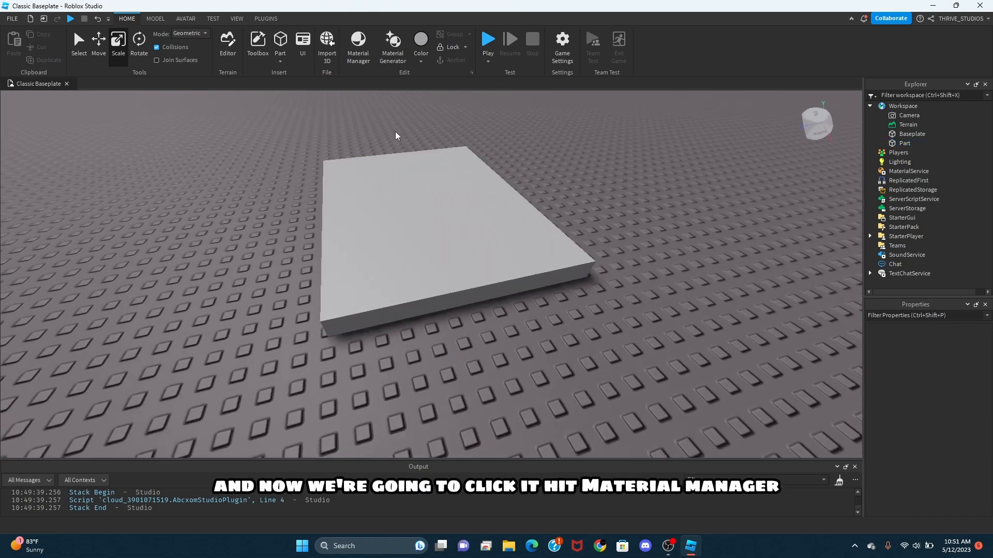
pyautogui.click(421, 175)
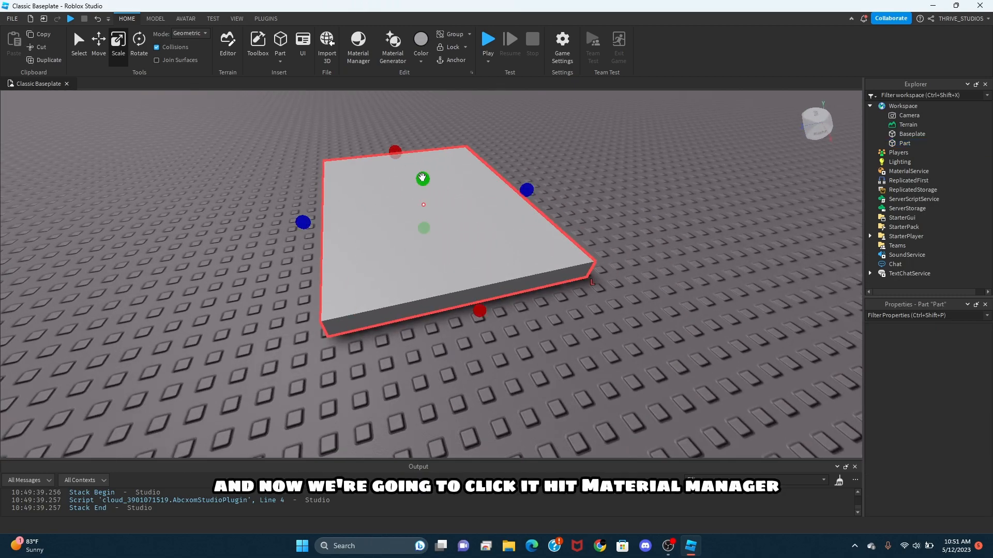
pyautogui.click(356, 44)
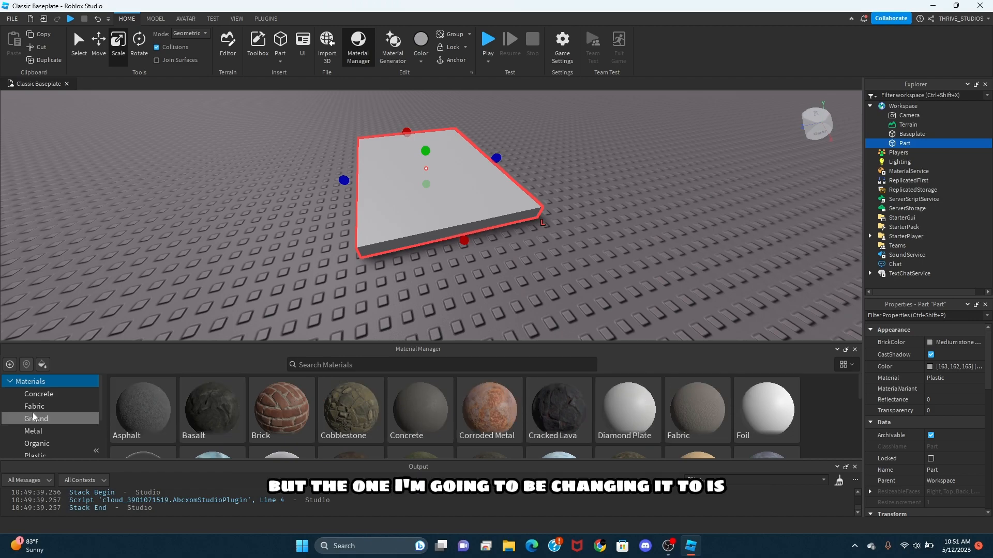
pyautogui.scroll(-2, 32, 413)
pyautogui.click(58, 391)
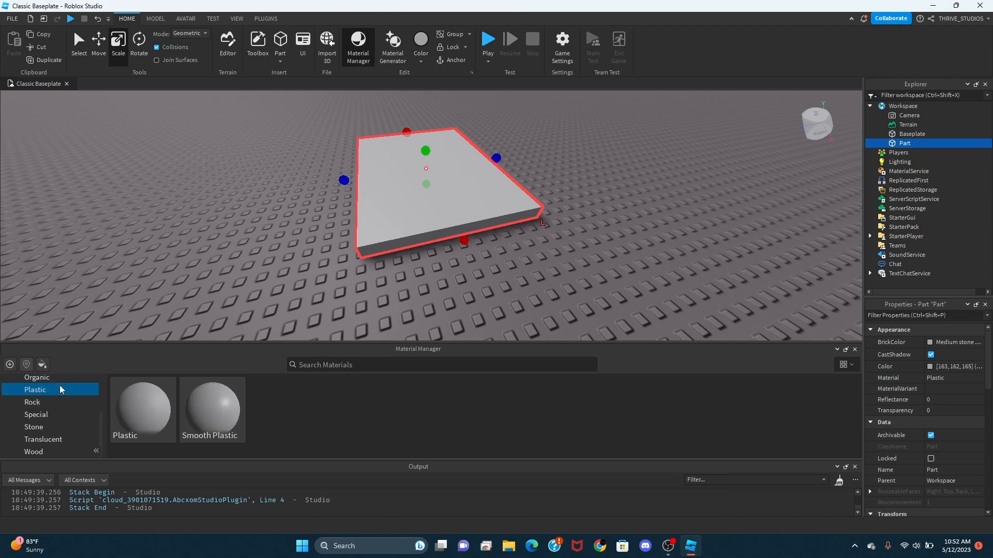
pyautogui.click(237, 387)
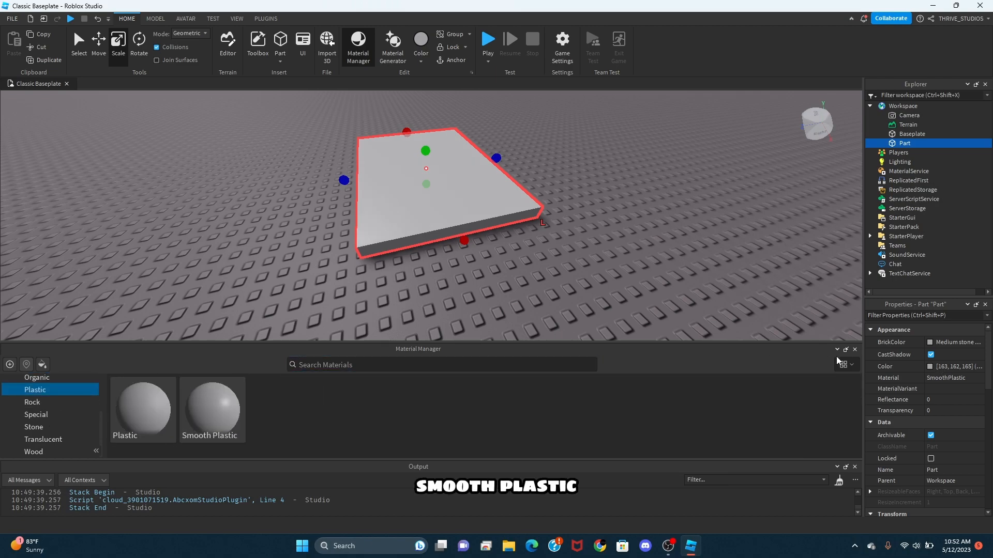
pyautogui.click(854, 349)
pyautogui.click(603, 343)
# Step: Recolour the slab Black first and Ghost grey after that, and deselect it
pyautogui.click(428, 257)
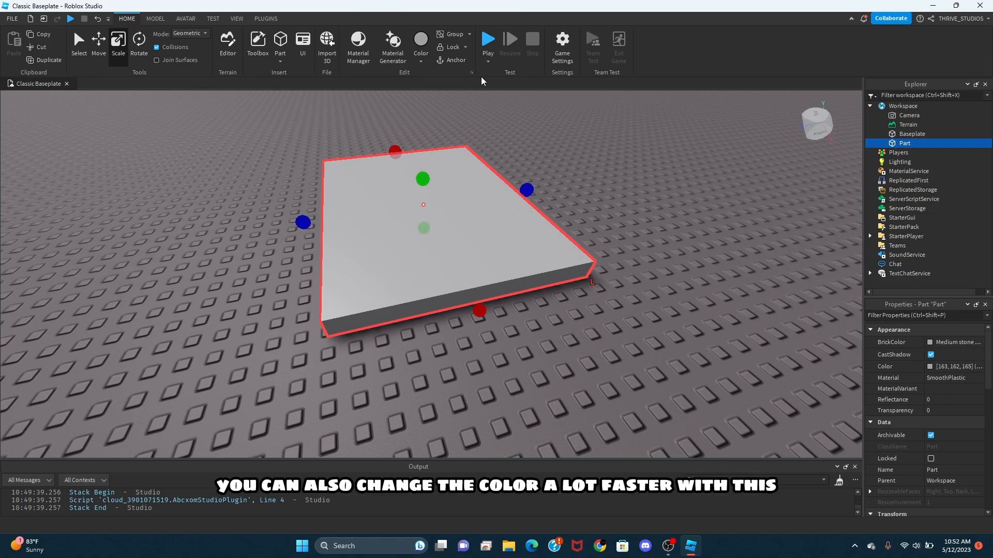
pyautogui.click(423, 58)
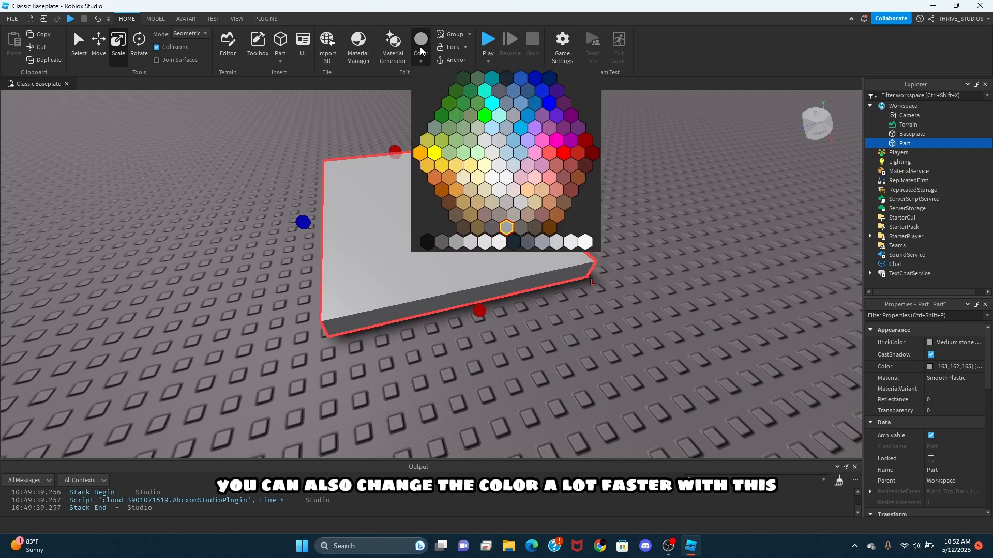
pyautogui.click(514, 241)
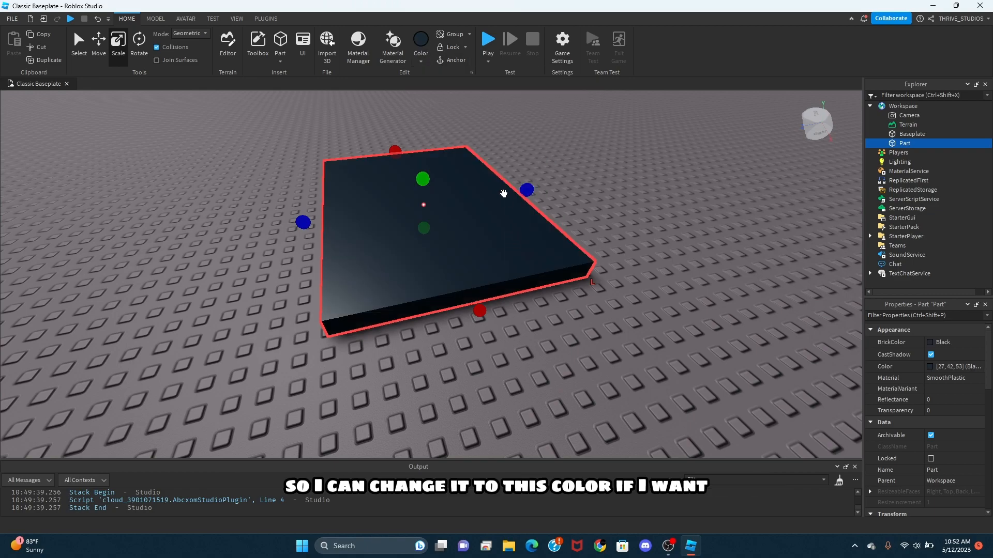
pyautogui.click(421, 57)
pyautogui.click(554, 242)
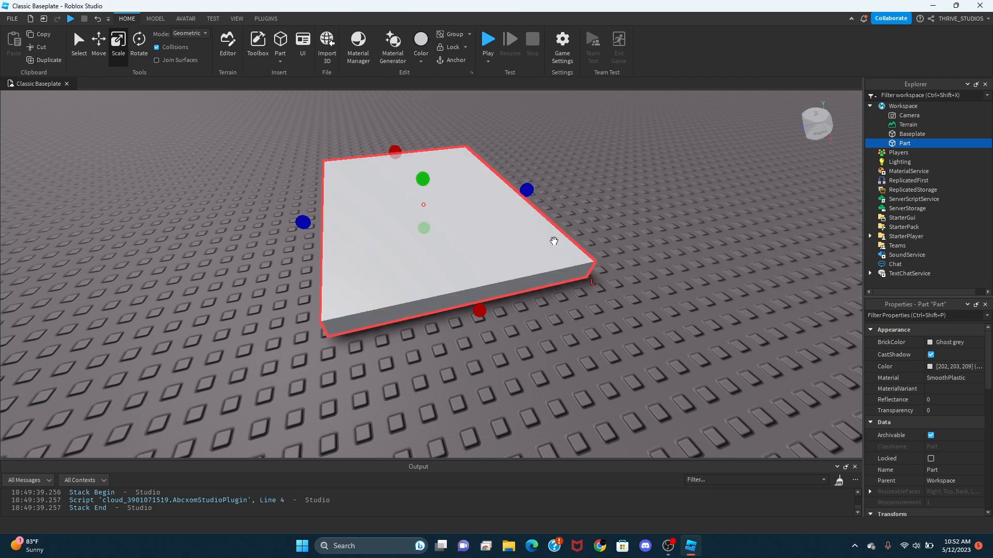
pyautogui.click(538, 142)
# Step: Delete the Baseplate from the Workspace, leaving only the slab
pyautogui.moveTo(538, 141); pyautogui.dragTo(538, 138, button='right')
pyautogui.scroll(-5, 538, 138)
pyautogui.click(397, 290)
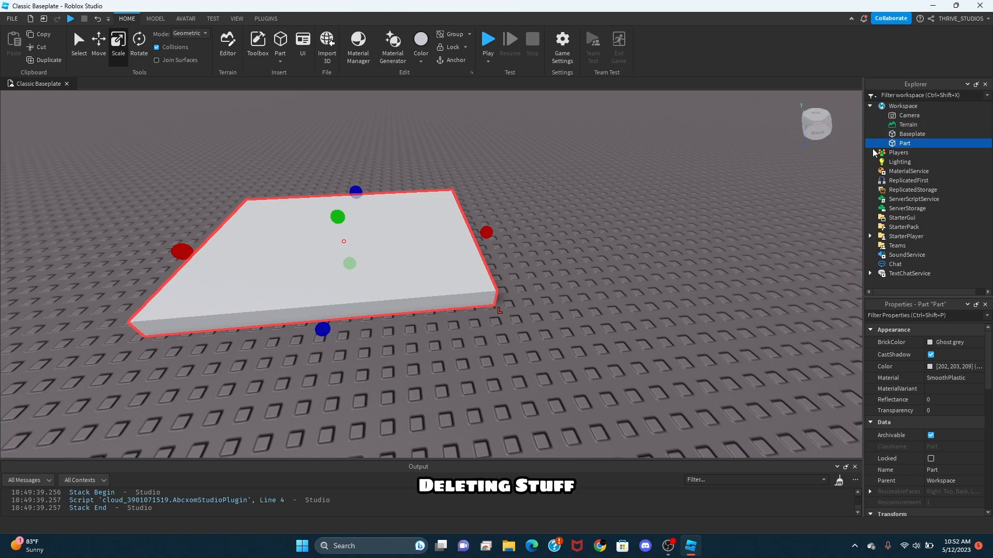
pyautogui.click(911, 134)
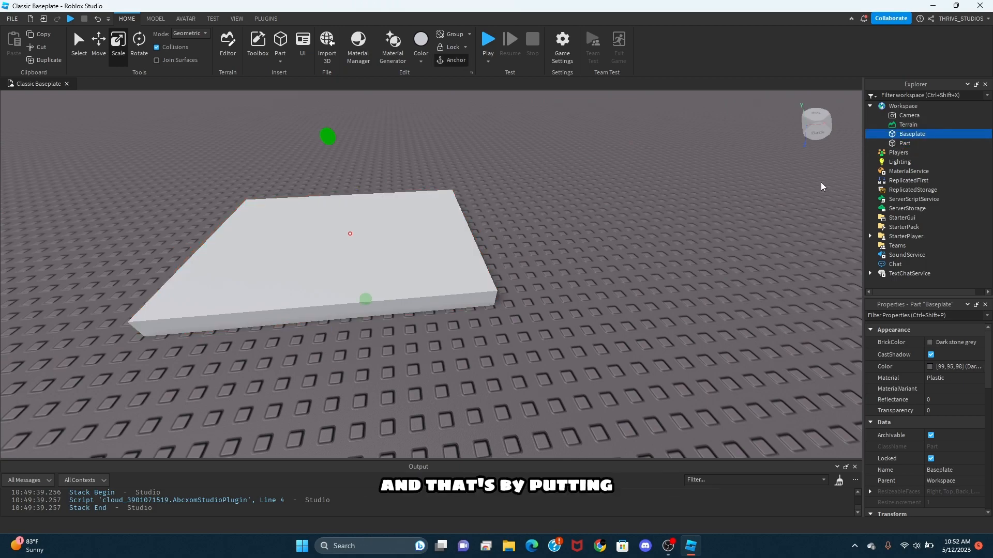
pyautogui.moveTo(563, 203); pyautogui.dragTo(563, 202, button='right')
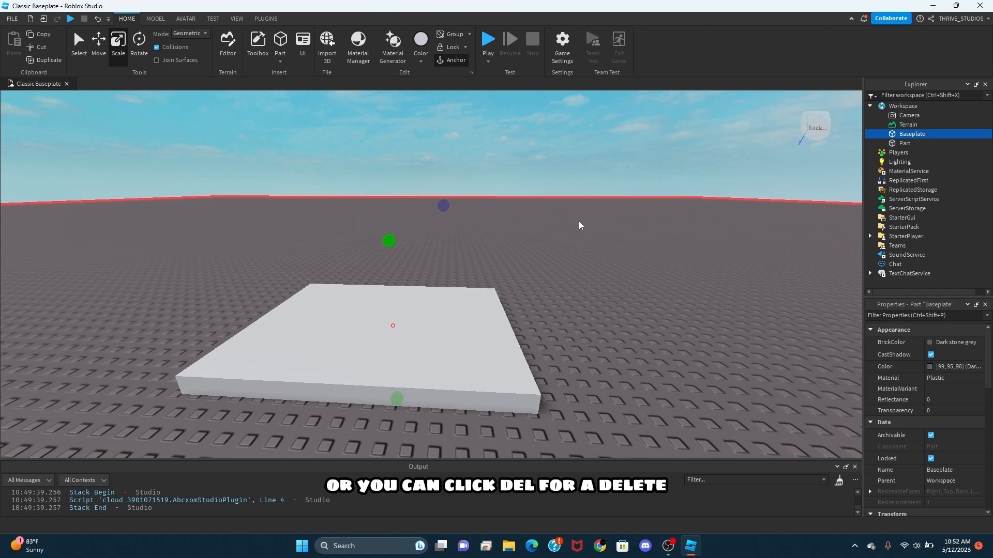
pyautogui.press('Delete')
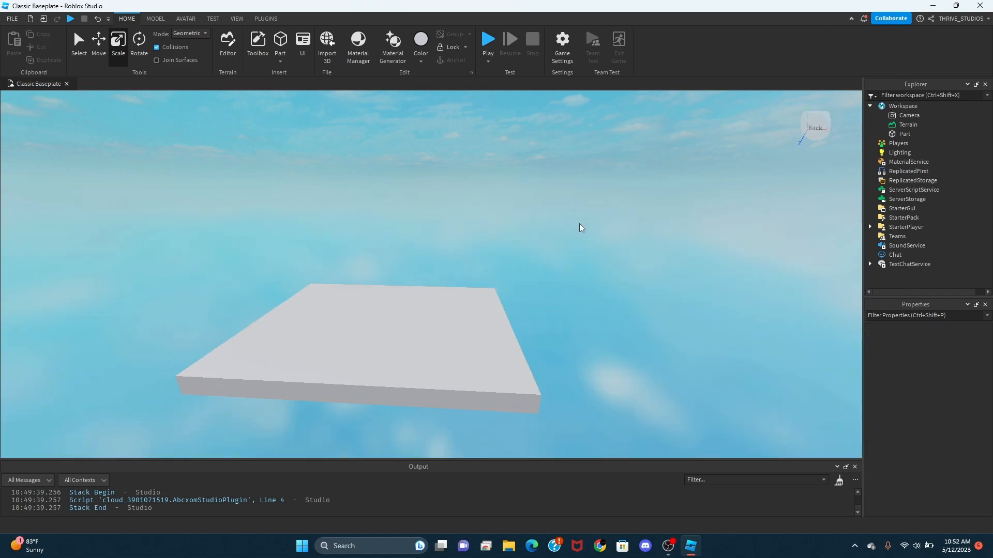
# Step: Select the floating slab and anchor it so it cannot fall out of the sky
pyautogui.click(465, 329)
pyautogui.moveTo(578, 315); pyautogui.dragTo(579, 319, button='right')
pyautogui.scroll(-1, 579, 316)
pyautogui.press('a')
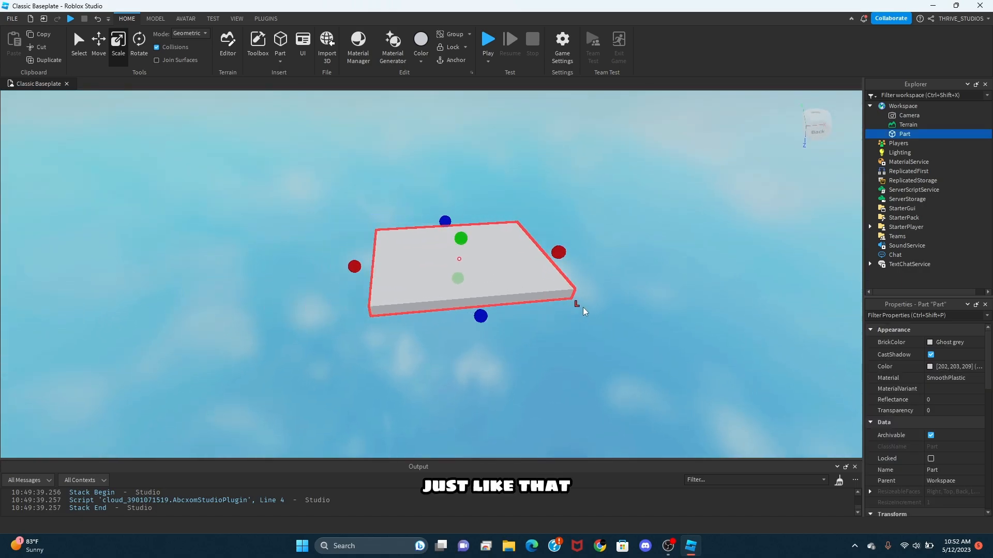
pyautogui.scroll(2, 466, 133)
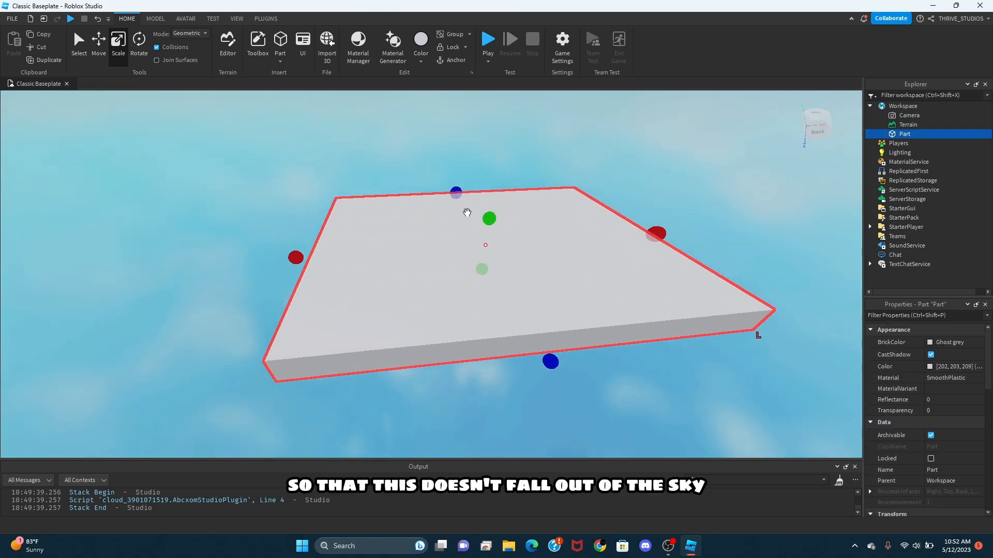
pyautogui.click(447, 60)
# Step: Enlarge the anchored slab along its blue and red axes into a broader platform
pyautogui.moveTo(495, 182); pyautogui.dragTo(520, 260, button='right')
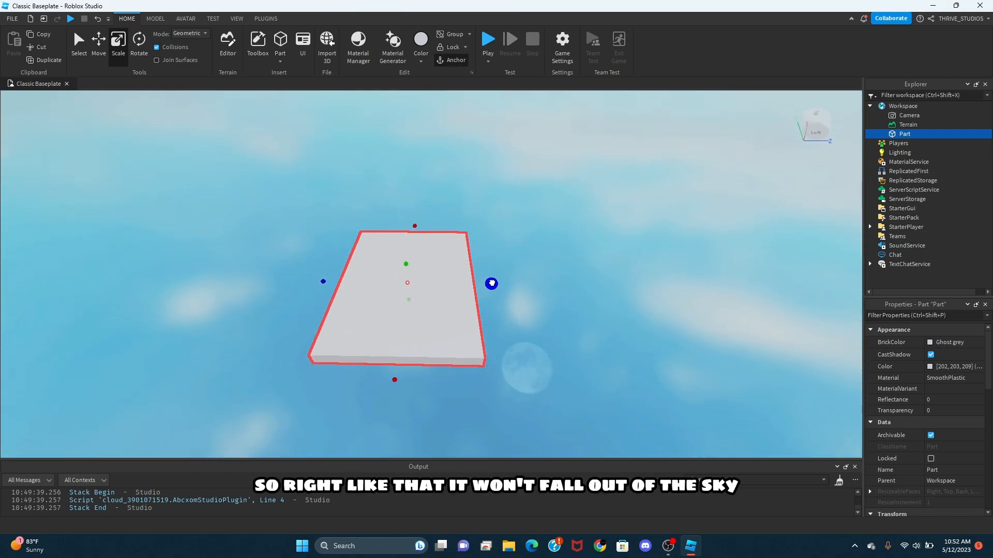
pyautogui.moveTo(491, 283); pyautogui.dragTo(602, 284)
pyautogui.moveTo(446, 222); pyautogui.dragTo(452, 198)
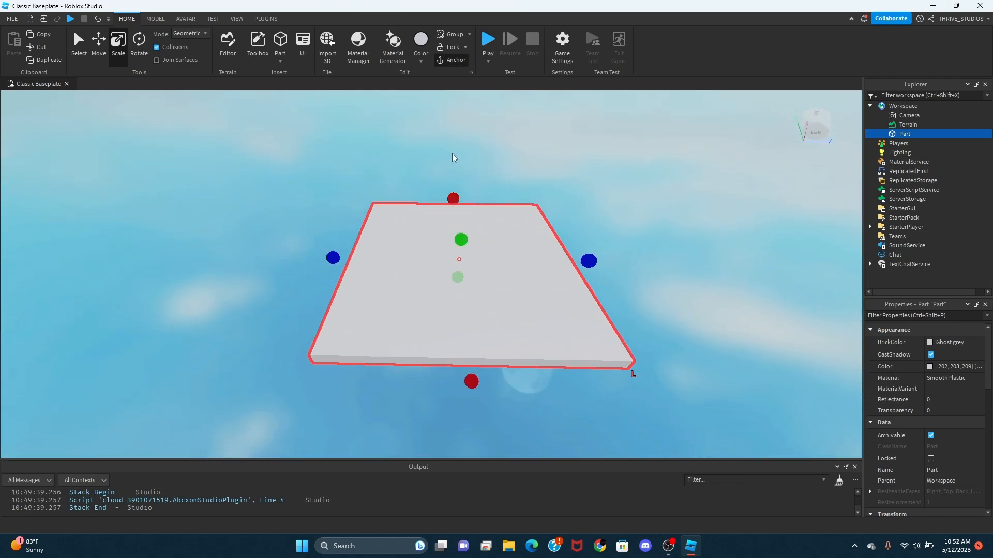
# Step: Playtest the place without a spawn point and stop the playtest
pyautogui.click(488, 41)
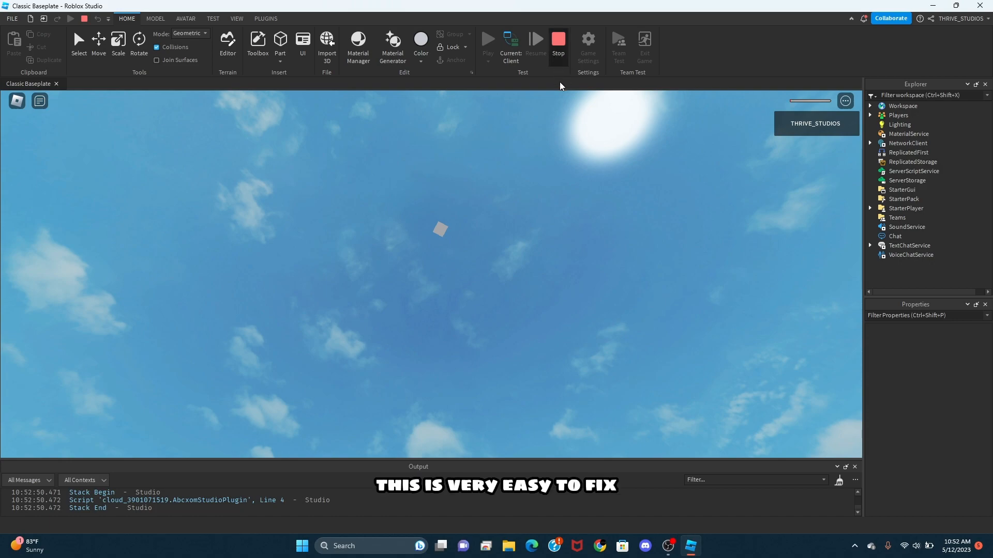
pyautogui.hotkey('shift', 'F5')
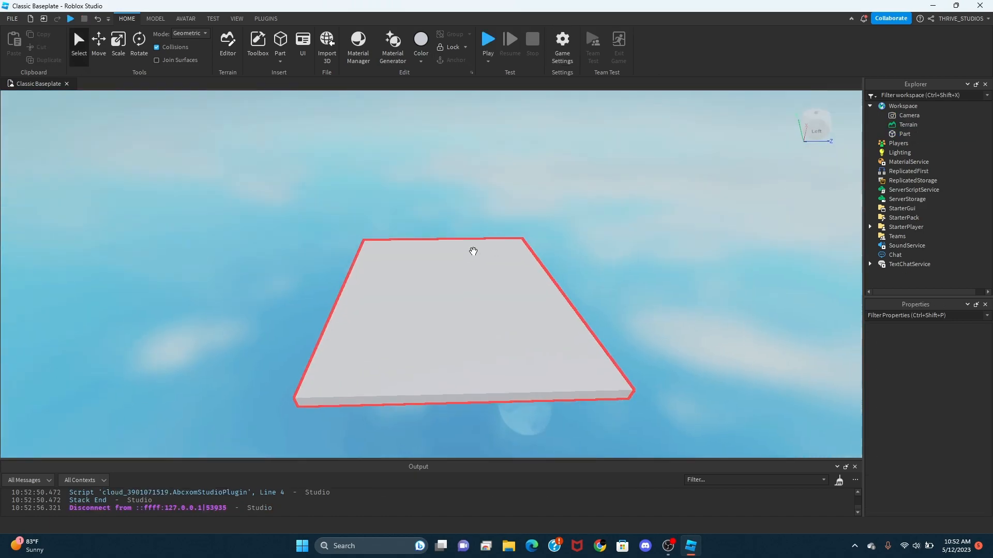
# Step: Insert a SpawnLocation, position it on top of the slab and deselect it
pyautogui.press('s')
pyautogui.press('a')
pyautogui.press('w')
pyautogui.press('d')
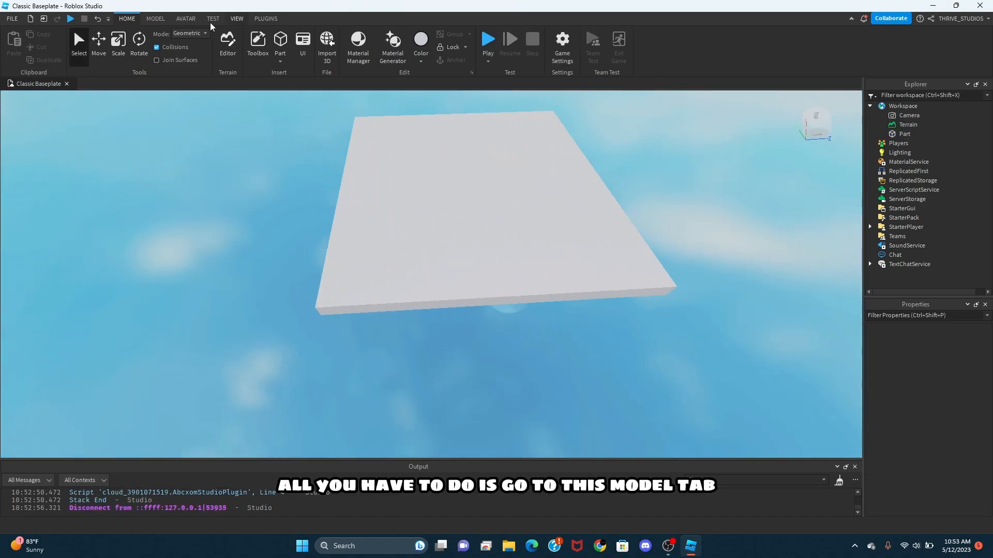
pyautogui.click(157, 21)
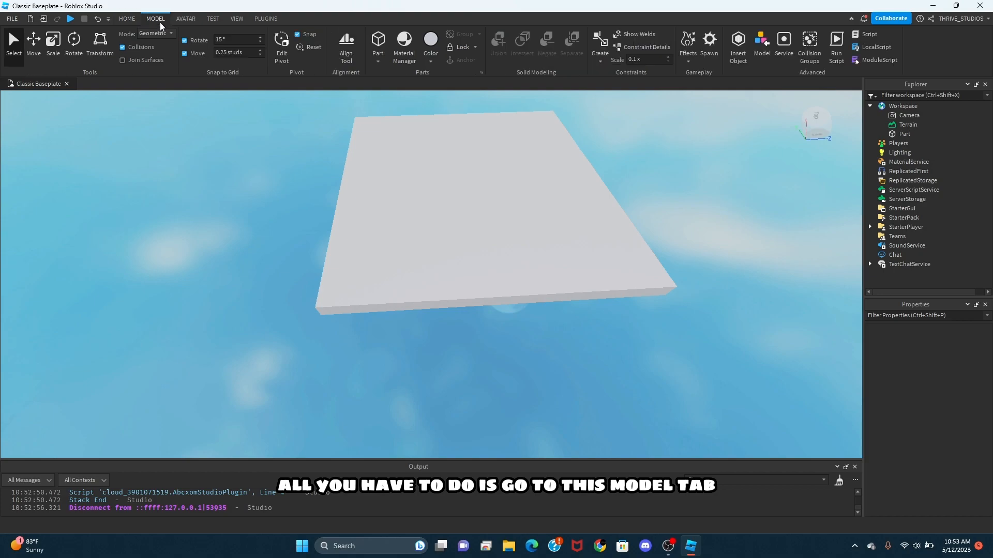
pyautogui.click(711, 56)
pyautogui.moveTo(434, 279); pyautogui.dragTo(488, 191)
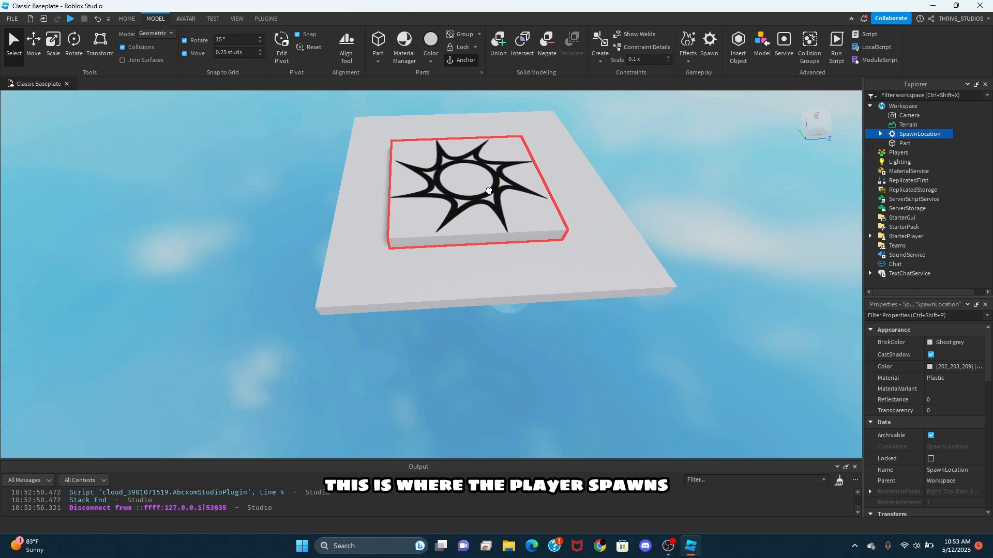
pyautogui.click(676, 205)
pyautogui.press('a')
pyautogui.moveTo(676, 205); pyautogui.dragTo(677, 205, button='right')
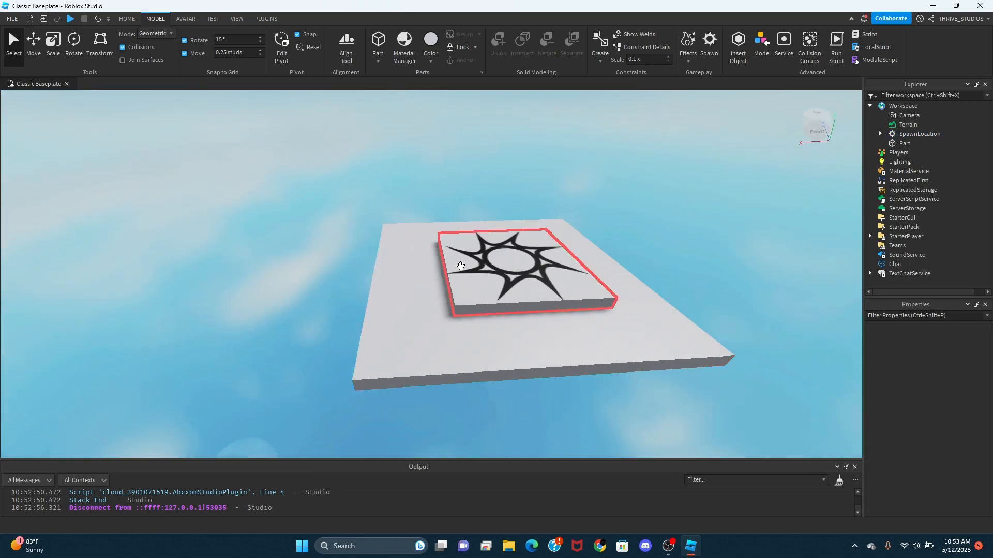
pyautogui.click(461, 266)
pyautogui.click(453, 174)
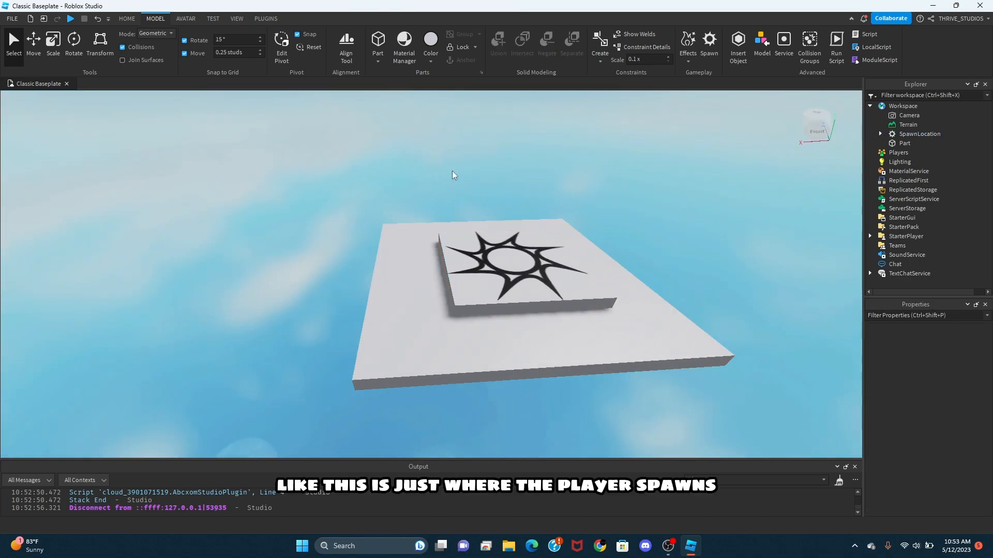
# Step: Playtest the place with the spawn point, walk the character around the platform and stop the playtest
pyautogui.click(127, 19)
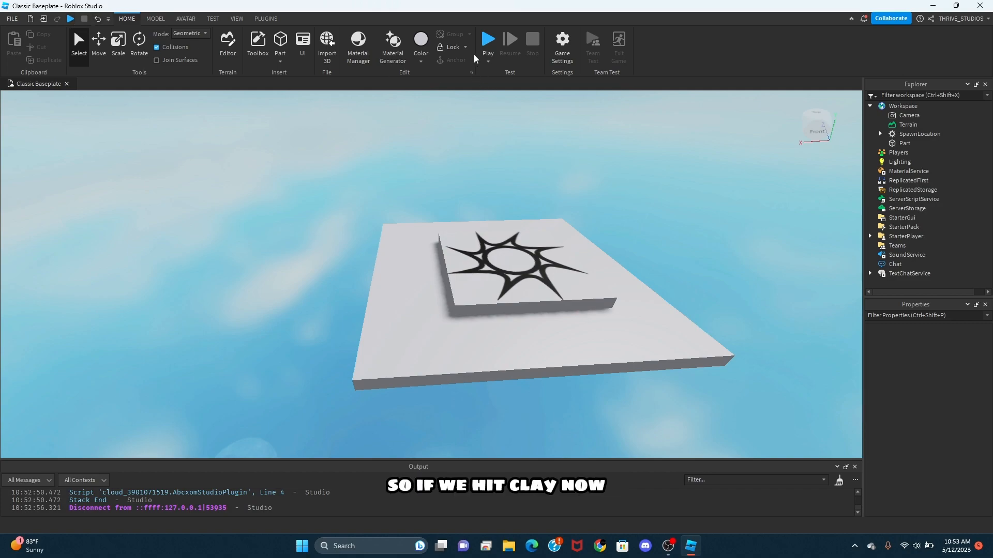
pyautogui.click(486, 47)
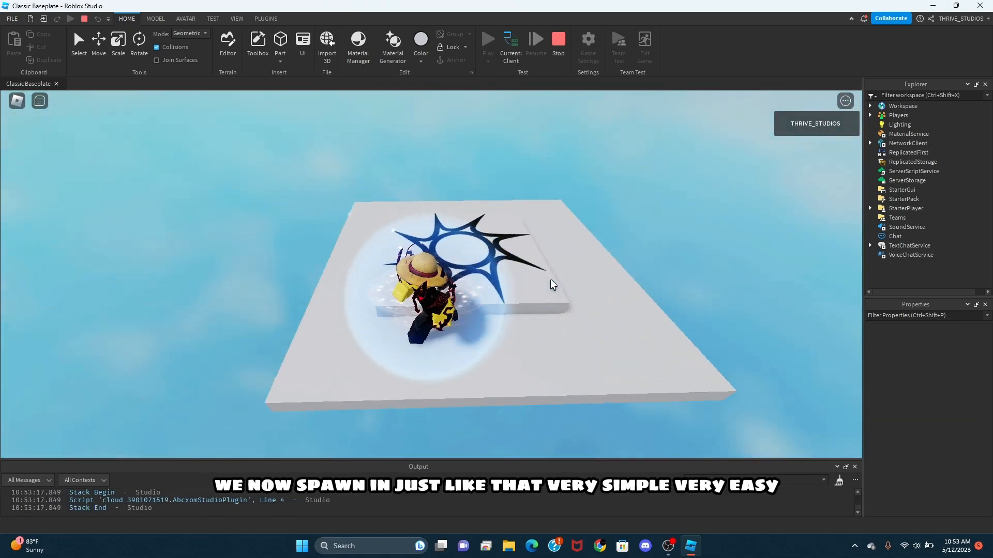
pyautogui.moveTo(551, 281); pyautogui.dragTo(551, 281, button='right')
pyautogui.press('w')
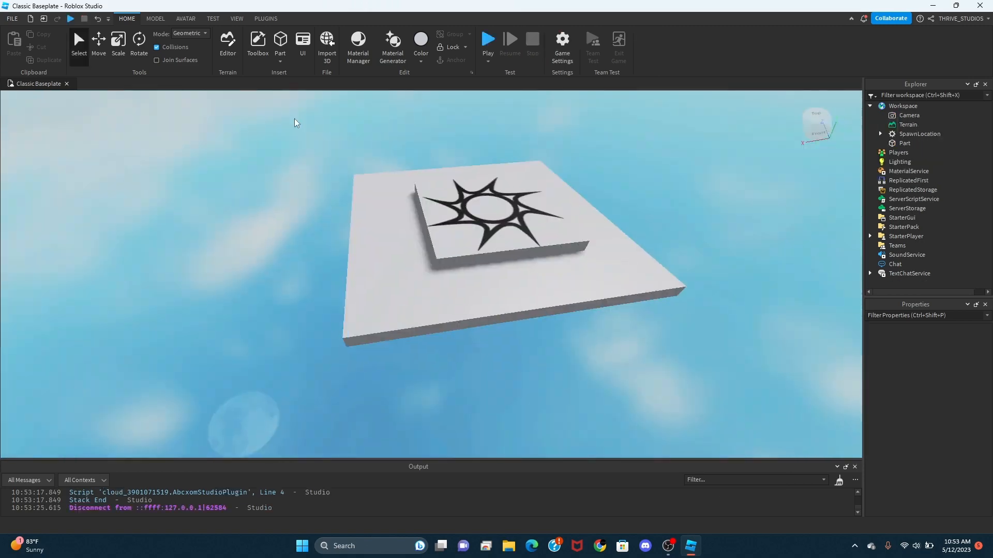
pyautogui.moveTo(294, 118); pyautogui.dragTo(294, 119, button='right')
pyautogui.press('w')
pyautogui.press('d')
pyautogui.press('a')
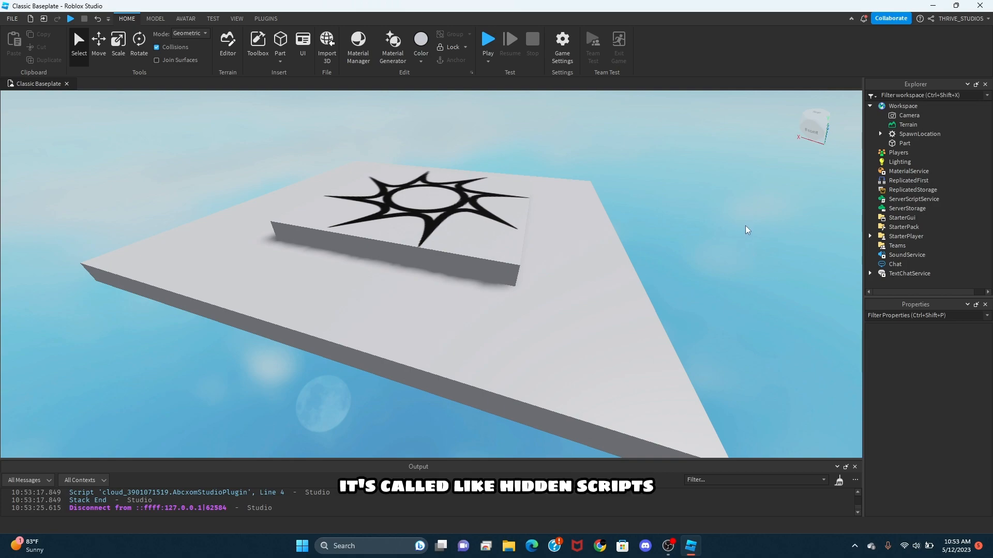
pyautogui.scroll(-2, 734, 233)
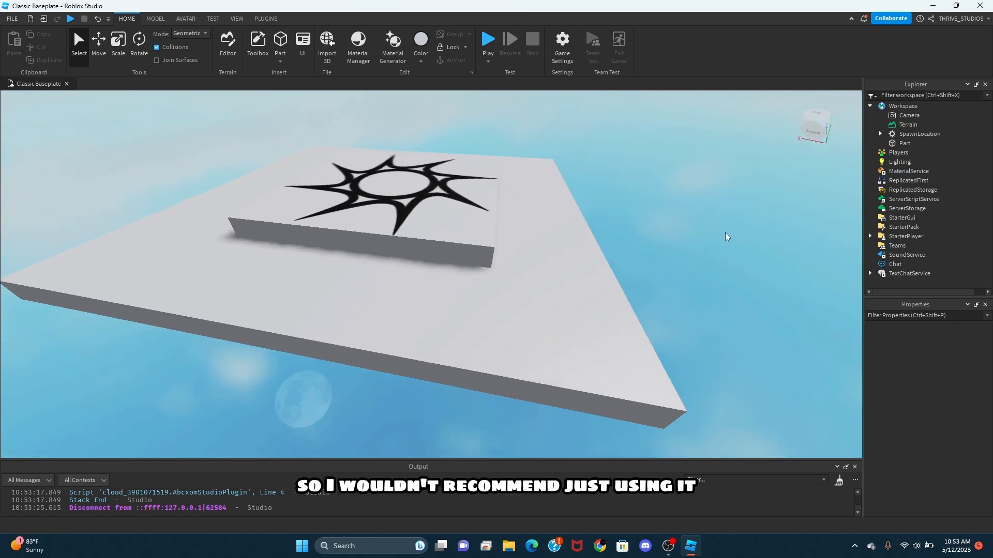
pyautogui.scroll(-5, 645, 185)
pyautogui.moveTo(644, 181); pyautogui.dragTo(640, 184, button='right')
pyautogui.scroll(5, 644, 181)
pyautogui.scroll(-3, 644, 181)
pyautogui.scroll(-4, 644, 183)
pyautogui.scroll(3, 640, 184)
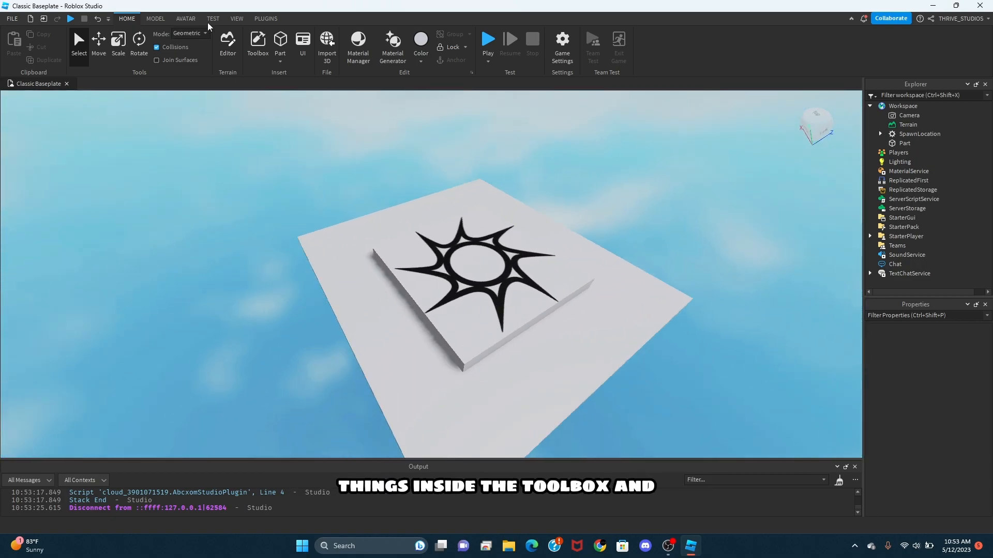
pyautogui.press('a')
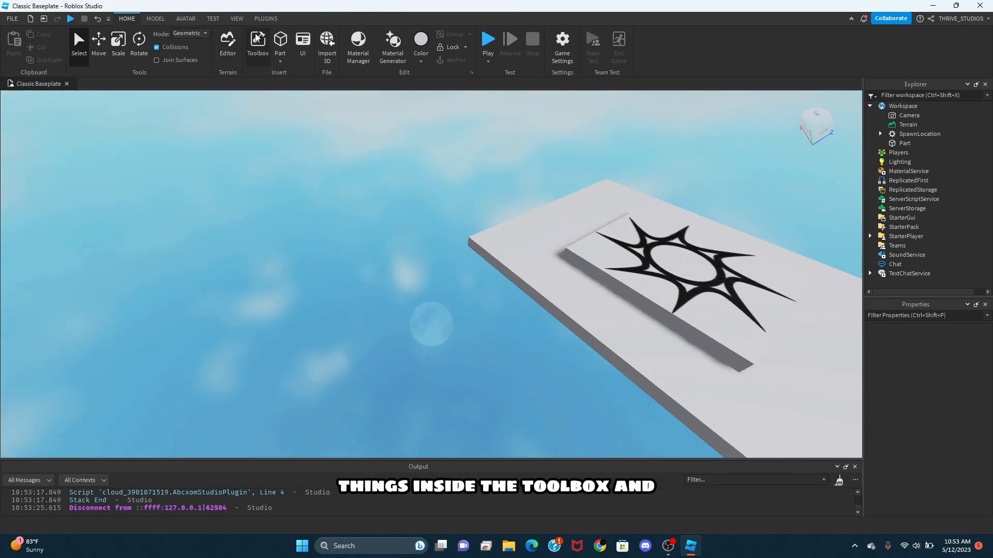
pyautogui.press('d')
pyautogui.press('a')
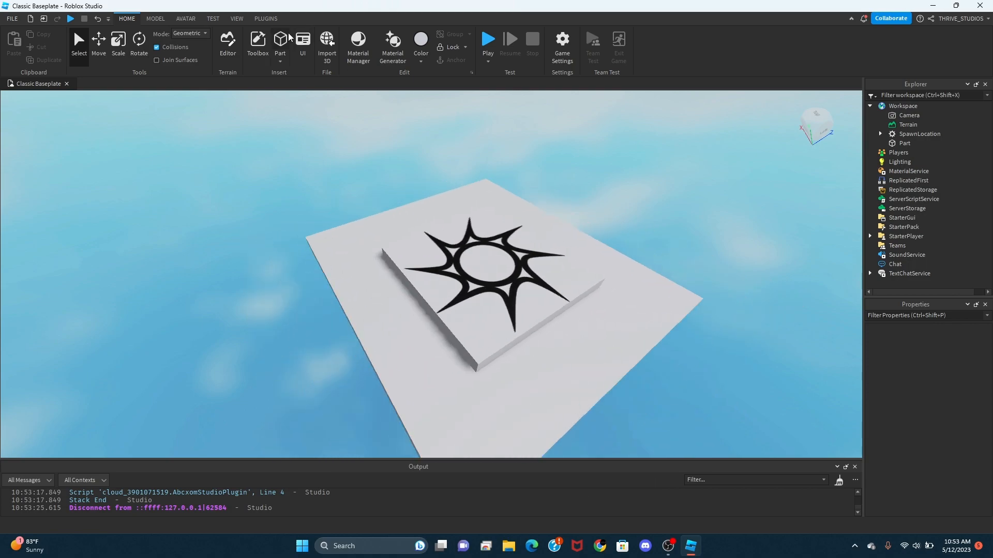
# Step: Insert the Grey Wall from the Toolbox's Models category into the scene
pyautogui.click(257, 44)
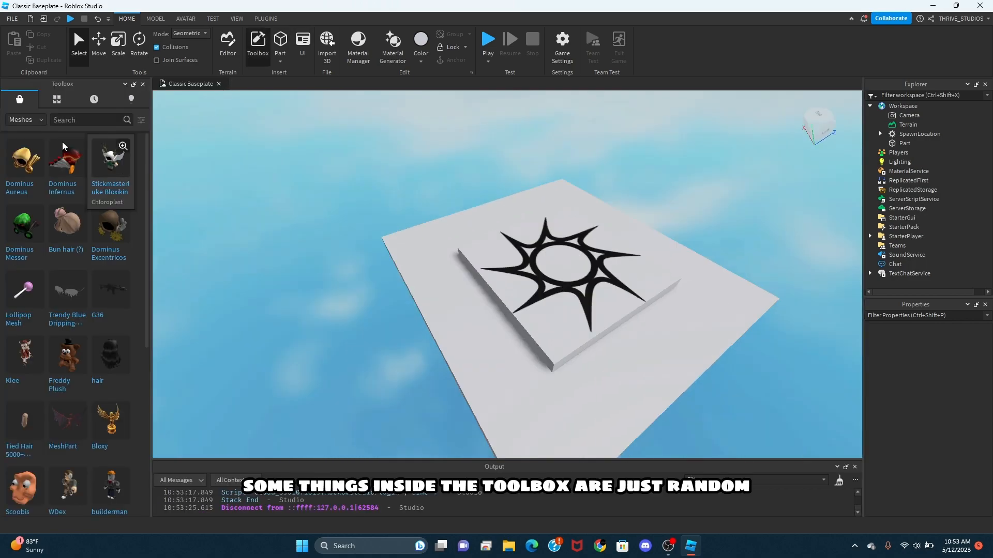
pyautogui.click(25, 119)
pyautogui.click(21, 133)
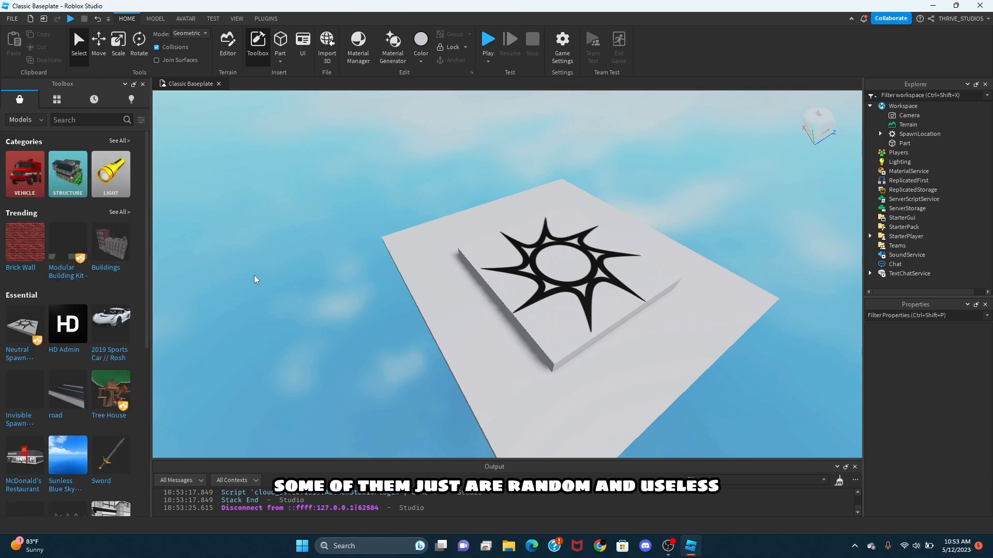
pyautogui.scroll(-5, 83, 331)
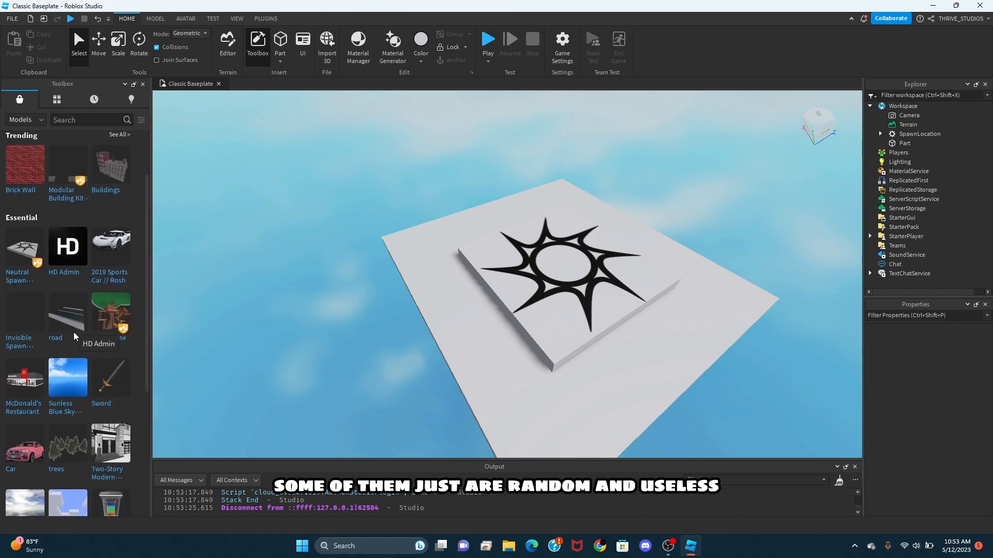
pyautogui.scroll(-8, 110, 331)
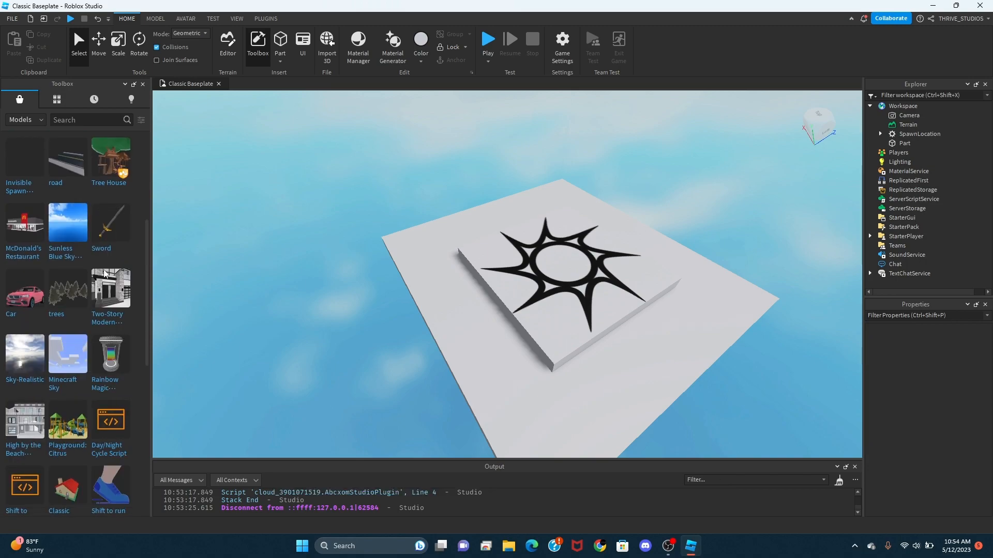
pyautogui.scroll(-2, 108, 318)
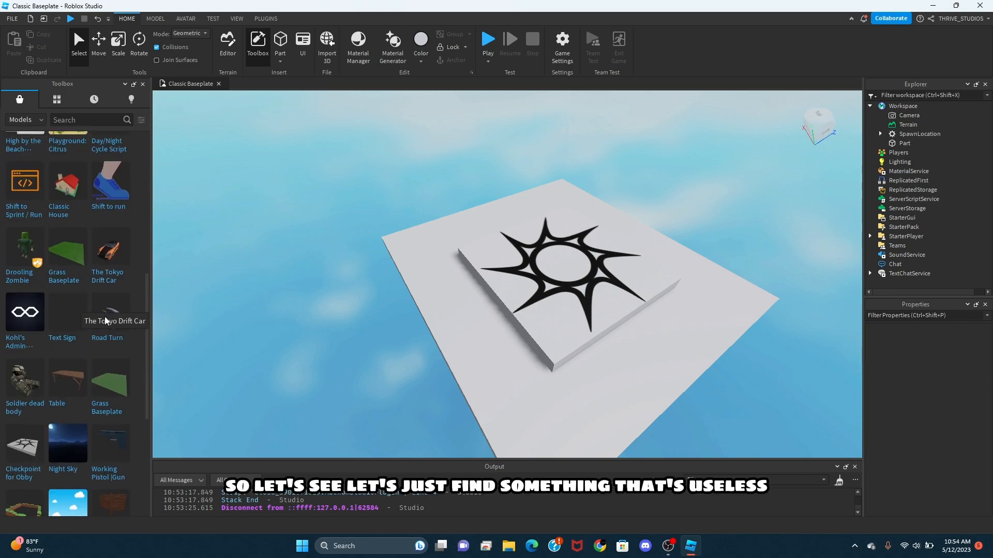
pyautogui.scroll(-3, 108, 362)
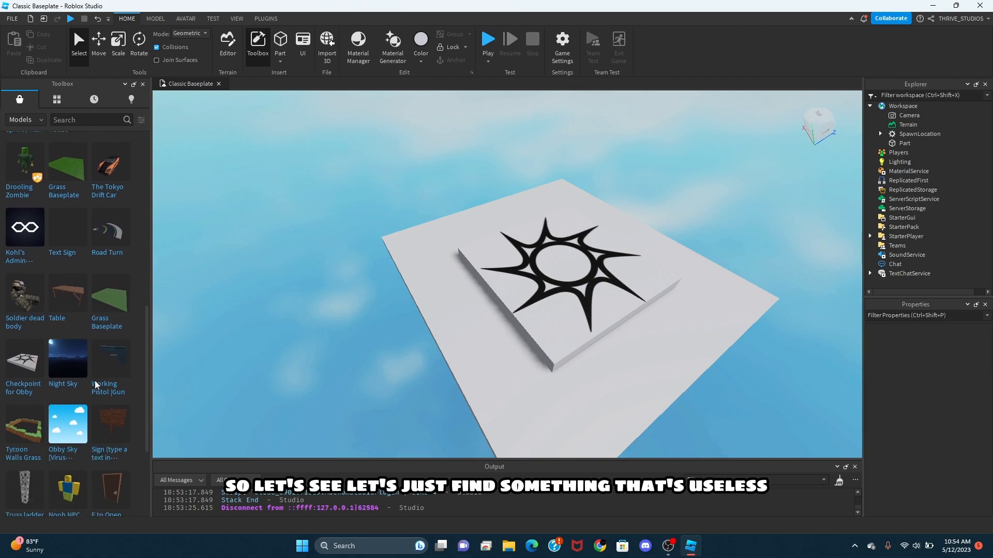
pyautogui.scroll(-4, 113, 400)
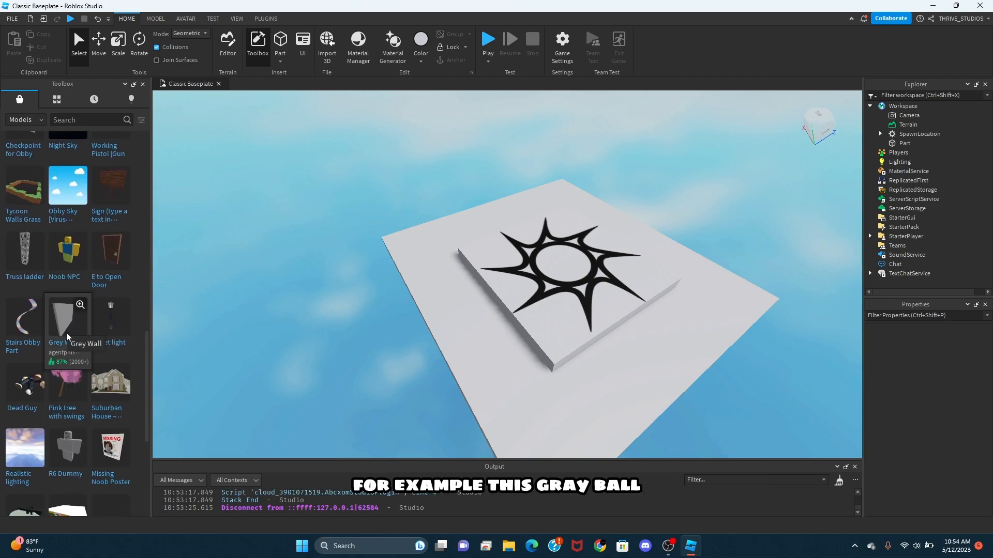
pyautogui.moveTo(67, 337); pyautogui.dragTo(554, 305)
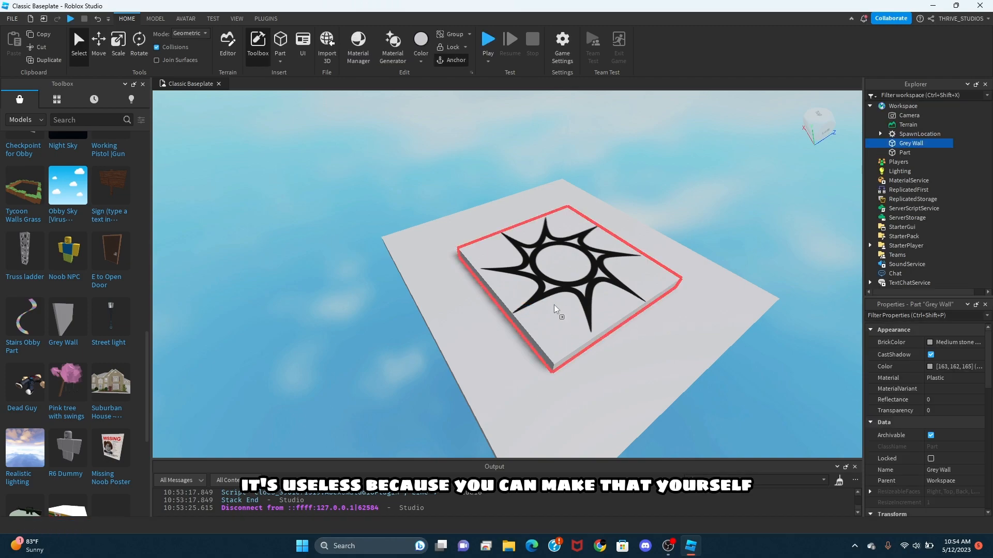
# Step: Delete the inserted Grey Wall and close the Toolbox
pyautogui.moveTo(553, 305); pyautogui.dragTo(557, 302, button='right')
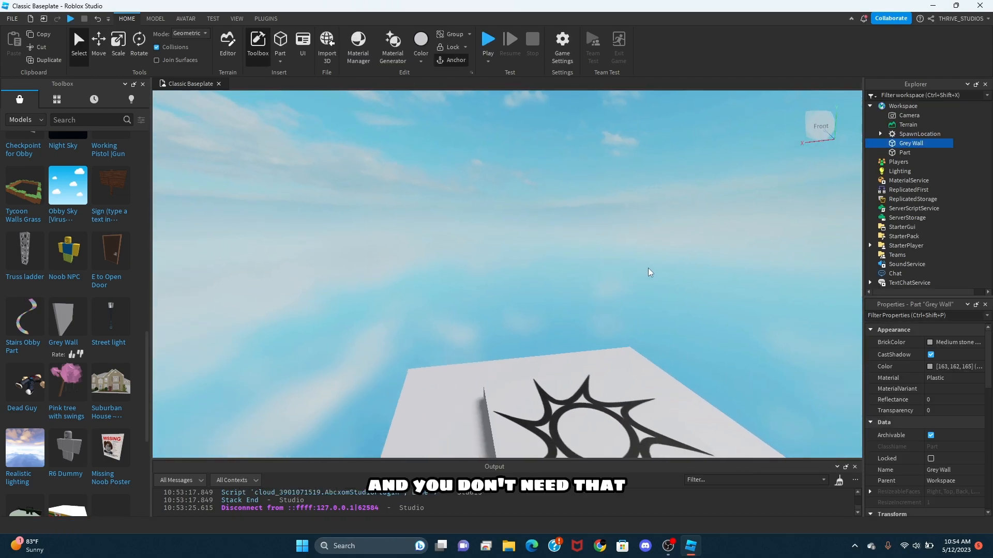
pyautogui.moveTo(885, 147)
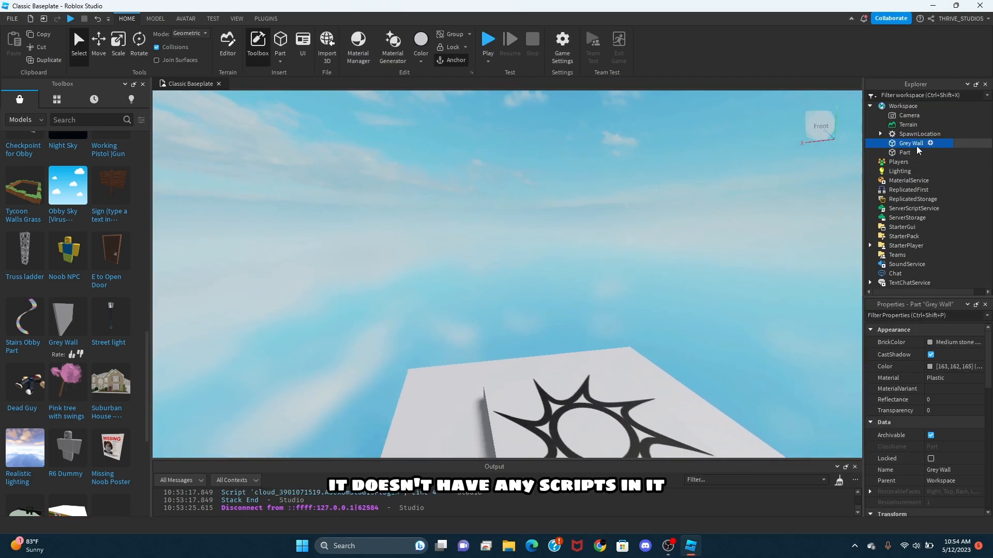
pyautogui.press('Delete')
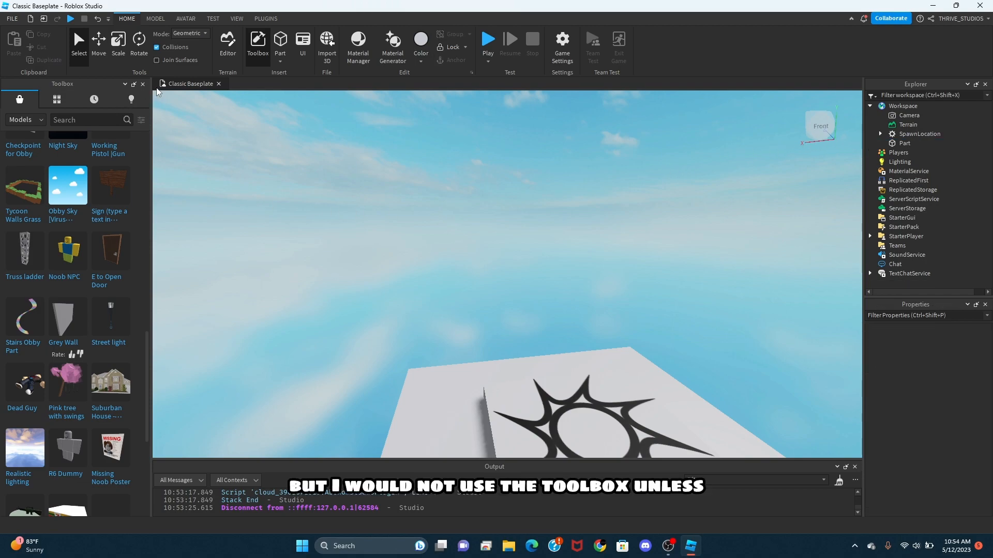
pyautogui.moveTo(237, 133); pyautogui.dragTo(237, 133, button='right')
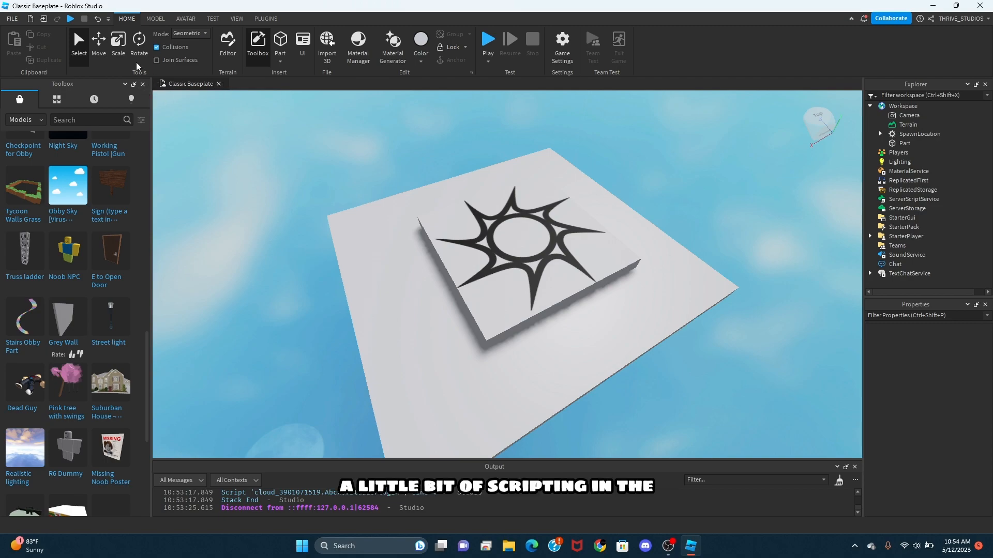
pyautogui.click(144, 84)
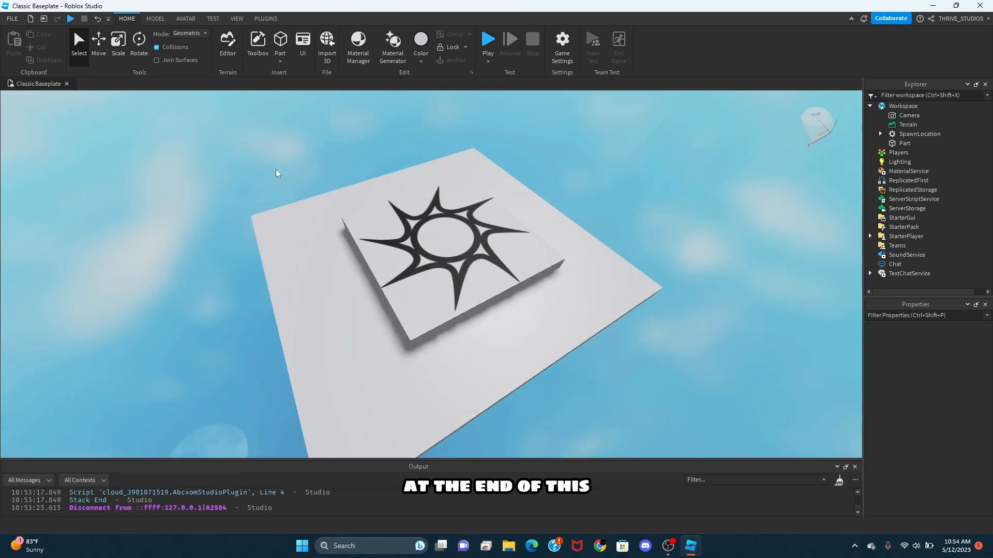
# Step: Select the large platform slab with the Move tool and turn off Collisions
pyautogui.moveTo(284, 177); pyautogui.dragTo(283, 176, button='right')
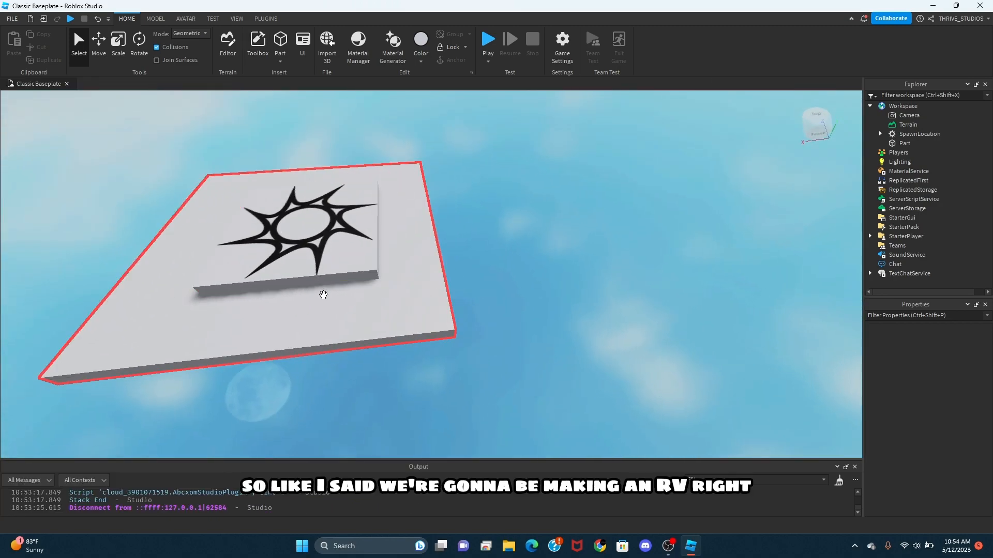
pyautogui.click(331, 305)
pyautogui.press('f')
pyautogui.click(98, 42)
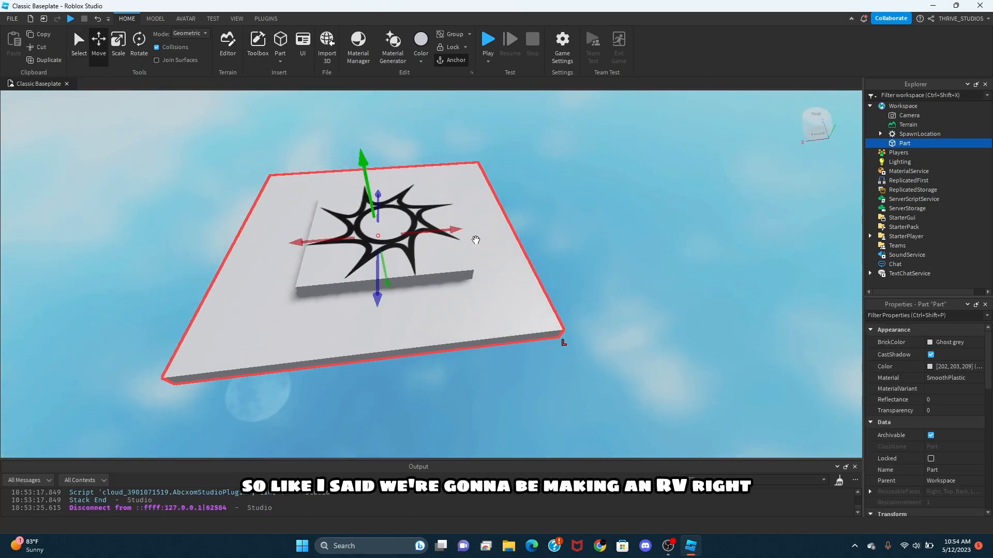
pyautogui.hotkey('ctrl', 'd')
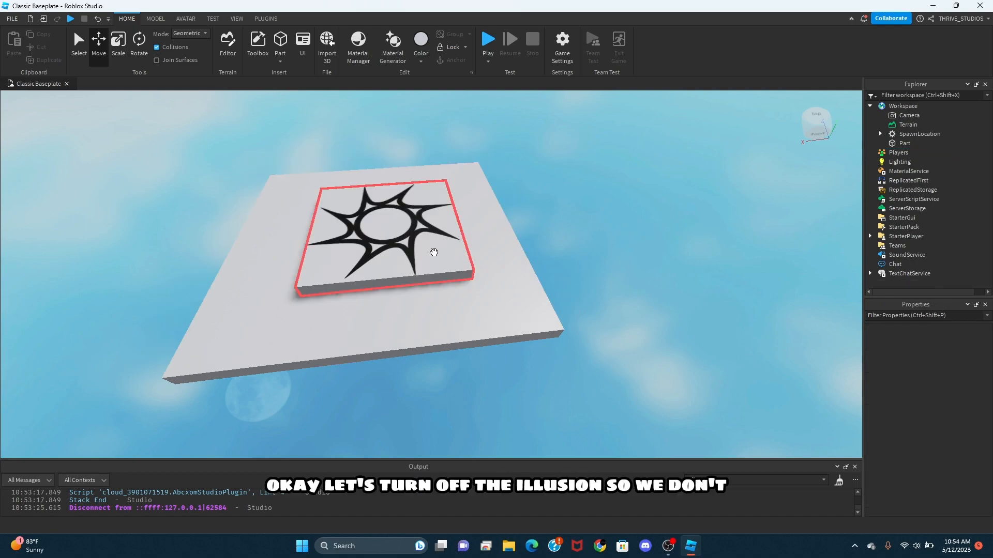
pyautogui.click(437, 250)
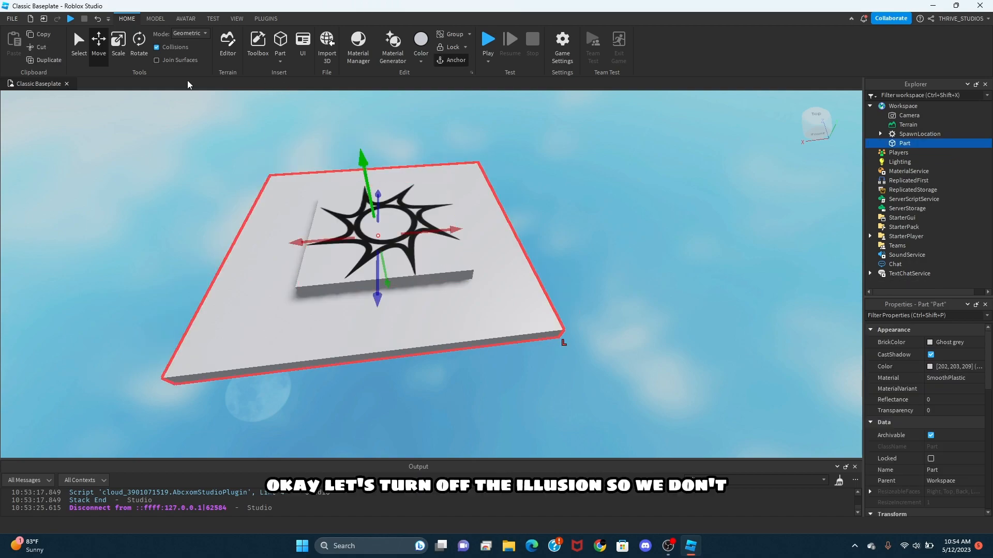
pyautogui.click(157, 48)
# Step: Copy and paste the platform slab, and delete the pasted copy
pyautogui.moveTo(527, 241); pyautogui.dragTo(573, 260, button='right')
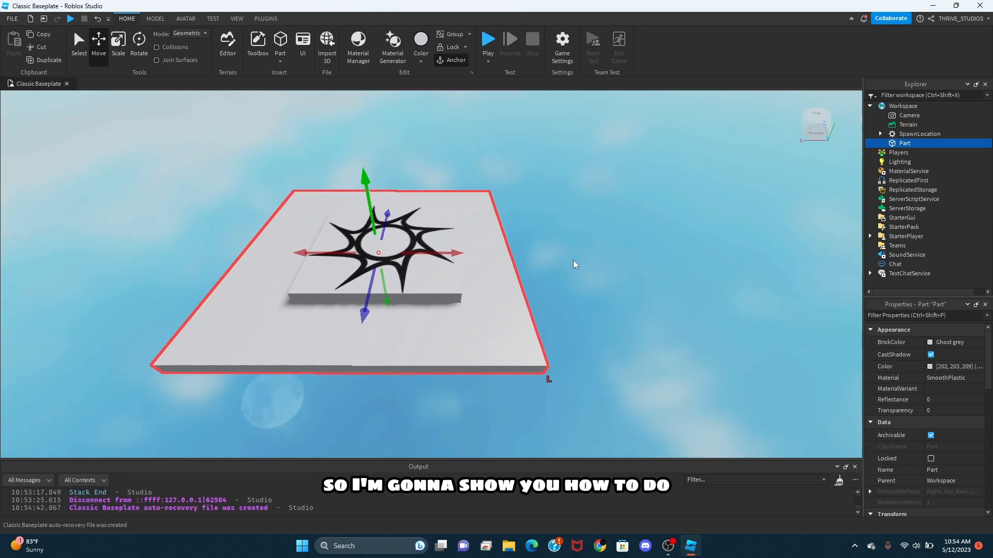
pyautogui.scroll(1, 572, 260)
pyautogui.scroll(-1, 587, 229)
pyautogui.scroll(1, 566, 235)
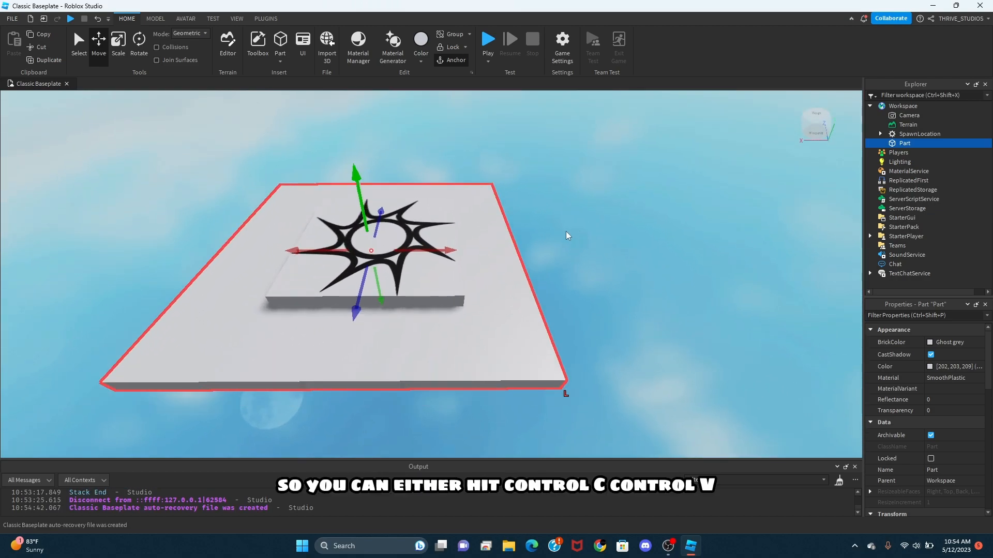
pyautogui.hotkey('ctrl', 'c')
pyautogui.hotkey('ctrl', 'v')
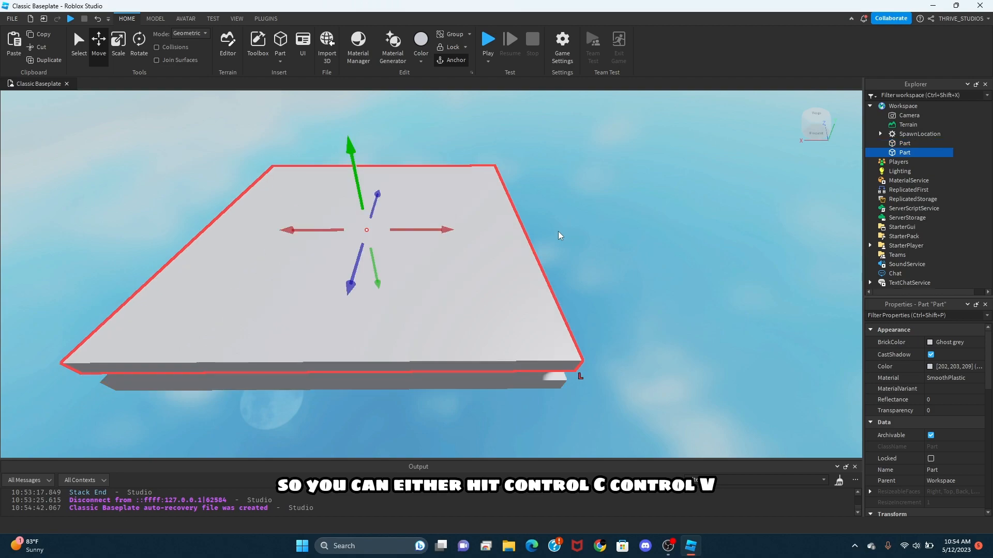
pyautogui.press('Delete')
# Step: Duplicate the platform slab and move the duplicate along the red axis, leaving a small gap beside the original
pyautogui.click(508, 329)
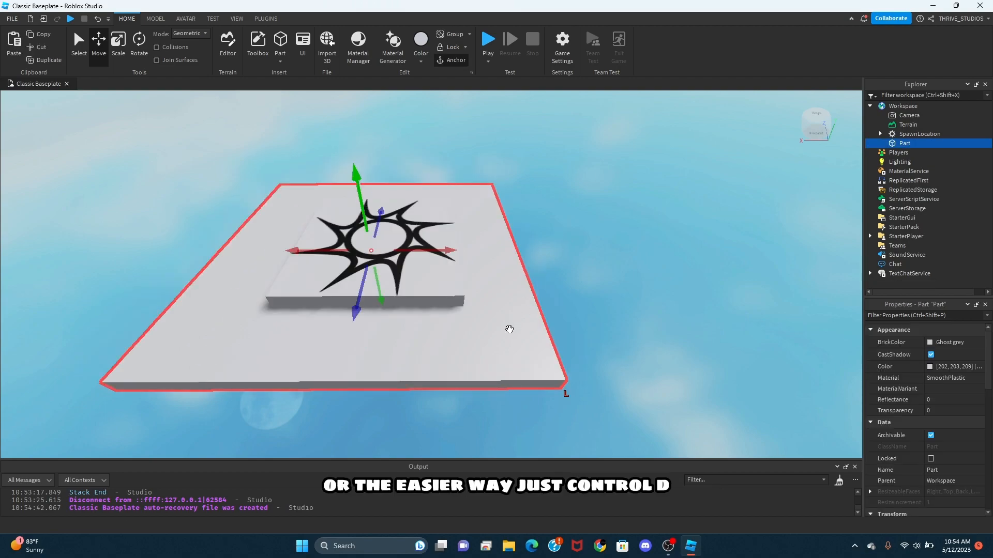
pyautogui.hotkey('ctrl', 'd')
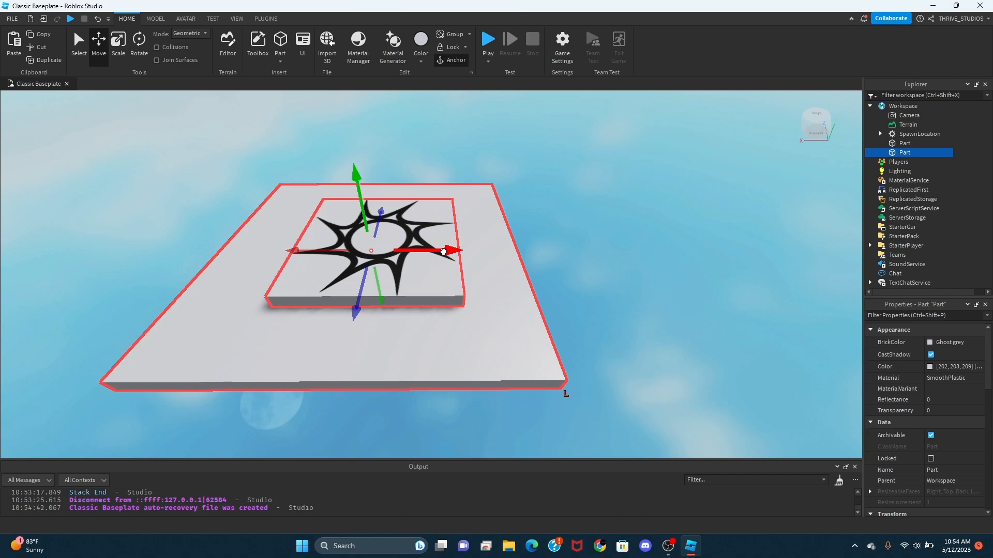
pyautogui.moveTo(463, 257); pyautogui.dragTo(666, 260)
pyautogui.press('a')
pyautogui.press('a')
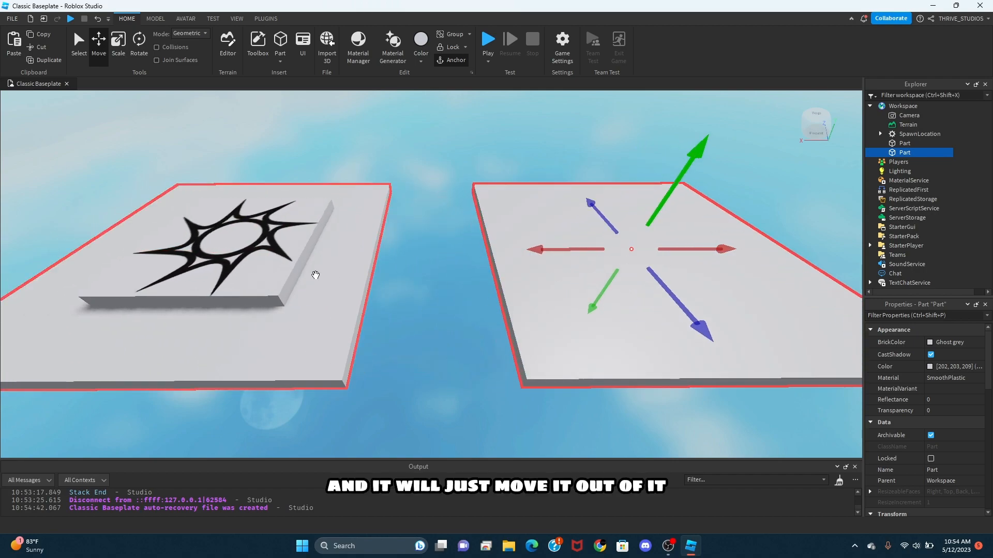
pyautogui.press('d')
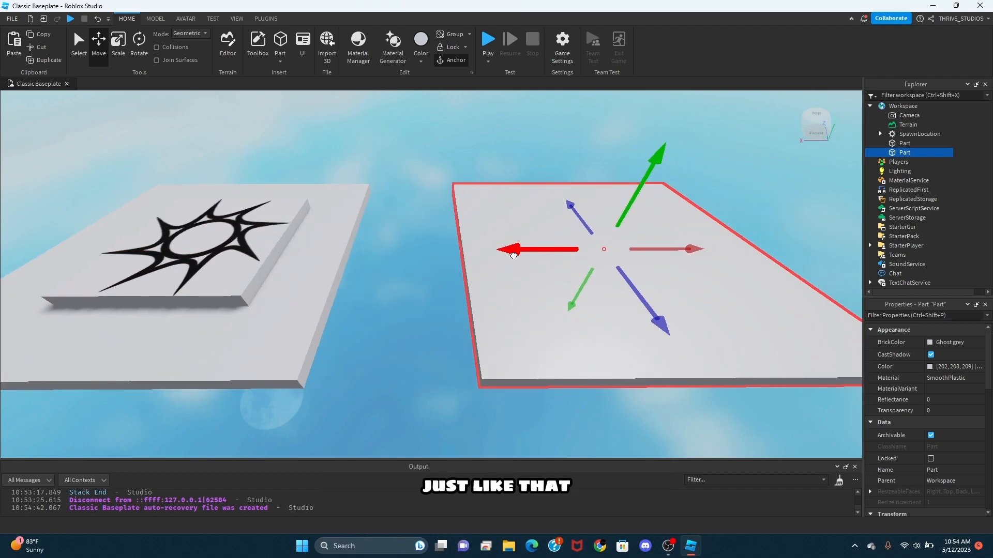
pyautogui.moveTo(513, 253); pyautogui.dragTo(462, 255)
# Step: Scale the duplicated platform slab down along the red axis into a narrow strip and colour it Black
pyautogui.click(118, 39)
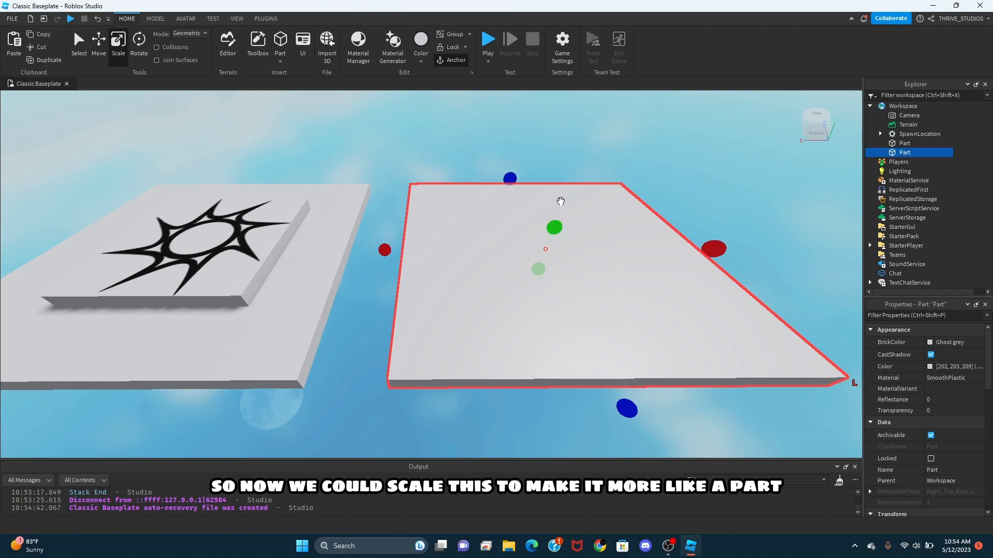
pyautogui.moveTo(718, 257); pyautogui.dragTo(457, 252)
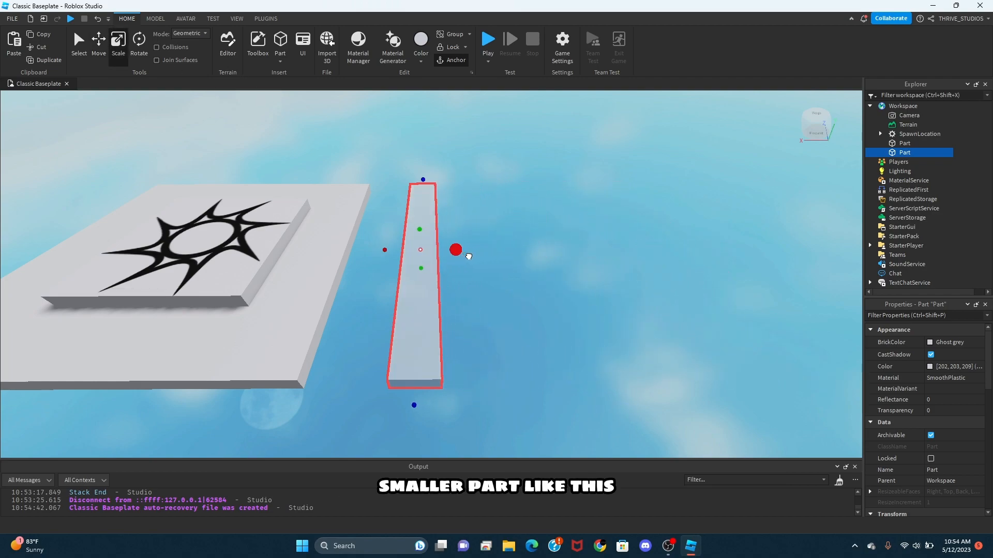
pyautogui.click(421, 42)
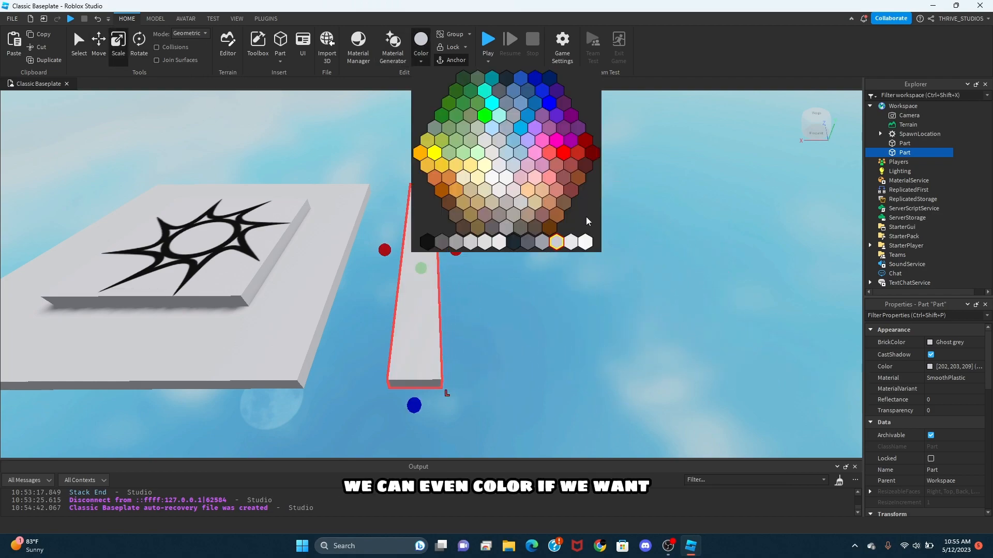
pyautogui.click(520, 242)
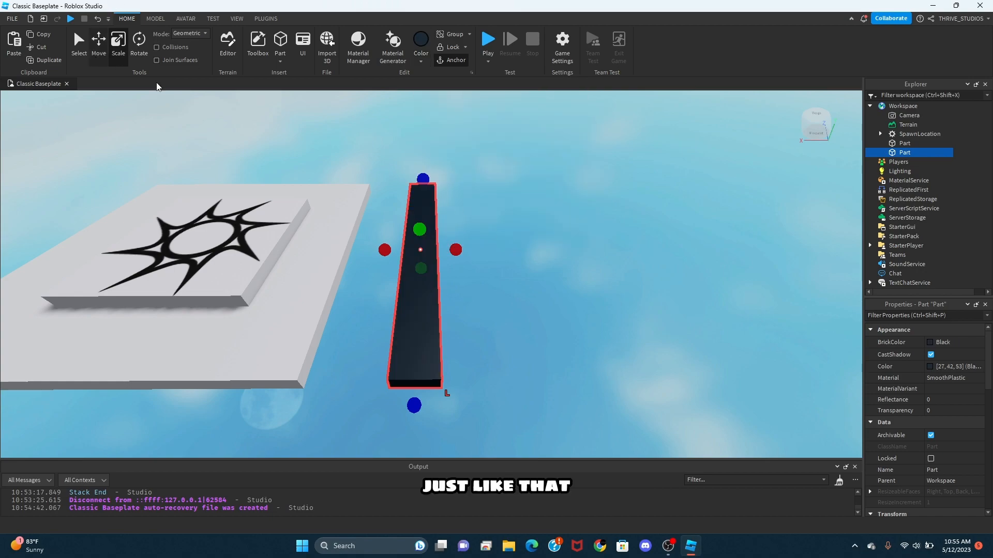
# Step: Duplicate the black strip three times, spacing the duplicates evenly along the red axis away from the spawn platform
pyautogui.moveTo(475, 247); pyautogui.dragTo(621, 228)
pyautogui.hotkey('ctrl', 'd')
pyautogui.hotkey('ctrl', 'd')
pyautogui.hotkey('ctrl', 'd')
pyautogui.scroll(-3, 665, 207)
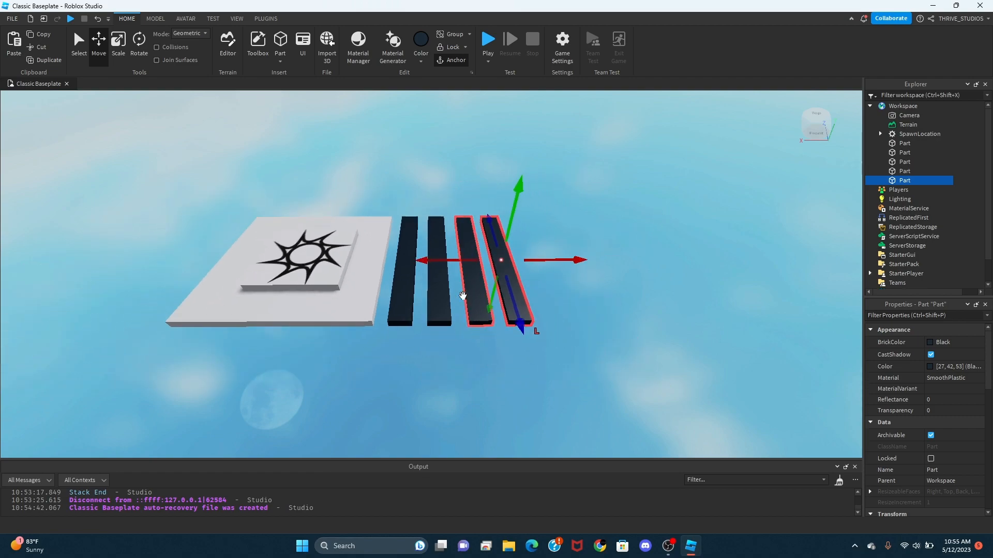
# Step: Duplicate the spawn platform slab and move the duplicate along the red axis, just beyond the last black strip
pyautogui.click(365, 304)
pyautogui.hotkey('ctrl', 'd')
pyautogui.moveTo(396, 259); pyautogui.dragTo(576, 260)
pyautogui.click(460, 361)
pyautogui.click(486, 283)
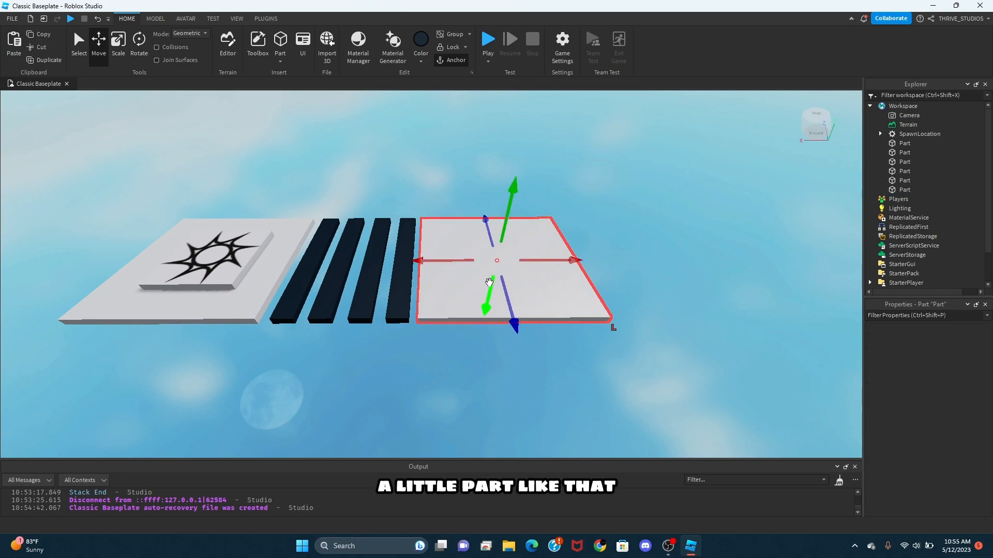
pyautogui.click(394, 247)
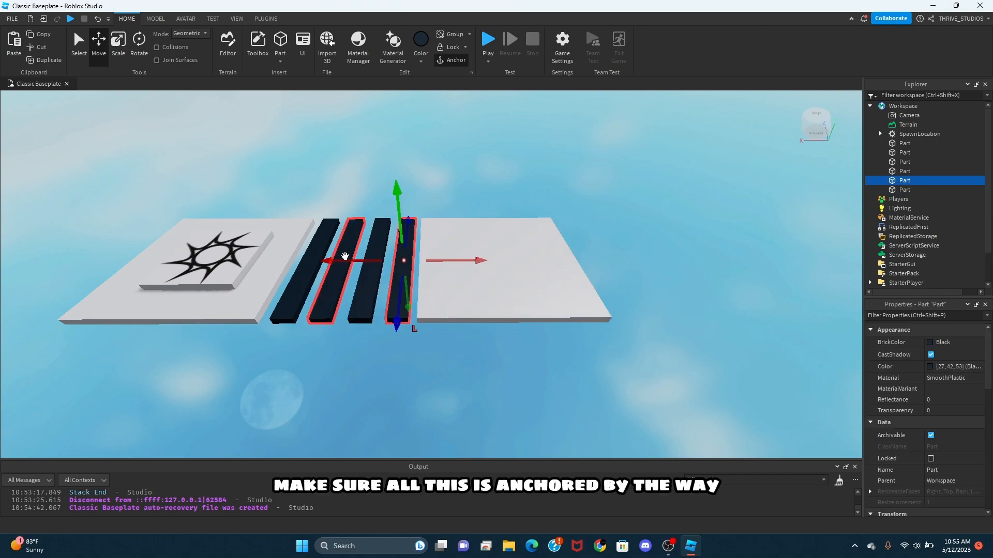
pyautogui.click(340, 201)
pyautogui.press('a')
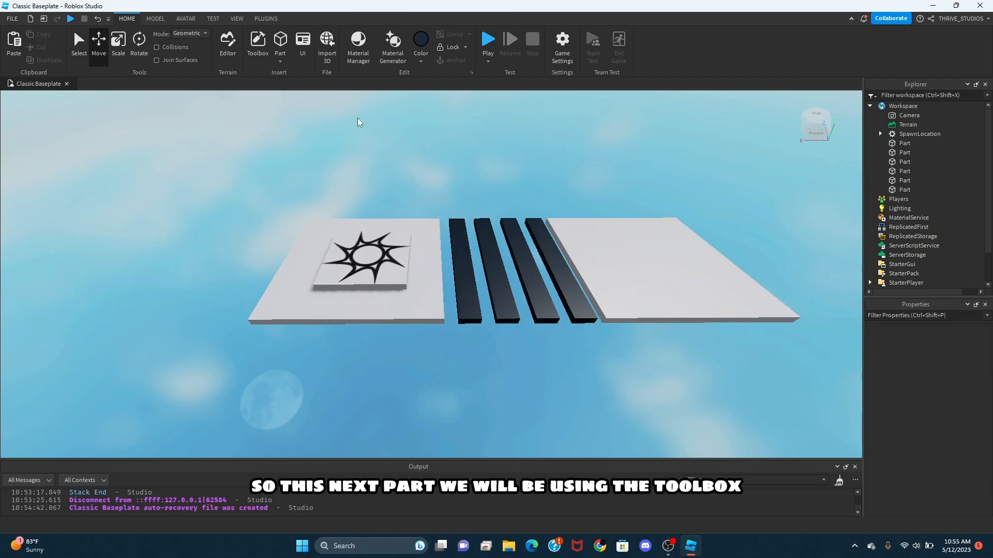
# Step: Search the Toolbox models for "checkpoint"
pyautogui.moveTo(484, 128); pyautogui.dragTo(484, 129, button='right')
pyautogui.click(256, 44)
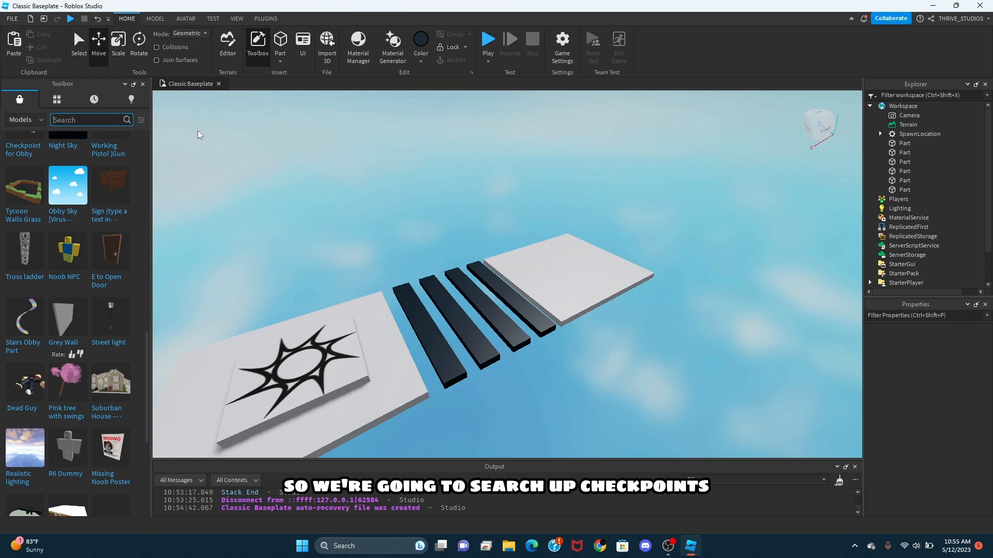
pyautogui.write('Check')
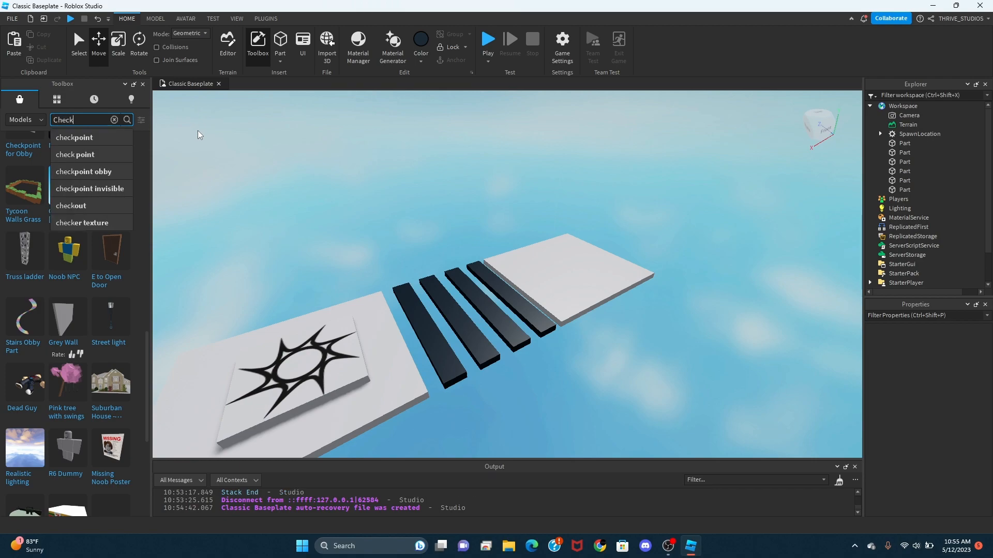
pyautogui.click(113, 136)
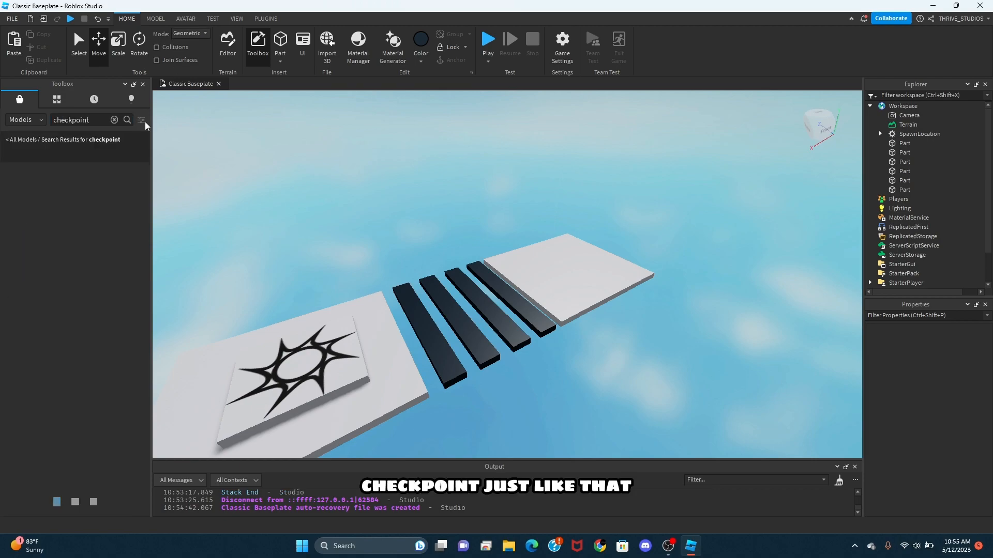
# Step: Insert the Checkpoint for Obby model from the search results and delete it again
pyautogui.moveTo(249, 180); pyautogui.dragTo(252, 205, button='right')
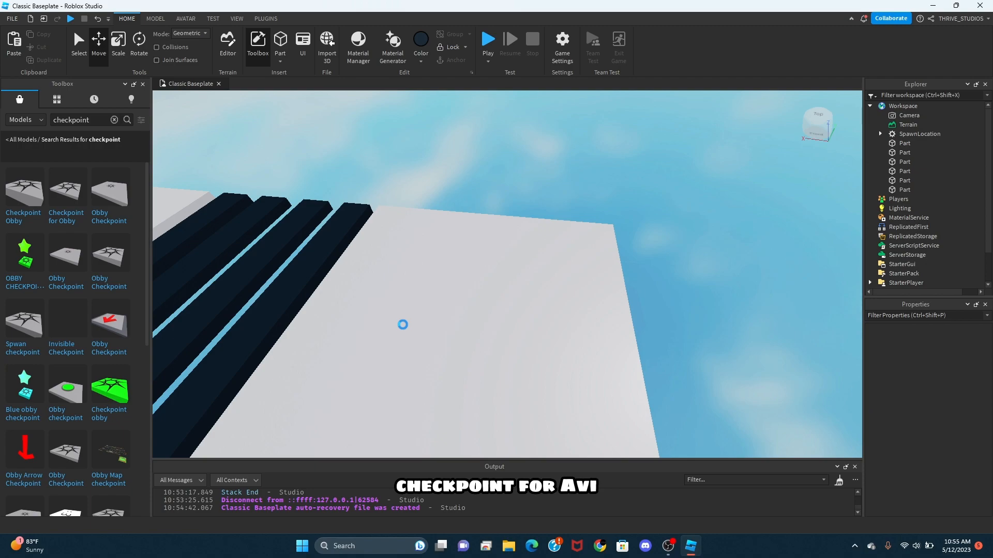
pyautogui.moveTo(421, 319)
pyautogui.mouseDown(button='right')
pyautogui.moveTo(442, 320)
pyautogui.moveTo(425, 319)
pyautogui.mouseUp(button='right')
pyautogui.press('w')
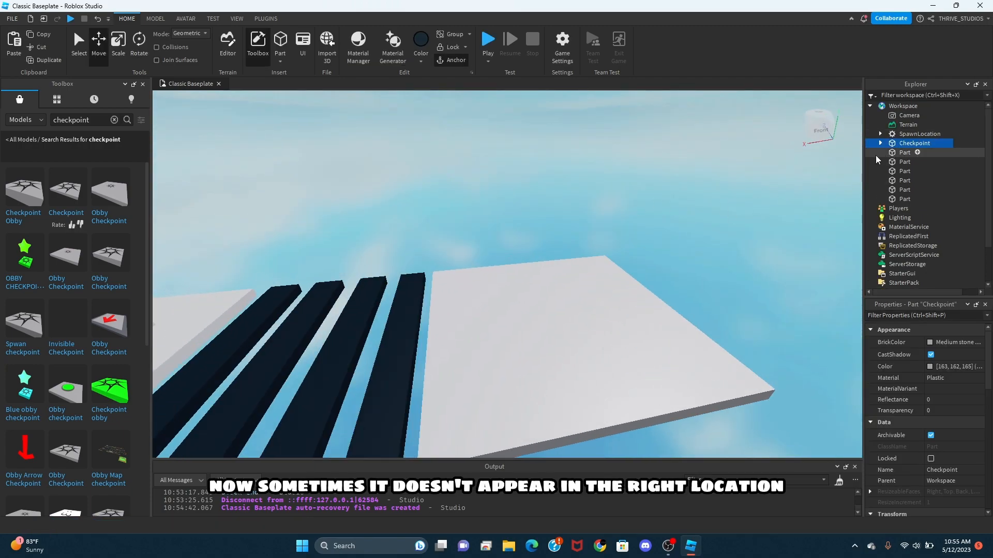
pyautogui.press('Delete')
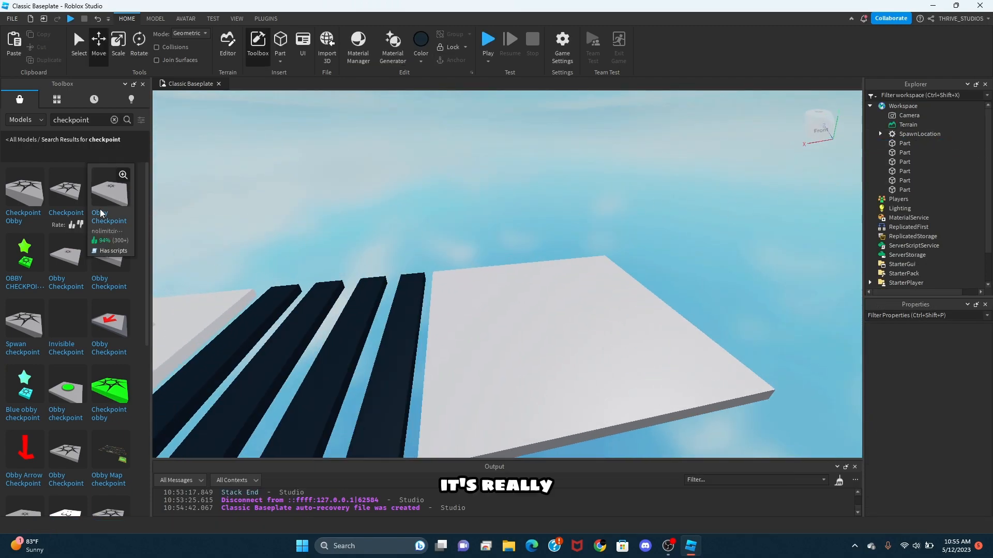
# Step: Insert the Obby Checkpoint model with the black star decal and place it in the middle of the second platform
pyautogui.click(110, 259)
pyautogui.moveTo(468, 276); pyautogui.dragTo(470, 268, button='right')
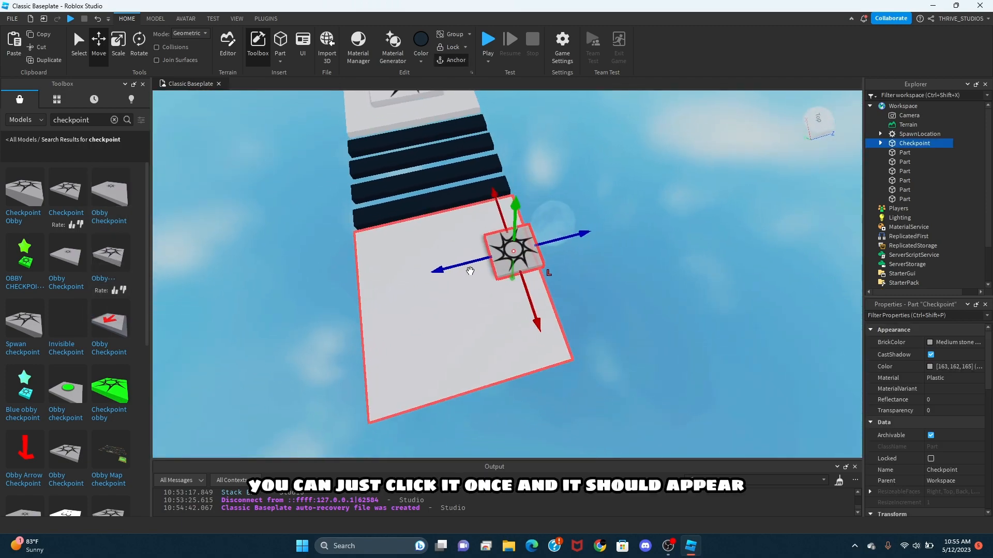
pyautogui.scroll(2, 553, 252)
pyautogui.moveTo(539, 250); pyautogui.dragTo(461, 301)
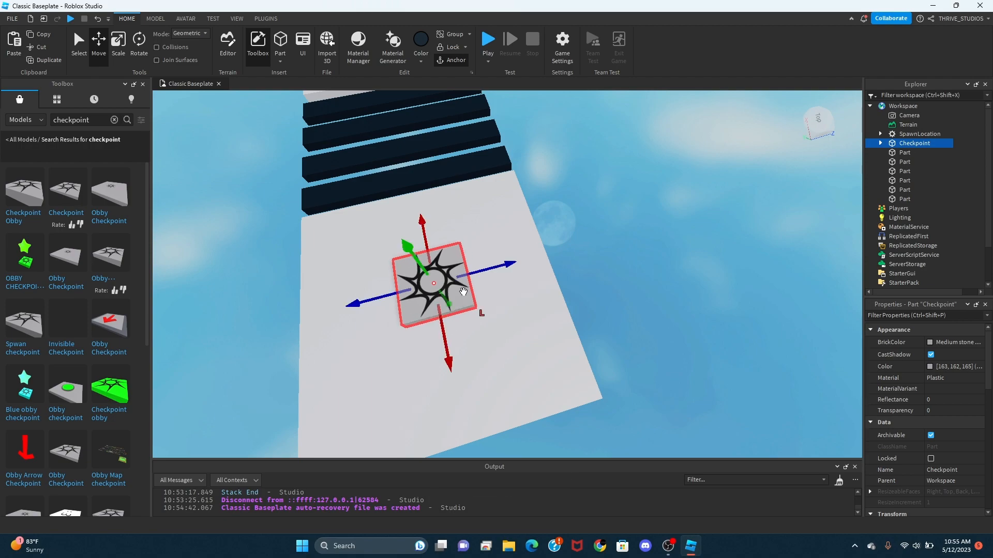
pyautogui.moveTo(493, 311); pyautogui.dragTo(522, 271, button='right')
# Step: Inspect the Checkpoint's child objects, open its Script to look over the code, and close the script
pyautogui.click(880, 143)
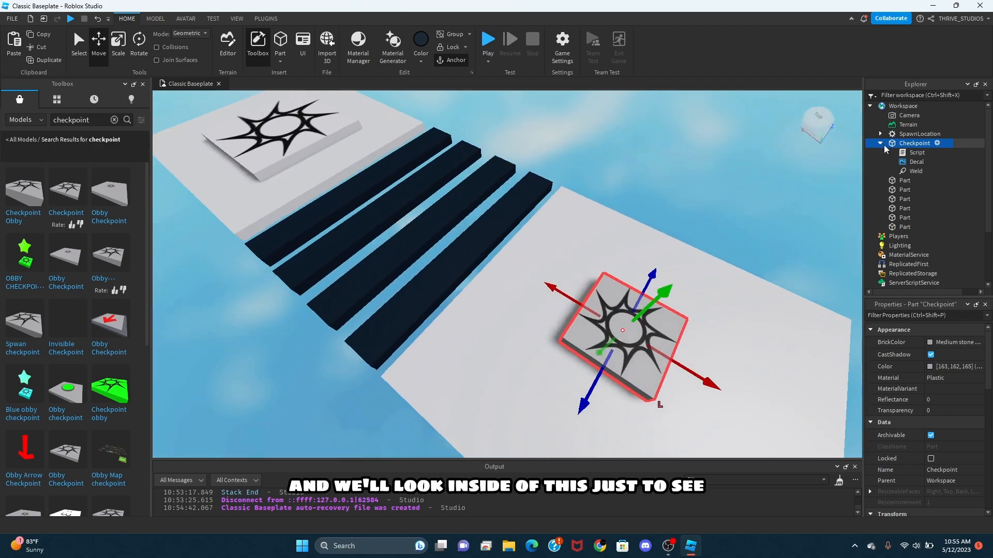
pyautogui.click(897, 162)
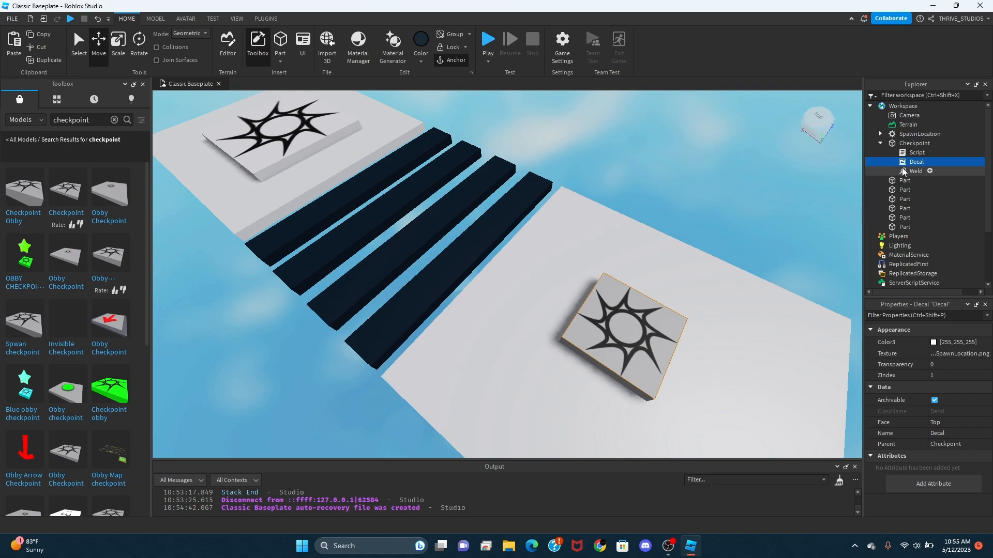
pyautogui.click(903, 153)
pyautogui.doubleClick(904, 153)
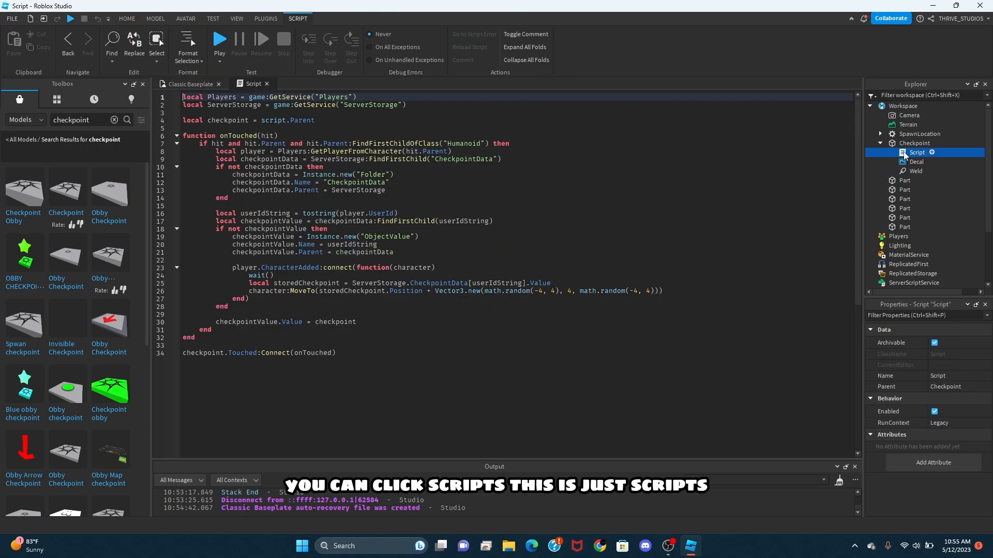
pyautogui.moveTo(612, 319); pyautogui.dragTo(380, 197)
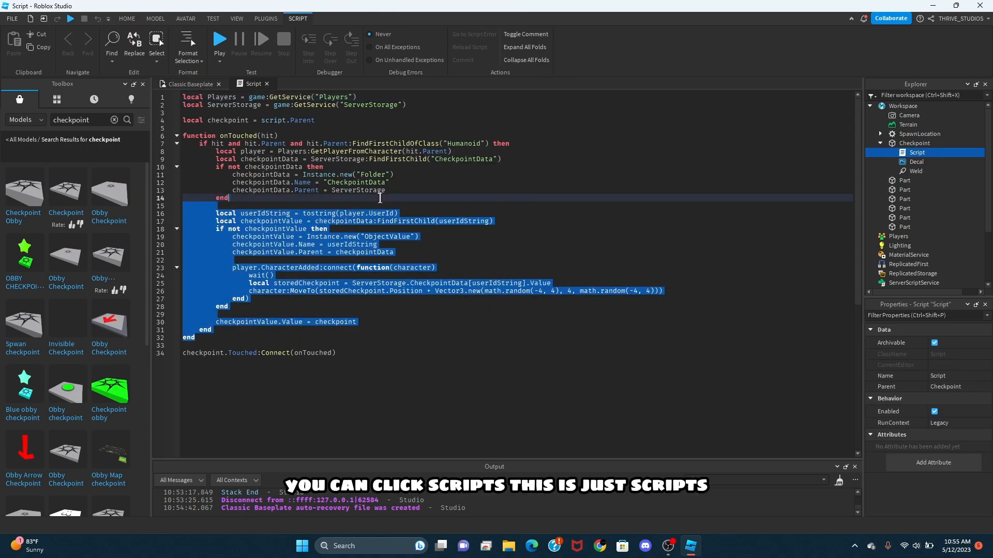
pyautogui.click(511, 354)
pyautogui.moveTo(511, 353); pyautogui.dragTo(229, 88)
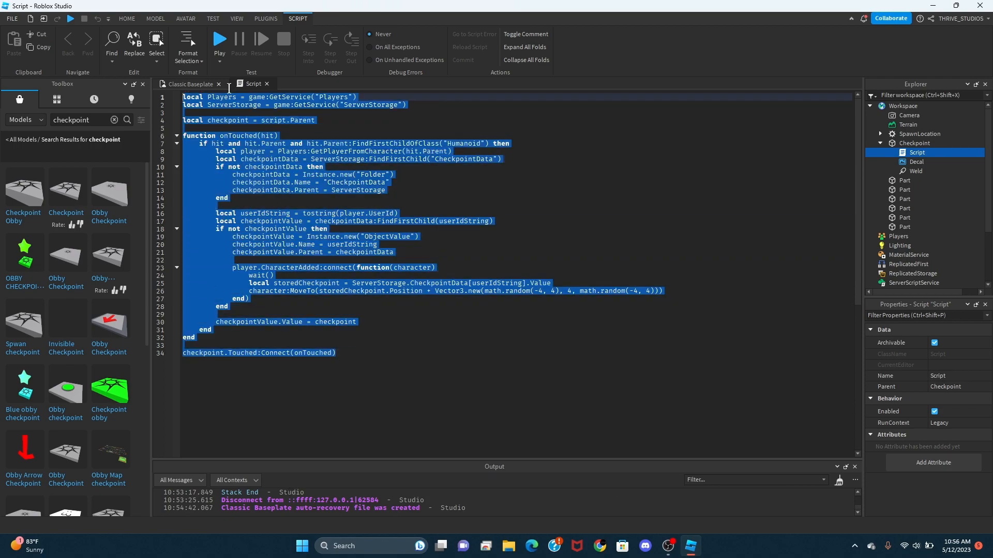
pyautogui.click(267, 84)
pyautogui.click(767, 200)
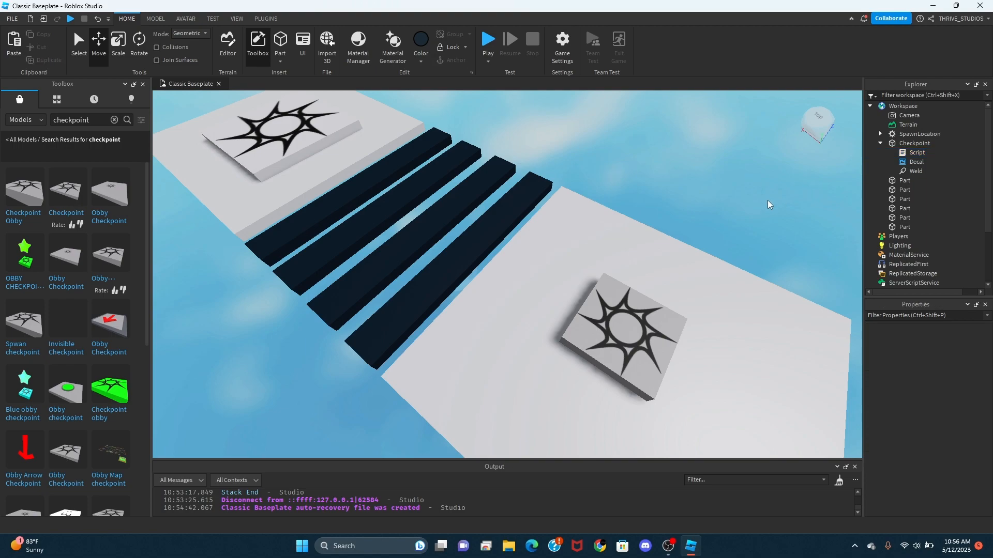
# Step: Clear the checkpoint search and close the Toolbox
pyautogui.moveTo(767, 201); pyautogui.dragTo(117, 120, button='right')
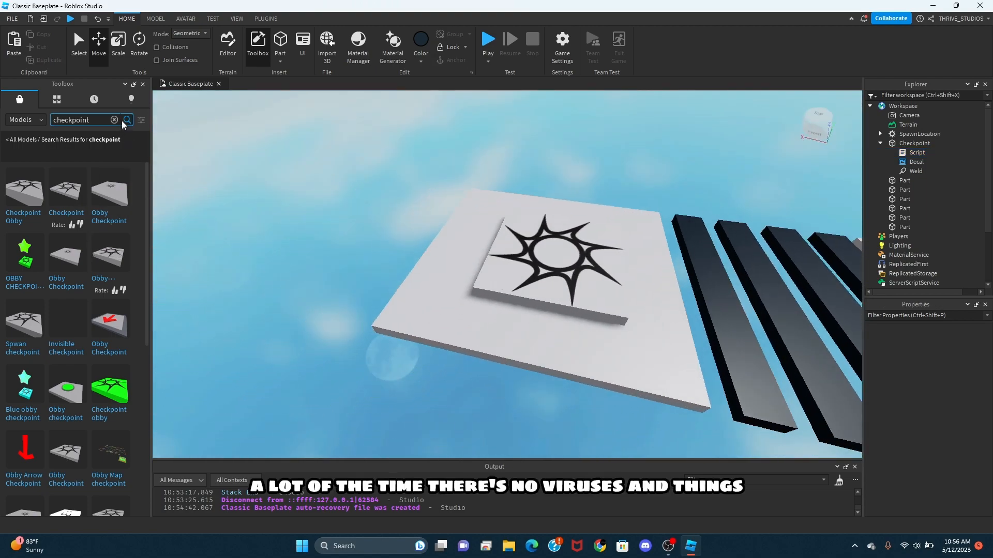
pyautogui.click(114, 120)
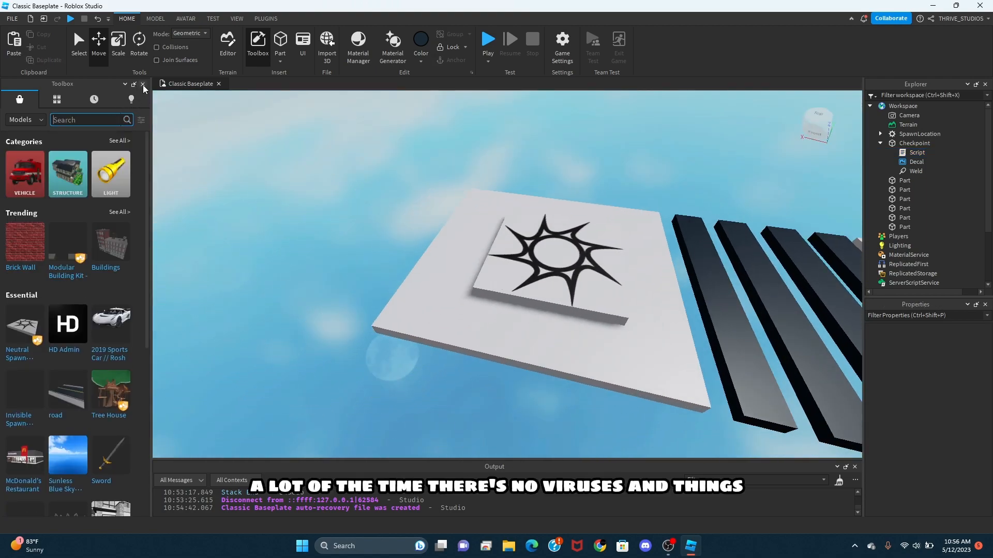
pyautogui.click(143, 84)
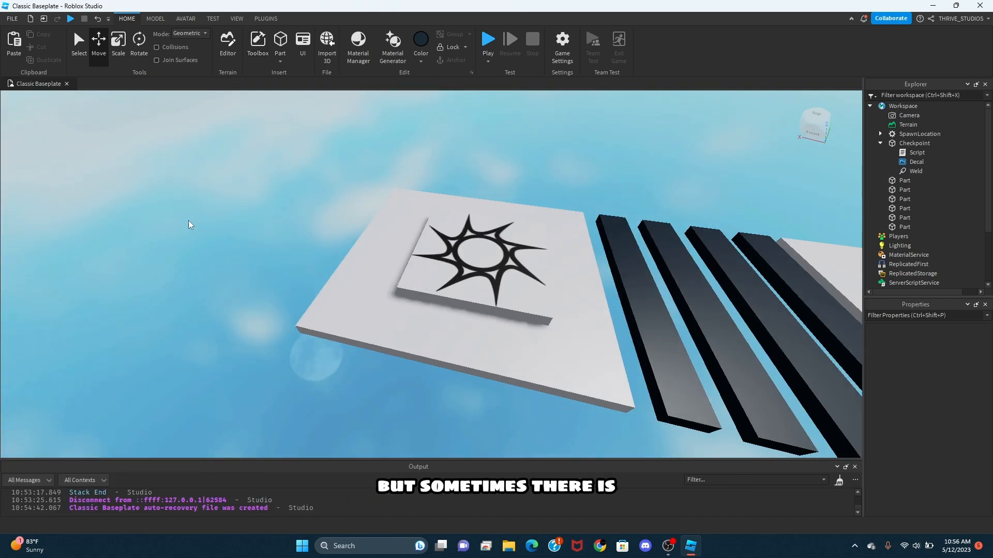
pyautogui.press('w')
pyautogui.moveTo(190, 228); pyautogui.dragTo(189, 228, button='right')
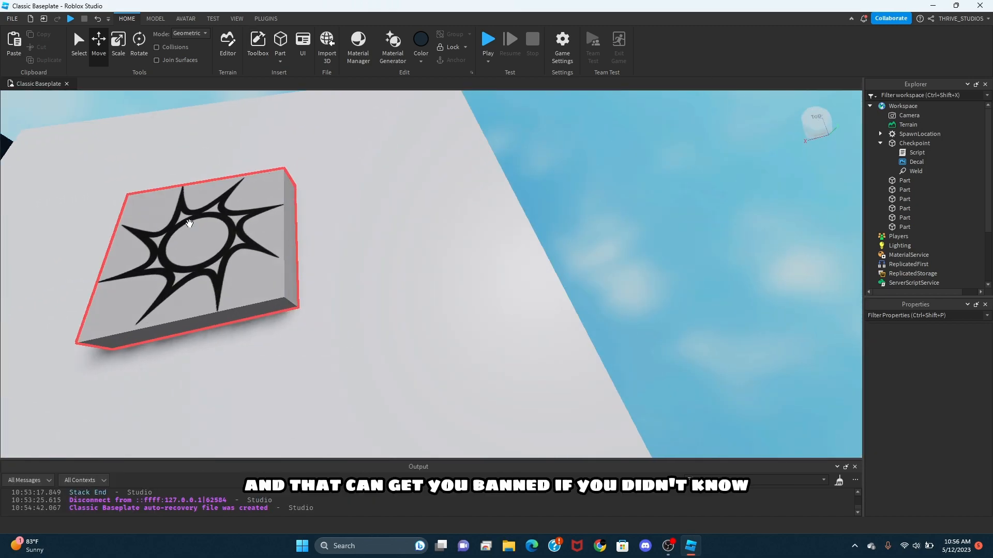
pyautogui.scroll(-5, 294, 170)
pyautogui.click(448, 246)
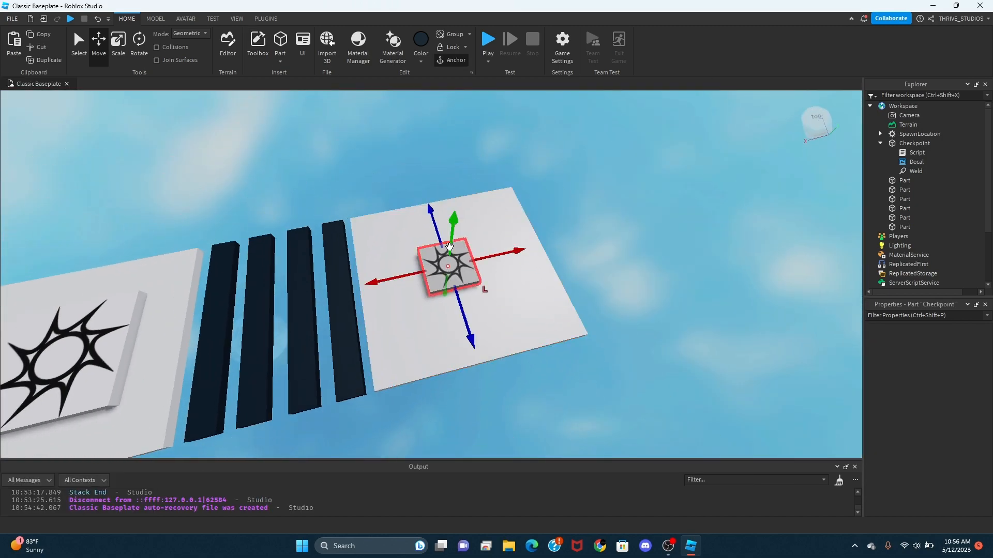
pyautogui.click(445, 132)
pyautogui.press('a')
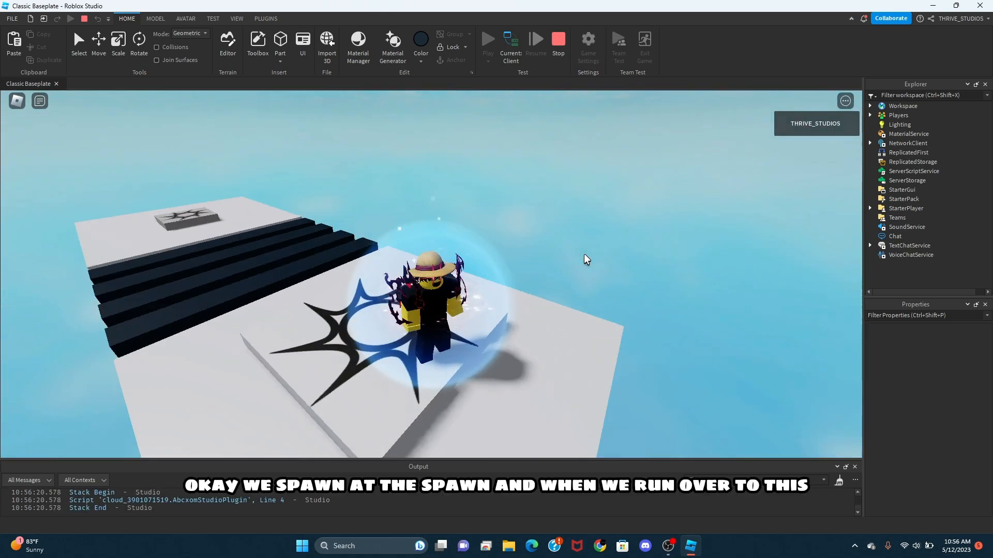
# Step: Playtest the obby, walking the character from the spawn across the black strips and onto the checkpoint
pyautogui.press('w')
pyautogui.press('a')
pyautogui.press('s')
pyautogui.press('w')
pyautogui.moveTo(478, 319); pyautogui.dragTo(487, 318, button='right')
pyautogui.press('w')
pyautogui.press('a')
pyautogui.press('s')
pyautogui.press('d')
pyautogui.press('w')
pyautogui.press('s')
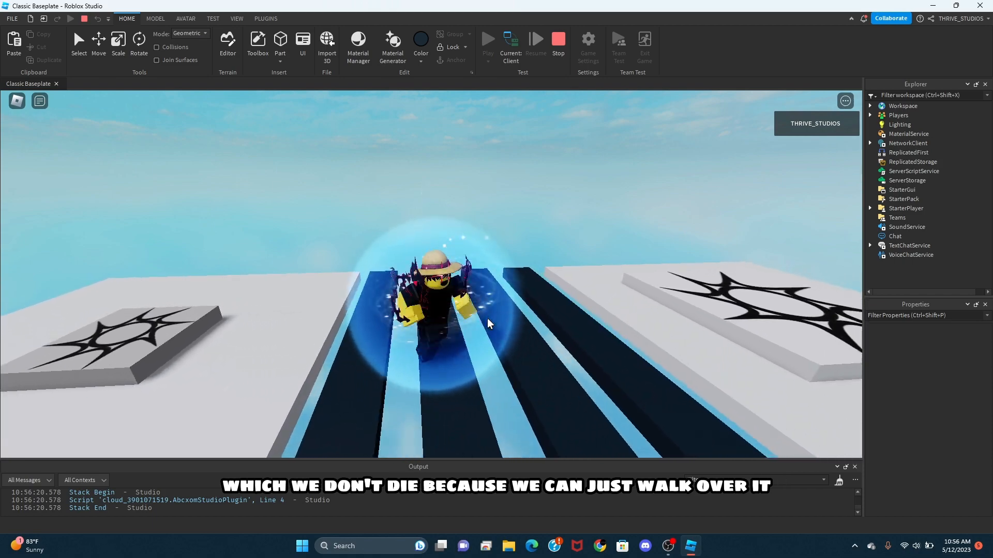
pyautogui.press('a')
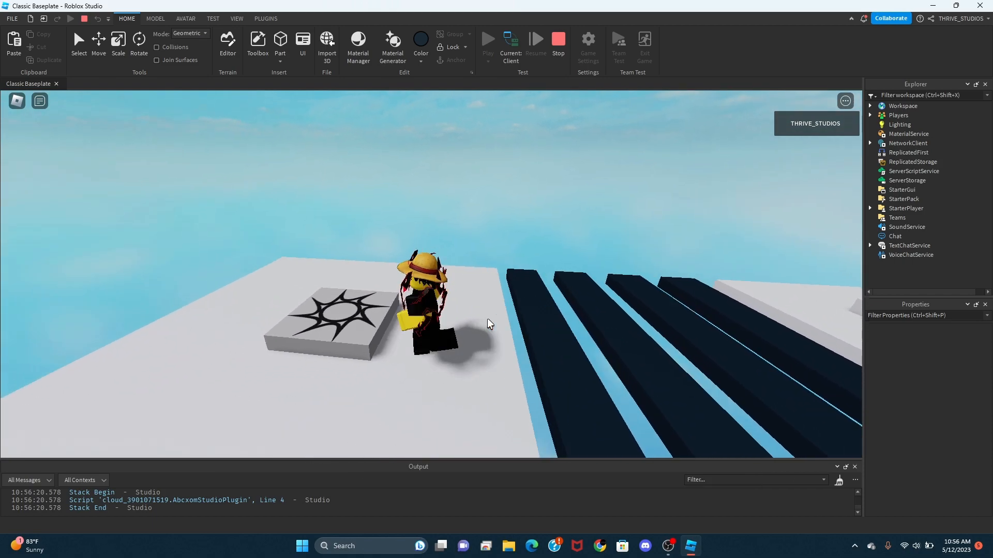
pyautogui.press('a')
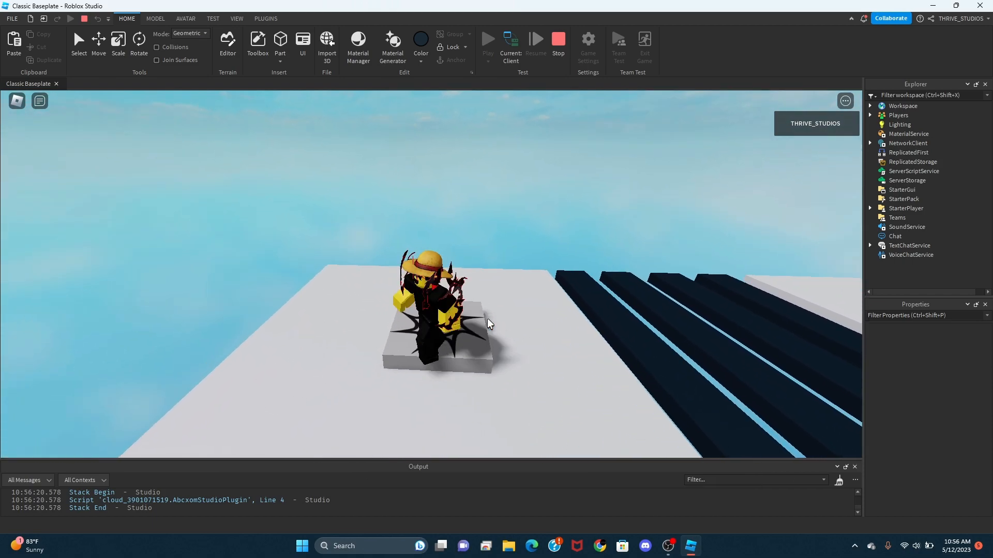
# Step: Walk the character off the edge of the checkpoint platform to test where it respawns
pyautogui.press('s')
pyautogui.moveTo(487, 318); pyautogui.dragTo(487, 318, button='right')
pyautogui.press('w')
pyautogui.press('a')
pyautogui.moveTo(527, 287); pyautogui.dragTo(516, 292, button='right')
pyautogui.press('s')
pyautogui.press('d')
pyautogui.press('s')
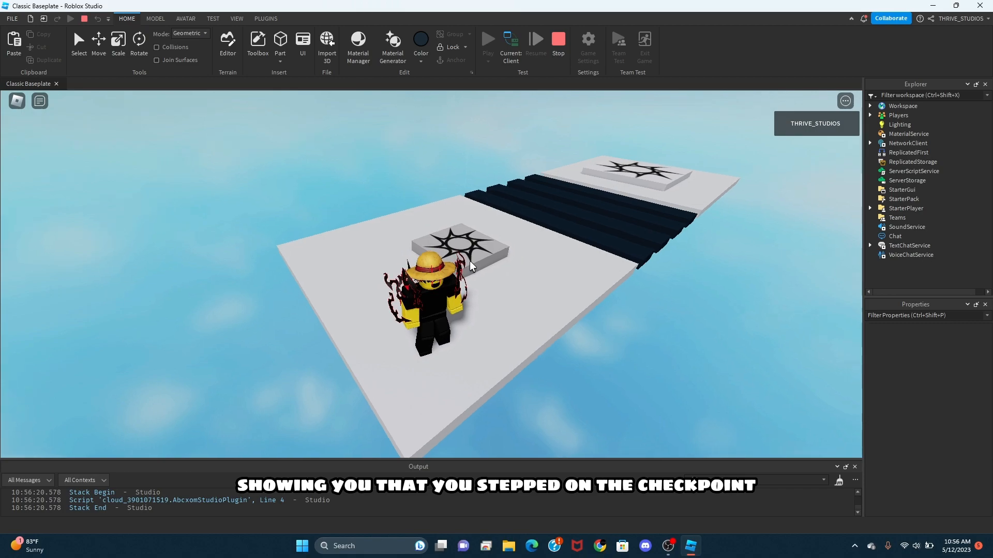
pyautogui.moveTo(470, 260); pyautogui.dragTo(528, 268, button='right')
pyautogui.press('w')
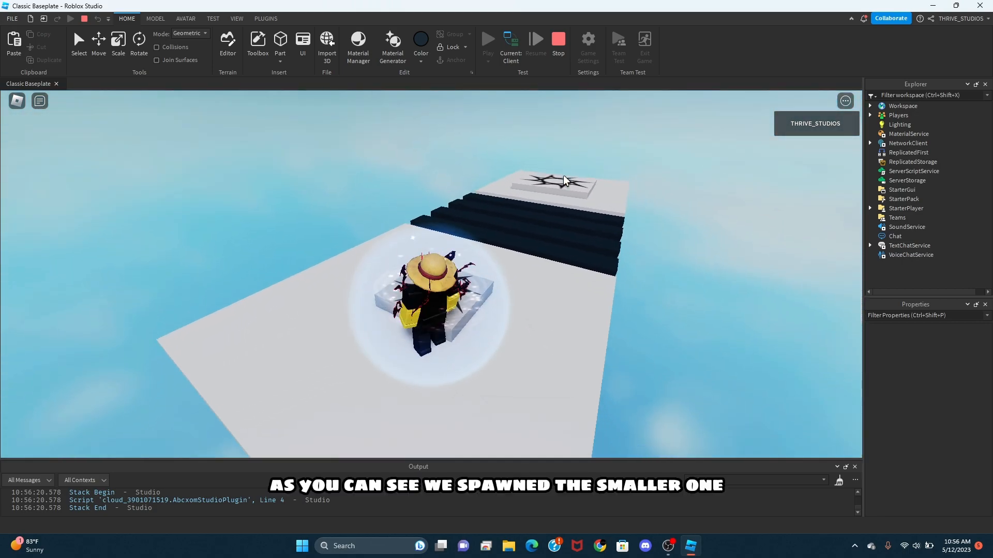
# Step: Walk the respawned character around the checkpoint platform and stop the playtest
pyautogui.press('d')
pyautogui.press('a')
pyautogui.press('w')
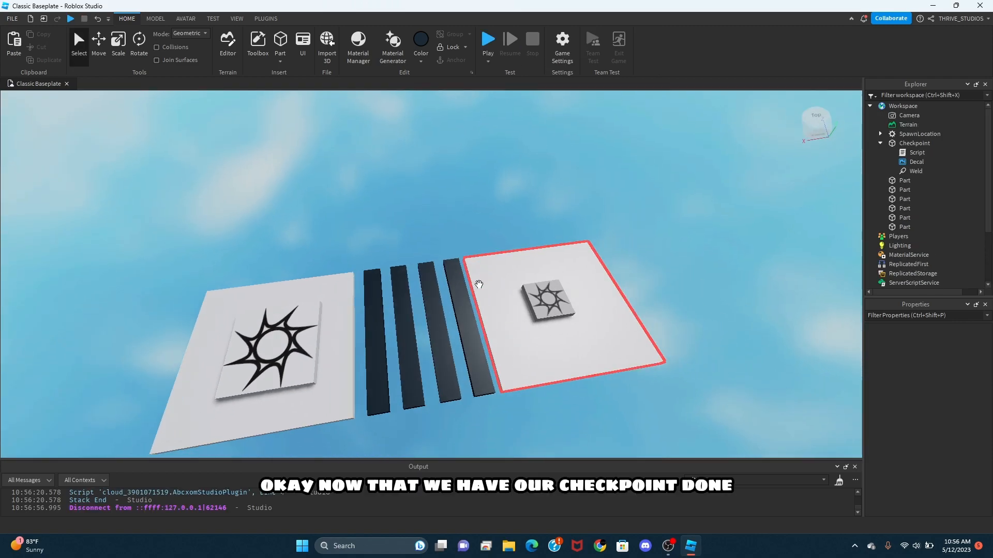
pyautogui.moveTo(522, 284); pyautogui.dragTo(421, 306, button='middle')
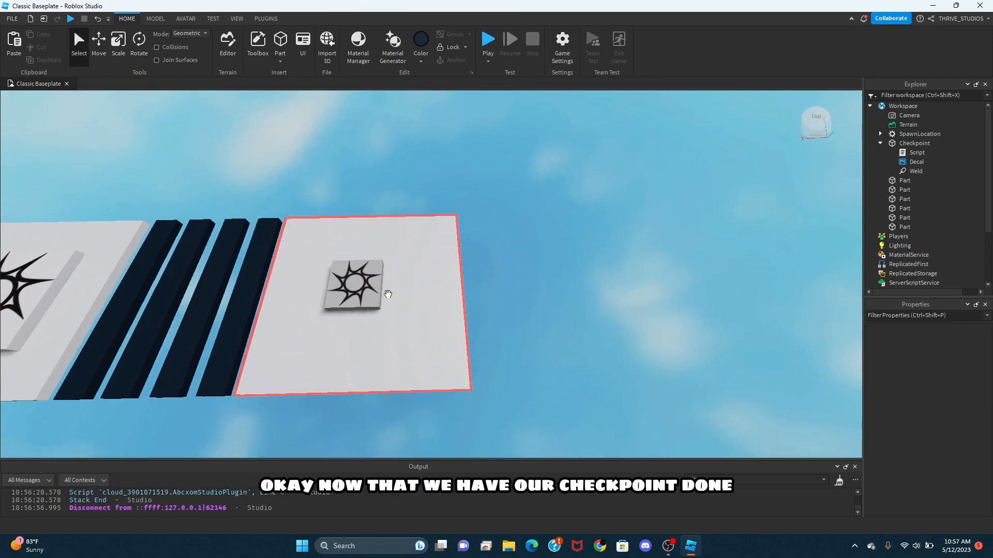
# Step: Duplicate the black strip beside the checkpoint platform and move the copy just beyond the platform's far edge
pyautogui.press('a')
pyautogui.press('d')
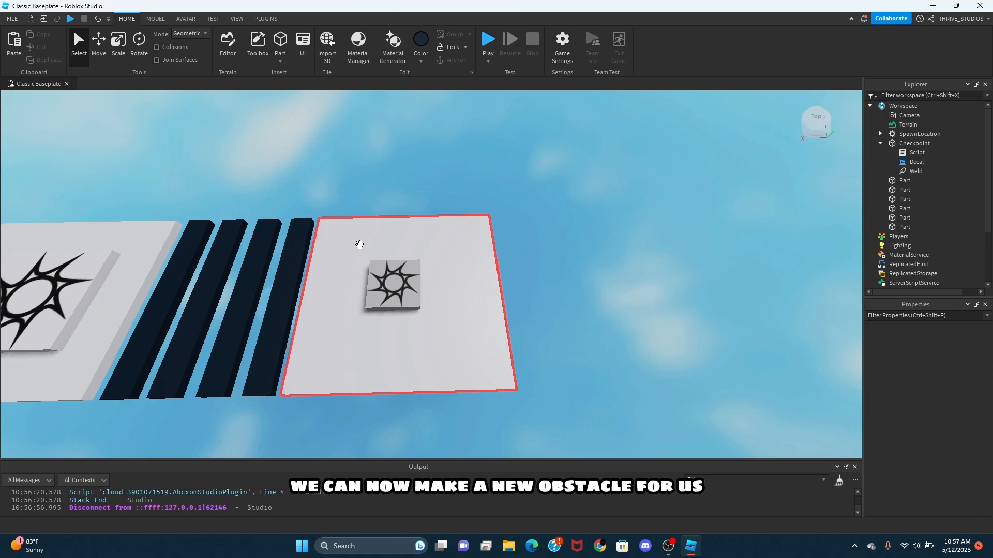
pyautogui.click(880, 143)
pyautogui.moveTo(587, 225); pyautogui.dragTo(587, 223, button='right')
pyautogui.press('s')
pyautogui.press('w')
pyautogui.click(350, 329)
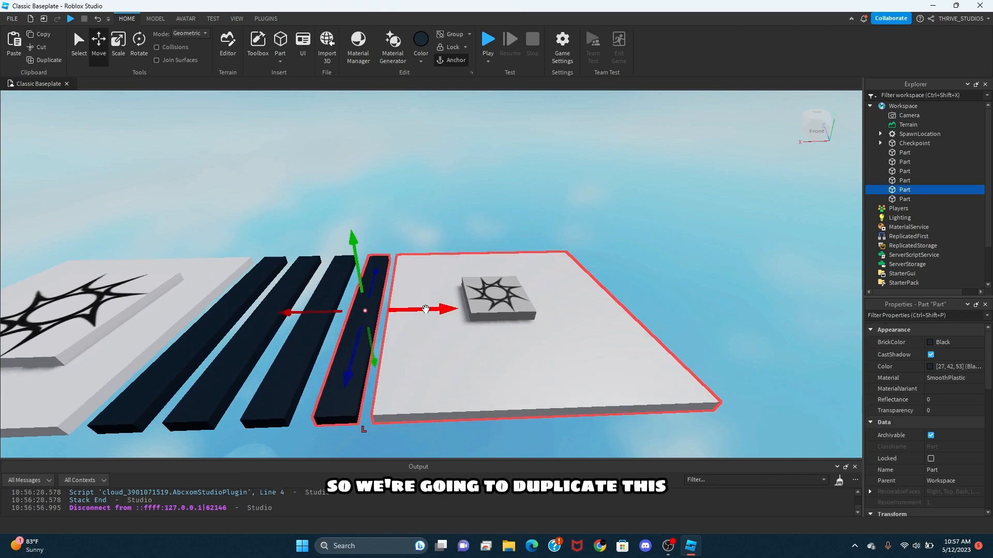
pyautogui.press('d')
pyautogui.moveTo(426, 309); pyautogui.dragTo(446, 308)
# Step: Rotate the duplicated black strip so that it tilts upward away from the checkpoint platform
pyautogui.click(137, 40)
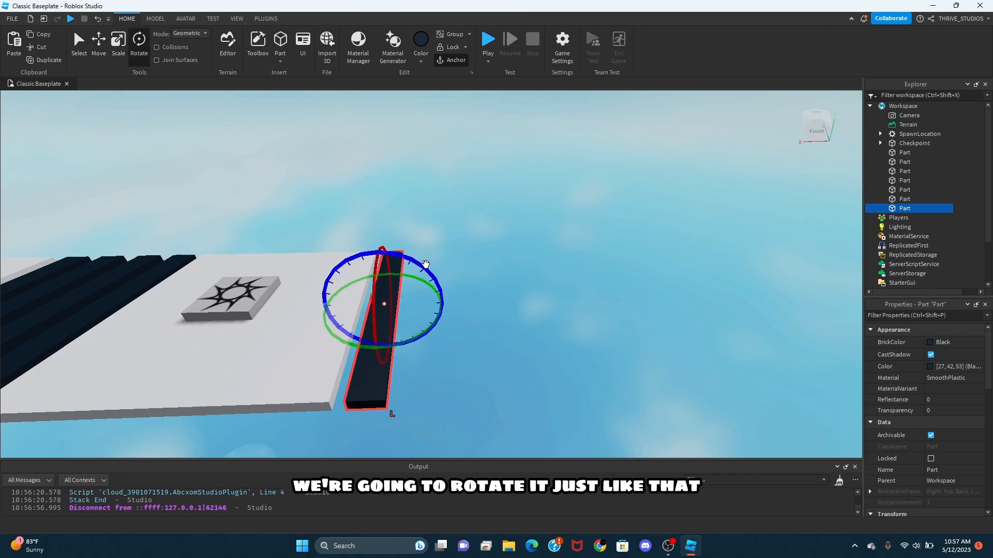
pyautogui.moveTo(426, 264); pyautogui.dragTo(425, 260)
pyautogui.moveTo(402, 225); pyautogui.dragTo(402, 224)
pyautogui.moveTo(403, 224); pyautogui.dragTo(402, 224, button='right')
pyautogui.press('s')
# Step: Scale the tilted strip along its upward slope to form a wide ramp
pyautogui.click(119, 47)
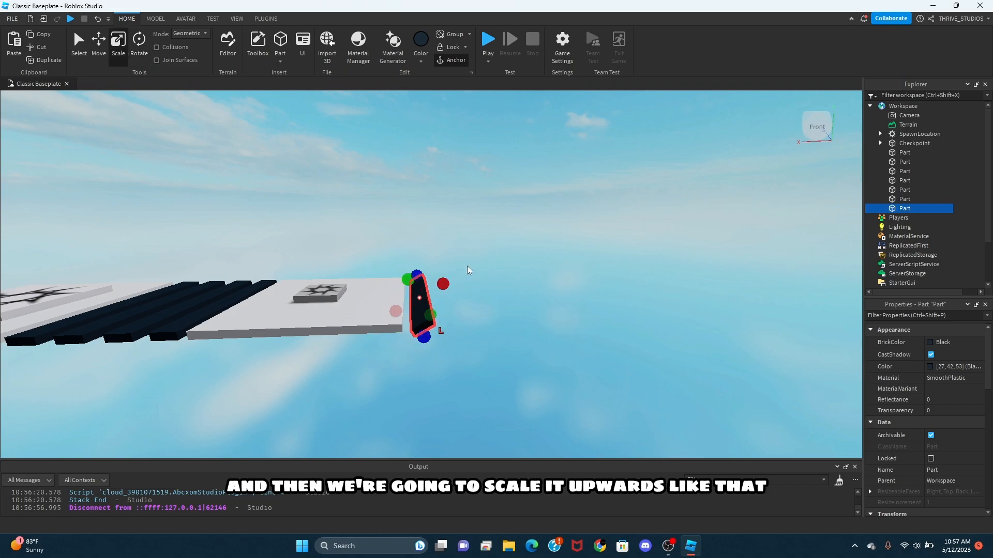
pyautogui.moveTo(505, 233); pyautogui.dragTo(506, 232)
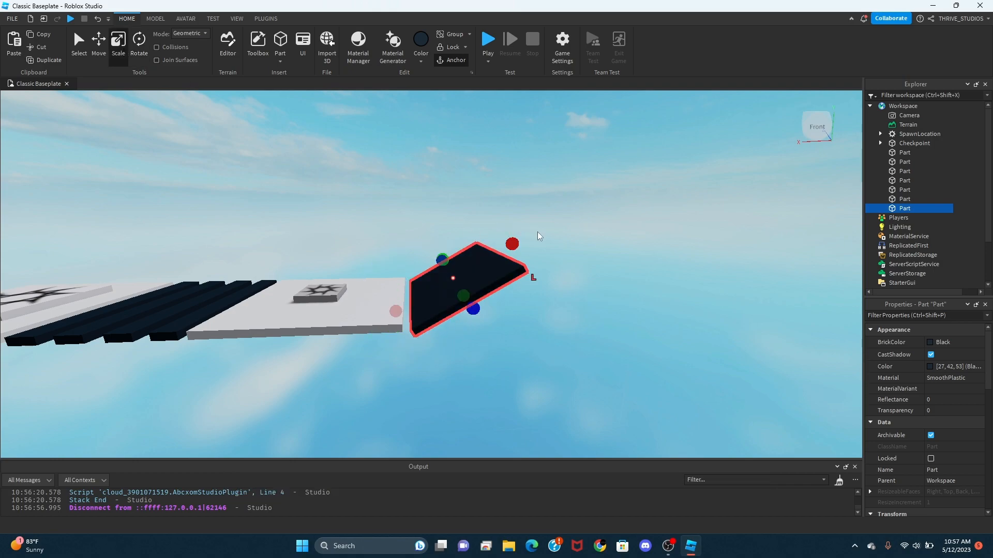
pyautogui.press('d')
pyautogui.click(475, 224)
pyautogui.press('a')
pyautogui.moveTo(475, 224); pyautogui.dragTo(480, 234, button='right')
# Step: Colour the ramp Persimmon red
pyautogui.click(459, 271)
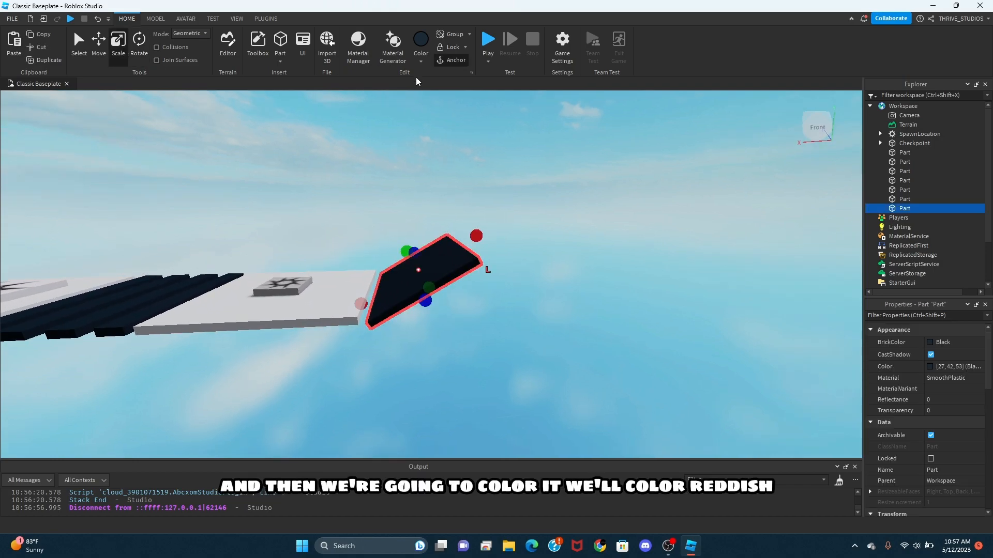
pyautogui.click(423, 62)
pyautogui.click(546, 153)
pyautogui.click(544, 154)
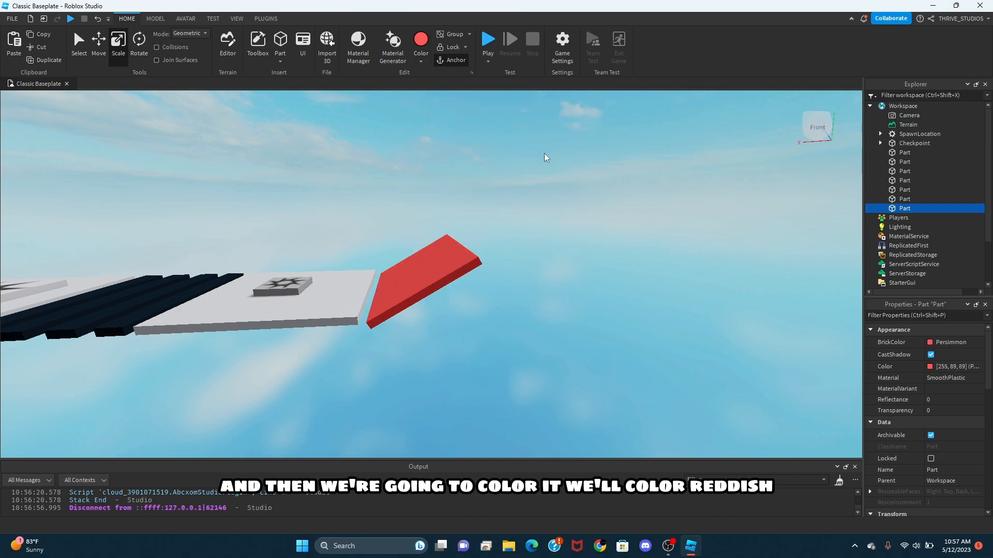
# Step: Duplicate the red ramp and rotate the copy about the vertical world axis so that it slopes the opposite way
pyautogui.press('w')
pyautogui.moveTo(544, 153); pyautogui.dragTo(419, 229, button='right')
pyautogui.press('s')
pyautogui.click(445, 226)
pyautogui.press('d')
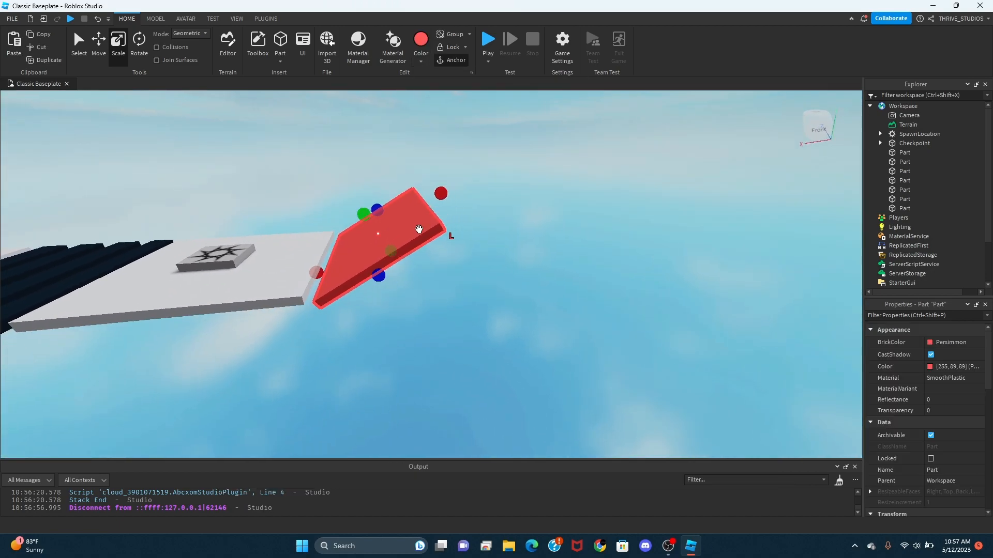
pyautogui.press('d')
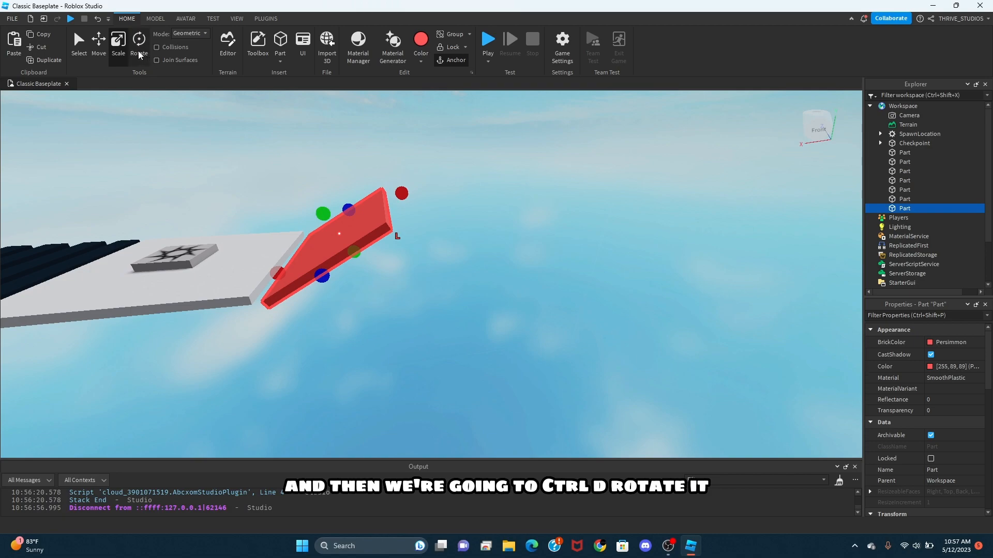
pyautogui.click(140, 48)
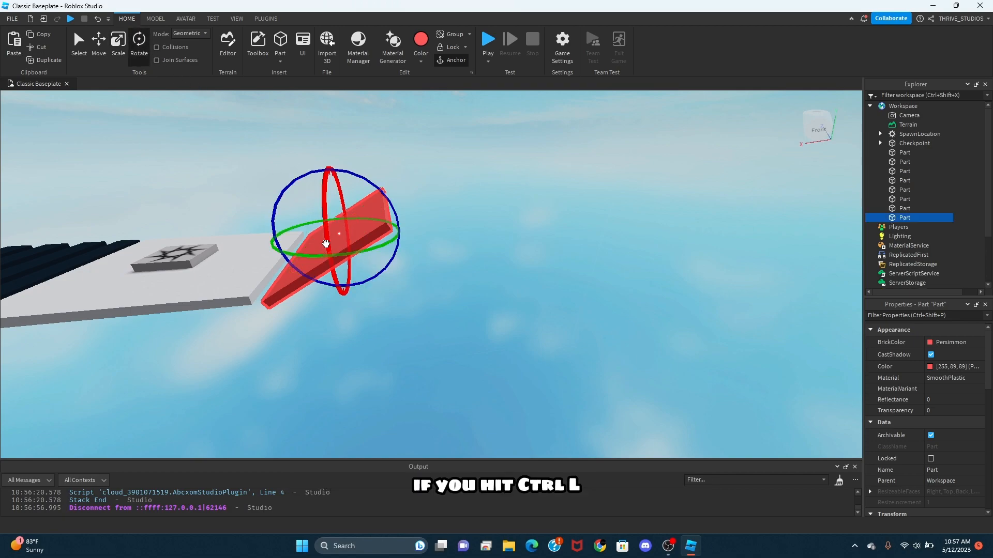
pyautogui.hotkey('ctrl', 'l')
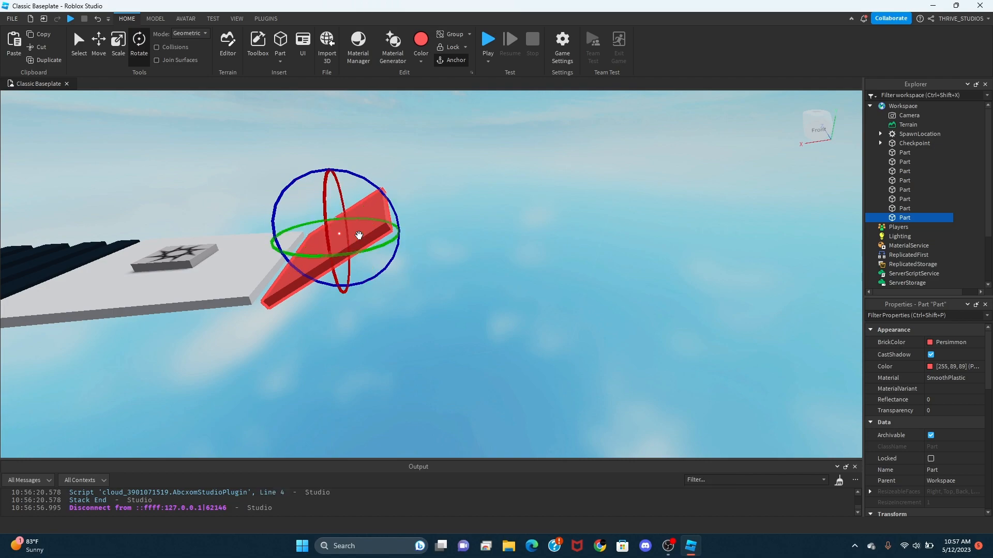
pyautogui.hotkey('ctrl', 'l')
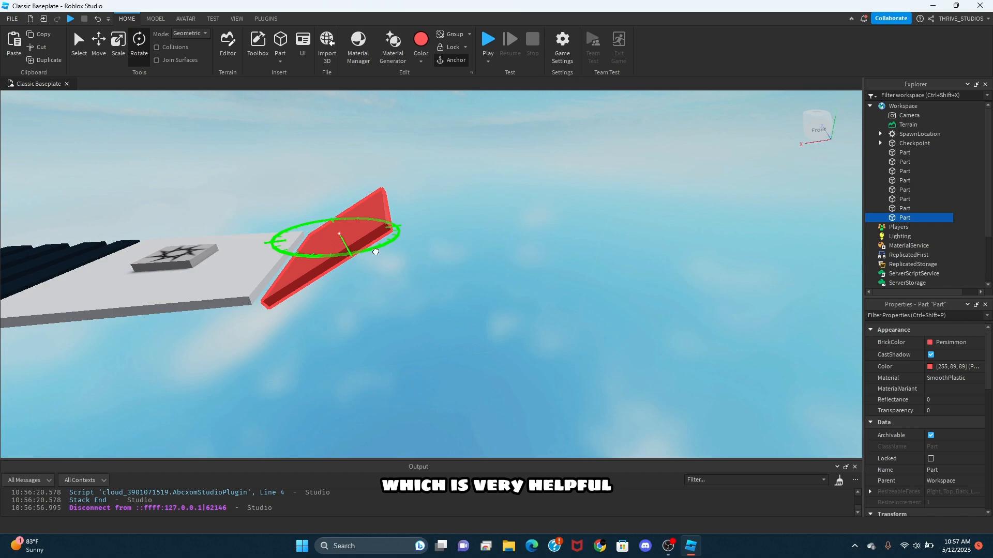
pyautogui.moveTo(376, 252); pyautogui.dragTo(316, 181)
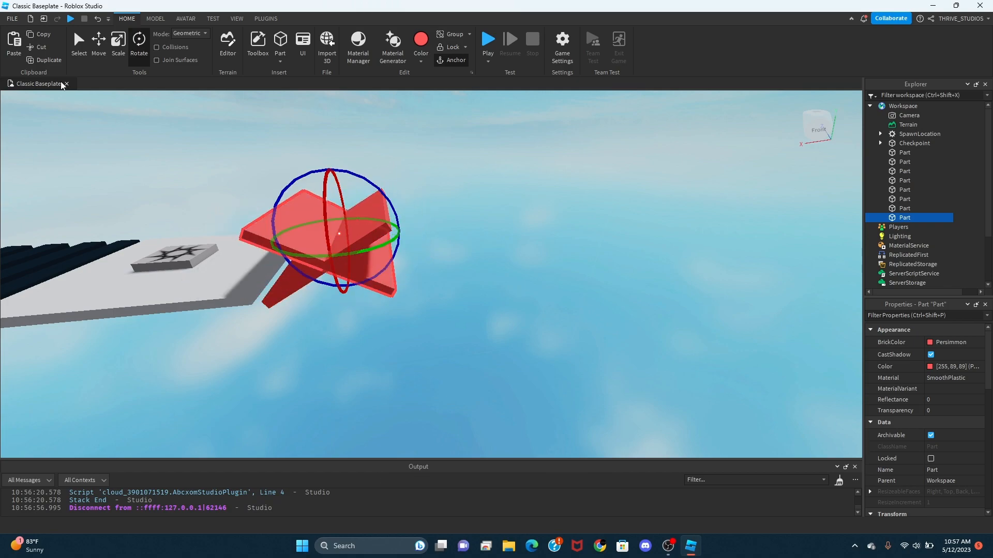
# Step: Move the rotated ramp outward so that its high edge meets the first ramp's peak
pyautogui.moveTo(417, 231); pyautogui.dragTo(508, 226)
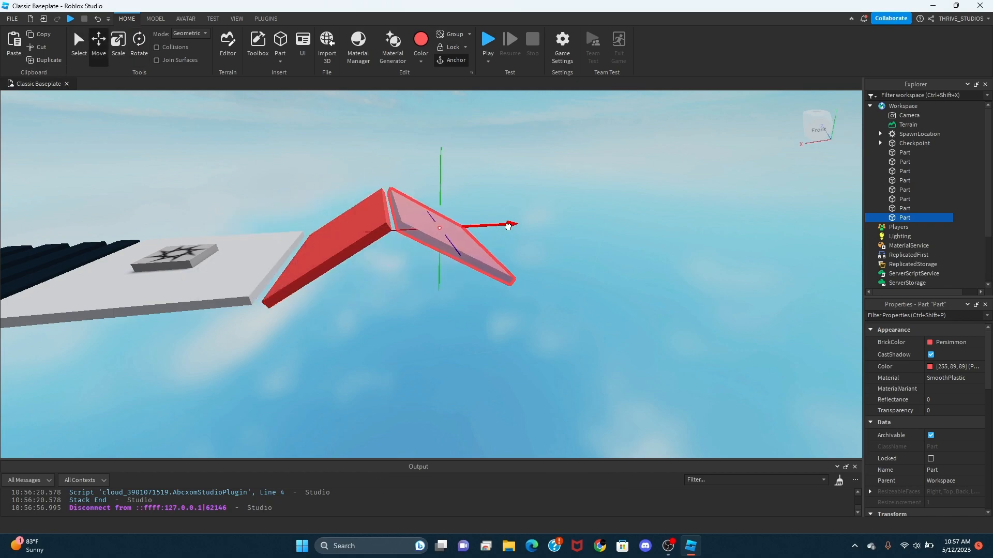
pyautogui.click(579, 210)
pyautogui.scroll(-3, 553, 254)
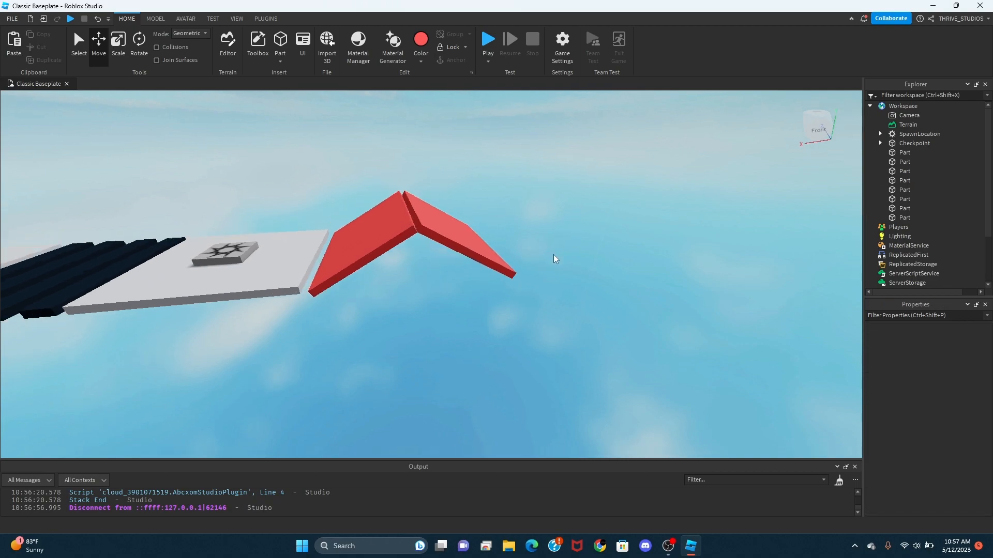
pyautogui.moveTo(553, 255); pyautogui.dragTo(554, 254, button='right')
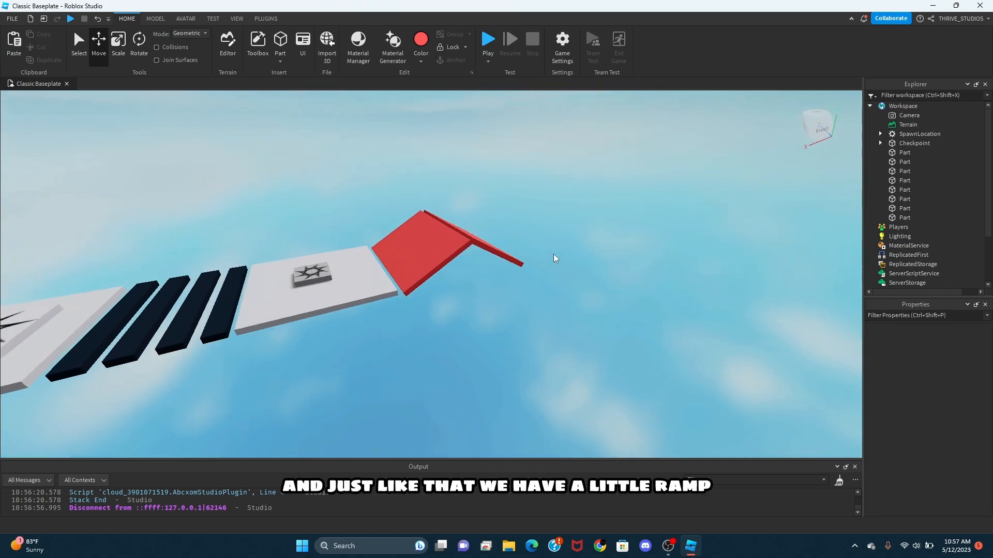
# Step: Move the downward ramp farther from the first one to leave a jump gap at the peak
pyautogui.scroll(5, 485, 257)
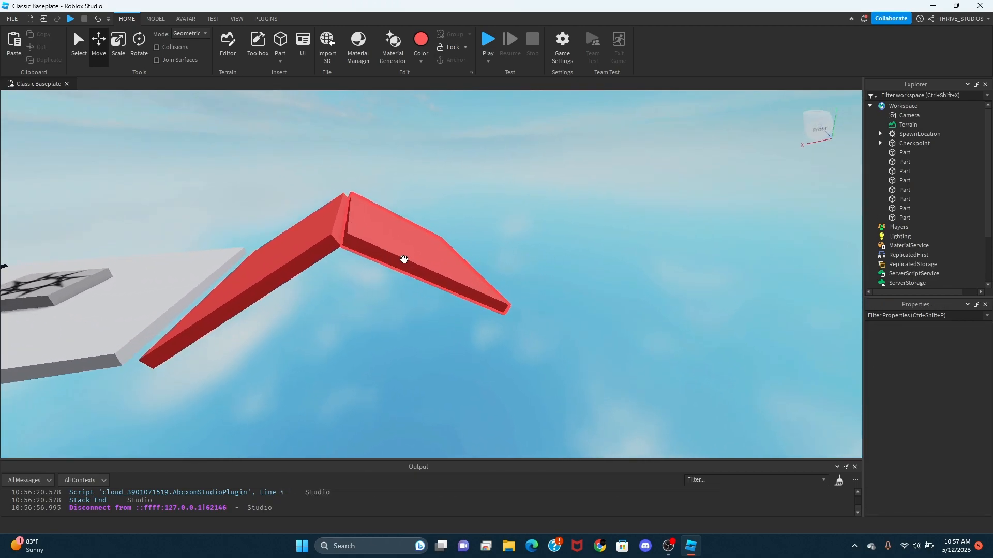
pyautogui.click(447, 245)
pyautogui.moveTo(467, 235); pyautogui.dragTo(509, 225)
pyautogui.click(562, 199)
pyautogui.scroll(-3, 561, 198)
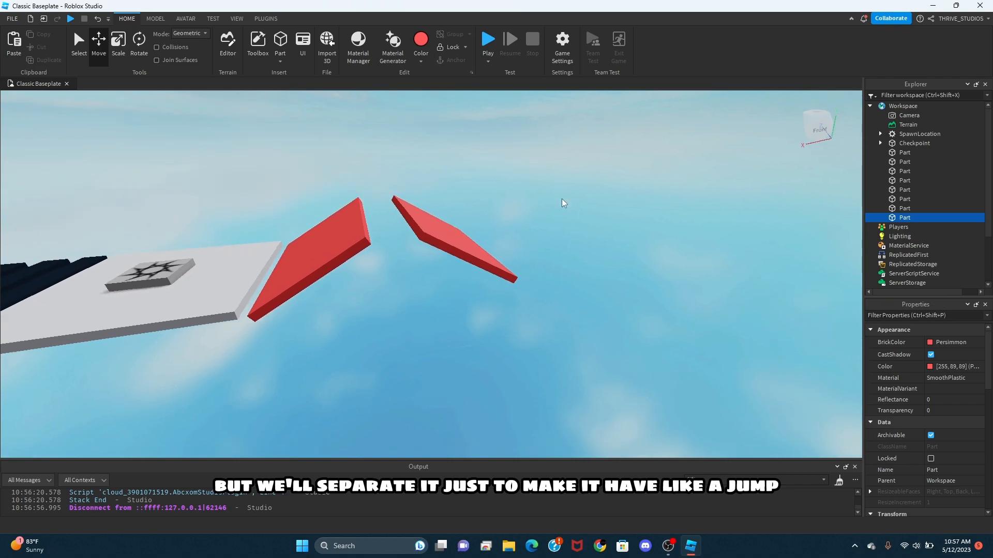
# Step: Duplicate both red ramps together and move the copied pair past the original pair along the course
pyautogui.moveTo(562, 199); pyautogui.dragTo(556, 202, button='right')
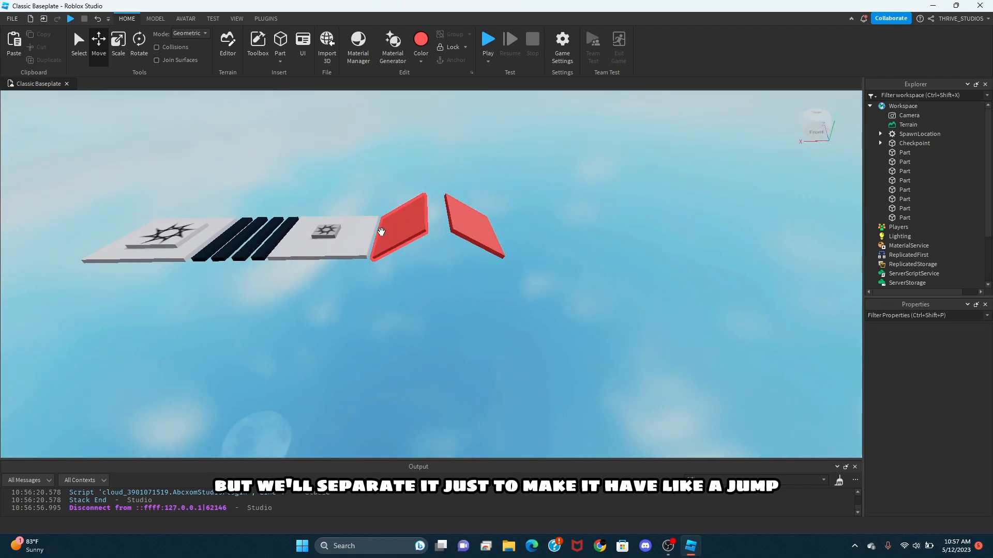
pyautogui.scroll(1, 517, 267)
pyautogui.moveTo(414, 199); pyautogui.dragTo(341, 153)
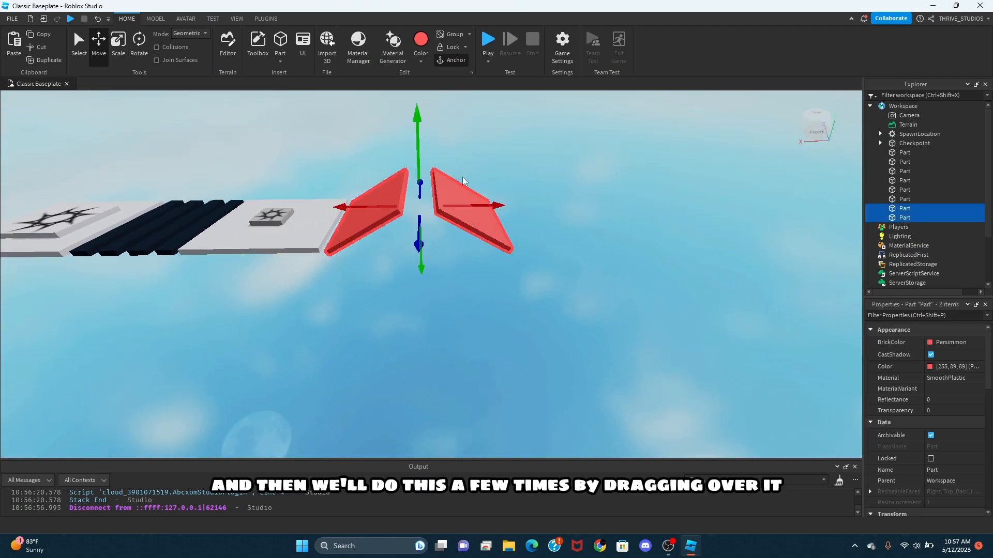
pyautogui.hotkey('ctrl', 'd')
pyautogui.moveTo(496, 205); pyautogui.dragTo(654, 203)
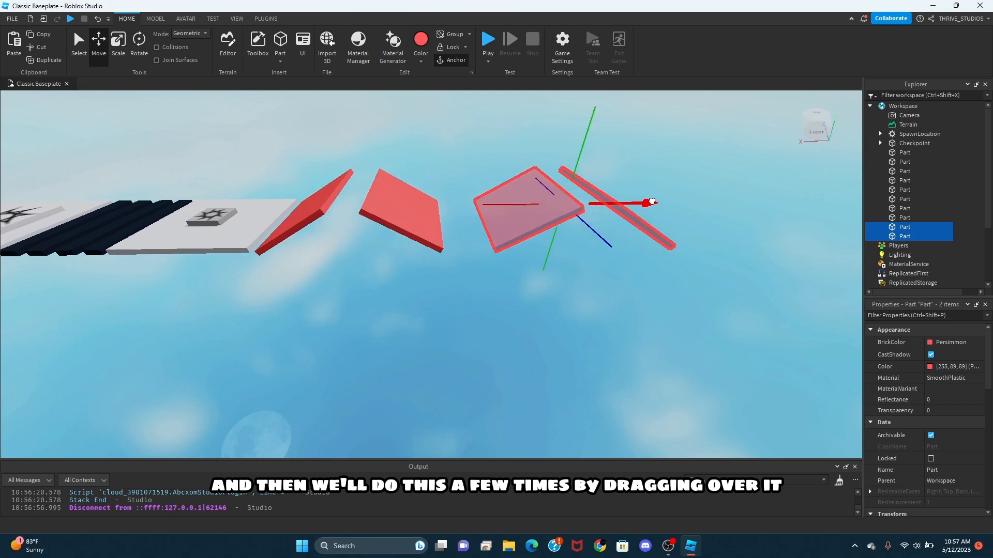
# Step: Duplicate the newest ramp pair and place it at the end, extending the obstacle to three pairs
pyautogui.click(443, 297)
pyautogui.moveTo(521, 329); pyautogui.dragTo(298, 159)
pyautogui.click(541, 312)
pyautogui.press('d')
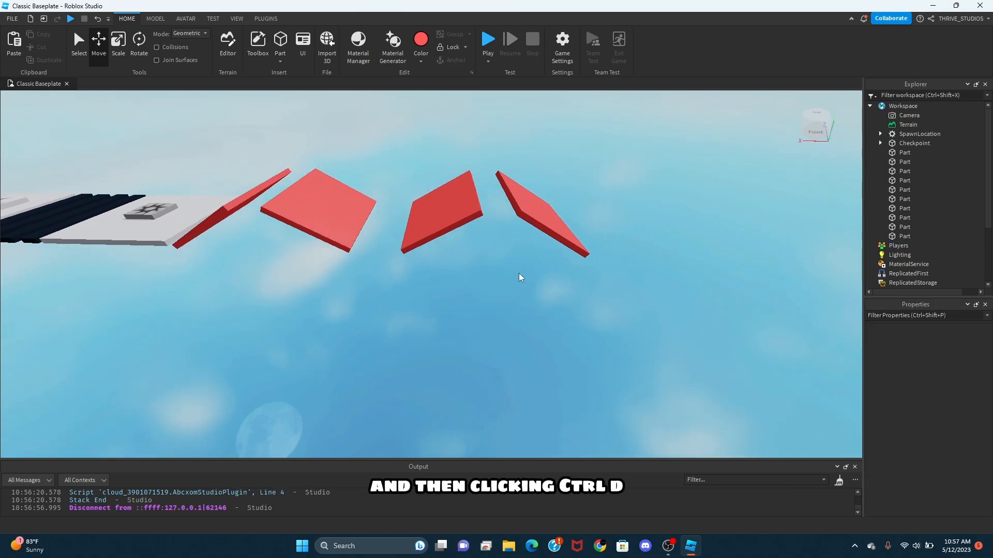
pyautogui.moveTo(435, 179); pyautogui.dragTo(593, 276)
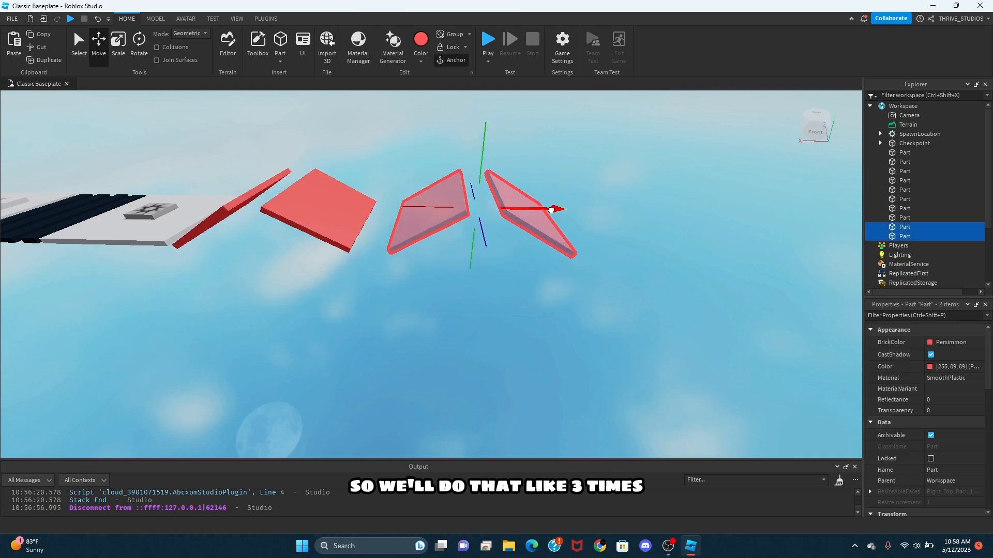
# Step: Duplicate the checkpoint with its white platform and move the copies to the end of the last ramp
pyautogui.click(283, 245)
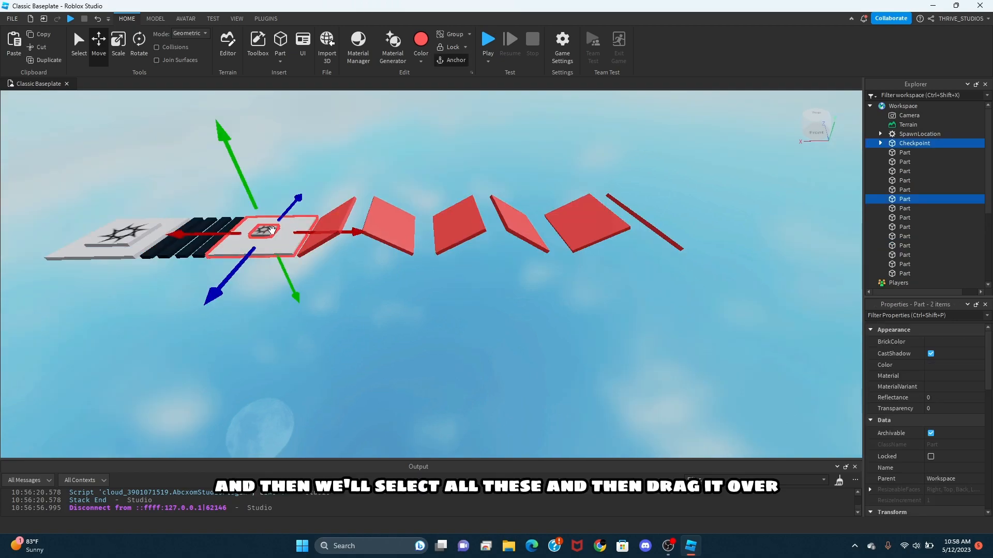
pyautogui.press('a')
pyautogui.press('w')
pyautogui.hotkey('ctrl', 'd')
pyautogui.press('d')
pyautogui.moveTo(353, 230); pyautogui.dragTo(608, 235)
pyautogui.click(590, 345)
pyautogui.press('s')
pyautogui.press('a')
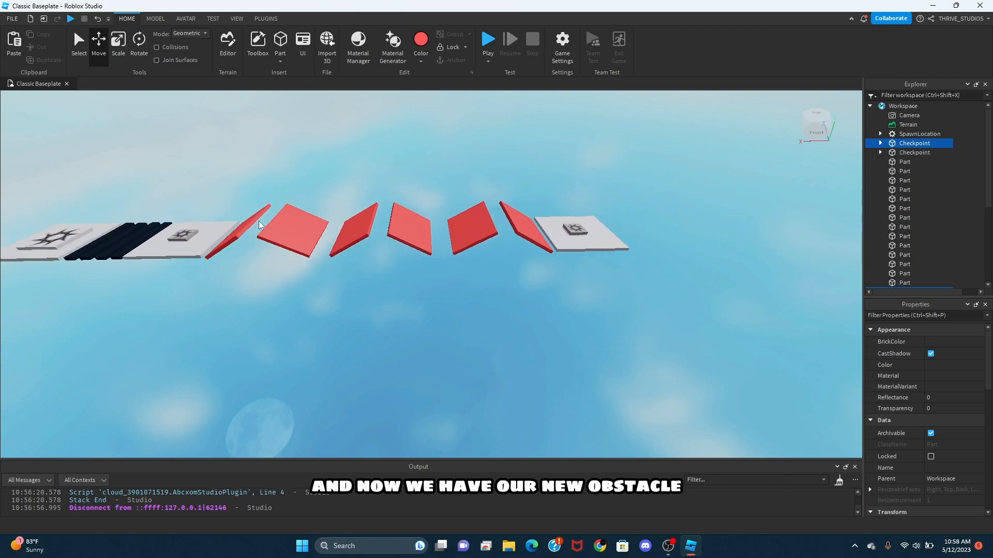
pyautogui.moveTo(419, 296); pyautogui.dragTo(419, 296, button='right')
pyautogui.press('w')
pyautogui.press('a')
pyautogui.press('w')
pyautogui.moveTo(395, 157); pyautogui.dragTo(395, 160, button='right')
pyautogui.press('s')
# Step: Set the move snapping increment to 5 studs
pyautogui.click(156, 18)
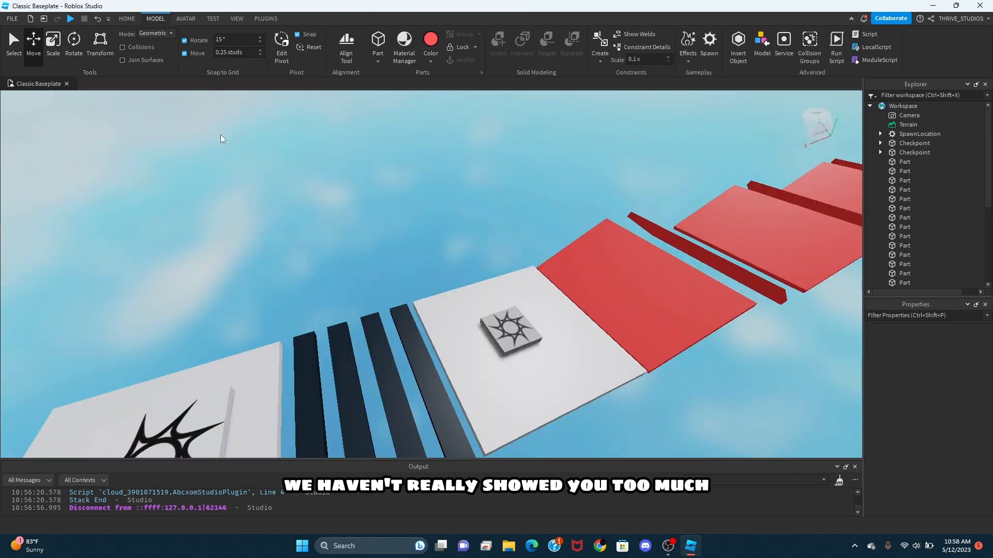
pyautogui.press('s')
pyautogui.moveTo(221, 134); pyautogui.dragTo(220, 134, button='right')
pyautogui.press('a')
pyautogui.press('w')
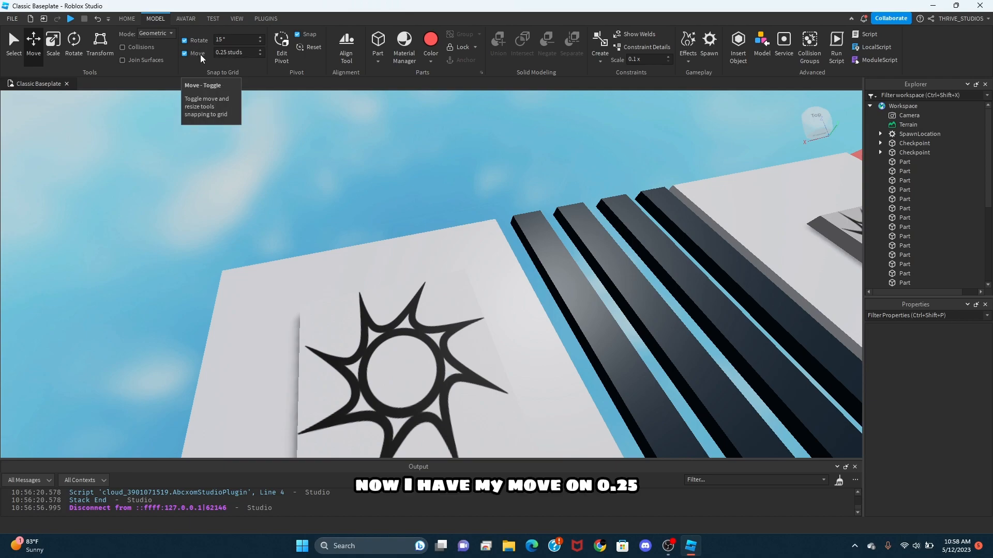
pyautogui.click(235, 51)
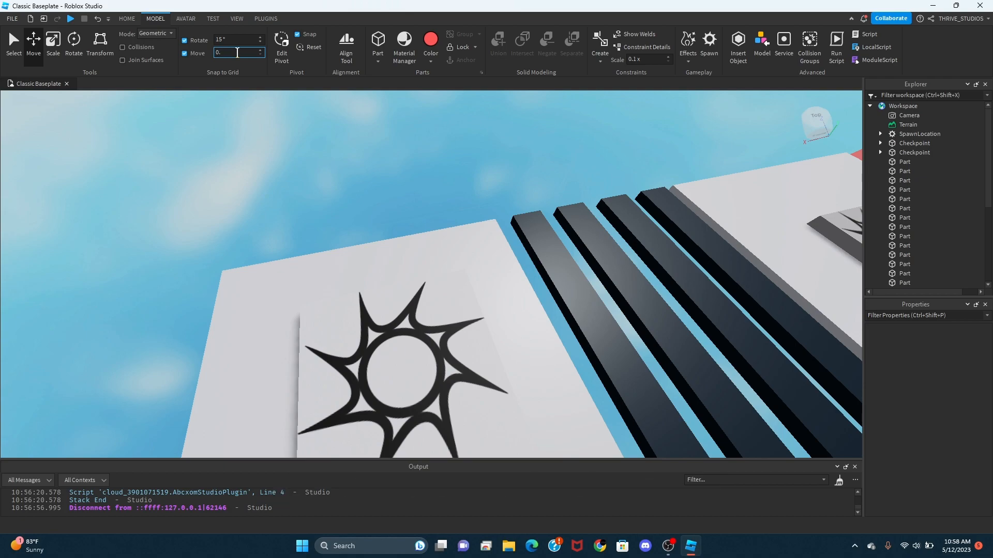
pyautogui.press('BackSpace')
pyautogui.press('BackSpace')
pyautogui.press('Return')
# Step: Test the snapping increment by moving the second black strip along the course
pyautogui.scroll(-3, 269, 121)
pyautogui.moveTo(269, 121); pyautogui.dragTo(269, 121, button='right')
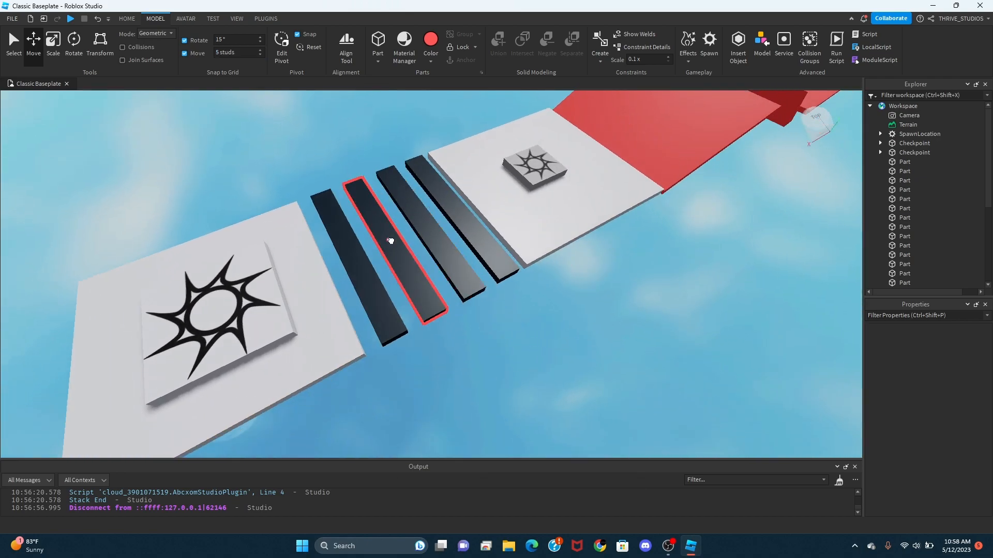
pyautogui.click(388, 240)
pyautogui.moveTo(409, 226); pyautogui.dragTo(433, 221)
# Step: Set the move snapping increment to 0.5 studs and the rotation snapping to 10 degrees
pyautogui.click(241, 53)
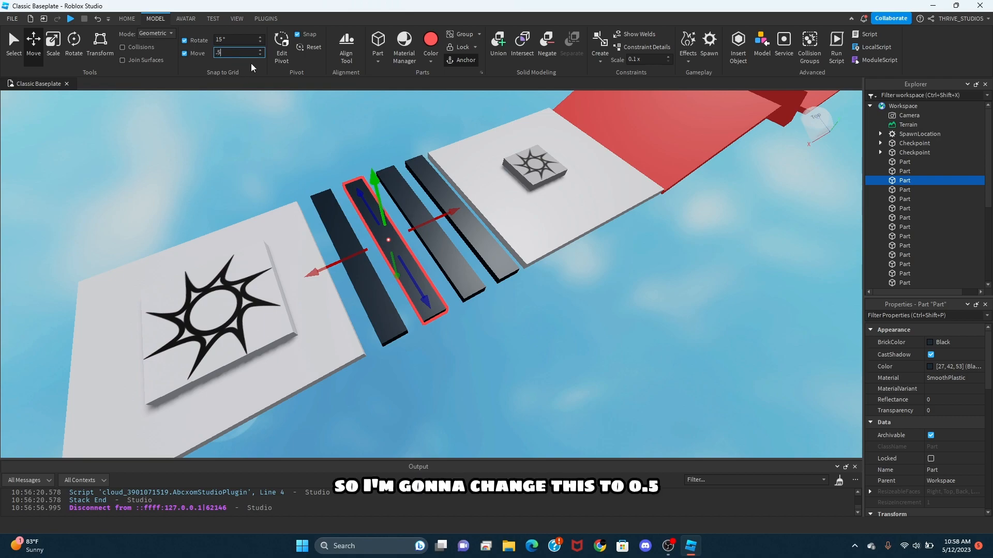
pyautogui.press('Return')
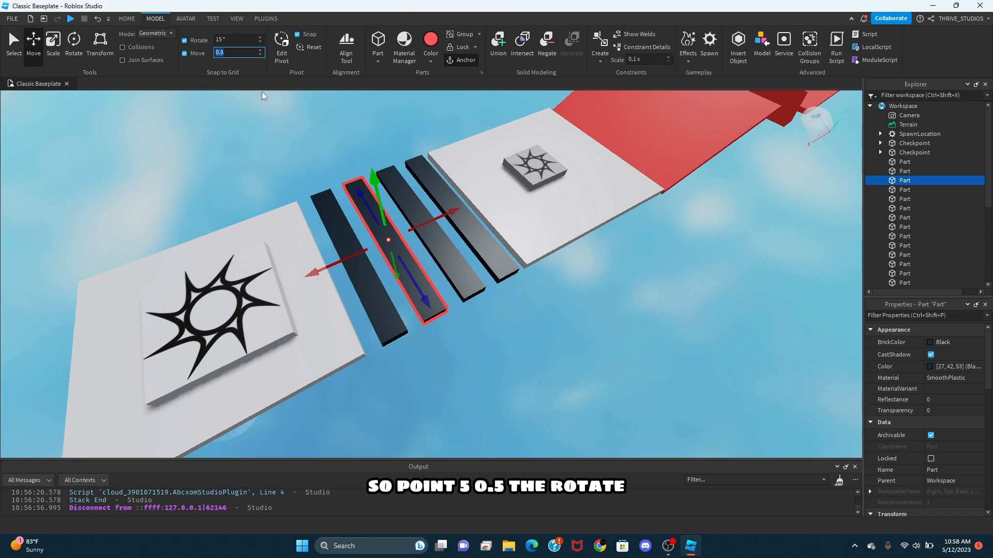
pyautogui.click(216, 106)
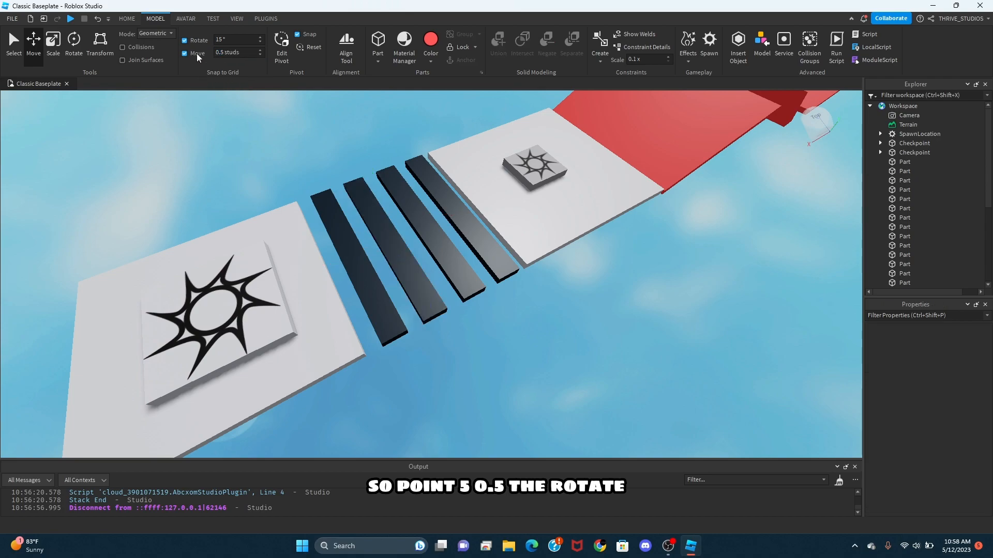
pyautogui.click(237, 39)
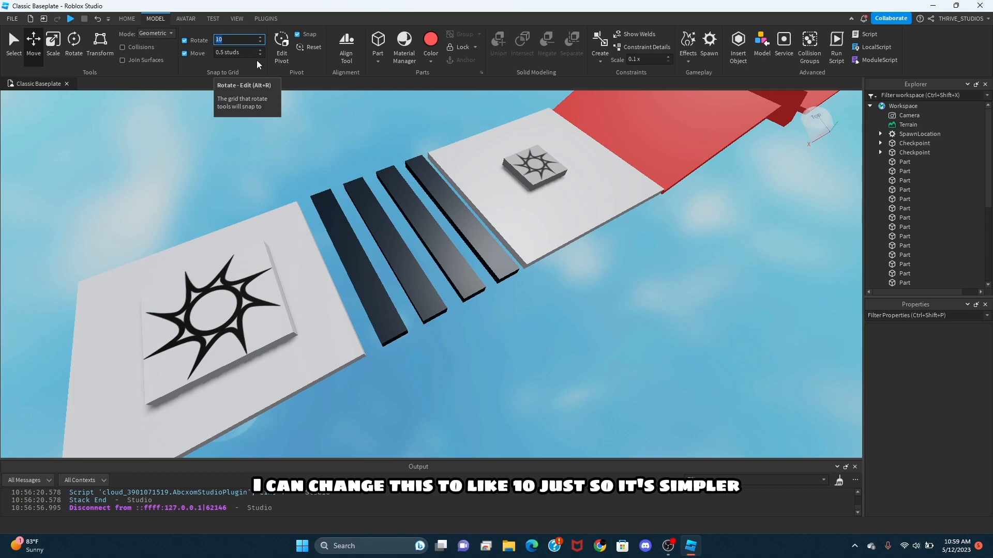
pyautogui.click(280, 110)
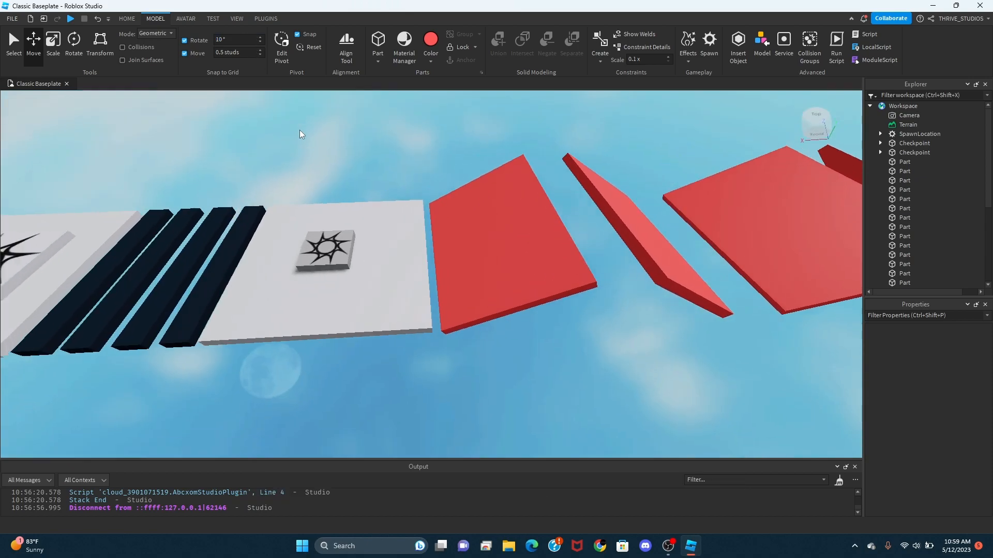
# Step: Open the choice of part shapes for adding another part near the black strips
pyautogui.press('a')
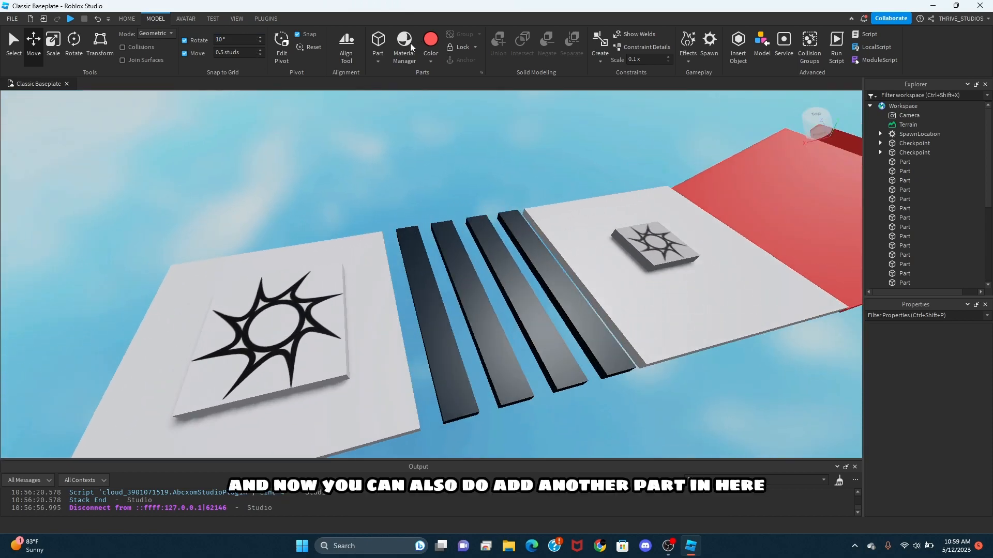
pyautogui.press('w')
pyautogui.click(379, 61)
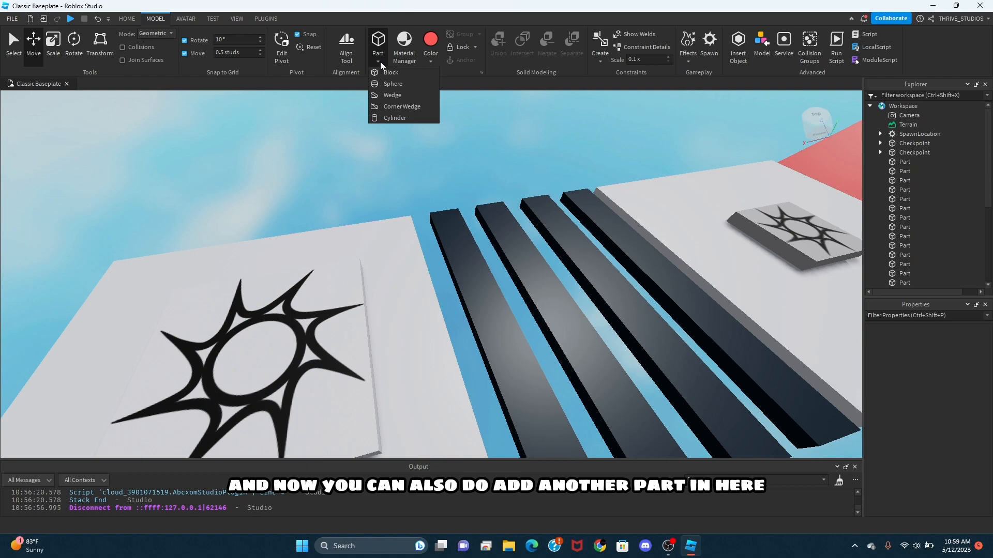
pyautogui.click(380, 61)
pyautogui.click(378, 62)
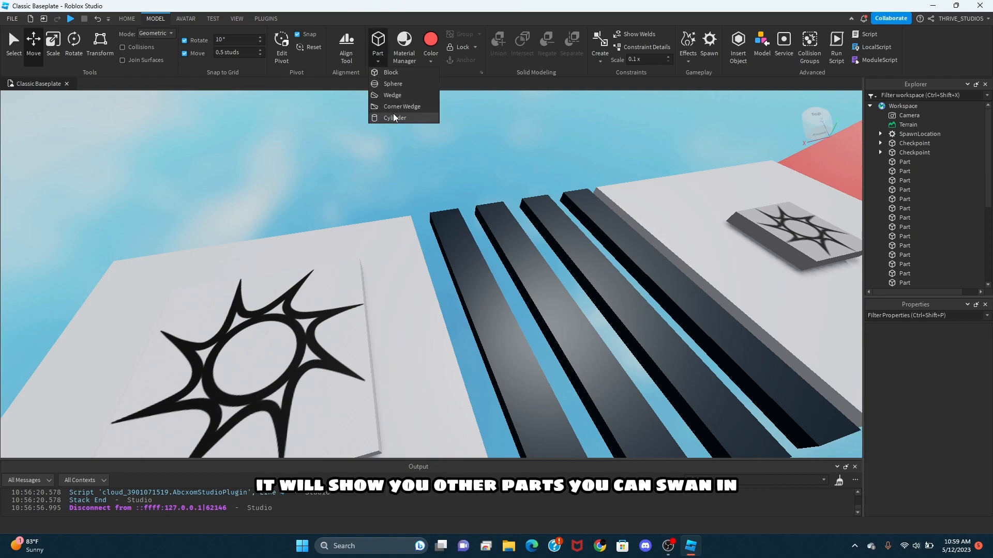
pyautogui.click(384, 61)
# Step: Add a ParticleEmitter effect to the checkpoint on the grey platform at the end of the red section
pyautogui.moveTo(402, 134); pyautogui.dragTo(402, 134, button='right')
pyautogui.press('w')
pyautogui.press('w')
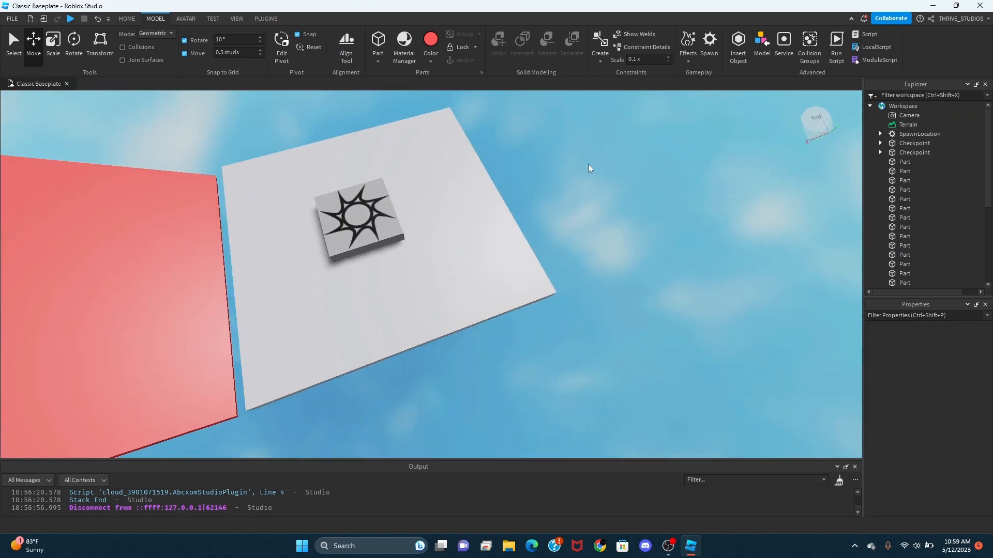
pyautogui.press('q')
pyautogui.moveTo(588, 164); pyautogui.dragTo(588, 164, button='right')
pyautogui.click(429, 247)
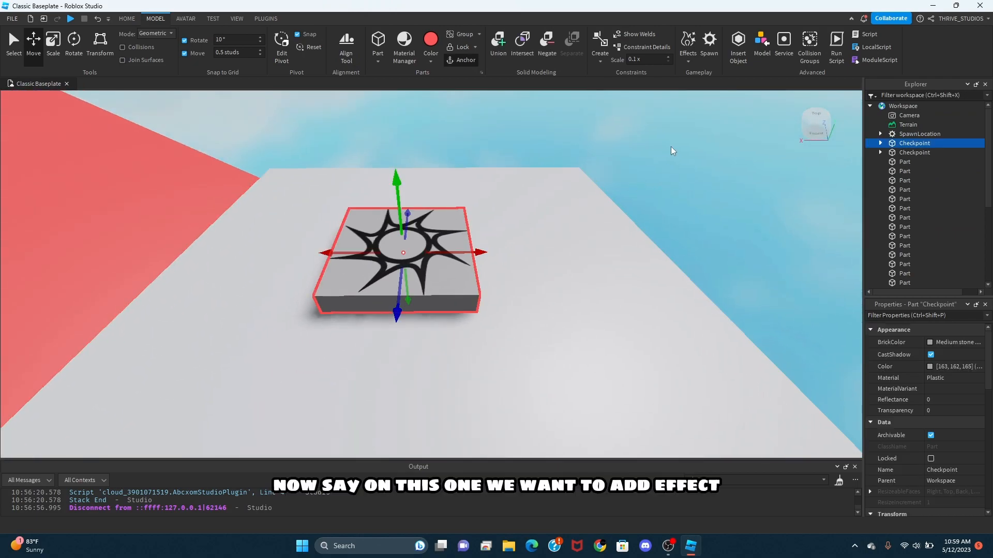
pyautogui.click(693, 61)
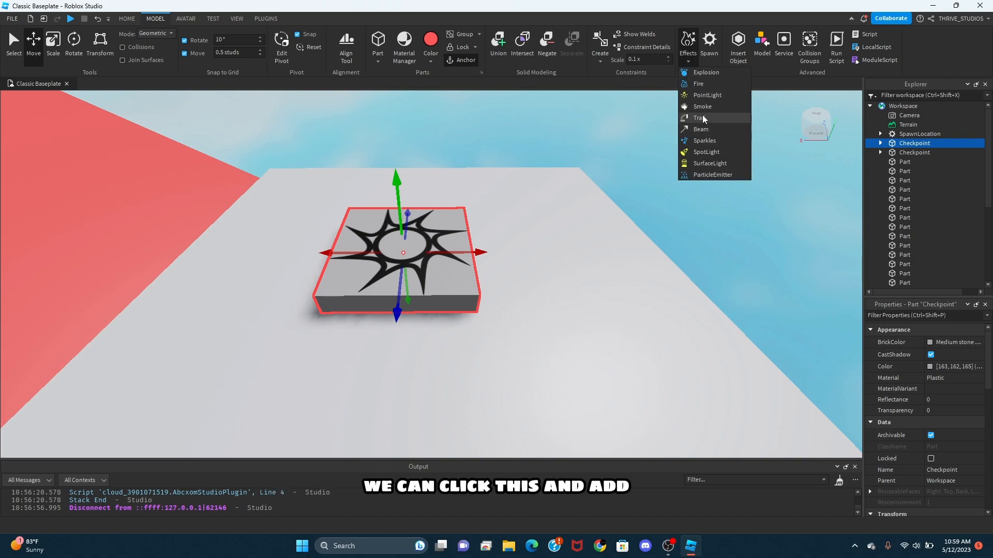
pyautogui.click(701, 174)
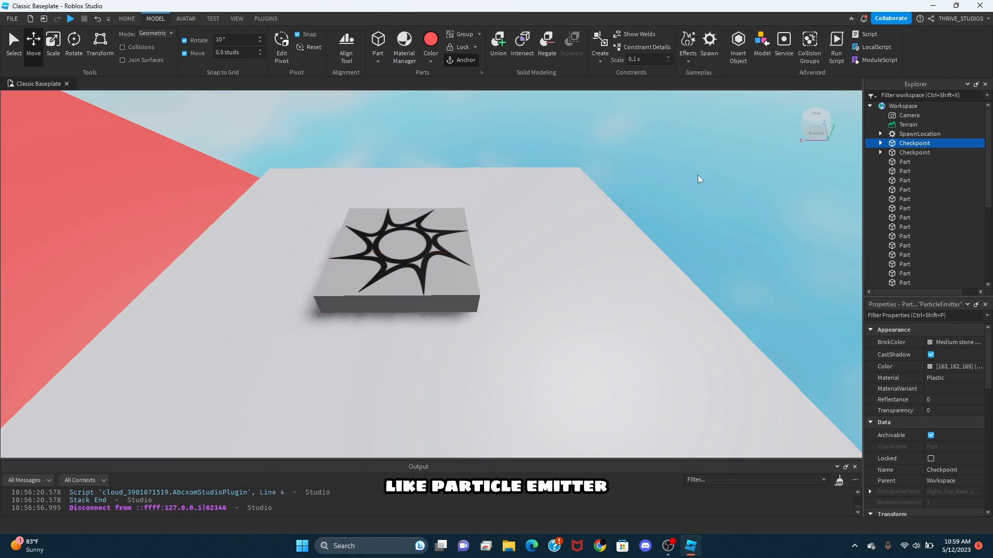
pyautogui.moveTo(664, 202); pyautogui.dragTo(664, 203, button='right')
pyautogui.scroll(-3, 664, 203)
pyautogui.click(664, 202)
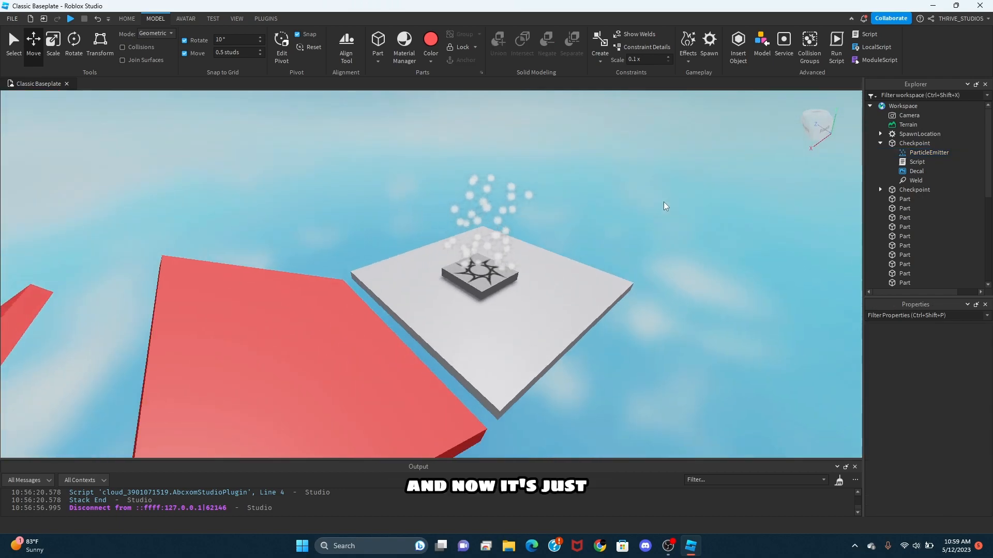
# Step: Examine the ParticleEmitter nested under the checkpoint, and look through the list of constraint types that can be created
pyautogui.click(912, 154)
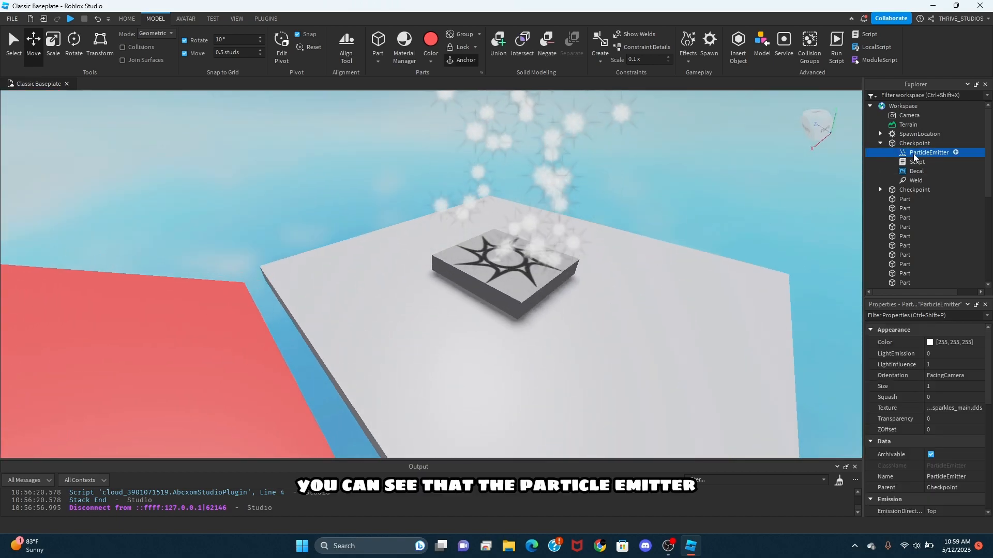
pyautogui.moveTo(912, 154)
pyautogui.mouseDown()
pyautogui.moveTo(920, 108)
pyautogui.moveTo(924, 145)
pyautogui.mouseUp()
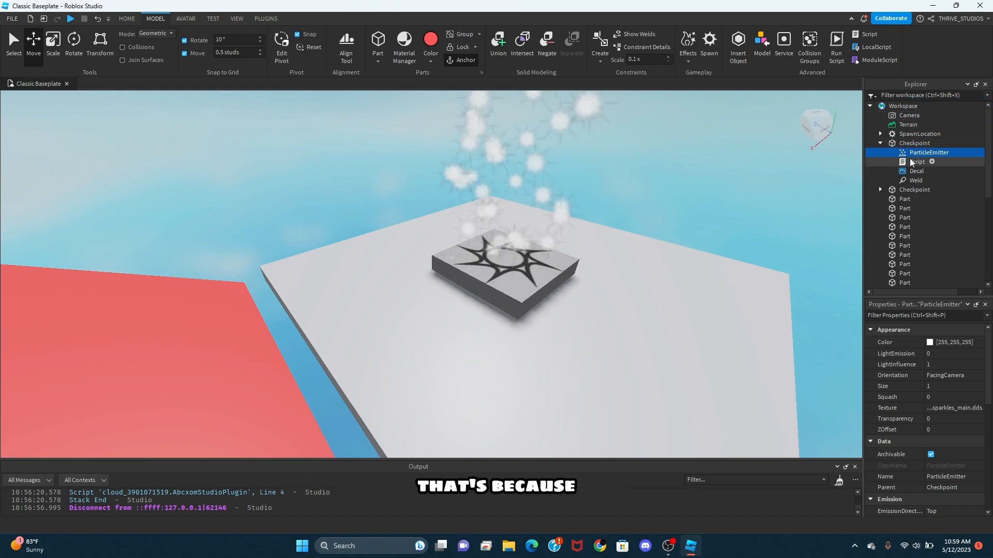
pyautogui.click(696, 280)
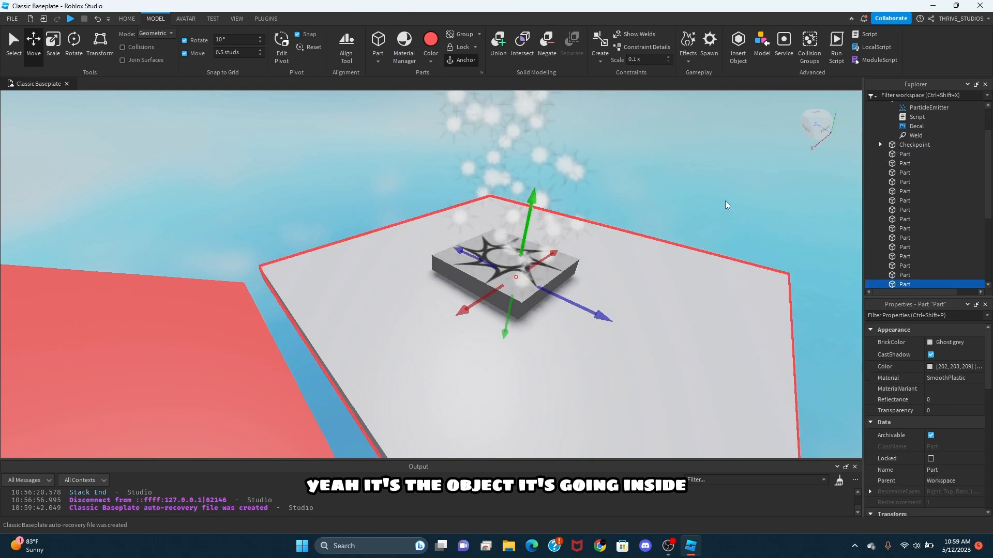
pyautogui.click(726, 204)
pyautogui.moveTo(726, 204); pyautogui.dragTo(634, 230, button='right')
pyautogui.scroll(-5, 684, 226)
pyautogui.press('a')
pyautogui.press('s')
pyautogui.press('a')
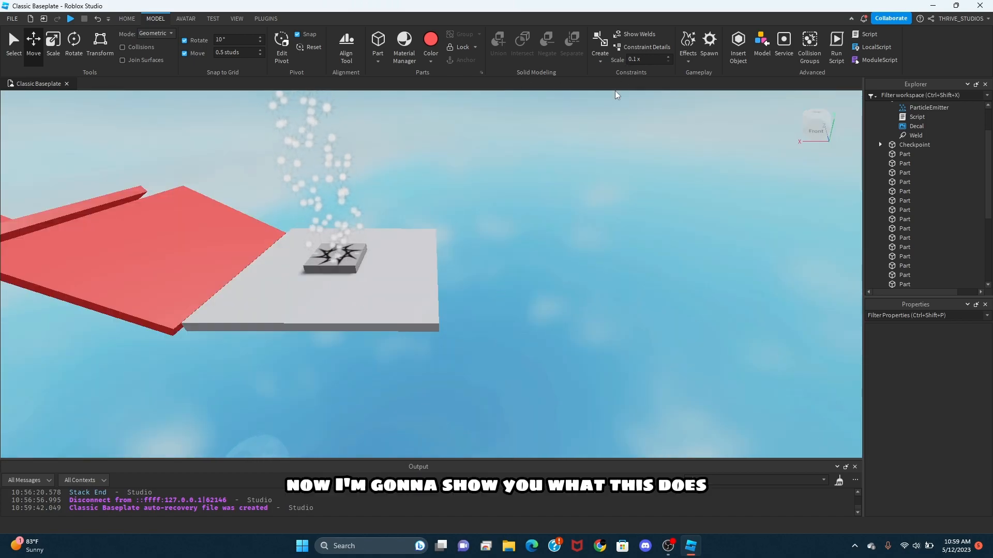
pyautogui.click(600, 49)
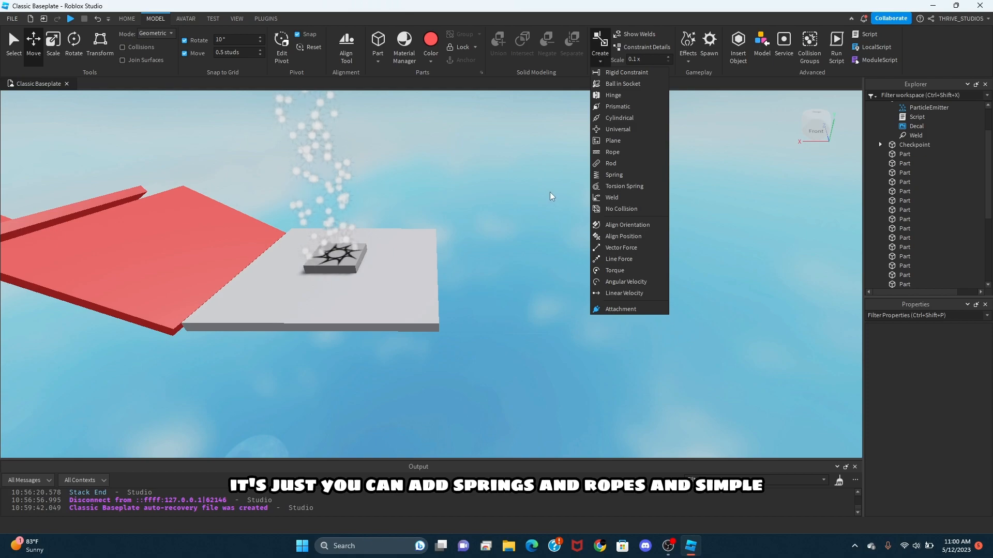
pyautogui.click(565, 119)
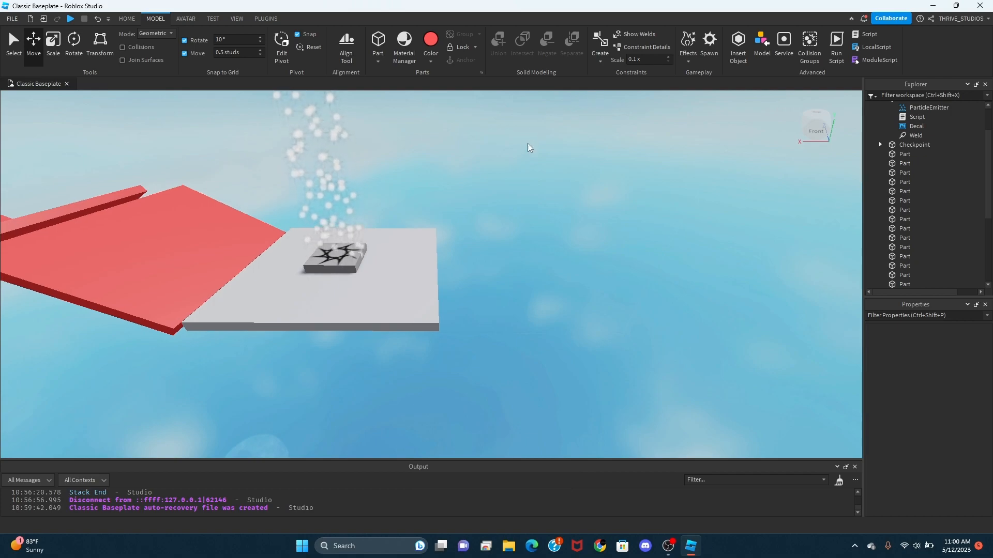
# Step: Duplicate the end platform, place the copy beyond its outer edge with a small gap, and scale it down to a narrow plank
pyautogui.moveTo(527, 148); pyautogui.dragTo(527, 147, button='right')
pyautogui.scroll(3, 527, 146)
pyautogui.scroll(-2, 385, 168)
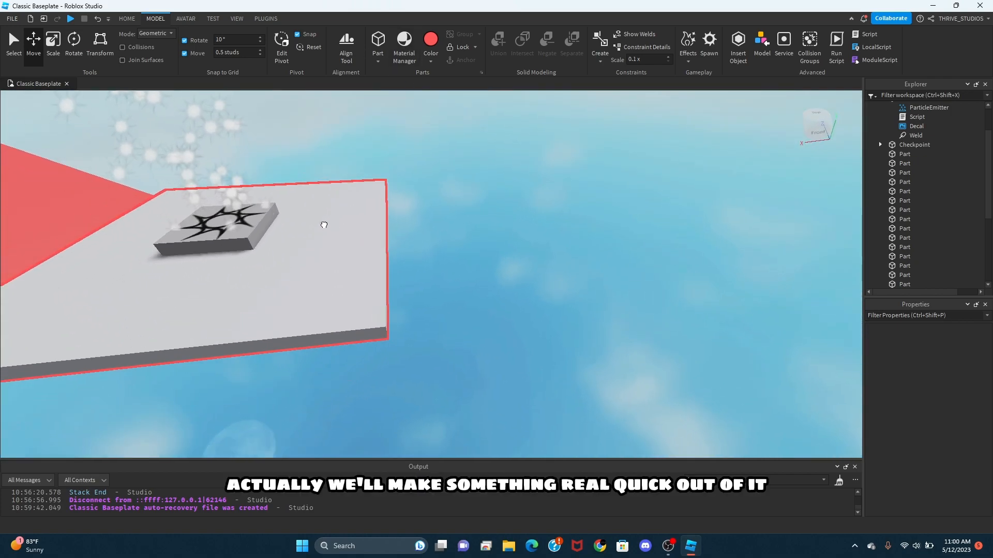
pyautogui.click(341, 230)
pyautogui.hotkey('ctrl', 'd')
pyautogui.moveTo(332, 230); pyautogui.dragTo(605, 174)
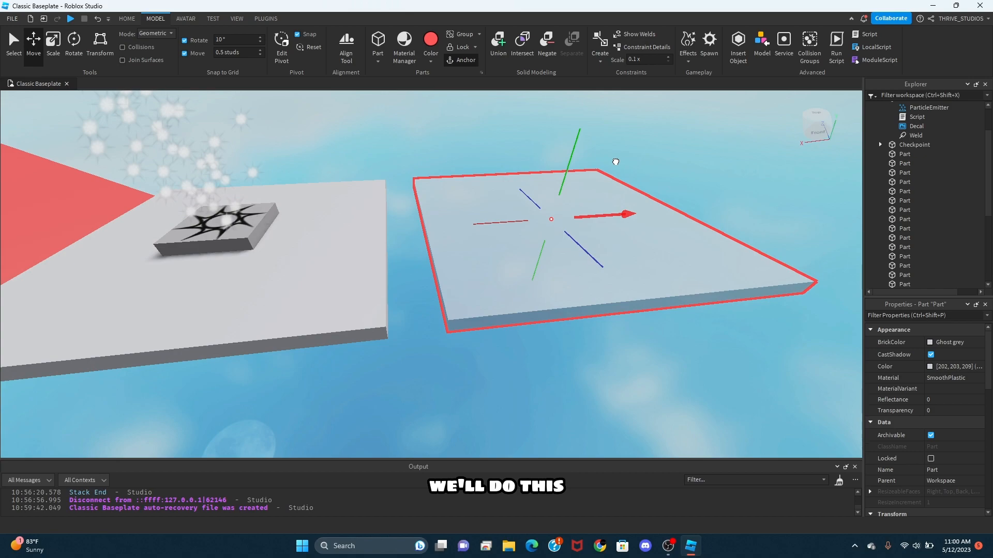
pyautogui.click(53, 42)
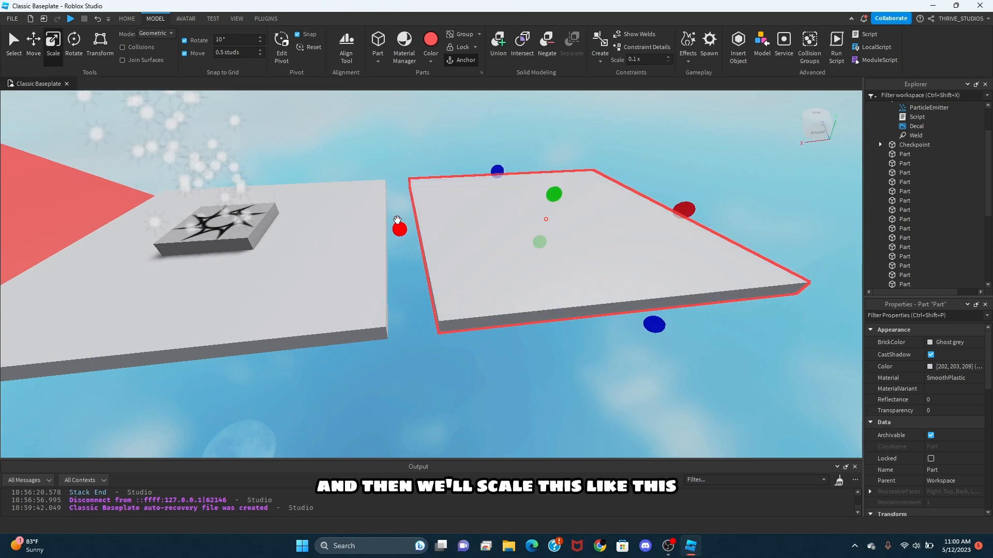
pyautogui.moveTo(695, 195); pyautogui.dragTo(501, 208)
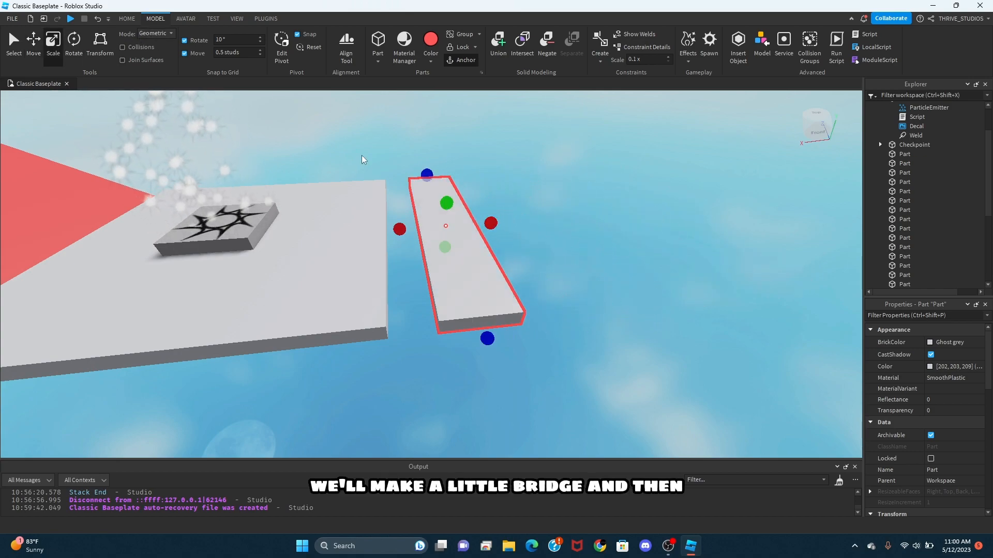
# Step: Unanchor the plank and duplicate it three times at small gaps to form a row of four bridge planks
pyautogui.click(37, 55)
pyautogui.moveTo(556, 120); pyautogui.dragTo(556, 117, button='right')
pyautogui.press('d')
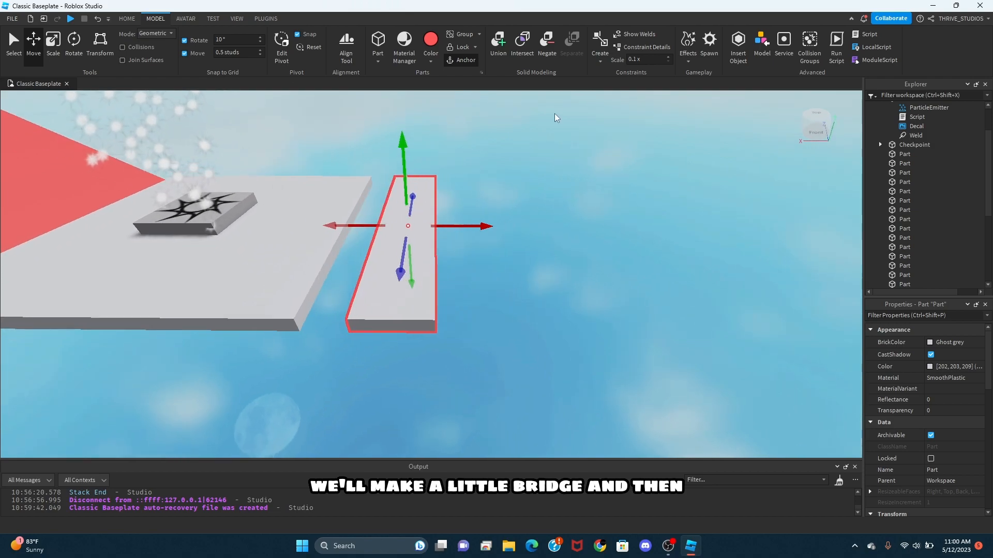
pyautogui.press('a')
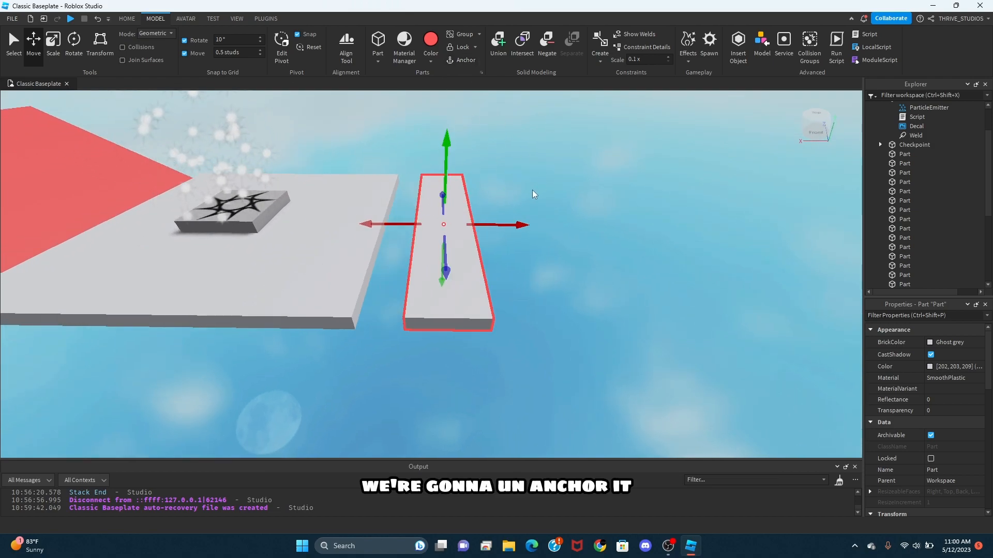
pyautogui.press('d')
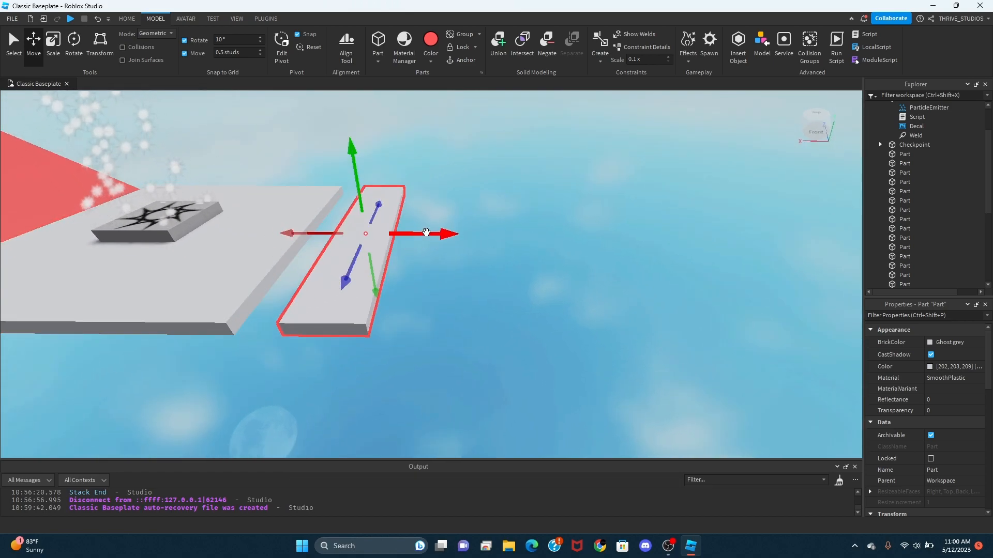
pyautogui.hotkey('ctrl', 'd')
pyautogui.moveTo(426, 233); pyautogui.dragTo(629, 220)
pyautogui.hotkey('ctrl', 'd')
pyautogui.hotkey('ctrl', 'd')
# Step: Duplicate the end platform together with its checkpoint and place the copies at the far end of the plank row
pyautogui.click(270, 243)
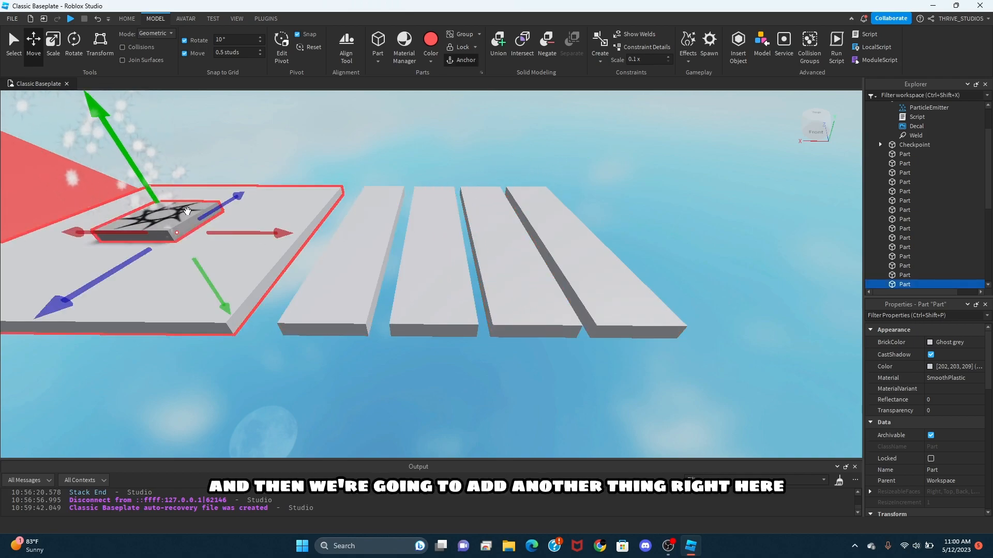
pyautogui.keyDown('ctrl'); pyautogui.click(188, 209); pyautogui.keyUp('ctrl')
pyautogui.hotkey('ctrl', 'd')
pyautogui.press('d')
pyautogui.moveTo(241, 227); pyautogui.dragTo(585, 216)
pyautogui.click(433, 353)
# Step: Create a Rope constraint from the corner of the first platform to the facing corner of the nearest plank
pyautogui.press('a')
pyautogui.press('s')
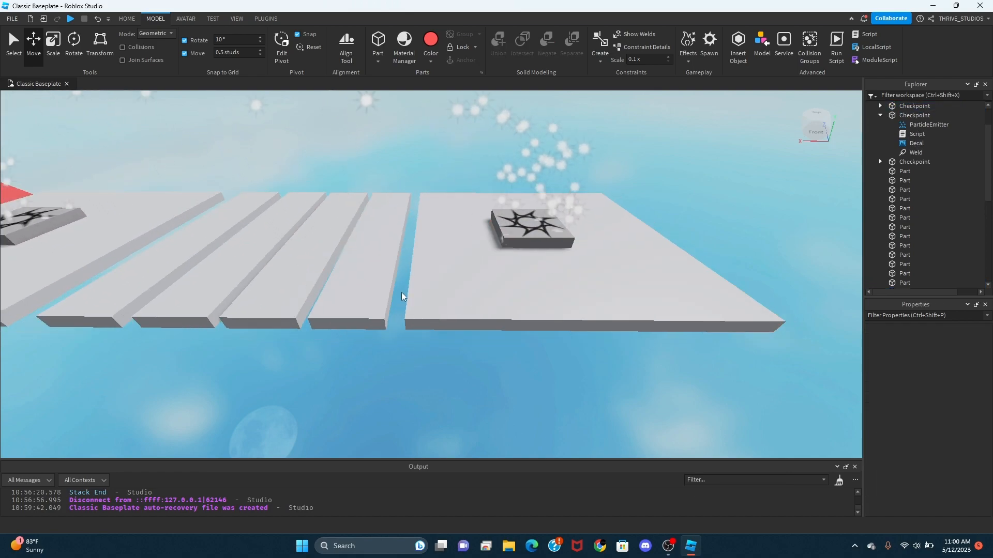
pyautogui.press('w')
pyautogui.click(601, 62)
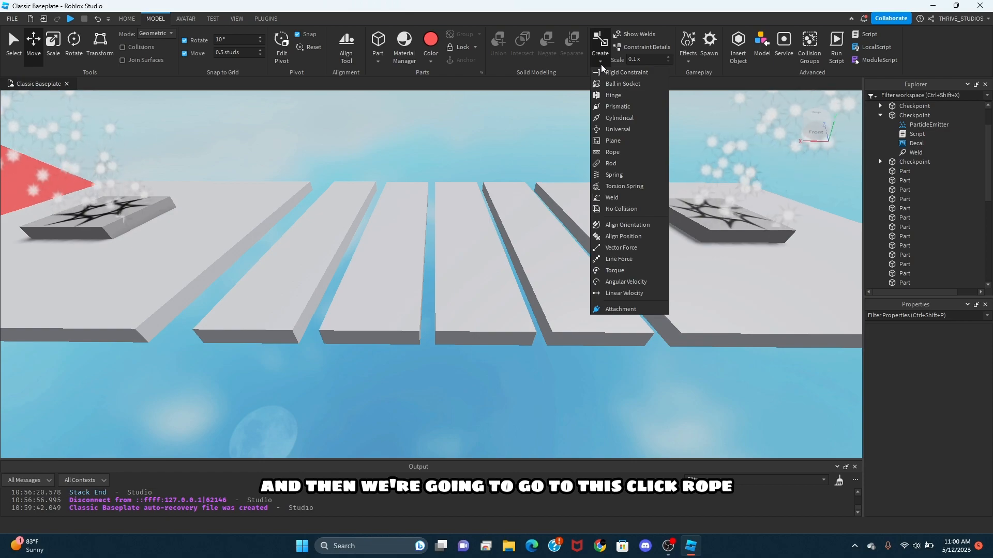
pyautogui.click(612, 152)
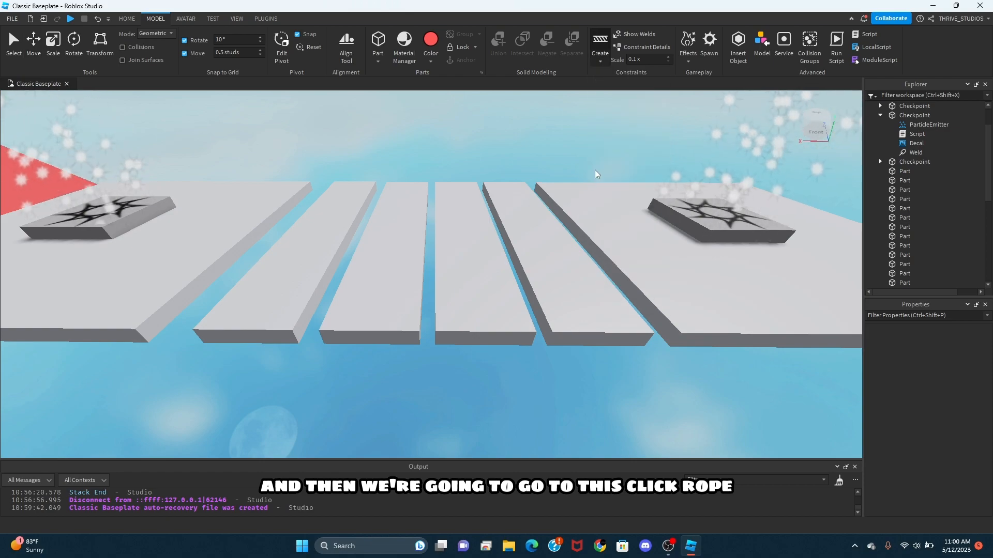
pyautogui.scroll(5, 372, 264)
pyautogui.press('a')
pyautogui.moveTo(372, 264); pyautogui.dragTo(383, 260, button='right')
pyautogui.press('w')
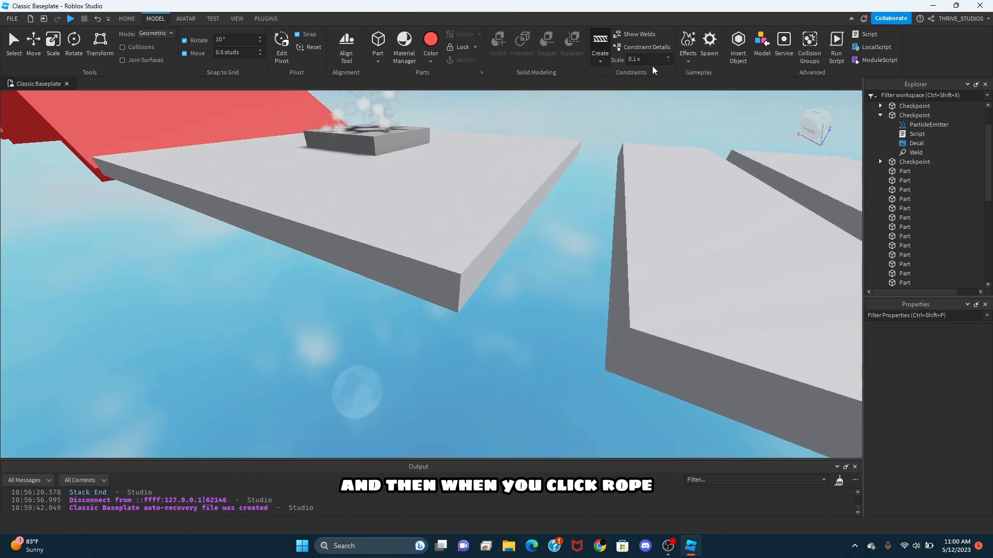
pyautogui.press('d')
pyautogui.click(603, 44)
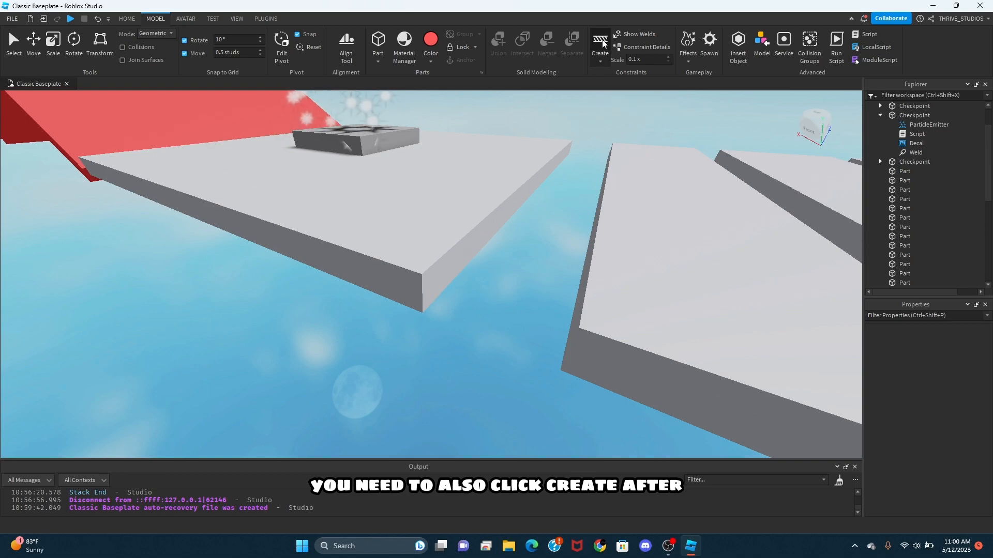
pyautogui.press('d')
pyautogui.press('s')
pyautogui.moveTo(596, 132); pyautogui.dragTo(597, 170, button='right')
pyautogui.moveTo(598, 113); pyautogui.dragTo(598, 97, button='right')
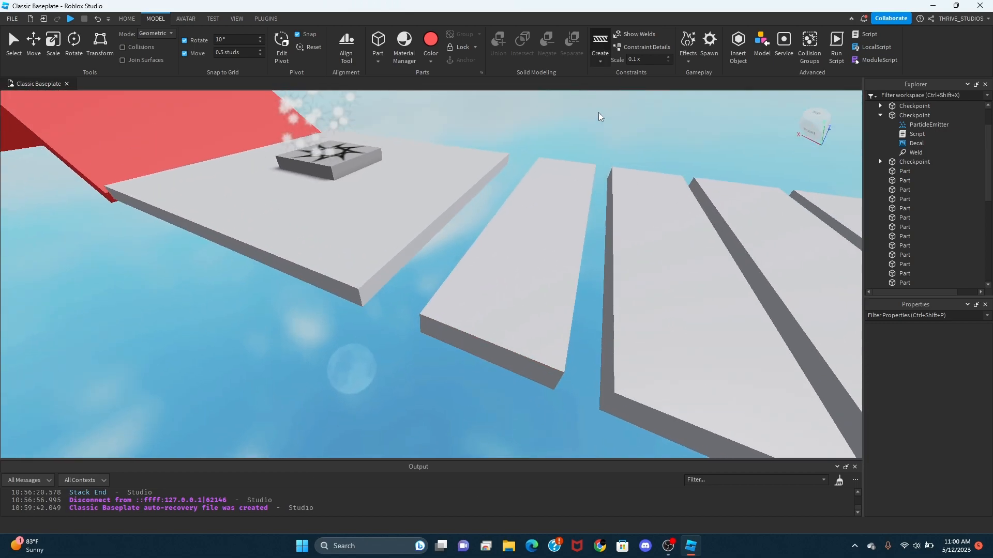
pyautogui.press('a')
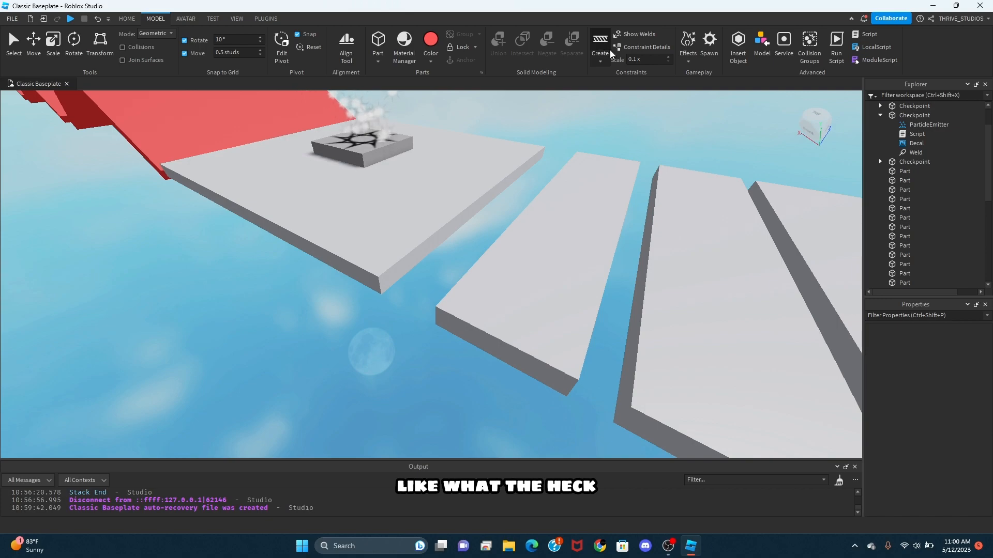
pyautogui.click(602, 61)
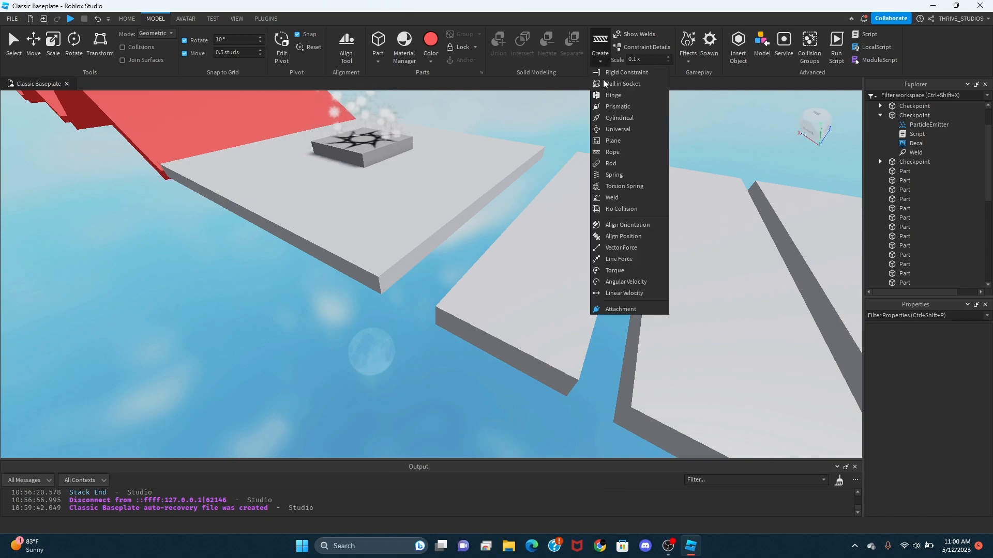
pyautogui.click(611, 152)
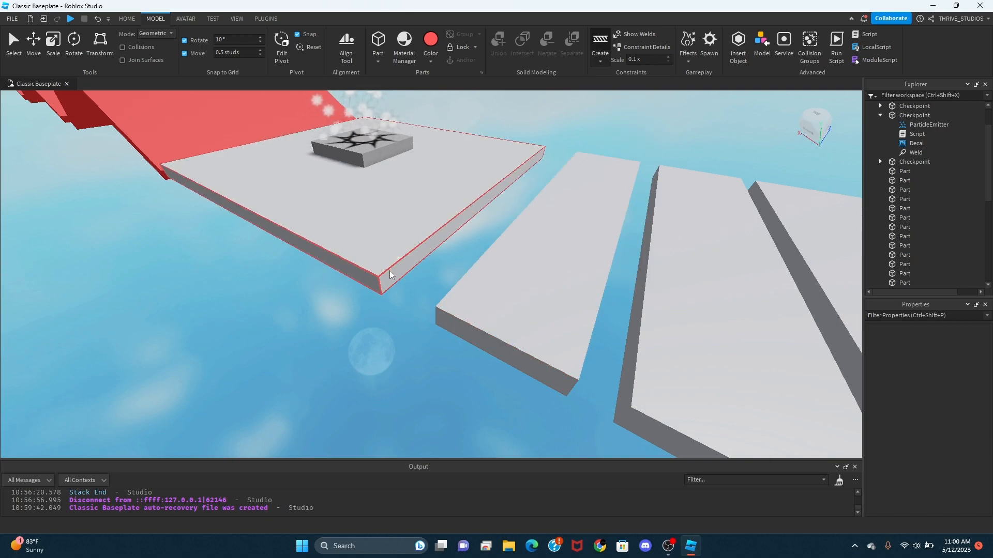
pyautogui.click(390, 271)
pyautogui.moveTo(416, 280); pyautogui.dragTo(421, 246, button='right')
pyautogui.click(426, 260)
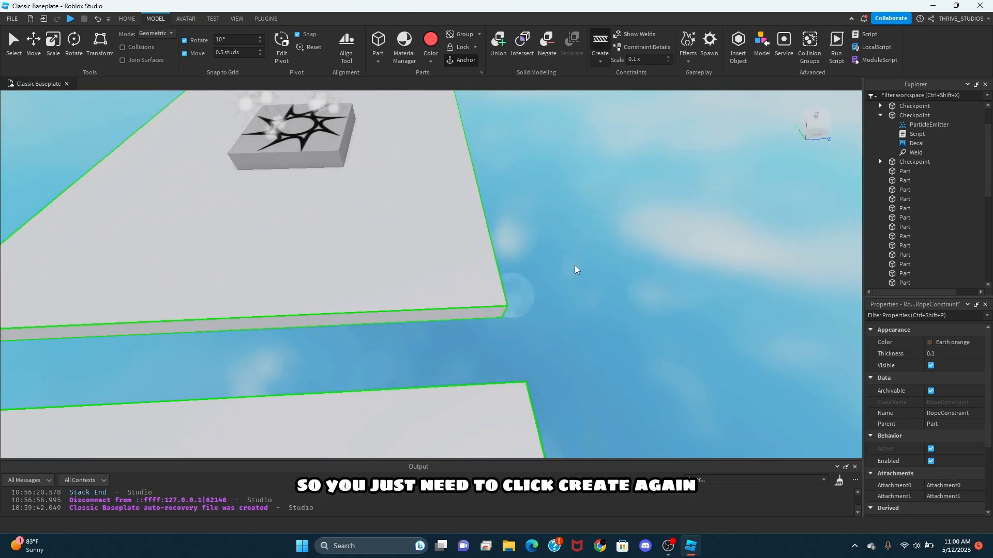
# Step: Add Rope constraints at both ends of every remaining gap, linking the planks to each other and to both platforms
pyautogui.click(481, 313)
pyautogui.moveTo(482, 311)
pyautogui.mouseDown(button='right')
pyautogui.moveTo(497, 332)
pyautogui.moveTo(473, 325)
pyautogui.moveTo(472, 303)
pyautogui.mouseUp(button='right')
pyautogui.click(475, 309)
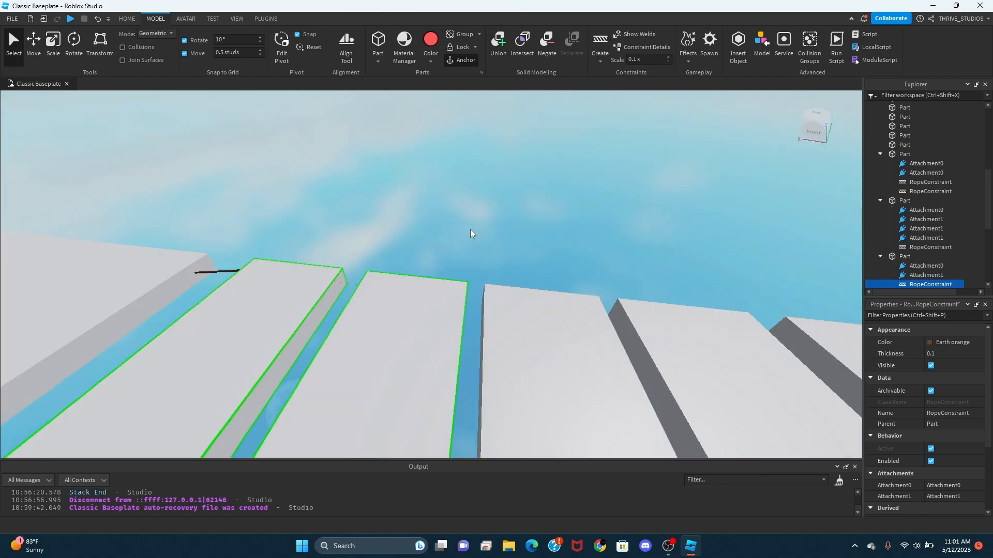
pyautogui.moveTo(503, 172); pyautogui.dragTo(504, 172, button='right')
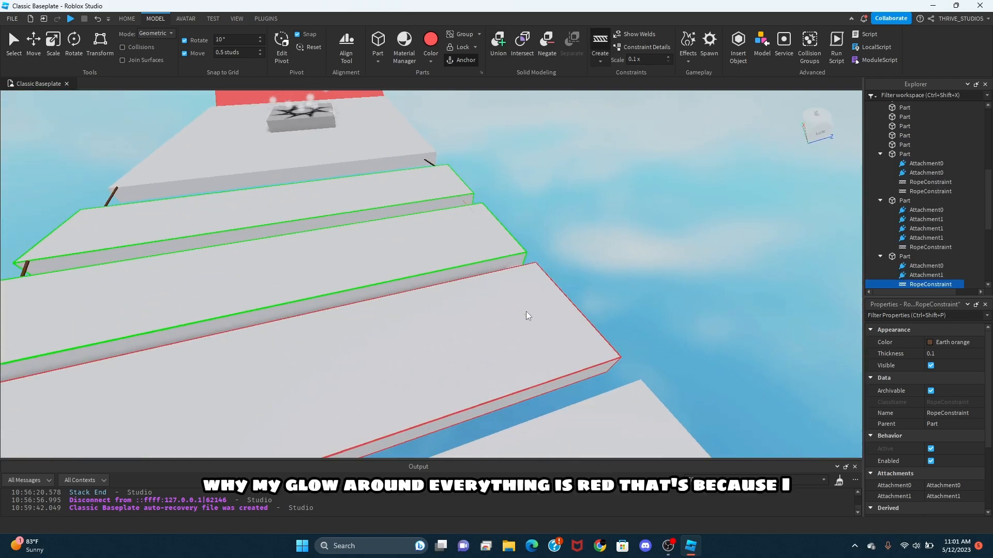
pyautogui.moveTo(573, 273); pyautogui.dragTo(568, 279, button='right')
pyautogui.click(411, 327)
pyautogui.moveTo(411, 327); pyautogui.dragTo(412, 328, button='right')
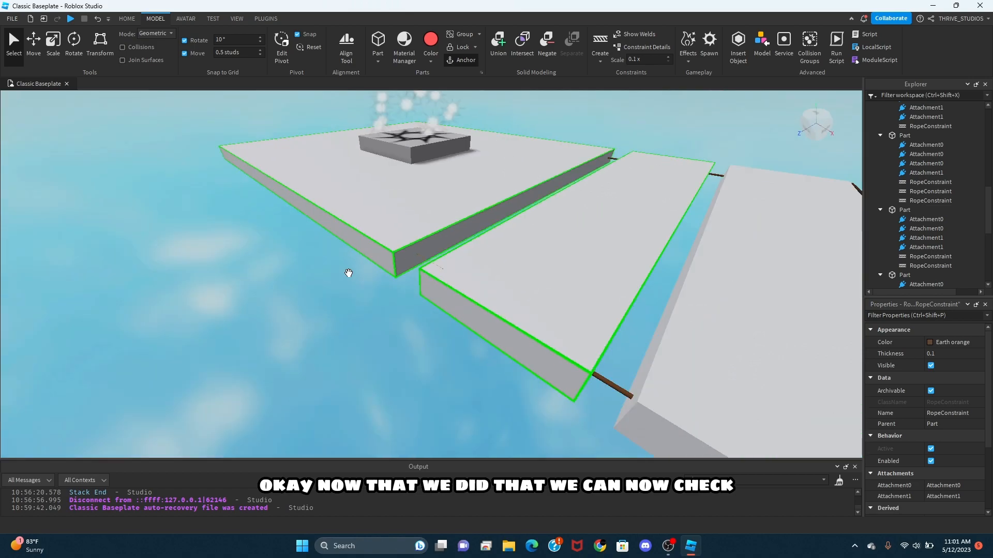
# Step: Check the anchoring of the bridge planks and of the two checkpoint platforms they are roped to
pyautogui.moveTo(348, 273); pyautogui.dragTo(484, 168, button='right')
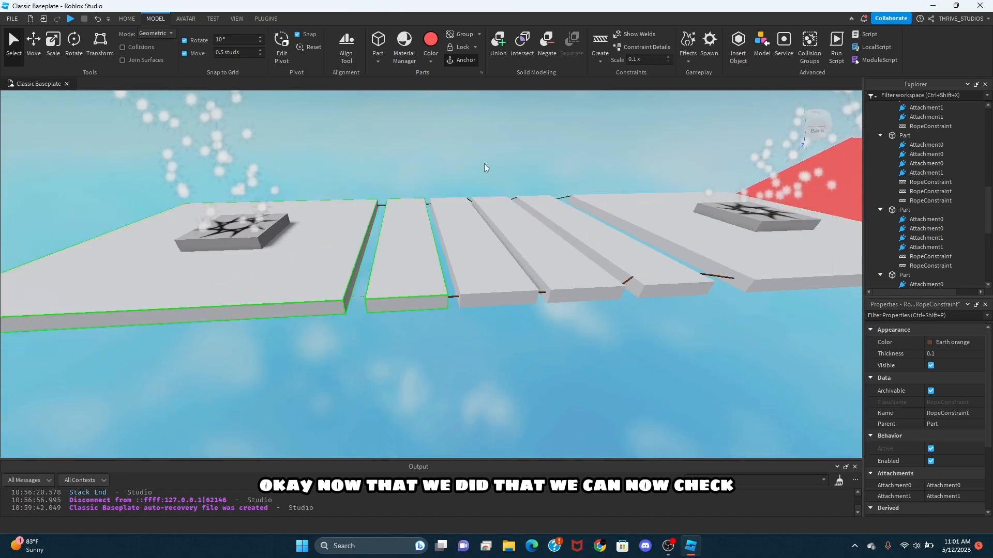
pyautogui.click(406, 272)
pyautogui.click(464, 238)
pyautogui.click(521, 222)
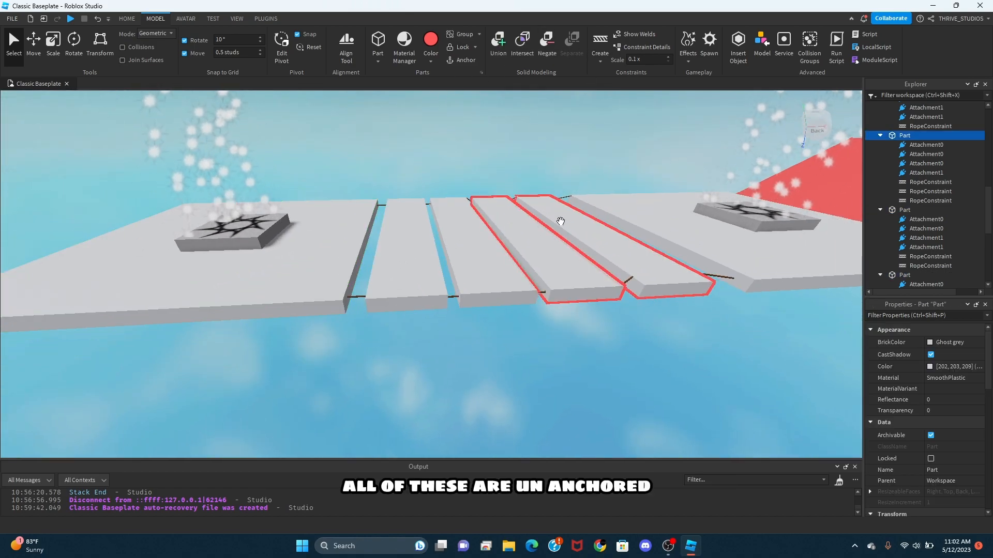
pyautogui.click(337, 242)
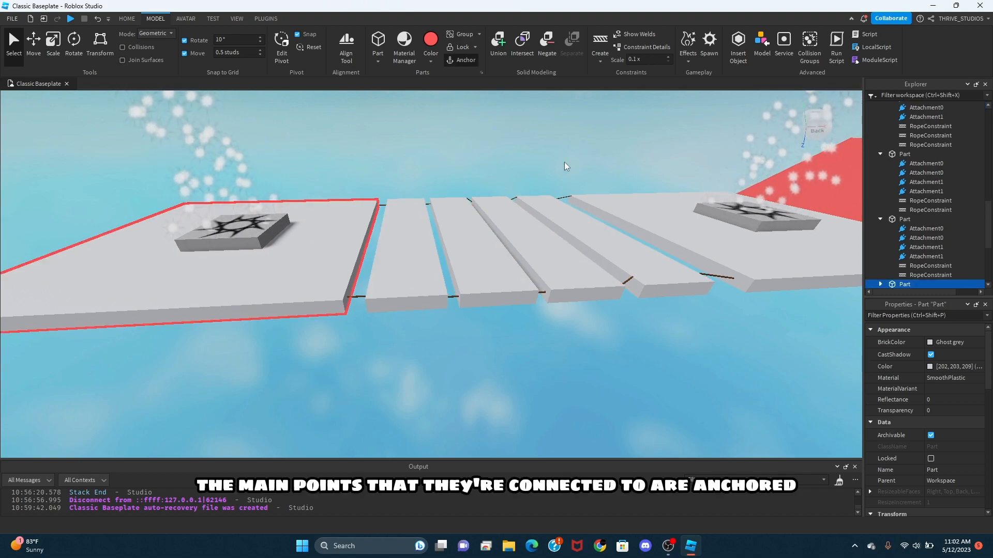
pyautogui.click(576, 190)
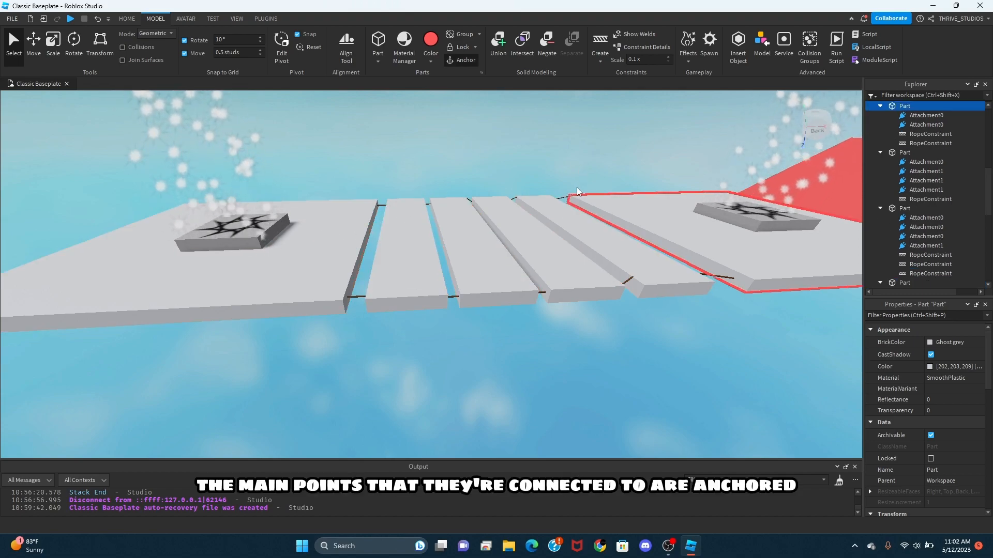
pyautogui.click(485, 129)
# Step: Start a Play Here test from the checkpoint between the red parkour section and the rope bridge
pyautogui.press('w')
pyautogui.moveTo(485, 129); pyautogui.dragTo(485, 129, button='right')
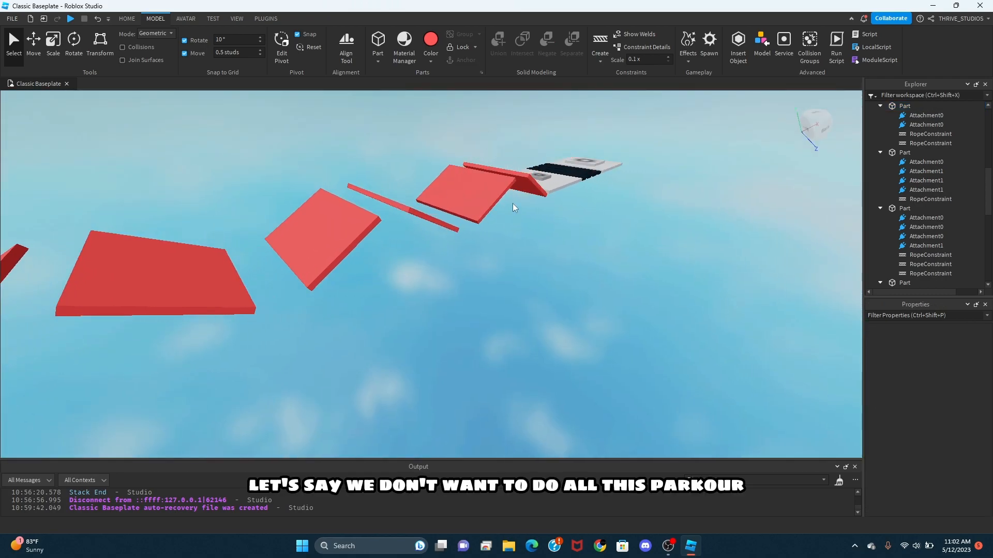
pyautogui.press('a')
pyautogui.moveTo(416, 216); pyautogui.dragTo(405, 218, button='right')
pyautogui.press('w')
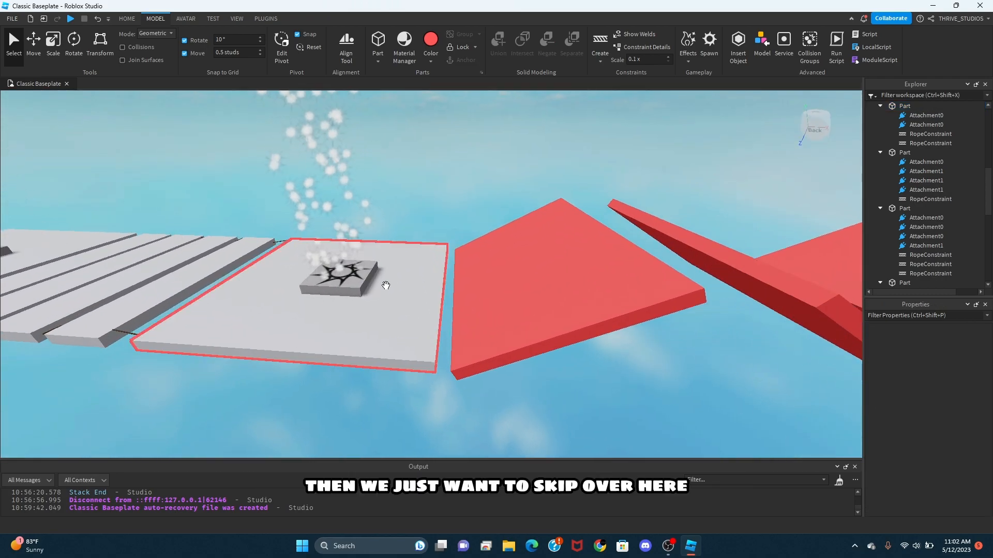
pyautogui.moveTo(423, 260); pyautogui.dragTo(432, 239, button='right')
pyautogui.press('w')
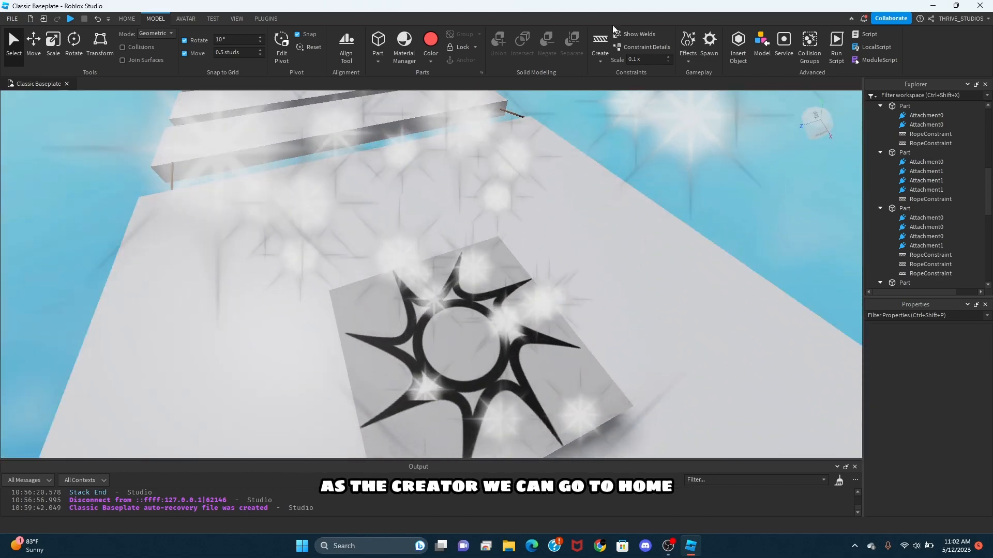
pyautogui.click(126, 18)
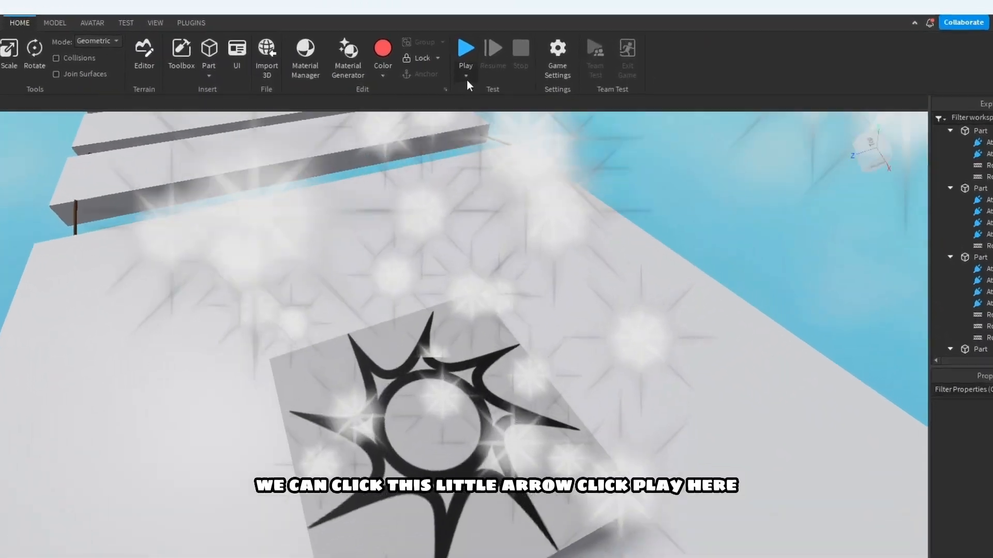
pyautogui.click(489, 61)
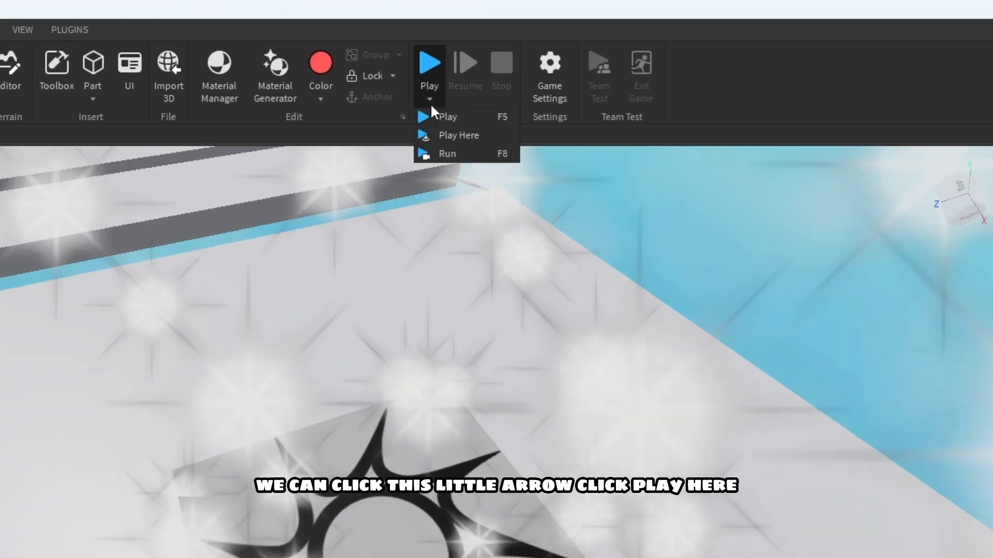
pyautogui.click(444, 137)
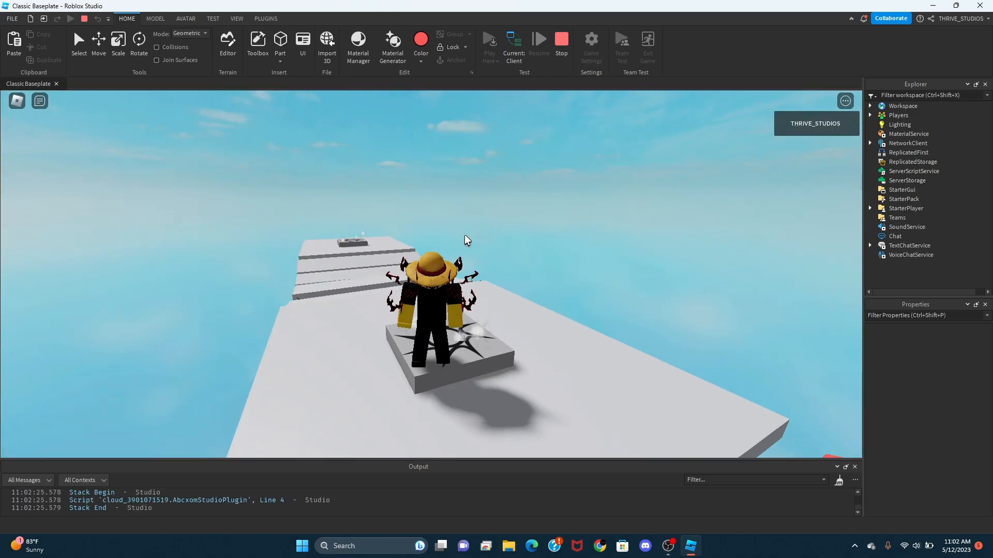
# Step: Walk and jump the character back and forth on the rope bridge to test its planks, and end the playtest
pyautogui.press('w')
pyautogui.moveTo(465, 237); pyautogui.dragTo(464, 238, button='right')
pyautogui.press('w')
pyautogui.moveTo(480, 279); pyautogui.dragTo(480, 279, button='right')
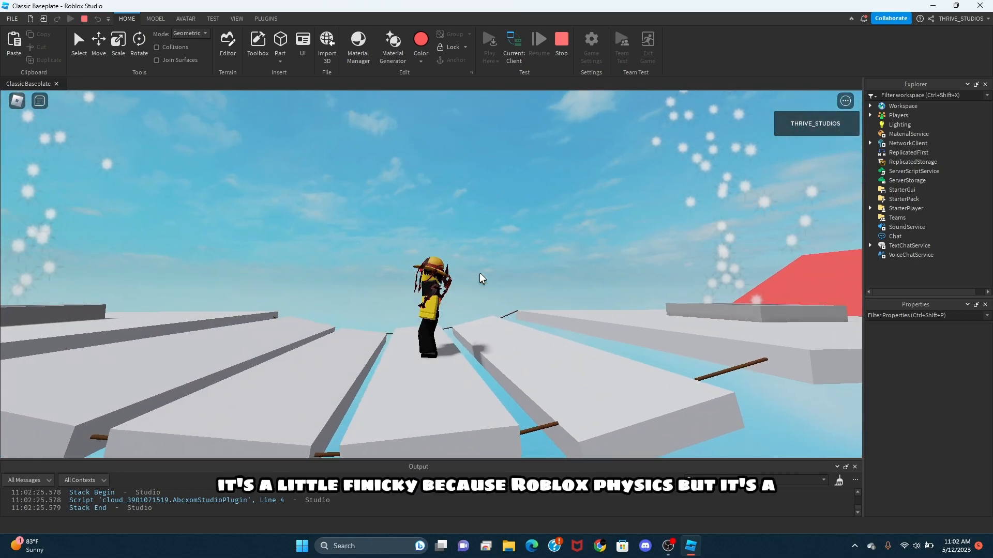
pyautogui.press('space')
pyautogui.press('s')
pyautogui.press('a')
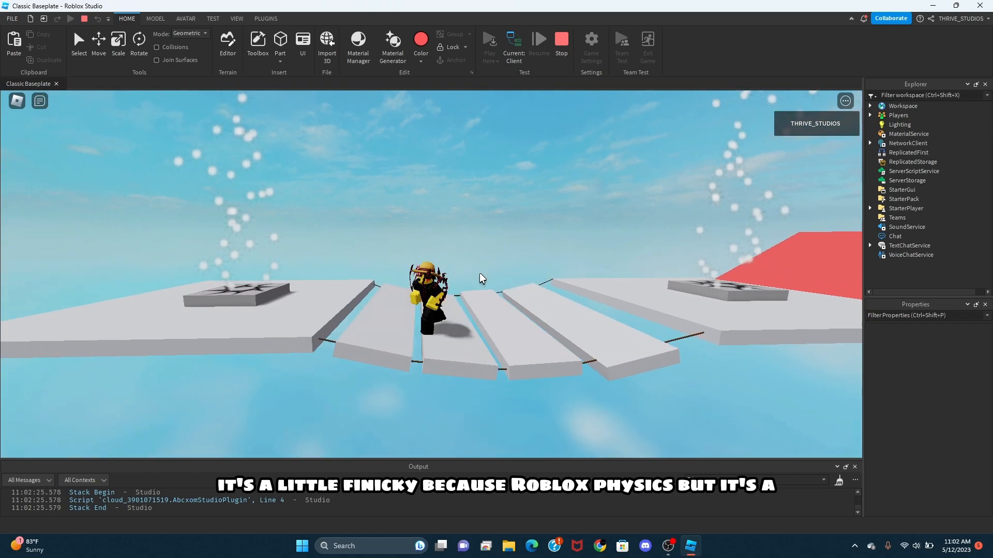
pyautogui.press('d')
pyautogui.press('a')
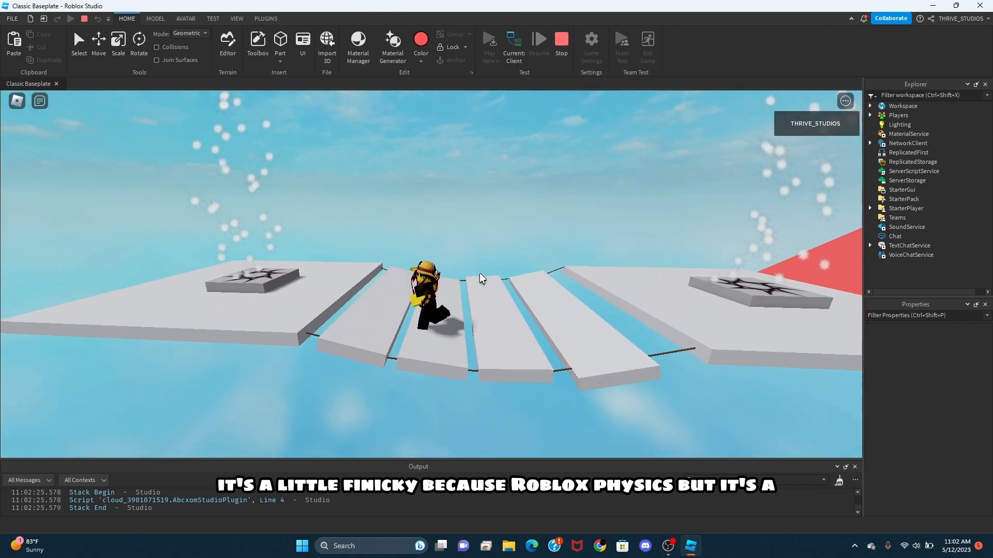
pyautogui.moveTo(479, 279); pyautogui.dragTo(480, 279, button='right')
pyautogui.press('w')
pyautogui.press('s')
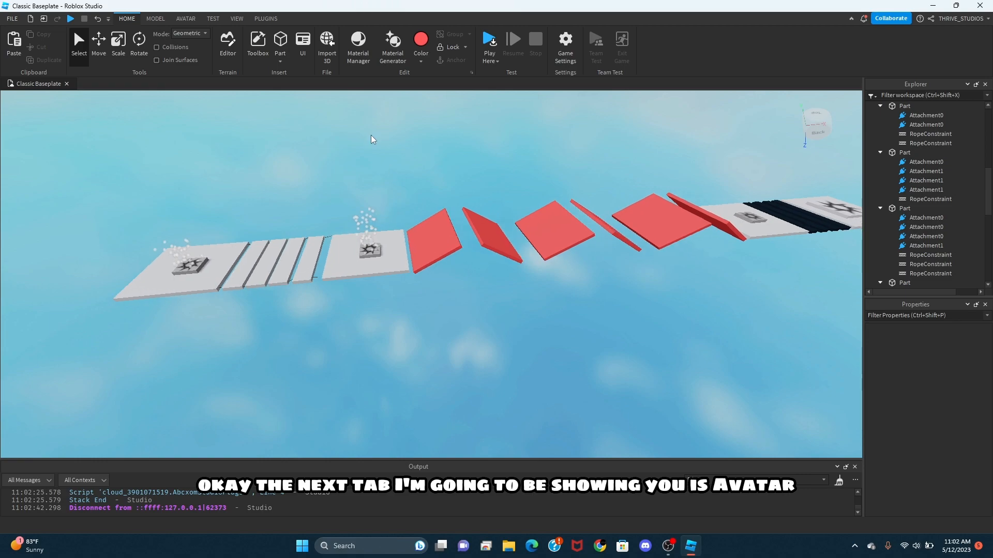
# Step: Bring the rope bridge and its two checkpoints into view and show the avatar tools
pyautogui.press('w')
pyautogui.press('w')
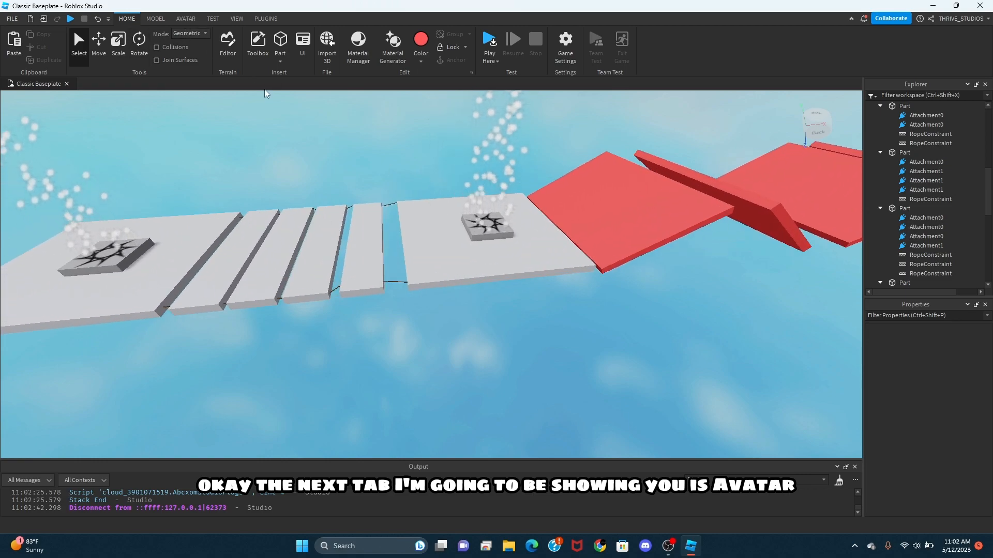
pyautogui.moveTo(270, 137); pyautogui.dragTo(269, 134, button='right')
pyautogui.press('a')
pyautogui.click(182, 19)
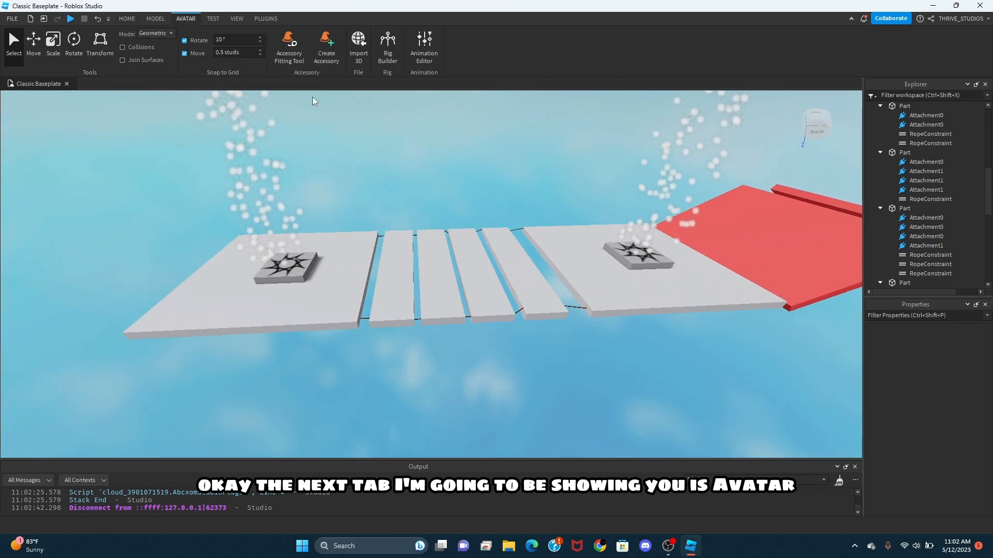
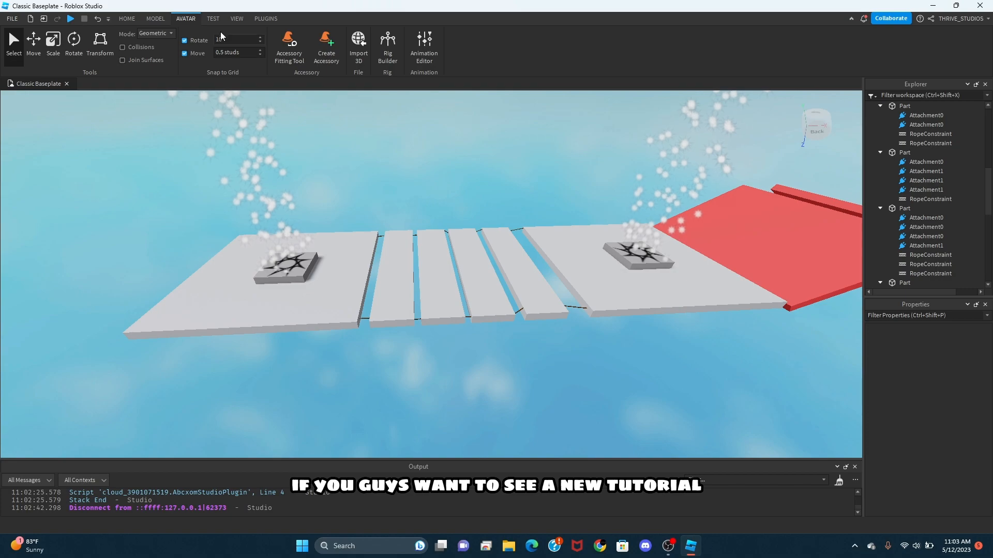
# Step: Preview the obby in device emulation as an iPhone 7 Plus and turn the emulation off again
pyautogui.click(213, 19)
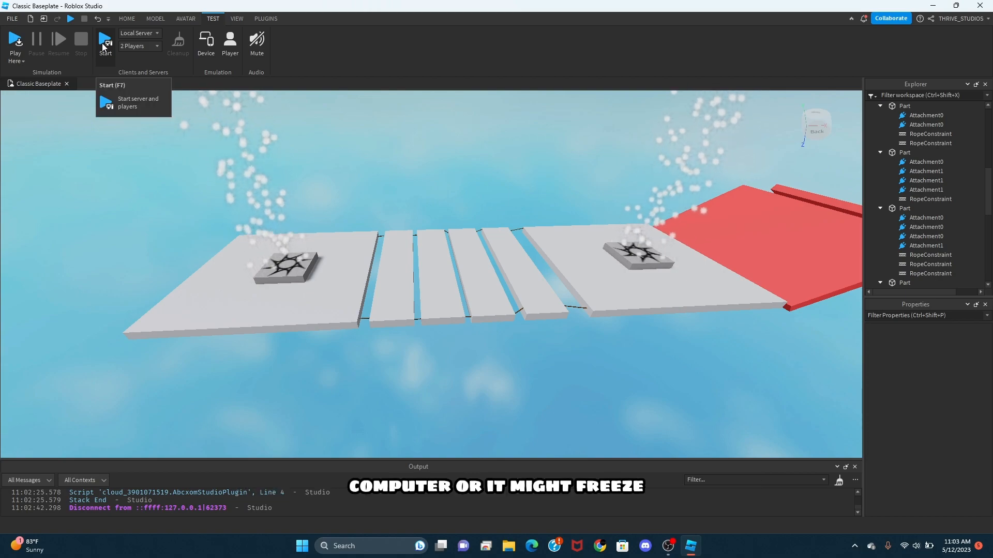
pyautogui.moveTo(376, 132); pyautogui.dragTo(395, 150, button='right')
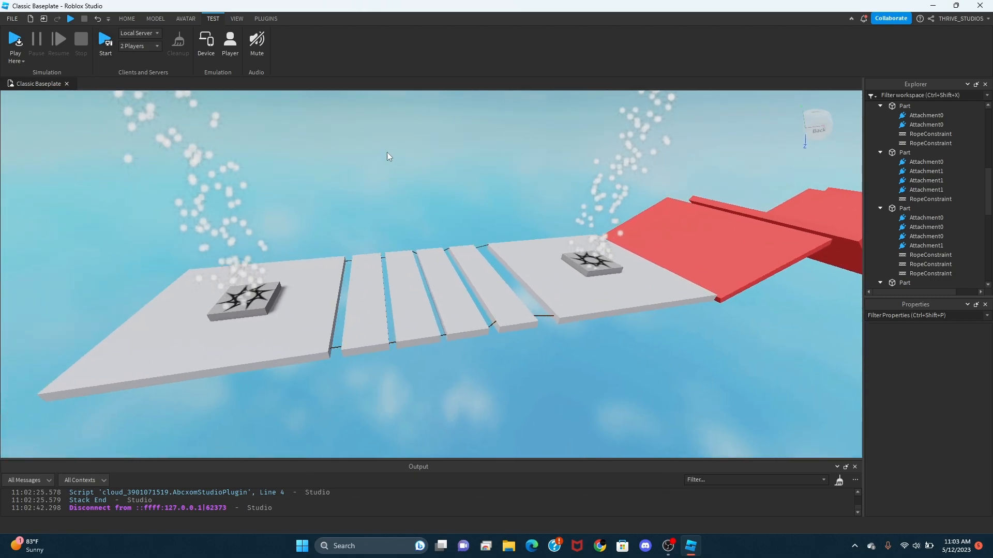
pyautogui.press('d')
pyautogui.press('a')
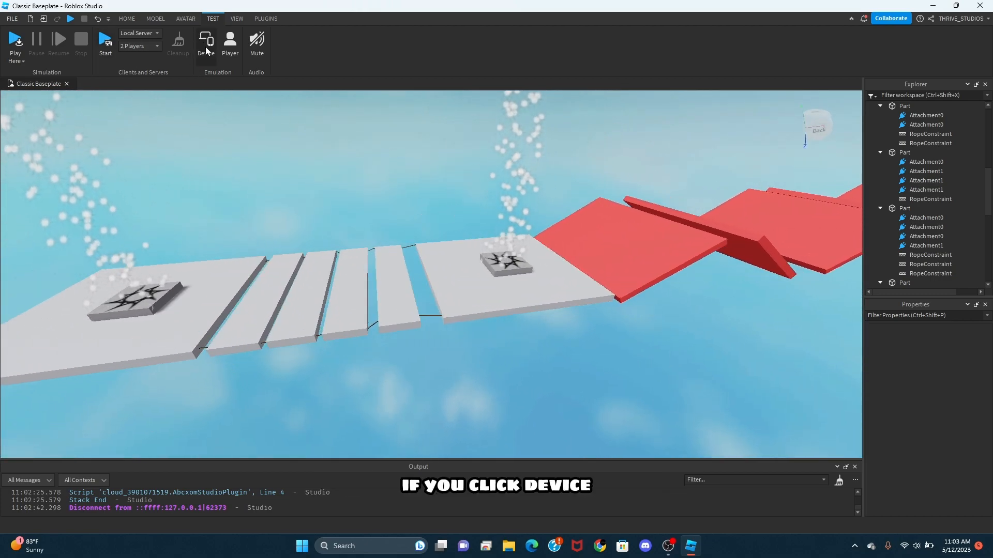
pyautogui.click(207, 48)
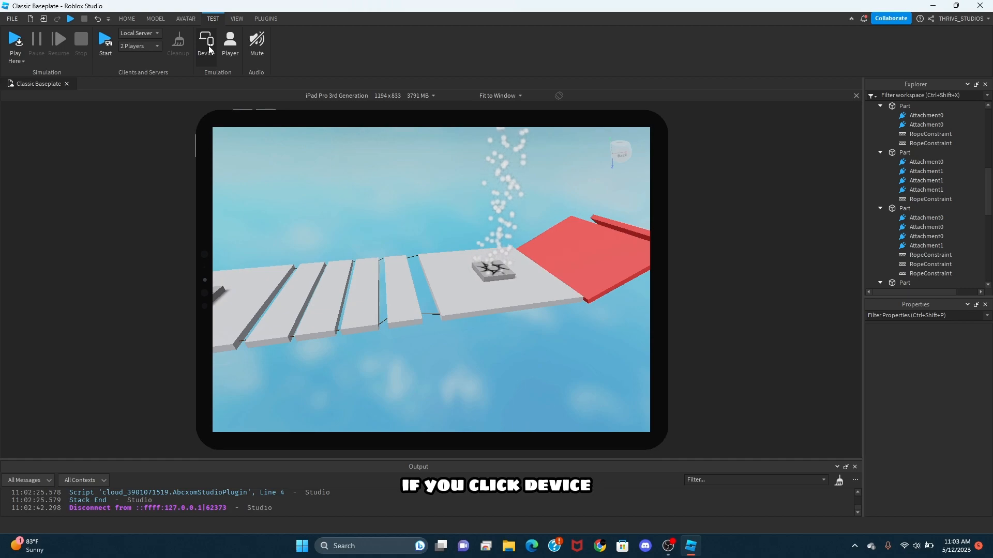
pyautogui.click(335, 96)
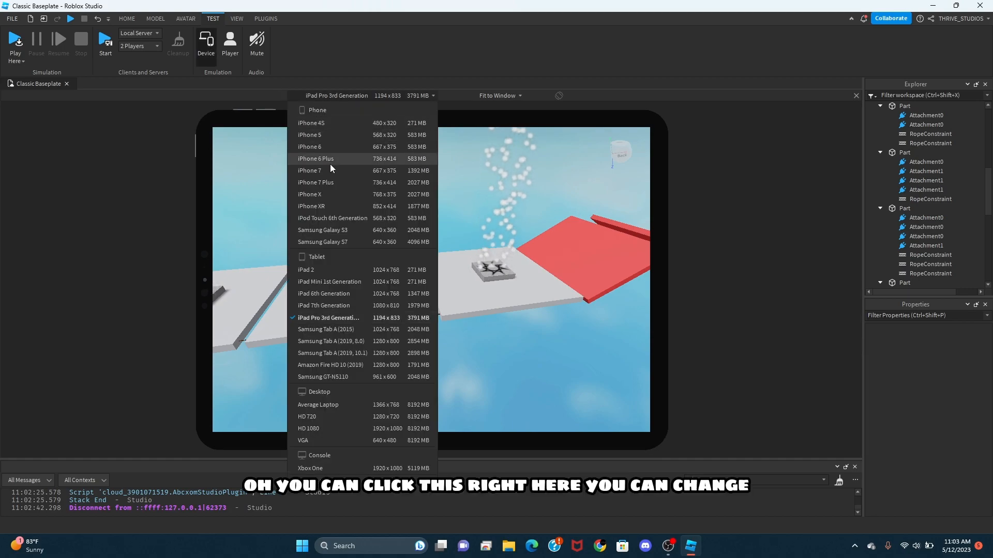
pyautogui.click(339, 184)
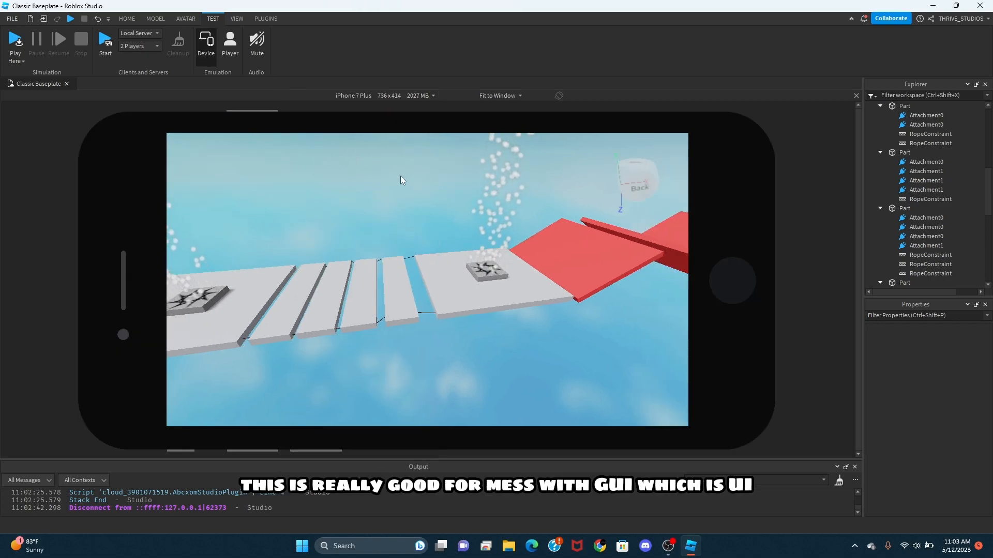
pyautogui.click(206, 41)
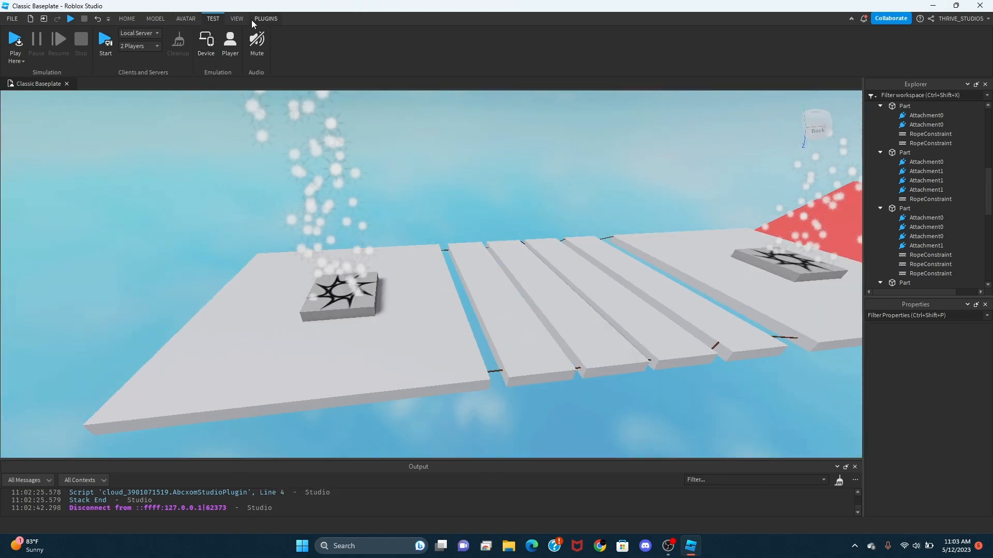
# Step: Switch the Explorer, Properties and Output windows off and back on one after another
pyautogui.click(239, 18)
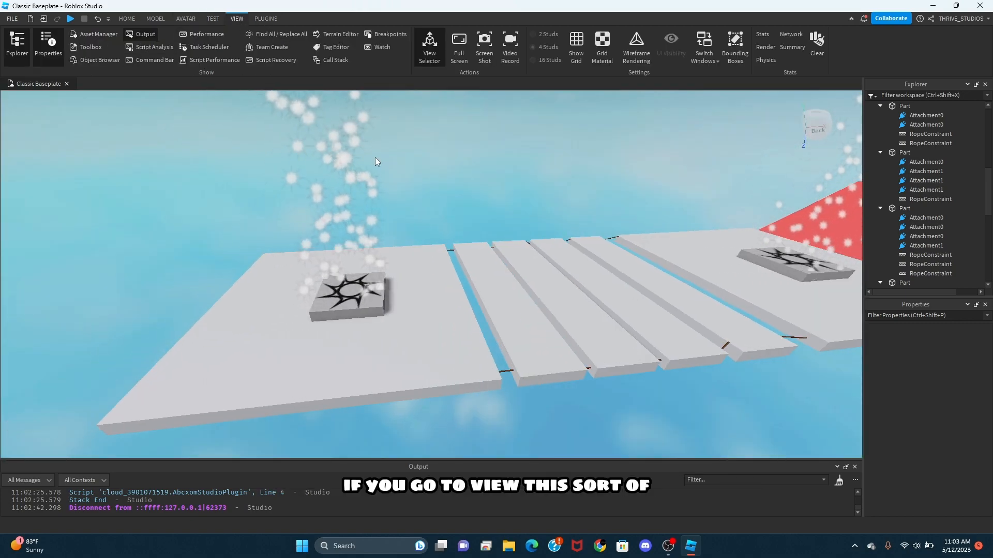
pyautogui.moveTo(375, 157); pyautogui.dragTo(375, 156, button='right')
pyautogui.press('a')
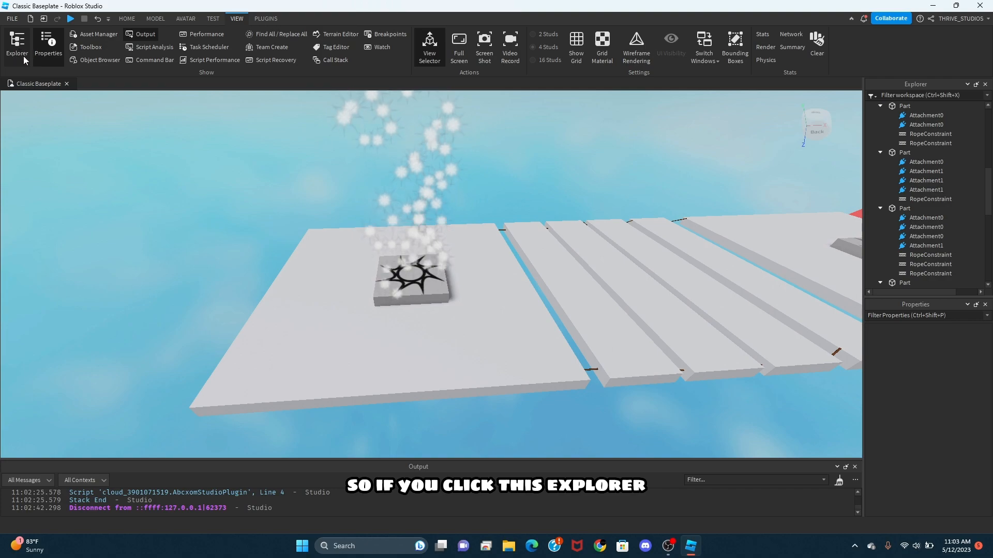
pyautogui.click(22, 55)
pyautogui.click(17, 46)
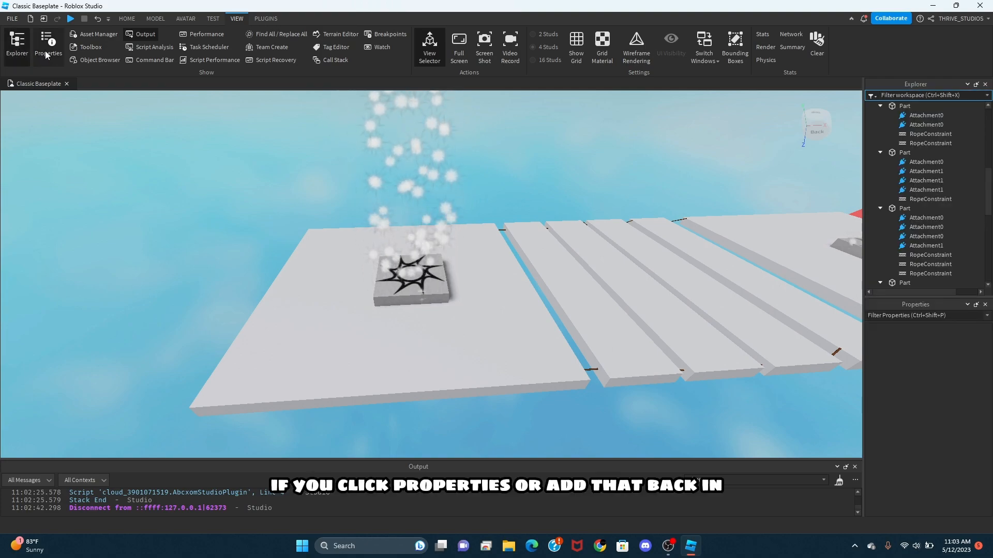
pyautogui.click(45, 53)
pyautogui.click(45, 53)
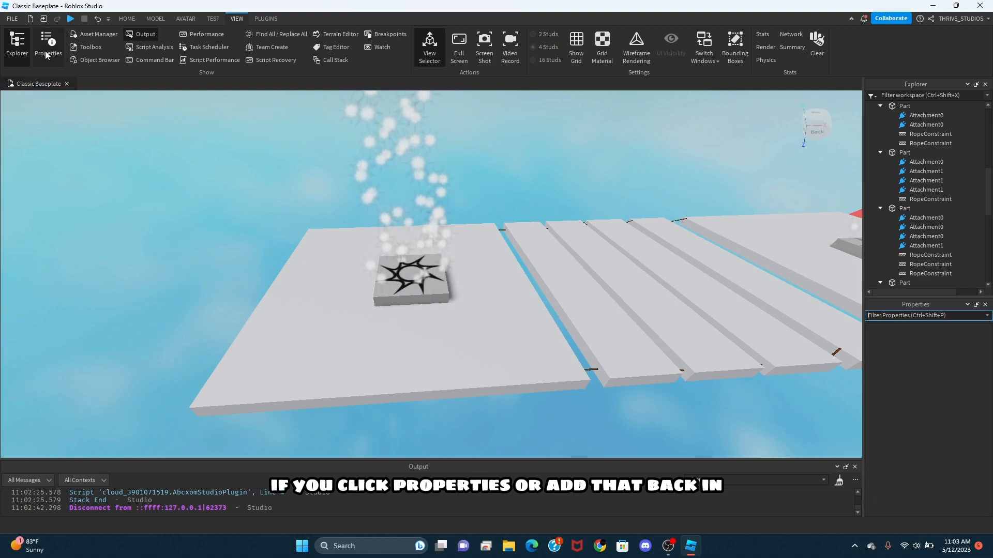
pyautogui.click(45, 54)
pyautogui.click(46, 54)
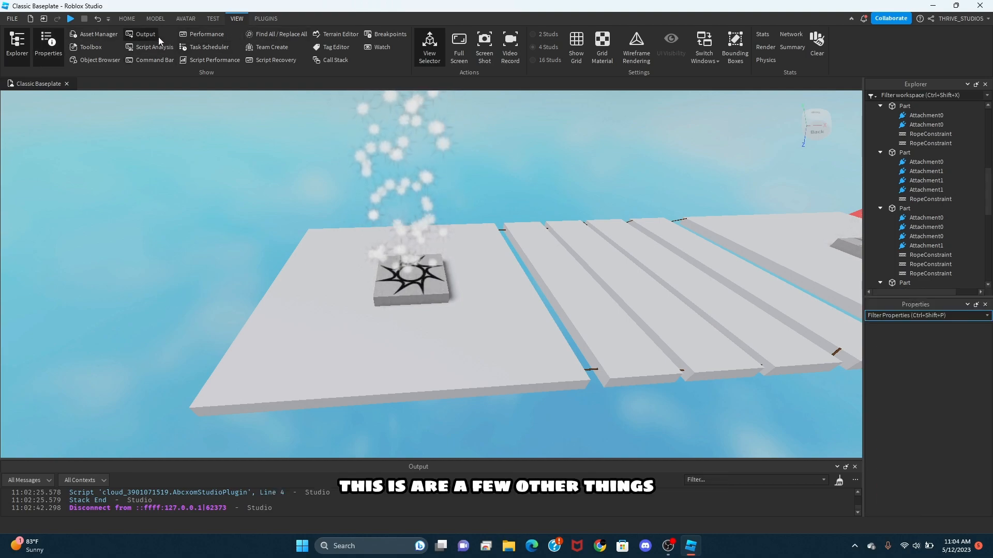
pyautogui.click(139, 32)
pyautogui.click(139, 32)
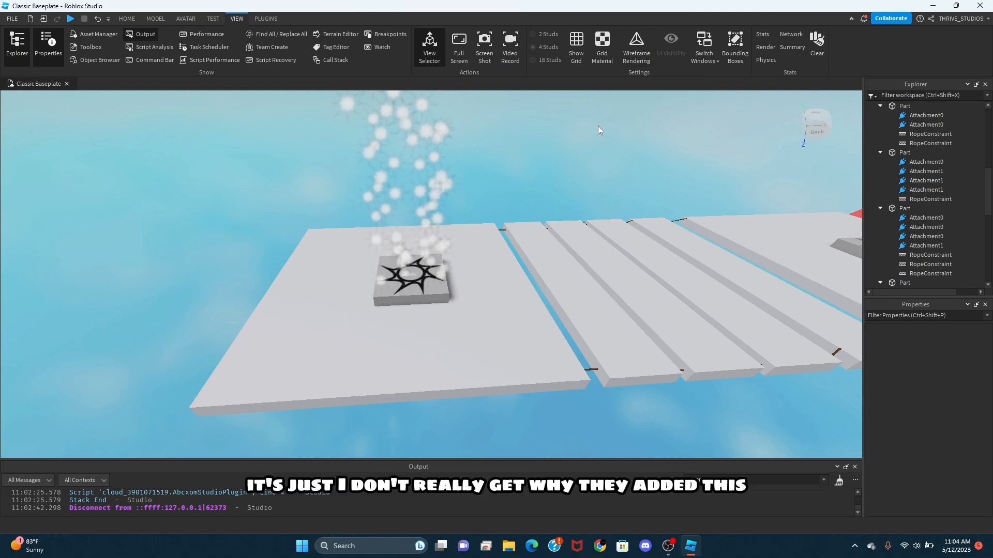
# Step: Preview the whole obby in wireframe rendering and return to the normal rendering
pyautogui.moveTo(598, 126); pyautogui.dragTo(672, 84, button='right')
pyautogui.press('s')
pyautogui.press('w')
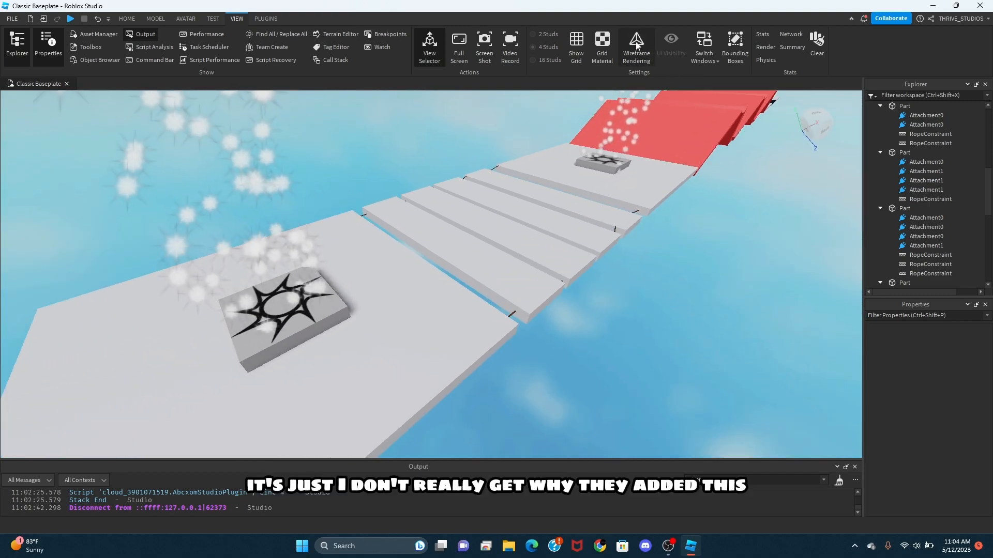
pyautogui.click(636, 47)
pyautogui.press('s')
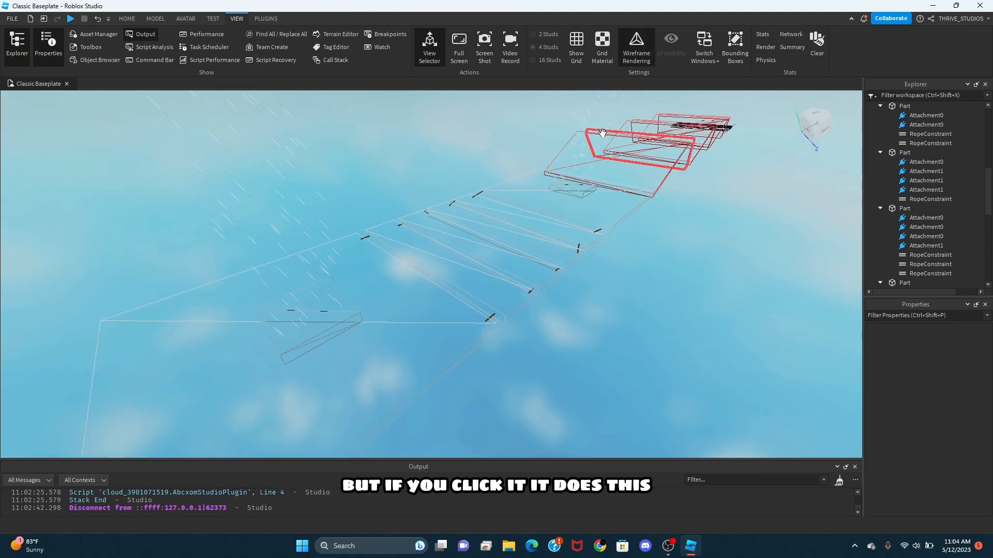
pyautogui.click(626, 49)
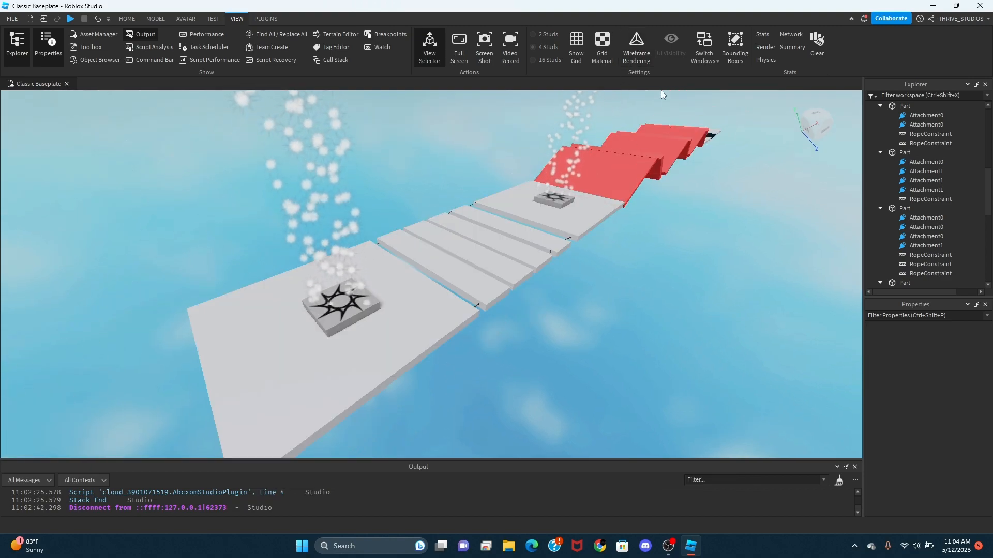
# Step: Show the installed plugin tools
pyautogui.moveTo(551, 105); pyautogui.dragTo(551, 105, button='right')
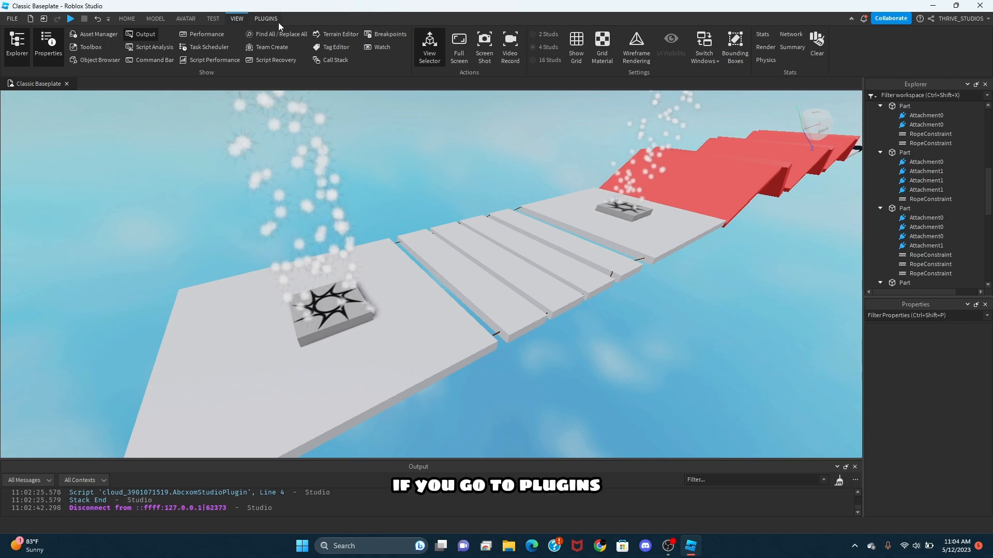
pyautogui.click(276, 21)
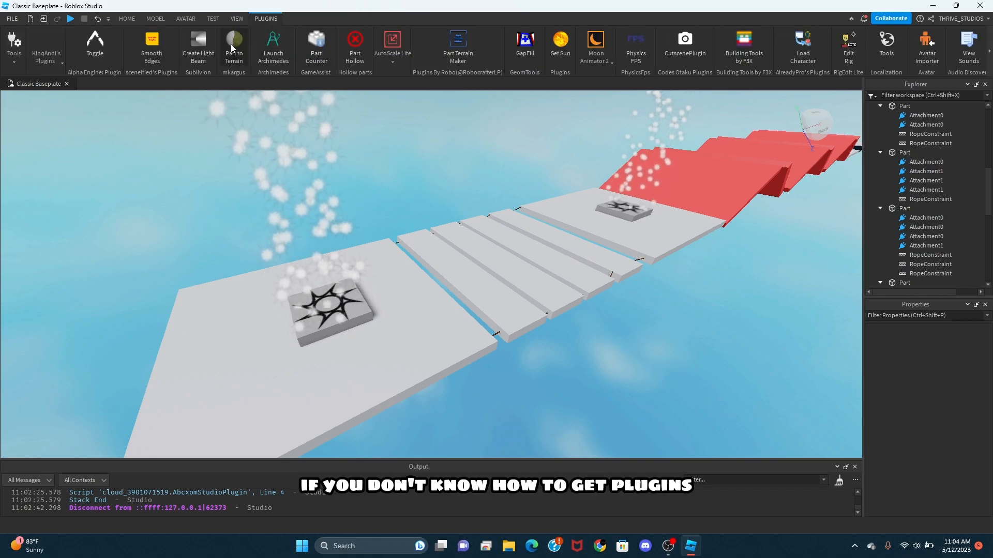
# Step: Show the Plugins category of the Toolbox
pyautogui.click(127, 19)
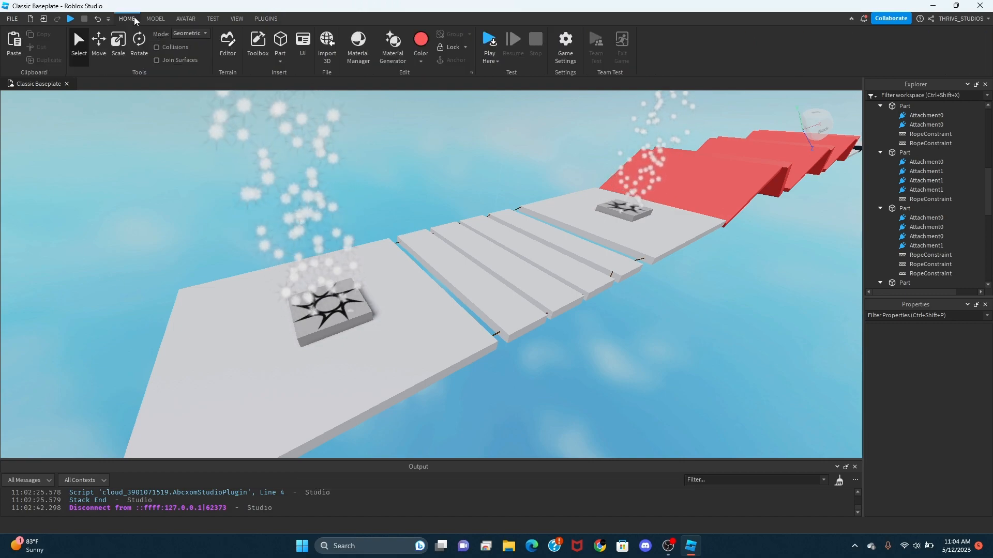
pyautogui.click(260, 40)
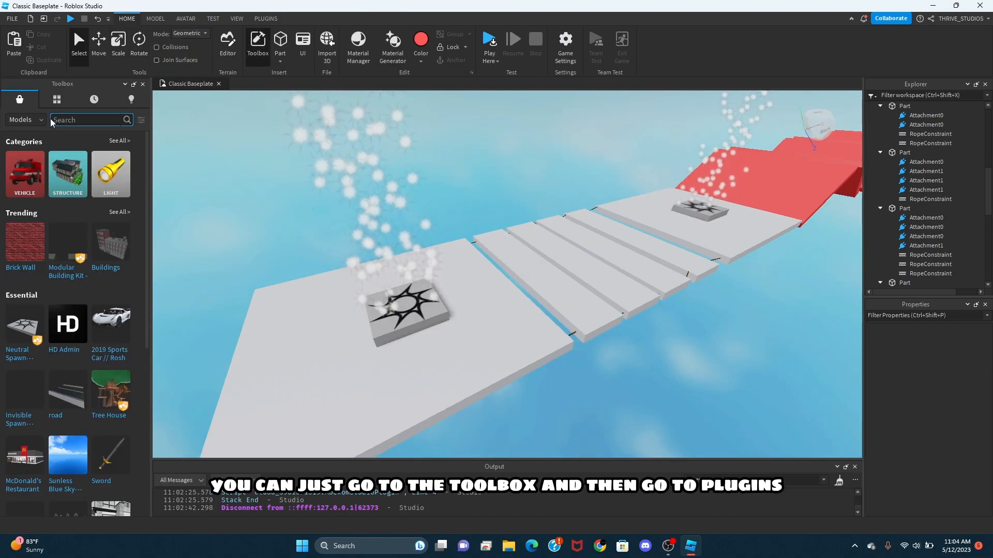
pyautogui.click(23, 120)
pyautogui.click(21, 146)
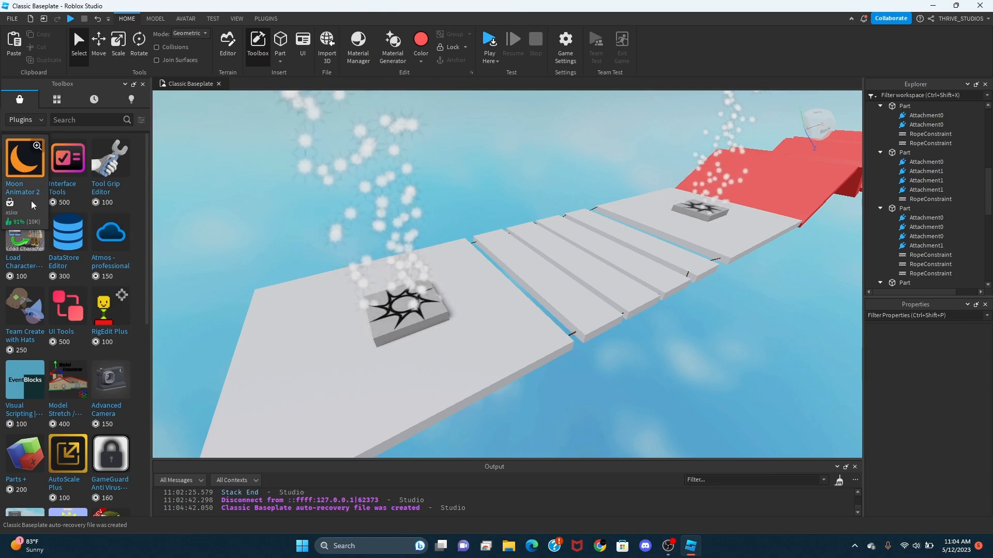
# Step: View the Moon Animator 2 plugin's details, read through its description and close them
pyautogui.click(47, 210)
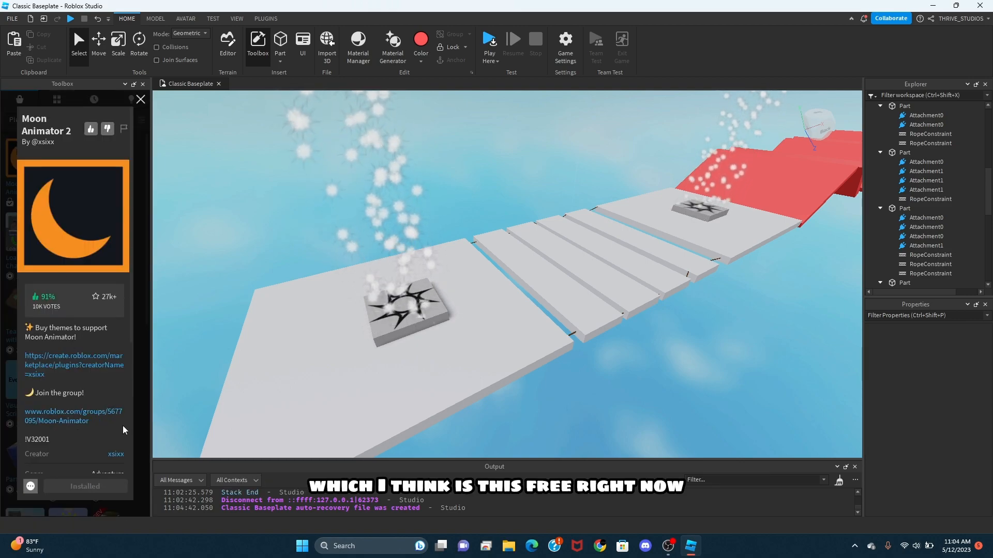
pyautogui.scroll(-4, 125, 429)
pyautogui.scroll(4, 125, 430)
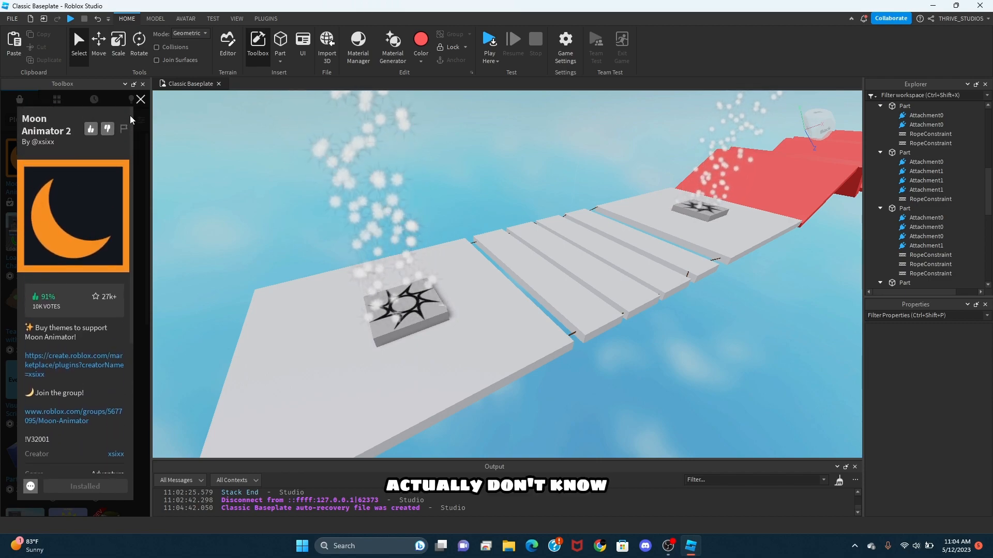
pyautogui.click(140, 99)
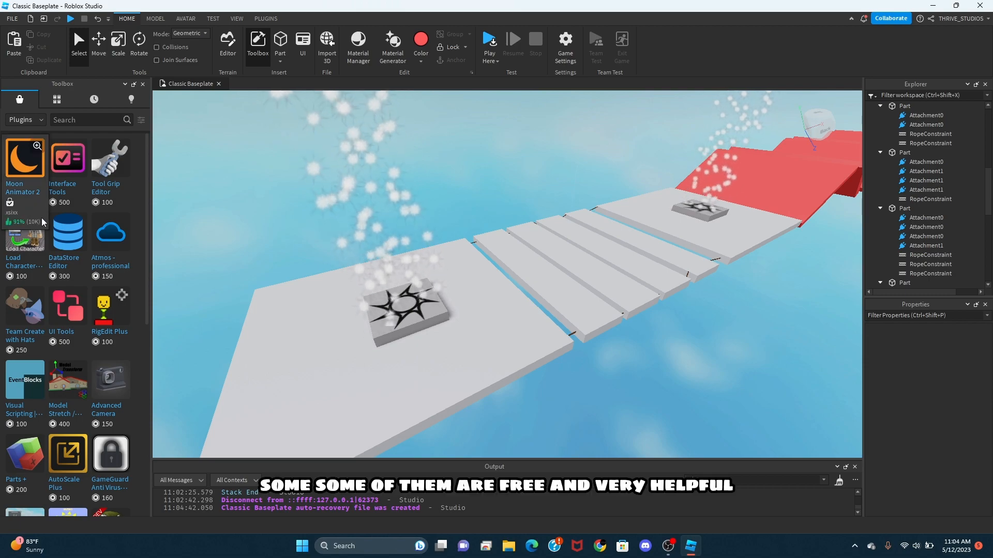
# Step: Browse further through the marketplace plugins, close the Toolbox and show the installed plugin tools
pyautogui.scroll(-3, 42, 223)
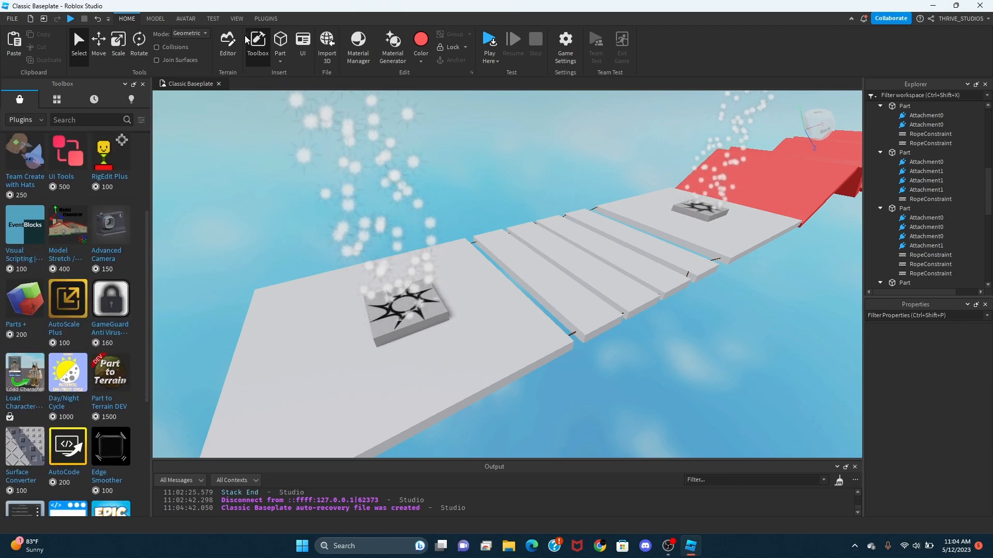
pyautogui.click(261, 34)
pyautogui.click(266, 18)
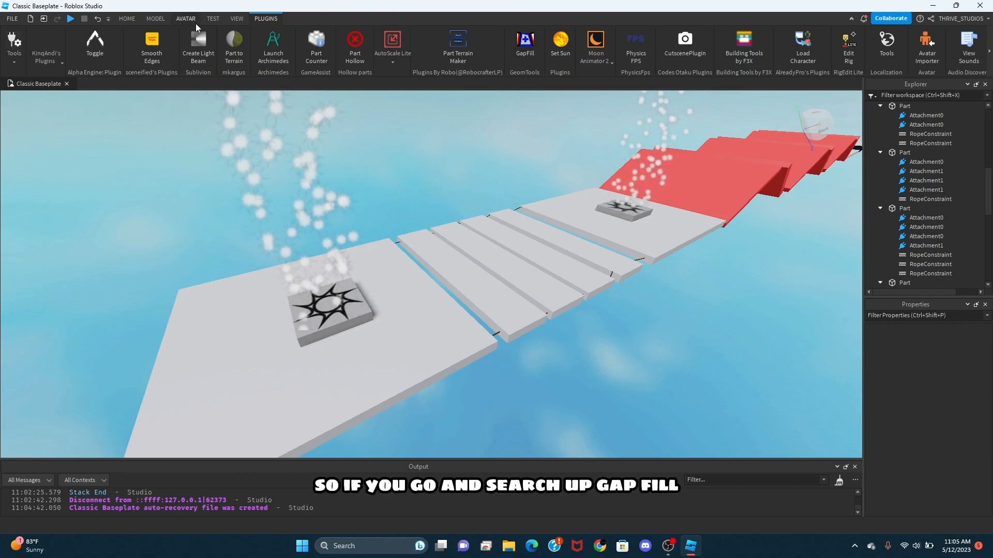
# Step: Search the Toolbox plugins for "Gapfill"
pyautogui.click(128, 20)
pyautogui.click(258, 46)
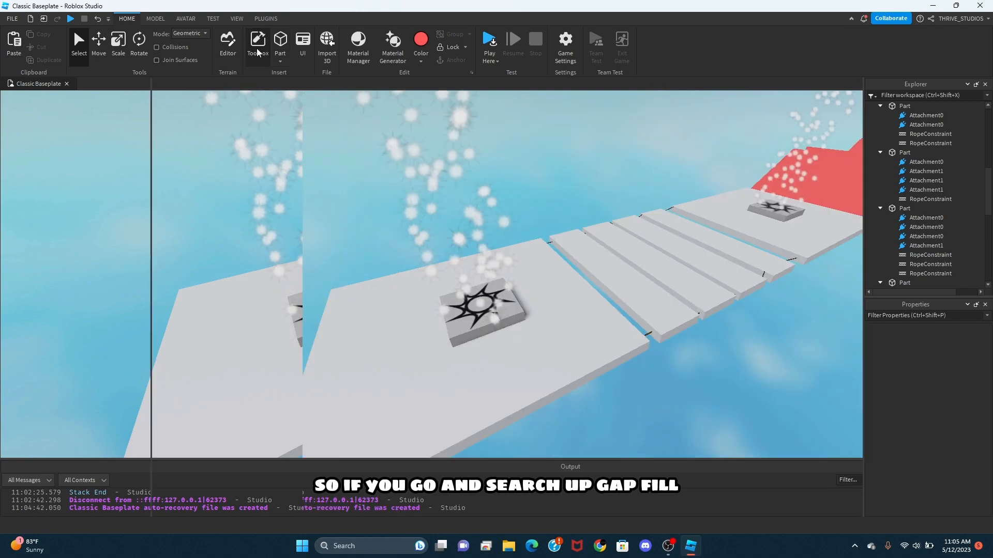
pyautogui.click(95, 118)
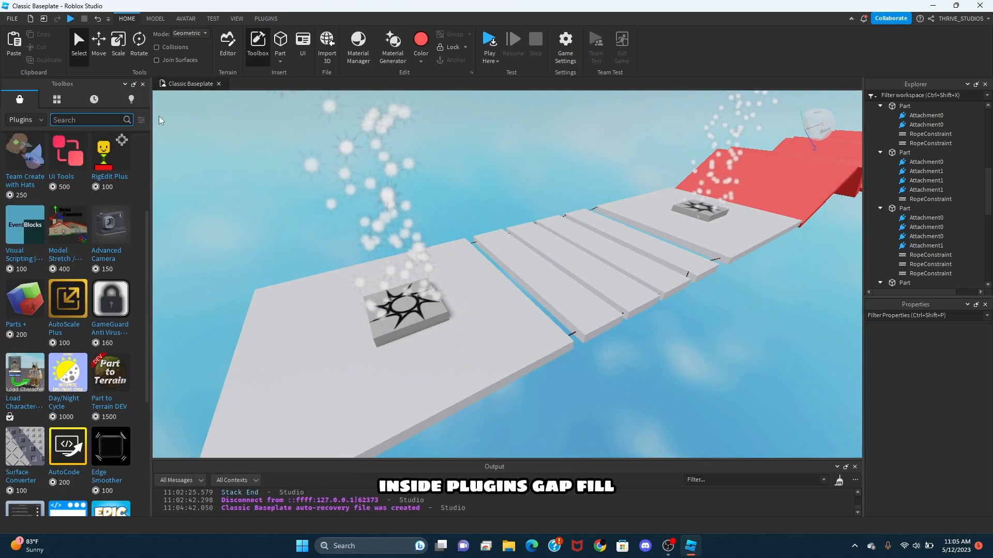
pyautogui.write('Gapf')
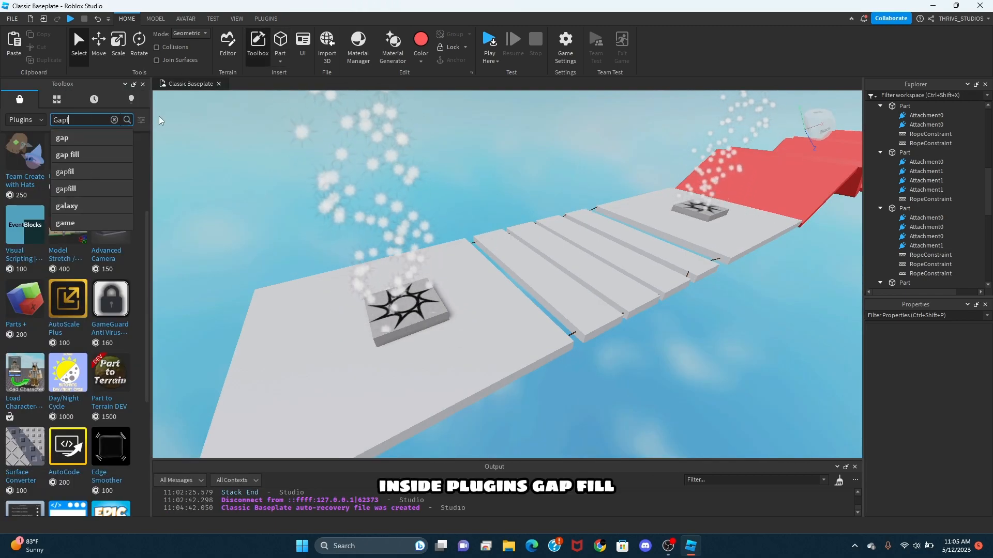
pyautogui.write('ill')
pyautogui.press('Return')
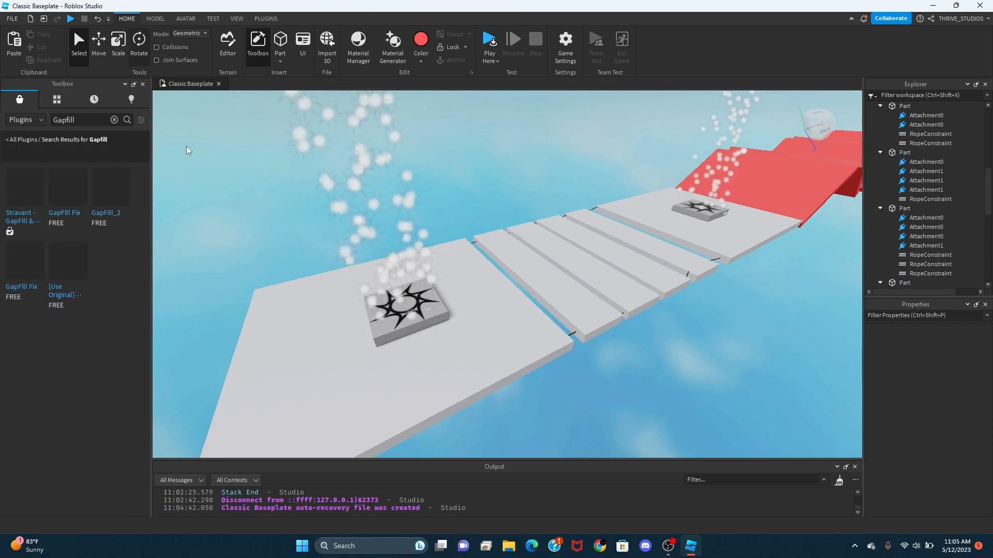
# Step: View the details of the Stravant - GapFill & Extrude plugin, then close them and the Toolbox
pyautogui.moveTo(178, 194); pyautogui.dragTo(156, 196, button='right')
pyautogui.press('d')
pyautogui.moveTo(25, 200)
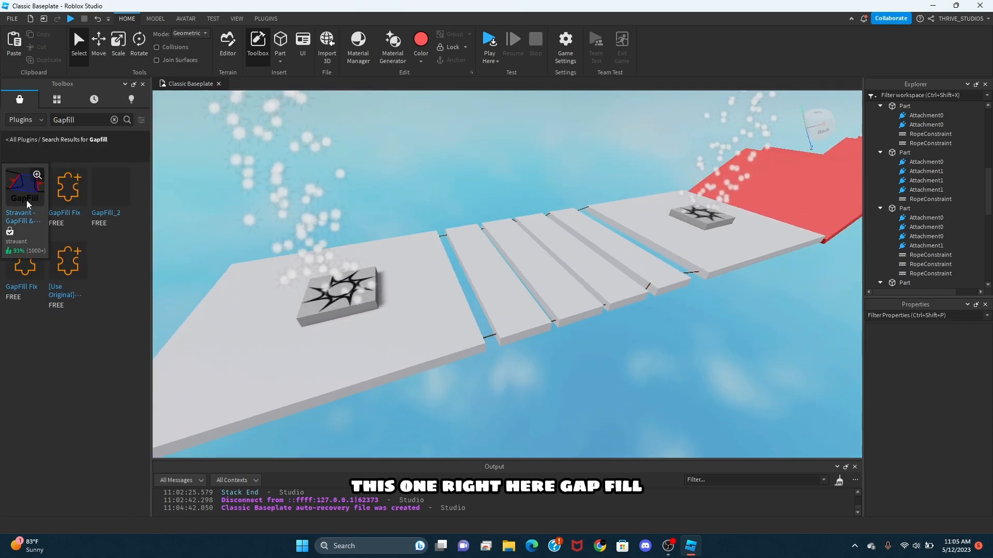
pyautogui.click(27, 204)
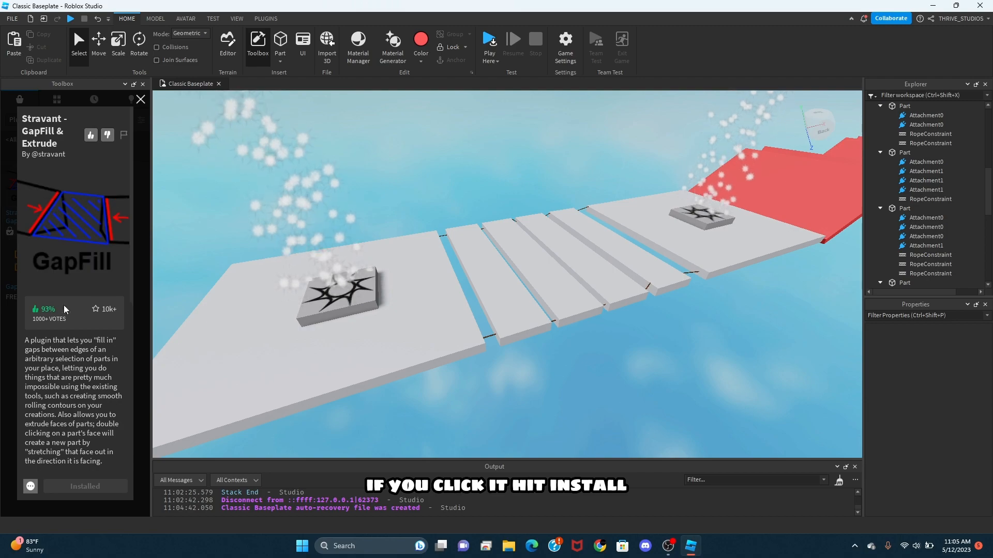
pyautogui.click(140, 99)
pyautogui.click(142, 84)
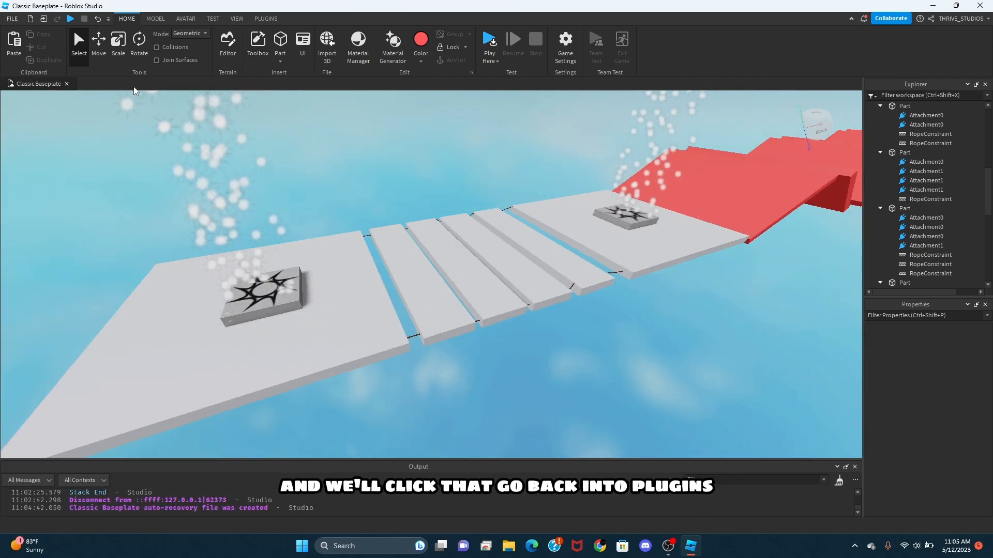
# Step: Use GapFill with Default force direction and Best Guess thickness to bridge the first two red ramps after the rope bridge's far checkpoint
pyautogui.click(265, 18)
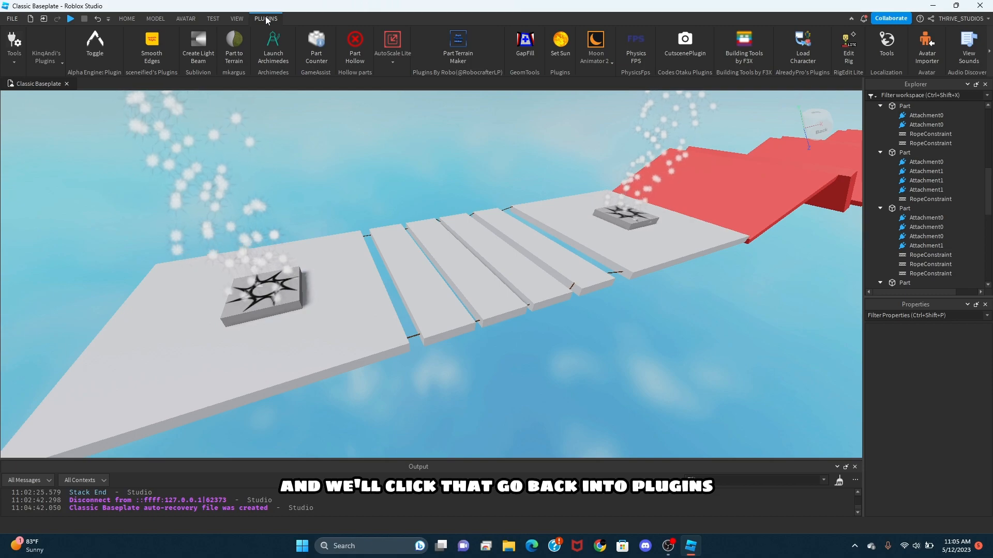
pyautogui.click(525, 44)
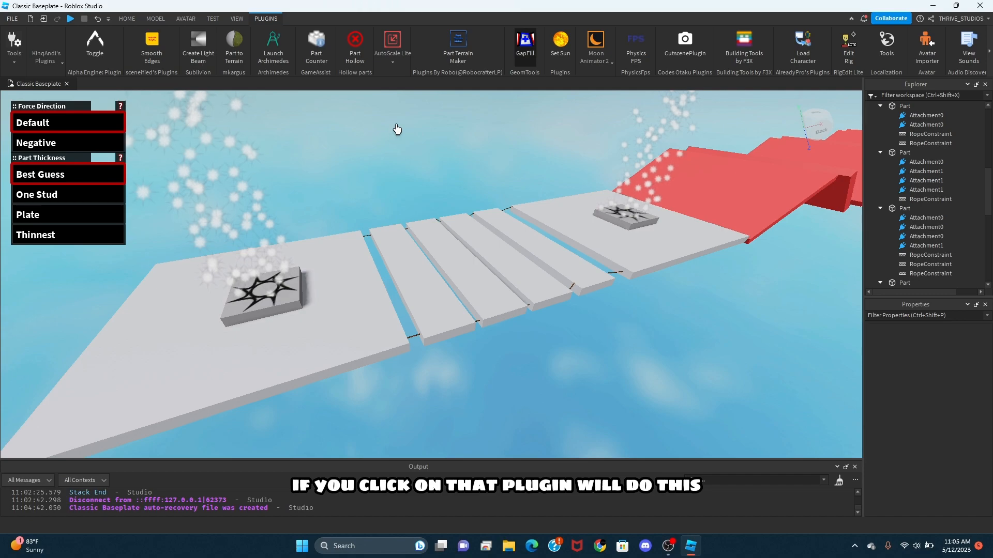
pyautogui.scroll(3, 330, 173)
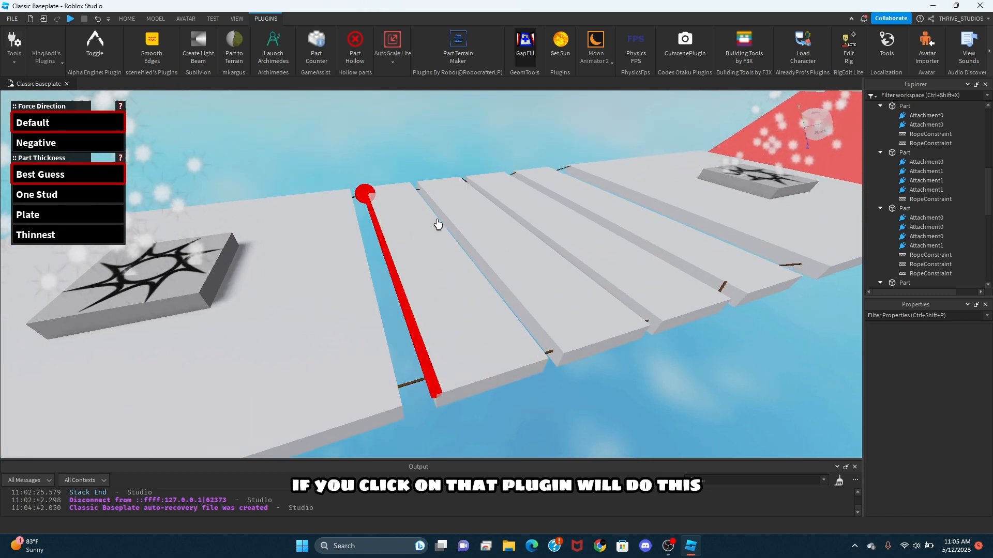
pyautogui.press('a')
pyautogui.moveTo(233, 135); pyautogui.dragTo(301, 132, button='right')
pyautogui.press('w')
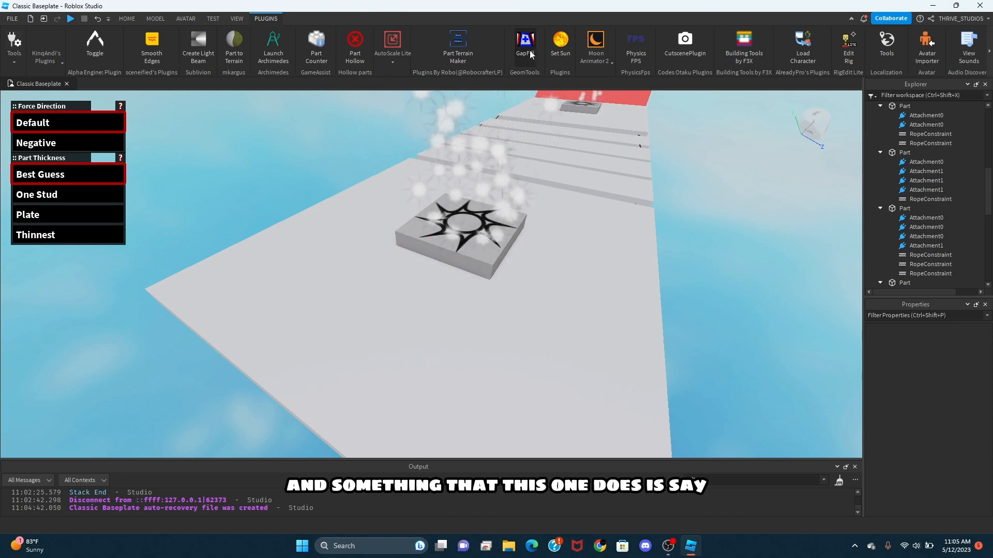
pyautogui.press('w')
pyautogui.moveTo(572, 185); pyautogui.dragTo(463, 296, button='right')
pyautogui.click(524, 56)
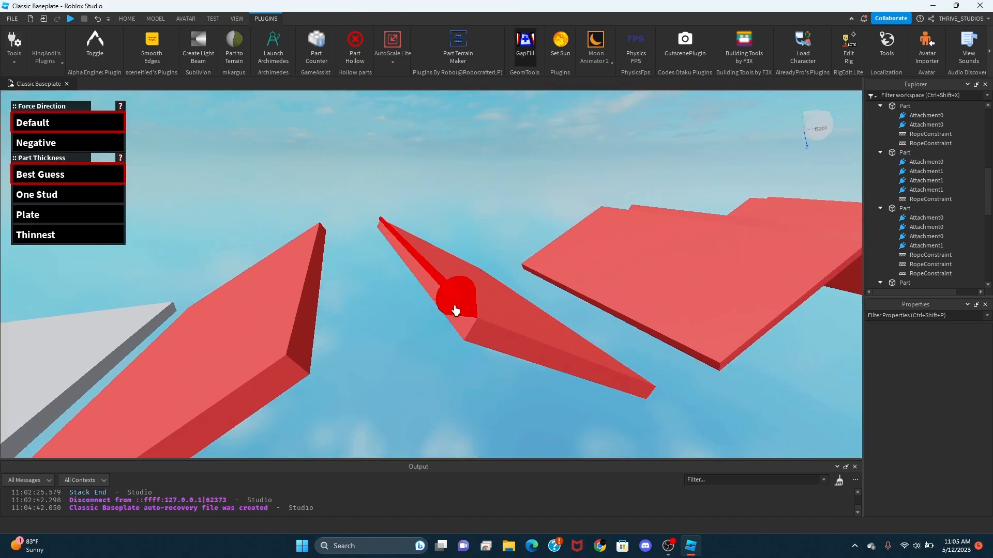
pyautogui.click(304, 332)
# Step: Fill the gap between the last two red ramps before the far checkpoint with GapFill
pyautogui.press('s')
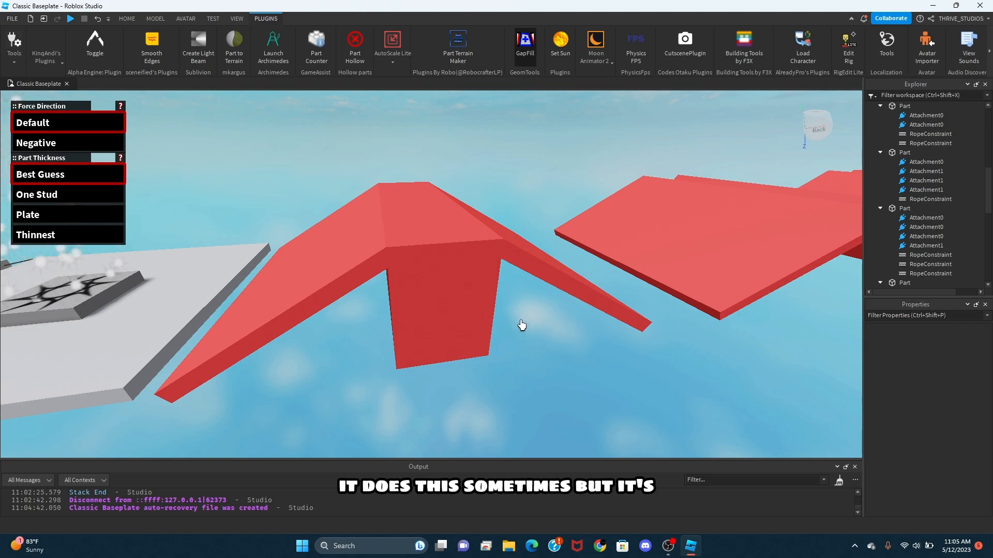
pyautogui.press('d')
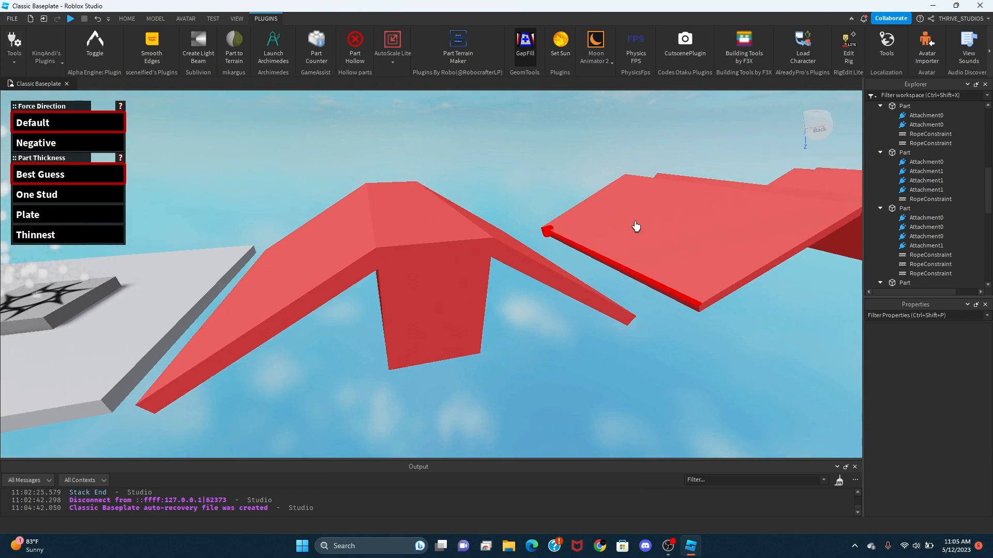
pyautogui.press('d')
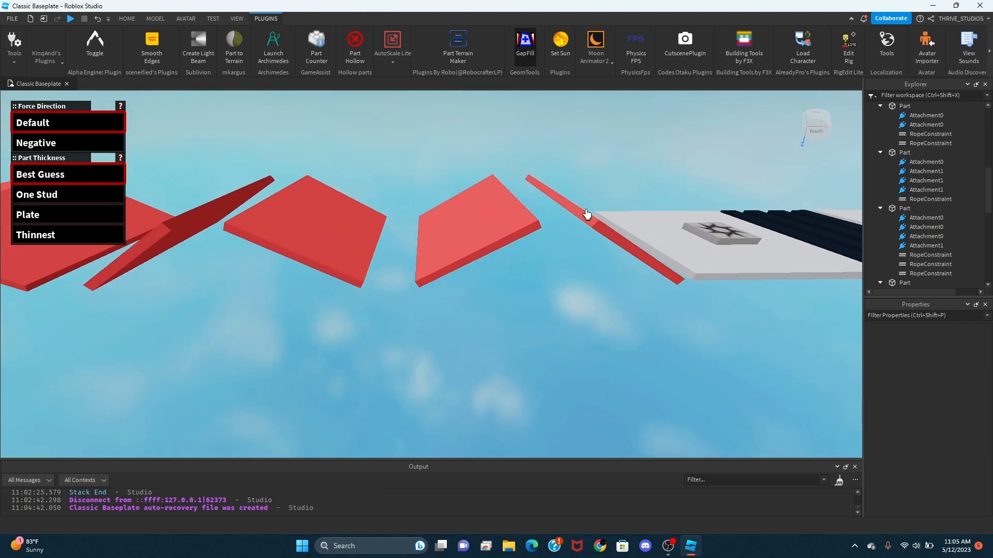
pyautogui.click(523, 211)
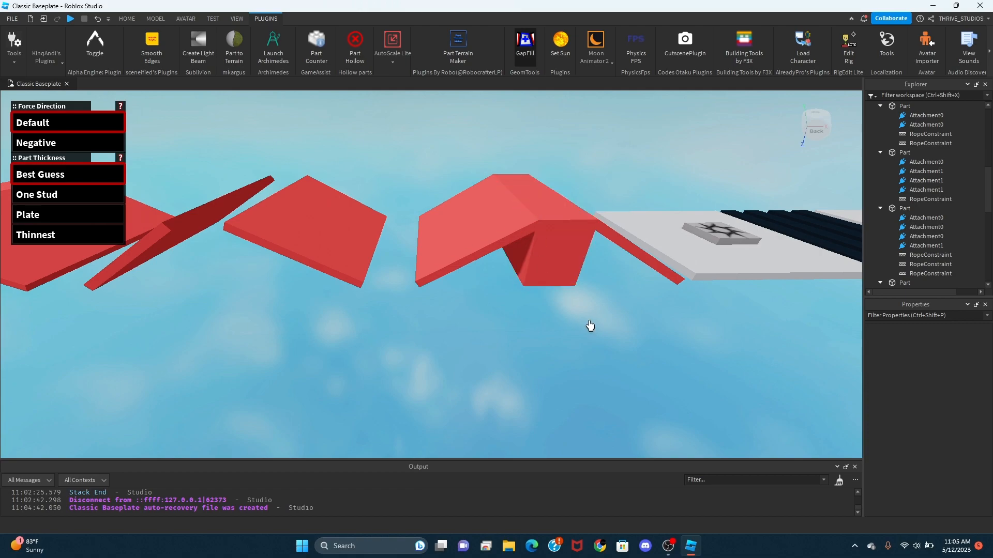
# Step: Try to fill the space beneath the second red ramp from the first bridging piece, and undo that fill
pyautogui.press('a')
pyautogui.press('w')
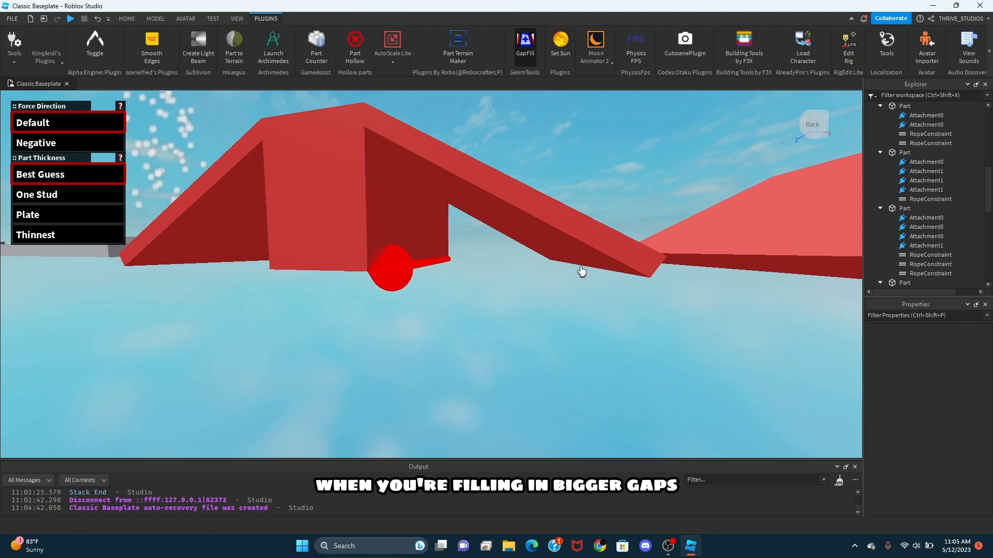
pyautogui.moveTo(621, 300); pyautogui.dragTo(621, 300, button='right')
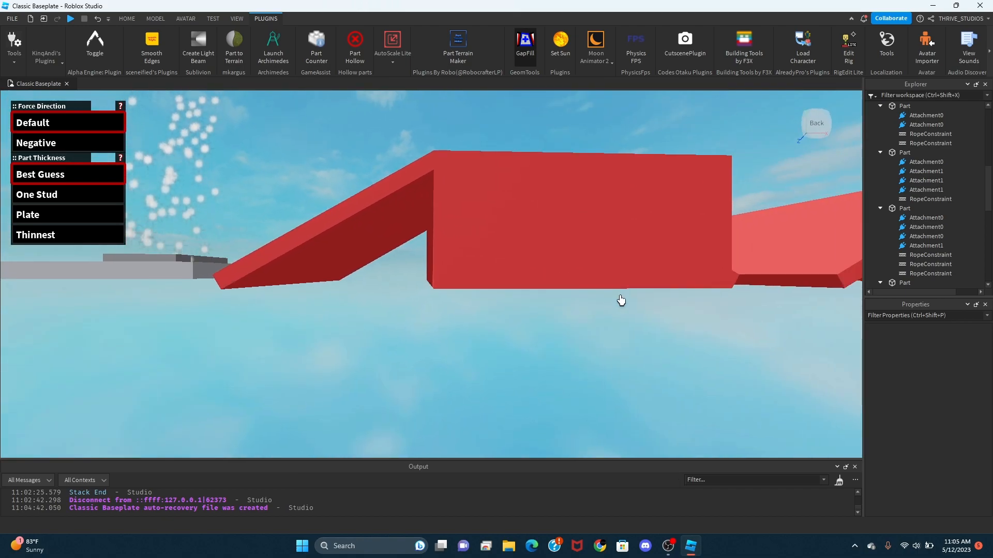
pyautogui.hotkey('ctrl', 'z')
# Step: Fill the space beneath the first red ramp with GapFill and turn the plugin off
pyautogui.moveTo(416, 288); pyautogui.dragTo(417, 288, button='right')
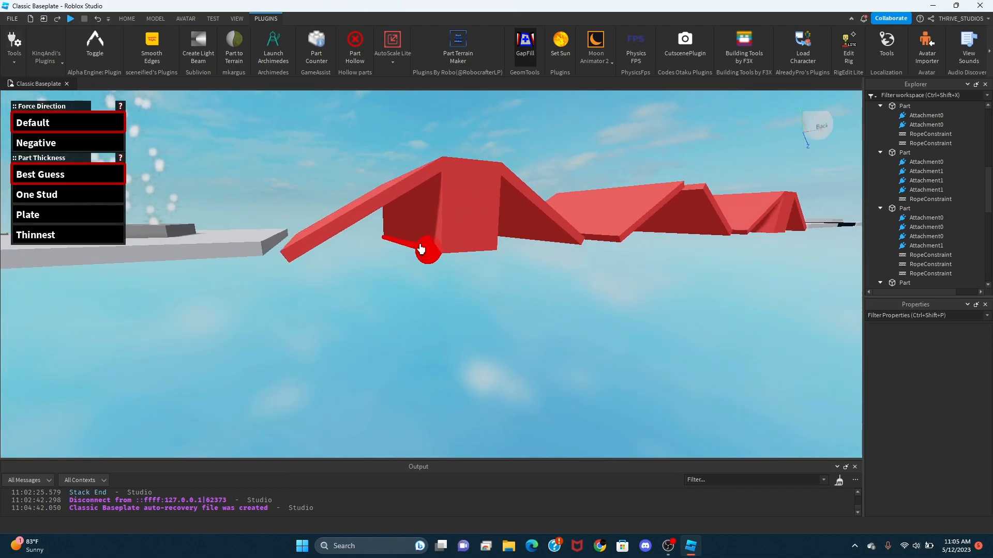
pyautogui.scroll(5, 412, 250)
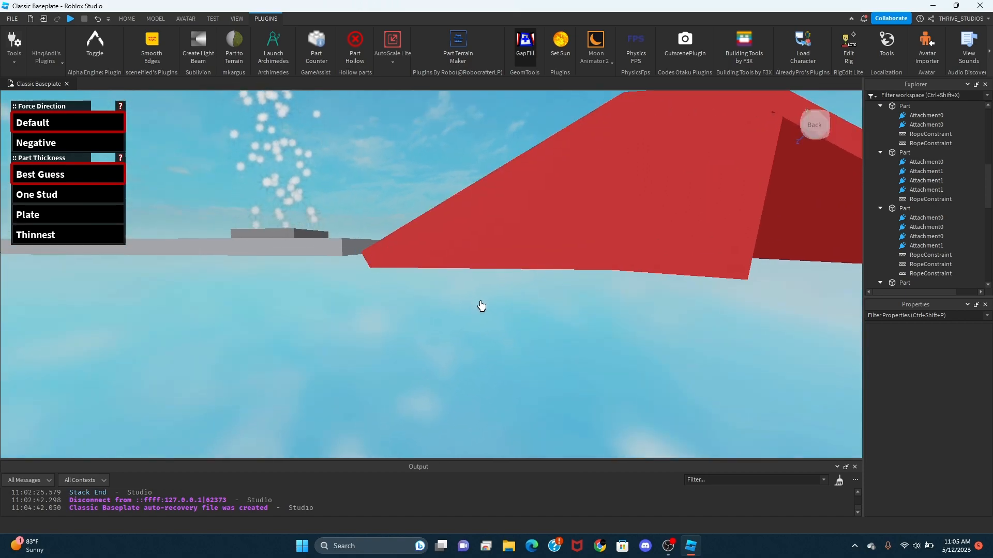
pyautogui.scroll(-10, 480, 306)
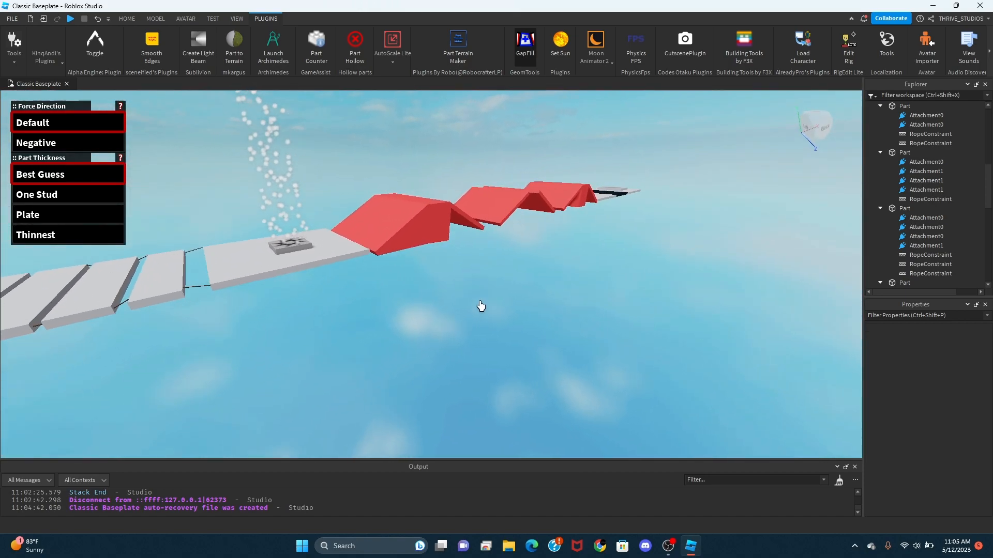
pyautogui.click(528, 47)
pyautogui.moveTo(507, 170); pyautogui.dragTo(506, 170, button='right')
pyautogui.scroll(4, 507, 170)
pyautogui.scroll(-3, 506, 169)
pyautogui.scroll(3, 507, 169)
pyautogui.click(136, 18)
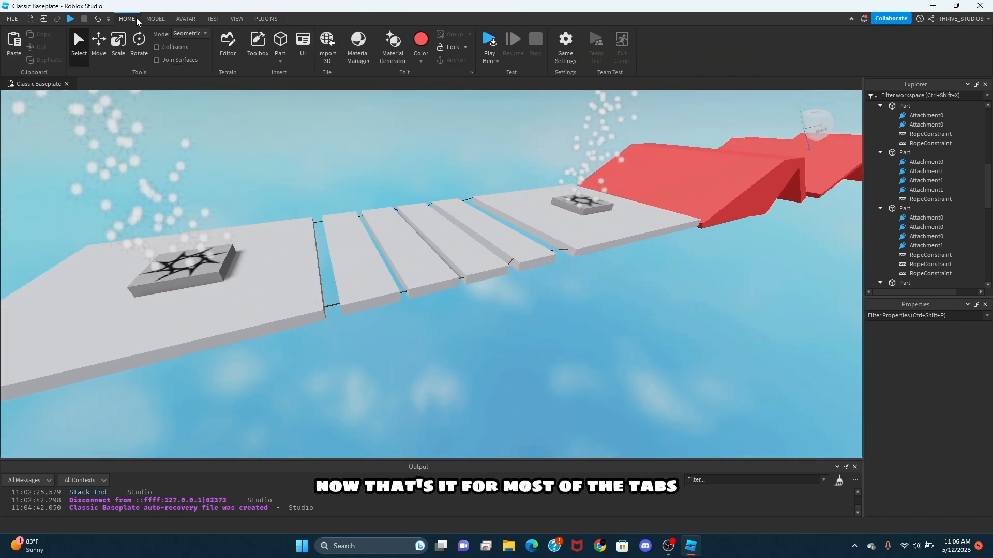
pyautogui.click(262, 19)
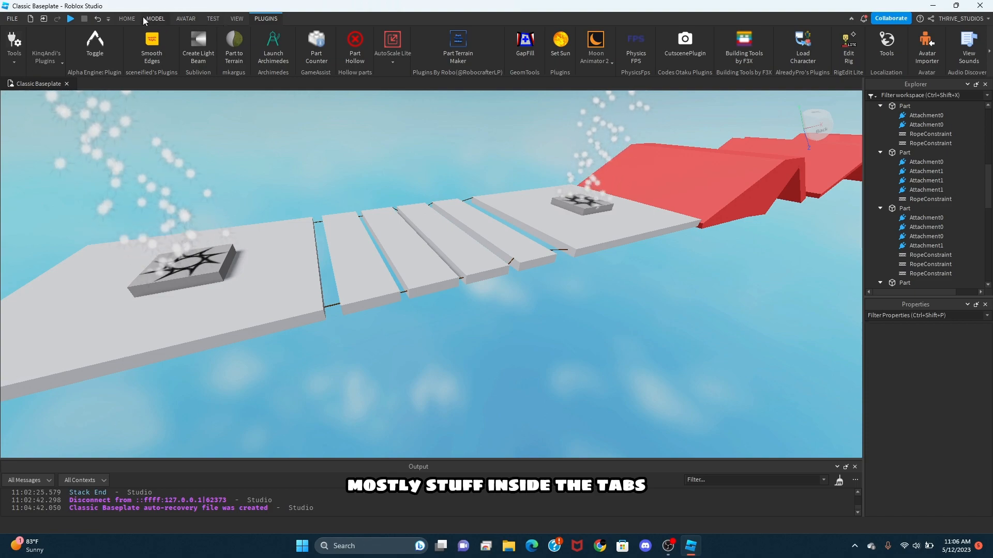
pyautogui.click(127, 19)
# Step: Place a duplicate of the starting checkpoint platform a short gap beyond its outer edge and narrow the copy to a thin strip
pyautogui.press('a')
pyautogui.moveTo(433, 163); pyautogui.dragTo(383, 145, button='right')
pyautogui.press('d')
pyautogui.press('a')
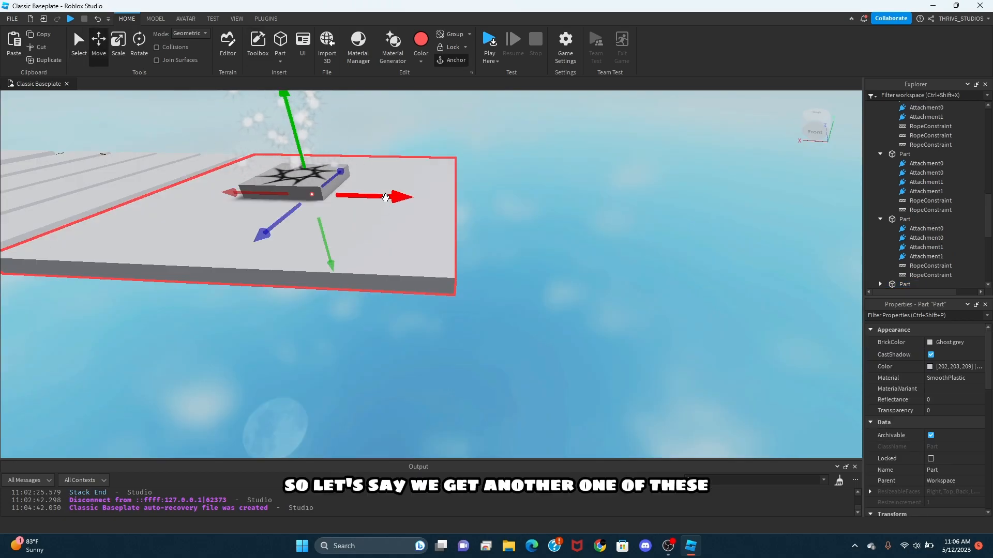
pyautogui.hotkey('ctrl', 'd')
pyautogui.moveTo(385, 198); pyautogui.dragTo(628, 212)
pyautogui.press('d')
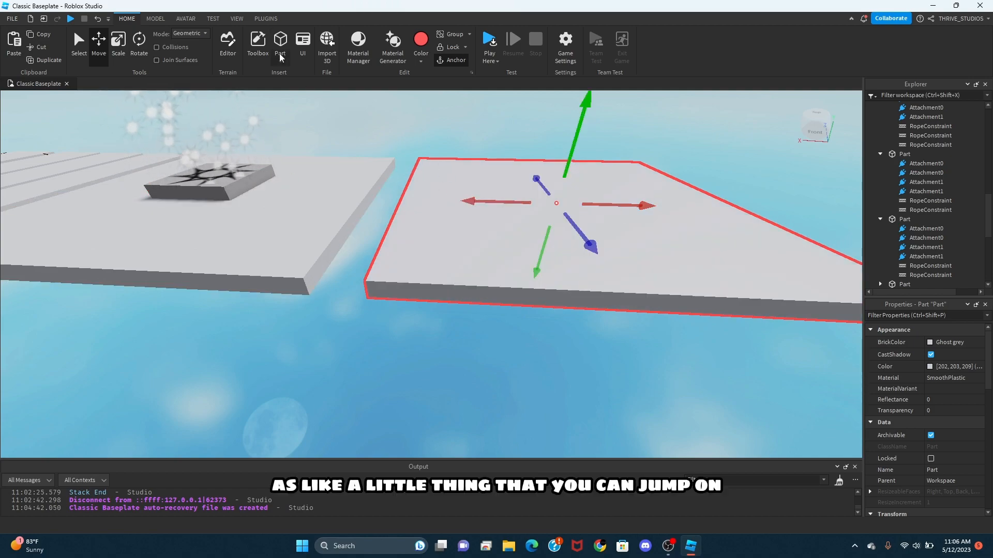
pyautogui.click(120, 43)
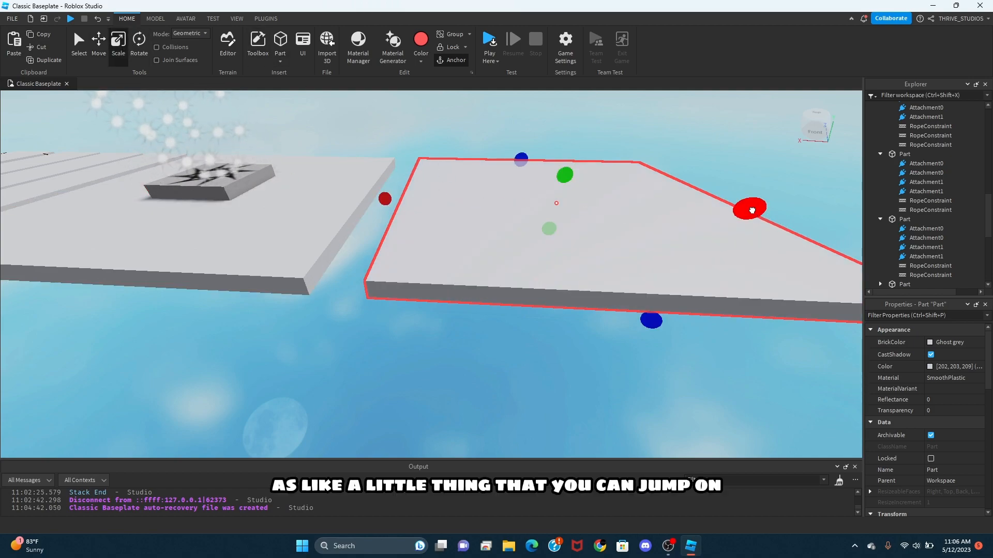
pyautogui.moveTo(751, 210); pyautogui.dragTo(471, 201)
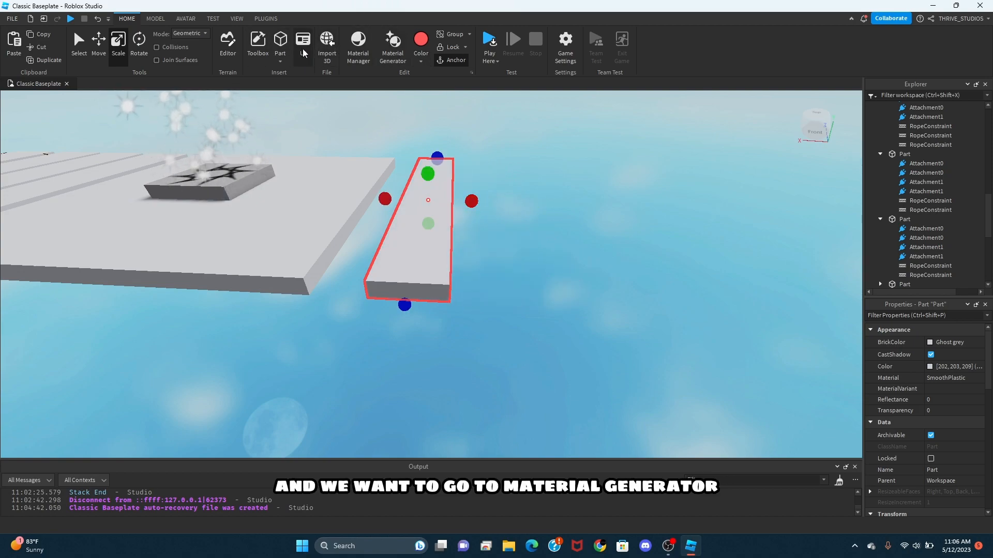
# Step: Open the Material Generator and look through the Rock category in the Material Manager
pyautogui.click(393, 46)
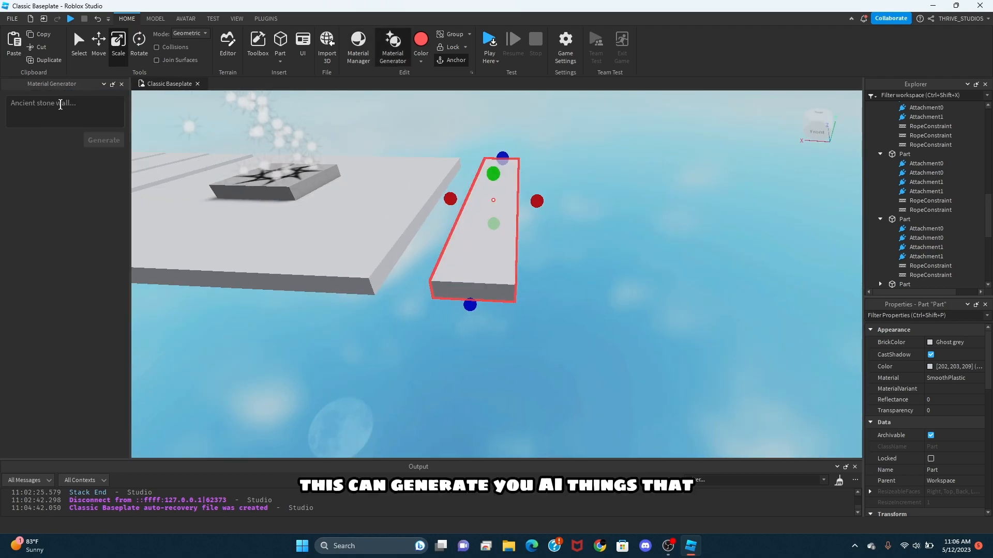
pyautogui.click(356, 46)
pyautogui.click(163, 402)
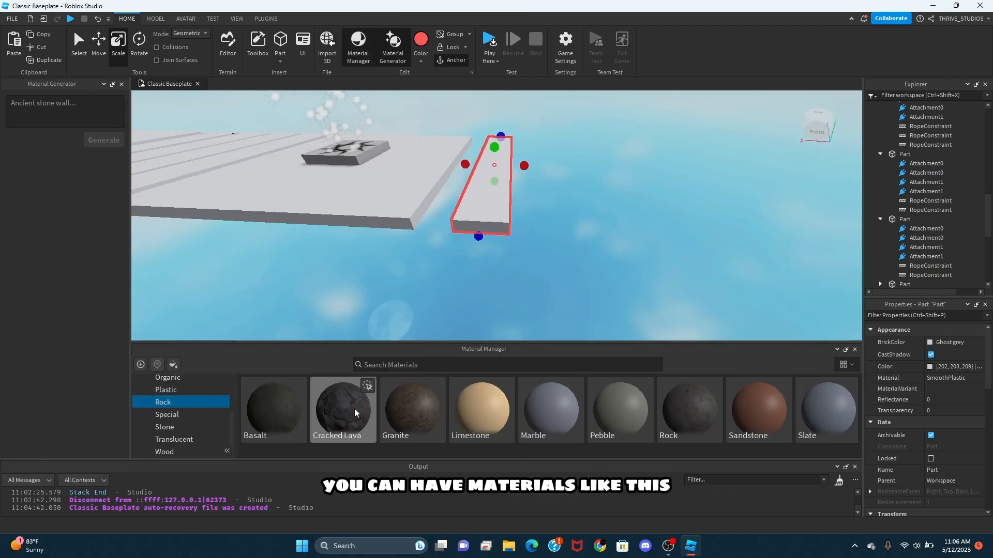
pyautogui.click(357, 49)
# Step: Generate material variants from the prompt "Rocky stone"
pyautogui.click(76, 109)
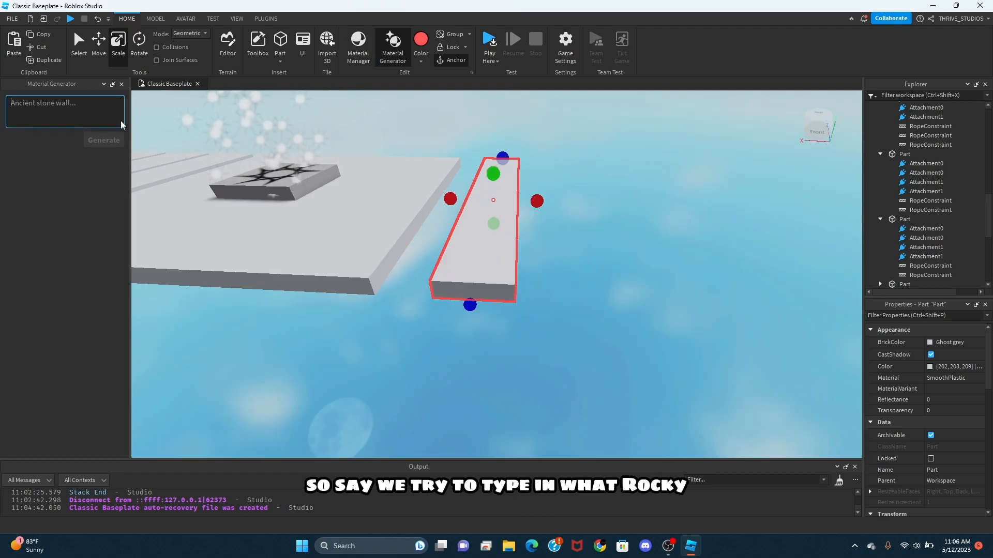
pyautogui.write('Rock')
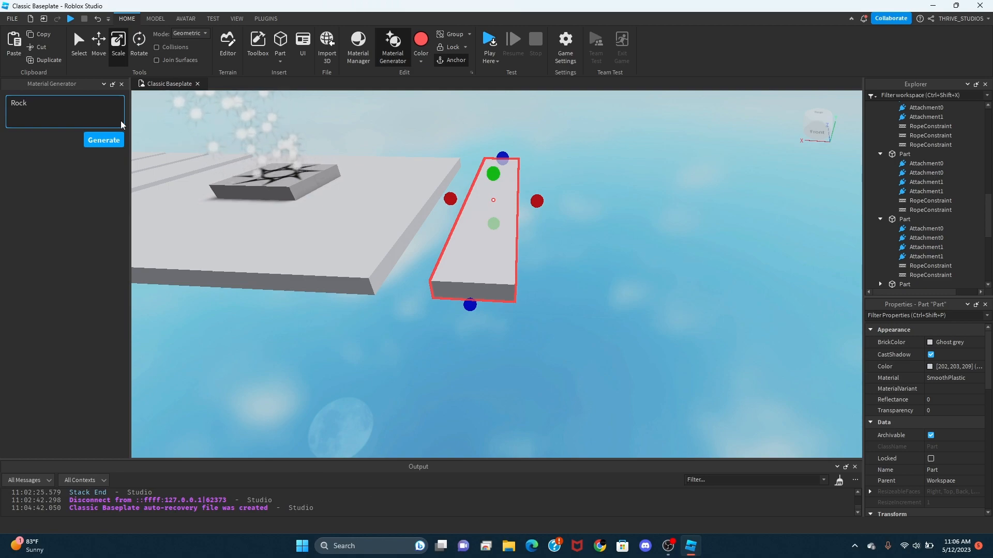
pyautogui.write('y stone')
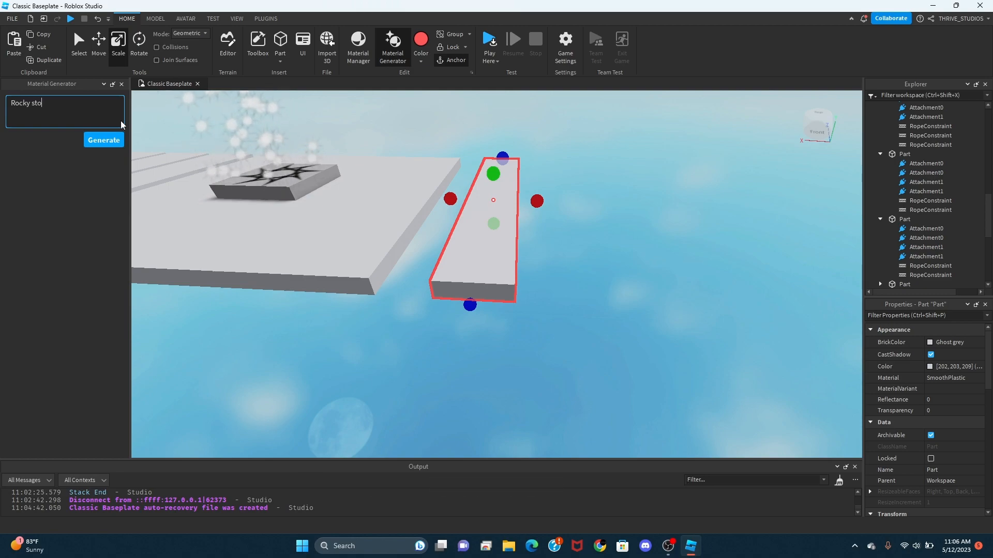
pyautogui.click(98, 140)
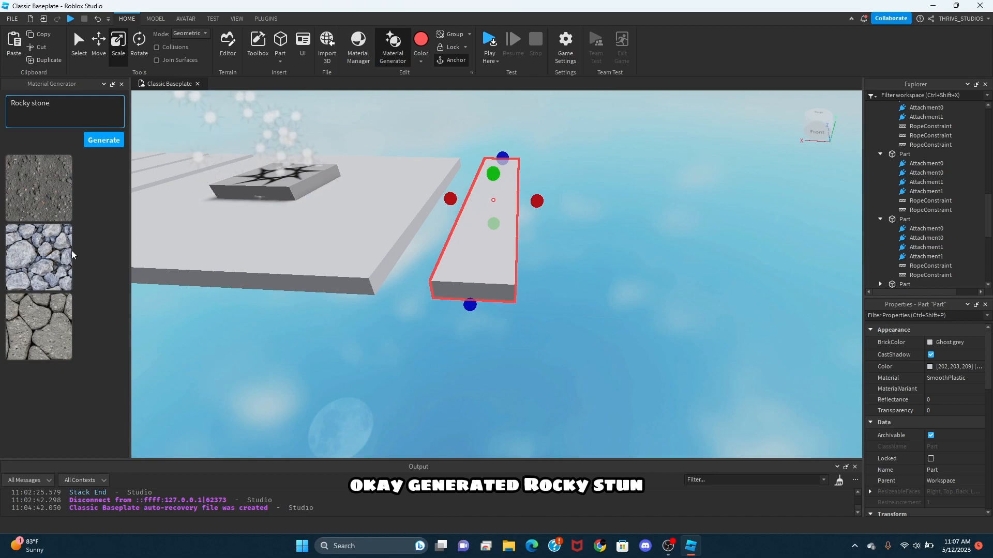
# Step: Preview the first generated rocky stone variant on the selected strip and adjust its studs per tile
pyautogui.click(46, 192)
pyautogui.scroll(3, 259, 238)
pyautogui.moveTo(262, 236); pyautogui.dragTo(261, 238, button='right')
pyautogui.scroll(-3, 261, 237)
pyautogui.scroll(1, 262, 237)
pyautogui.moveTo(95, 281); pyautogui.dragTo(82, 276)
pyautogui.moveTo(363, 210); pyautogui.dragTo(339, 290, button='right')
pyautogui.scroll(-3, 339, 290)
pyautogui.press('w')
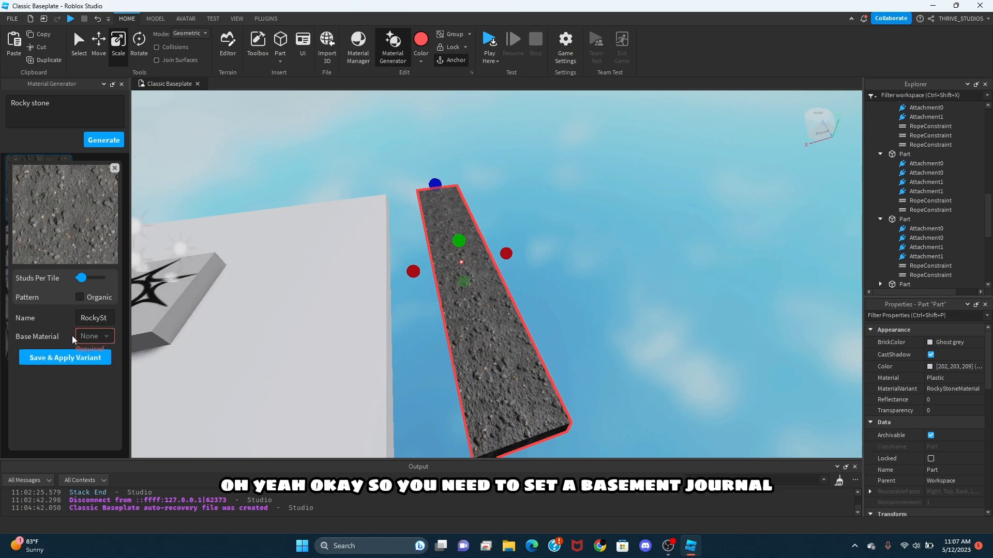
# Step: Set the variant's base material to Cobblestone, then save and apply it to the strip
pyautogui.click(92, 336)
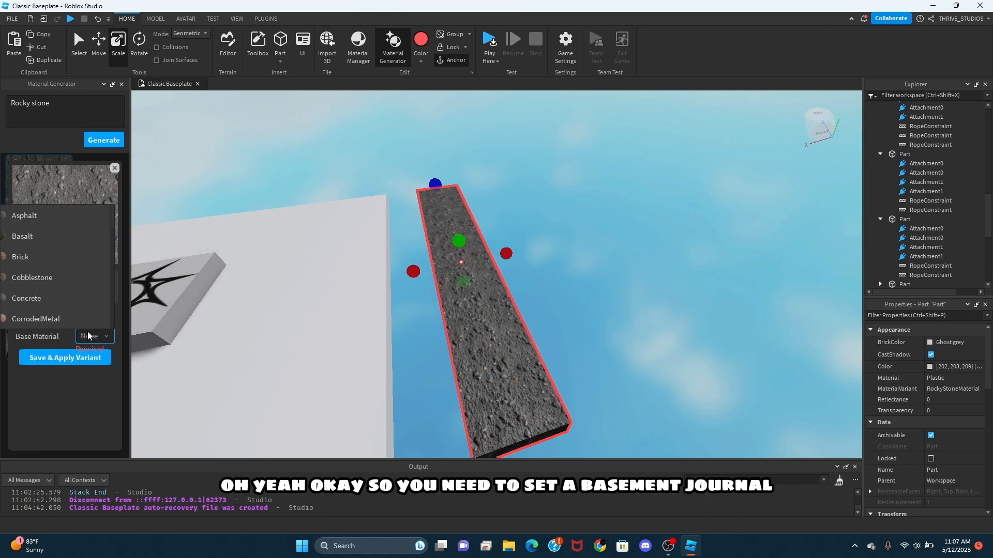
pyautogui.click(68, 279)
pyautogui.click(96, 358)
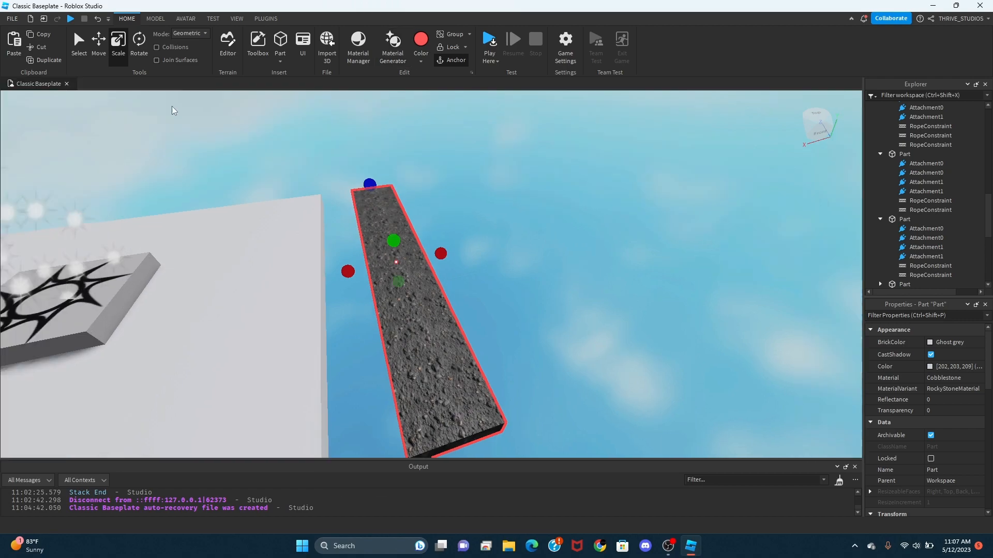
# Step: Shorten the rocky stone strip lengthwise to a small jump block beside the starting platform
pyautogui.click(536, 241)
pyautogui.moveTo(536, 242); pyautogui.dragTo(396, 289, button='right')
pyautogui.click(406, 280)
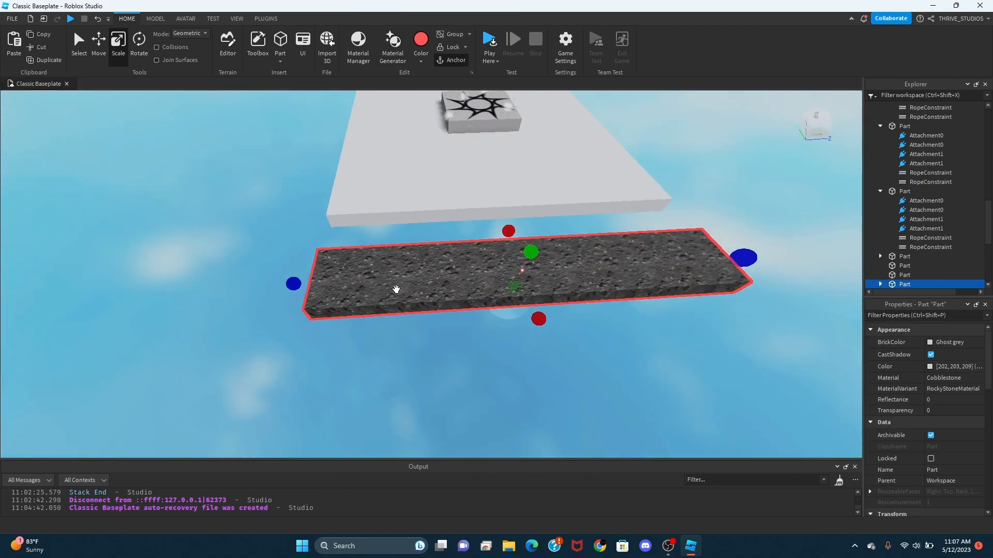
pyautogui.moveTo(294, 283); pyautogui.dragTo(443, 286)
pyautogui.moveTo(443, 286); pyautogui.dragTo(445, 284, button='right')
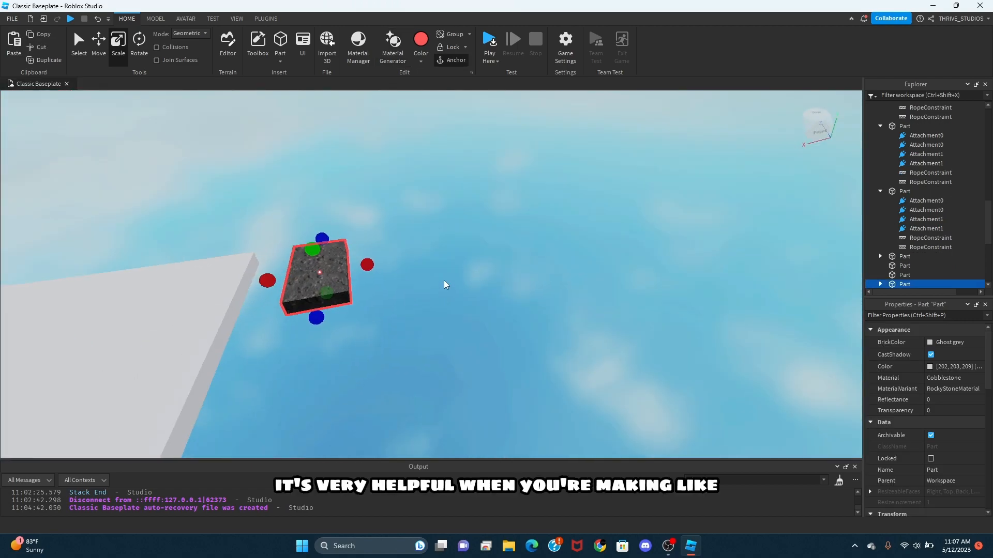
# Step: Duplicate the rocky block three times and space the copies outward as a row of four jump blocks
pyautogui.press('s')
pyautogui.click(98, 47)
pyautogui.hotkey('ctrl', 'd')
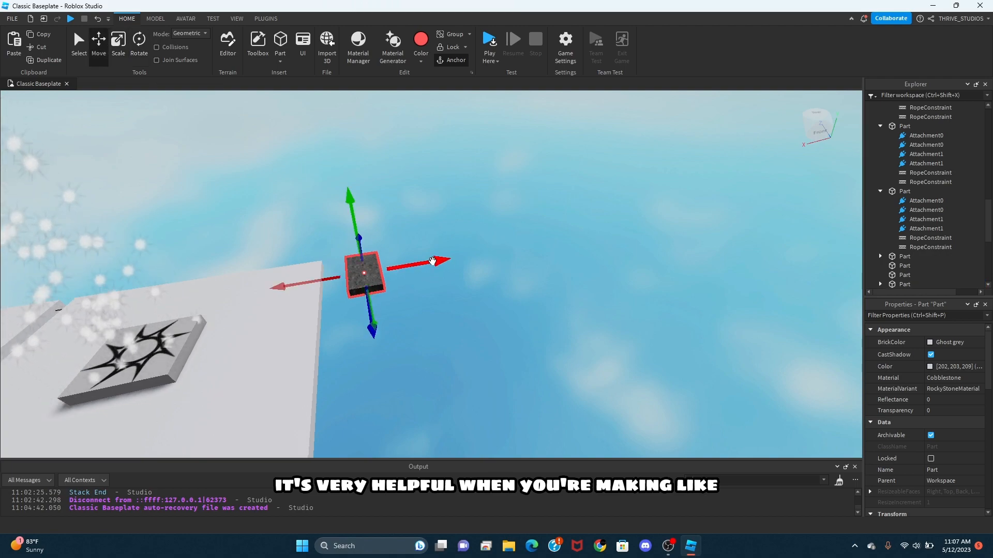
pyautogui.moveTo(433, 262); pyautogui.dragTo(545, 241)
pyautogui.hotkey('ctrl', 'd')
pyautogui.hotkey('ctrl', 'd')
pyautogui.click(576, 297)
pyautogui.moveTo(576, 297); pyautogui.dragTo(543, 319, button='right')
pyautogui.scroll(-3, 543, 319)
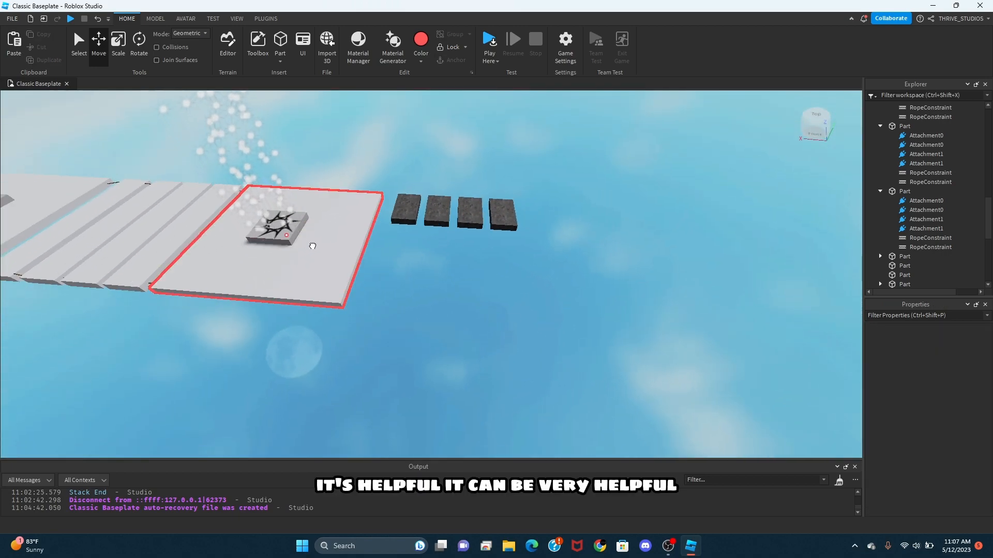
# Step: Duplicate the checkpoint together with its platform and place the copies past the last rocky jump block
pyautogui.click(283, 229)
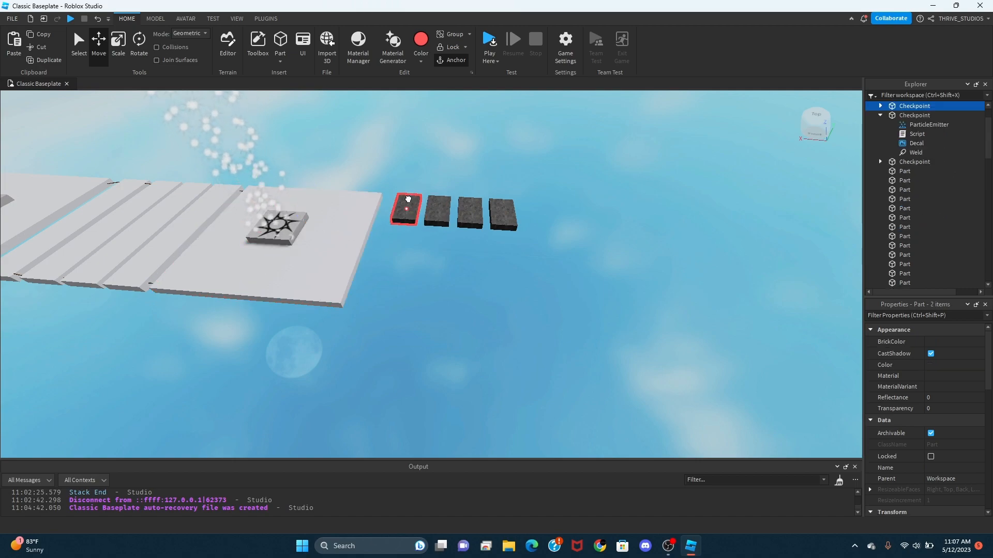
pyautogui.click(408, 199)
pyautogui.click(287, 227)
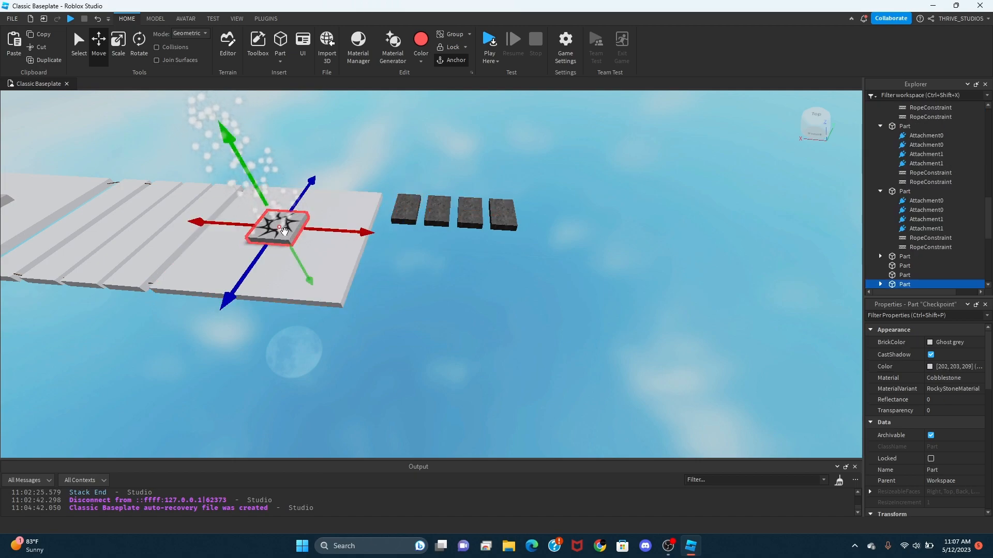
pyautogui.keyDown('shift'); pyautogui.click(331, 270); pyautogui.keyUp('shift')
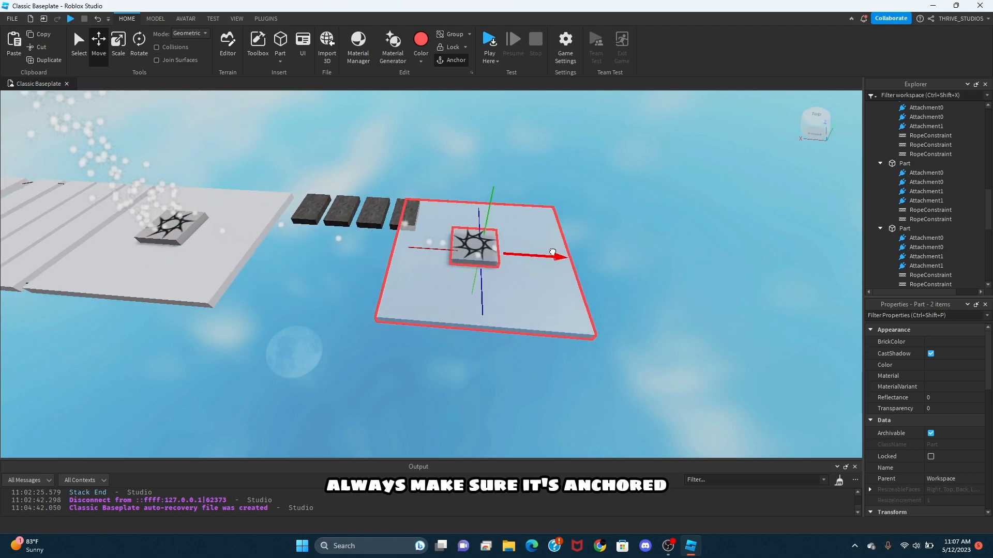
pyautogui.moveTo(548, 252); pyautogui.dragTo(584, 253)
pyautogui.click(643, 228)
pyautogui.press('d')
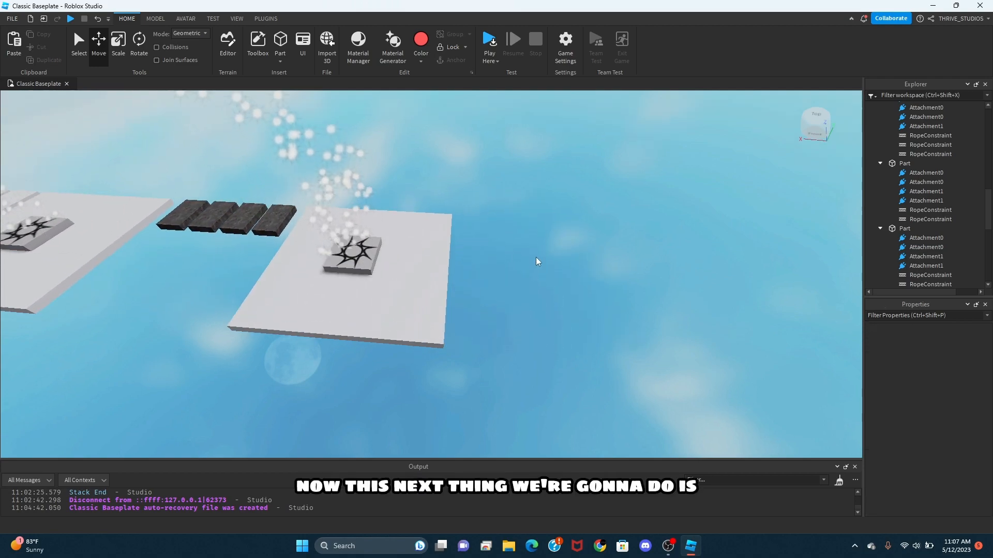
# Step: Place a duplicate of the new platform against its outer edge and narrow the copy to a side strip
pyautogui.click(424, 300)
pyautogui.scroll(2, 441, 288)
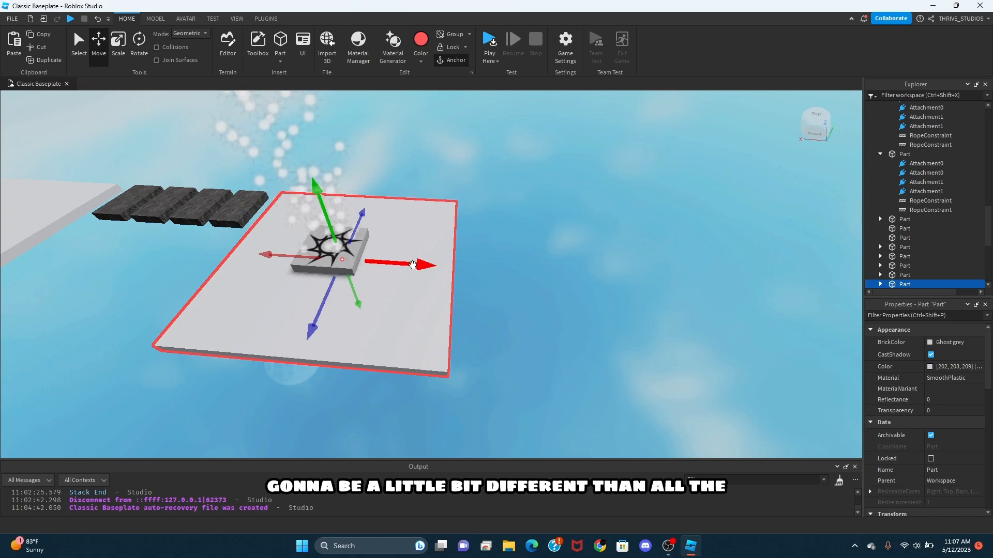
pyautogui.moveTo(414, 266); pyautogui.dragTo(646, 307)
pyautogui.moveTo(645, 307); pyautogui.dragTo(262, 146, button='right')
pyautogui.press('w')
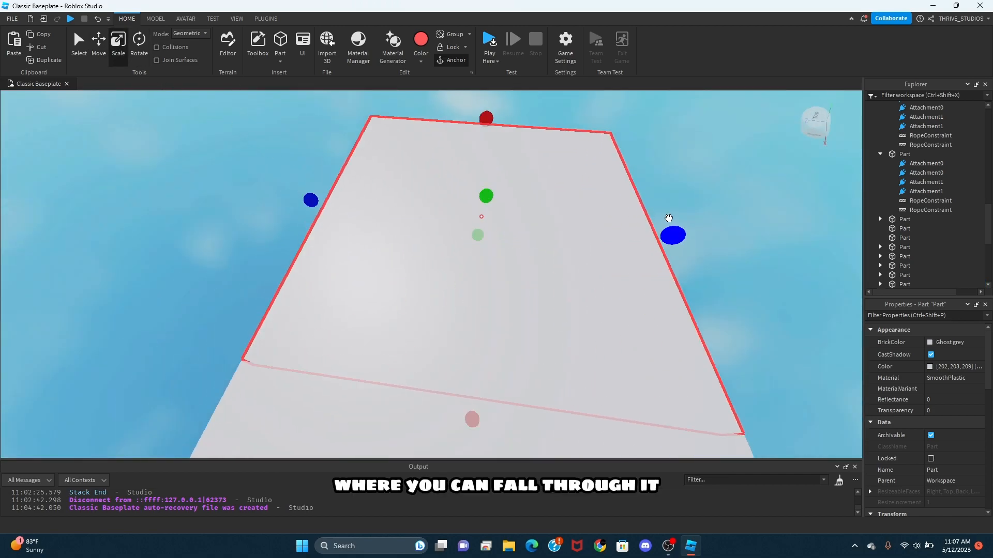
pyautogui.moveTo(668, 217); pyautogui.dragTo(590, 242)
# Step: Duplicate the narrow strip and place the copy along the platform's other side, leaving a gap between the two
pyautogui.hotkey('ctrl', 'd')
pyautogui.press('d')
pyautogui.click(640, 259)
pyautogui.moveTo(640, 259); pyautogui.dragTo(589, 259, button='right')
# Step: Color the nearer strip Electric blue and the farther strip red
pyautogui.click(589, 259)
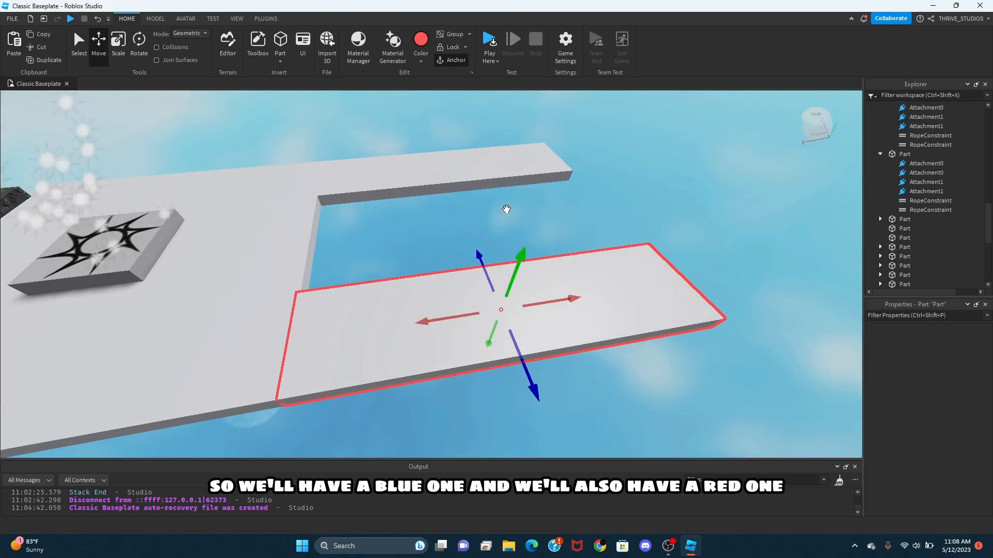
pyautogui.click(421, 61)
pyautogui.click(521, 127)
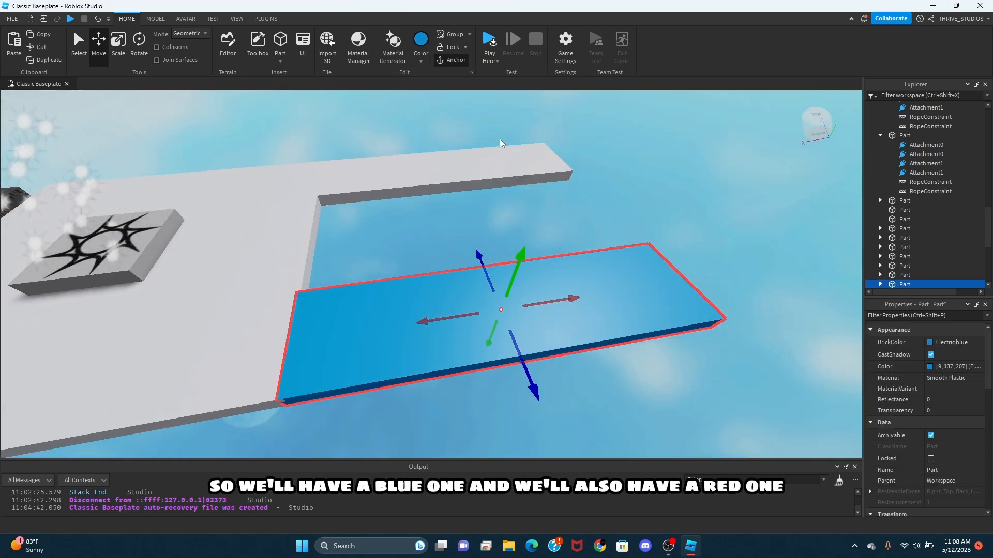
pyautogui.click(443, 166)
pyautogui.click(422, 58)
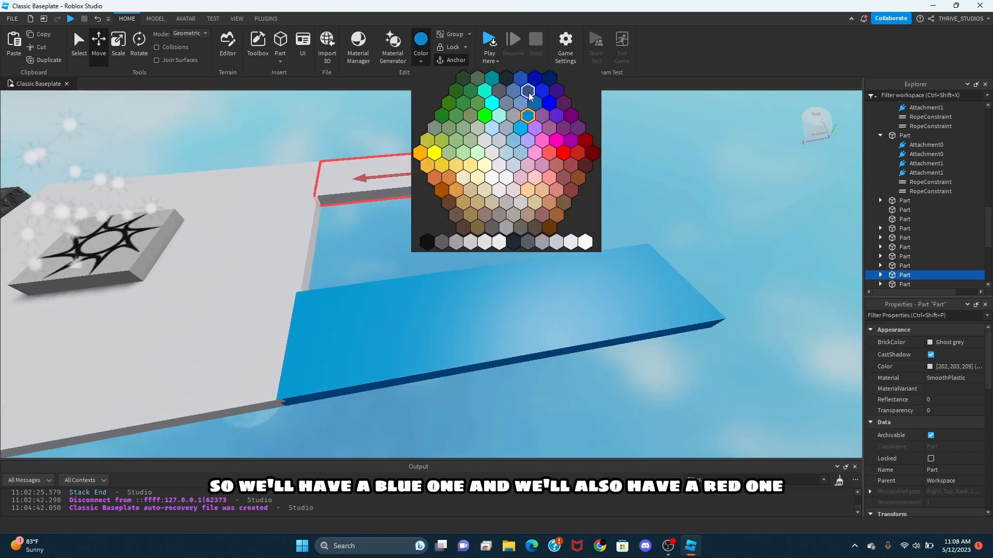
pyautogui.click(563, 158)
# Step: Turn off CanCollide on the red strip so that players fall through it
pyautogui.click(626, 199)
pyautogui.press('s')
pyautogui.moveTo(632, 204); pyautogui.dragTo(536, 230, button='right')
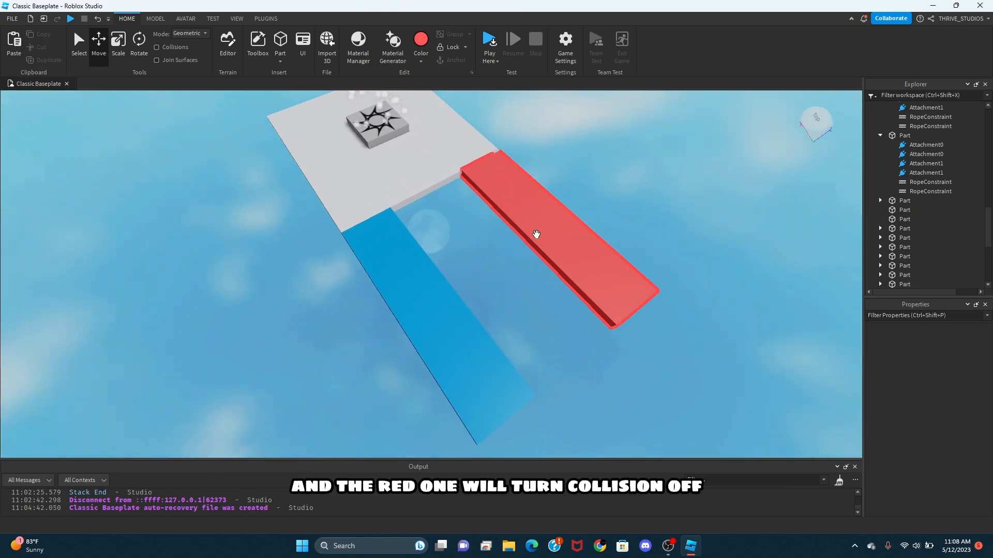
pyautogui.click(536, 231)
pyautogui.scroll(-4, 964, 462)
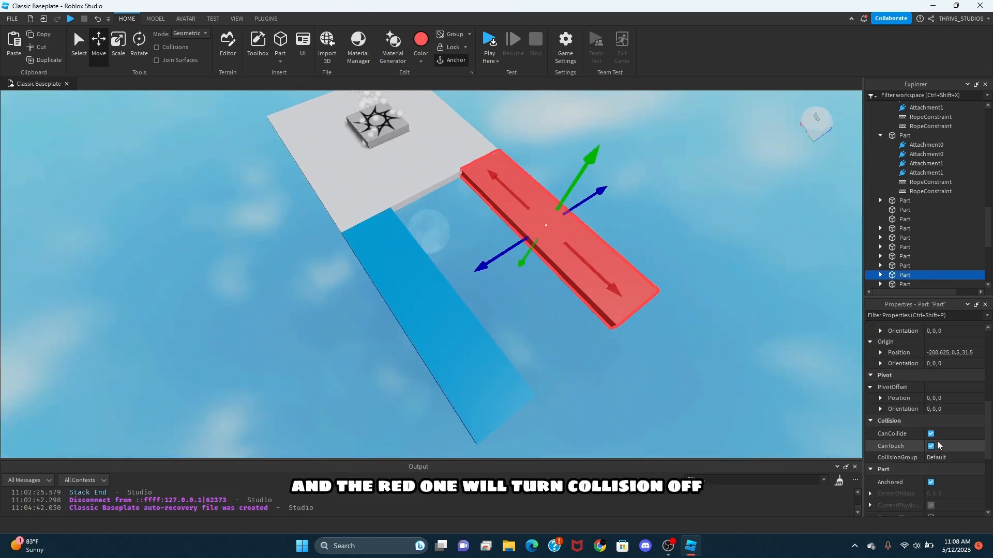
pyautogui.click(931, 434)
pyautogui.click(664, 373)
pyautogui.moveTo(665, 373); pyautogui.dragTo(650, 365, button='right')
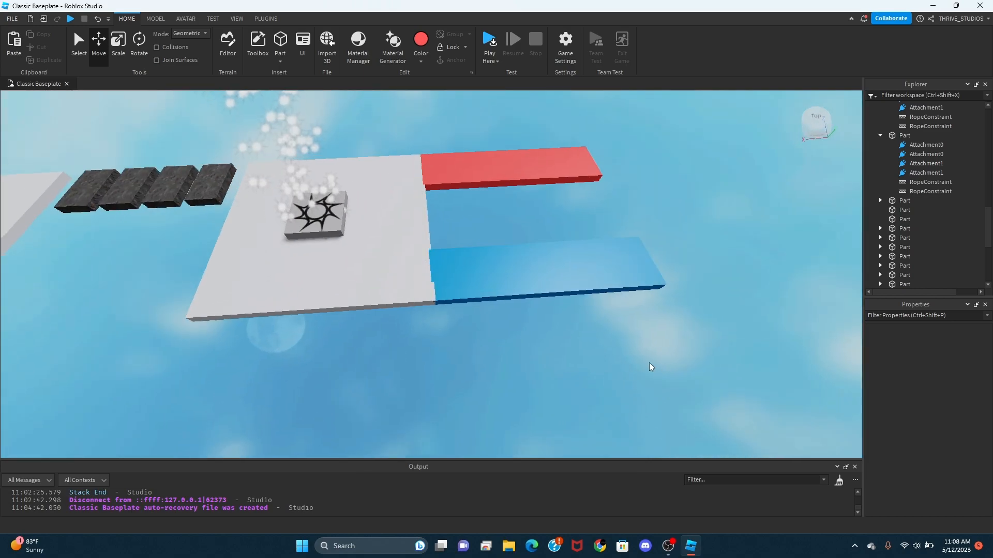
pyautogui.click(519, 267)
pyautogui.click(767, 348)
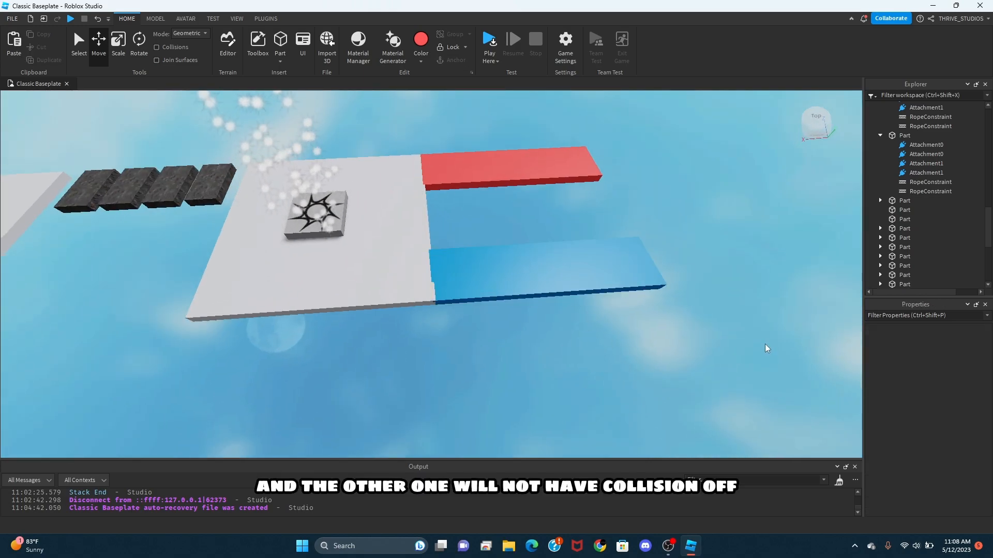
# Step: Duplicate the platform with its checkpoint and place the copies at the far ends of the red and blue strips
pyautogui.moveTo(766, 348); pyautogui.dragTo(721, 339, button='right')
pyautogui.click(336, 218)
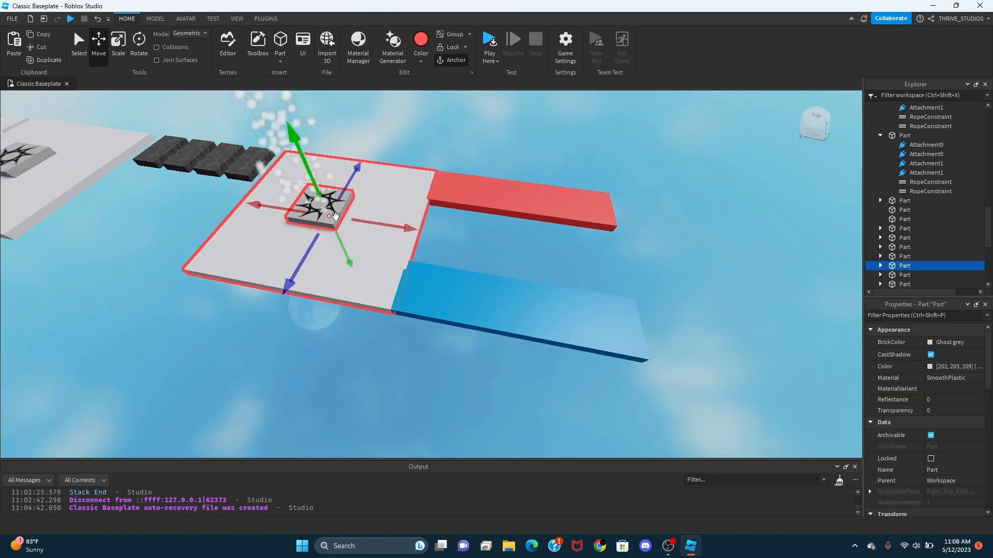
pyautogui.keyDown('ctrl'); pyautogui.click(335, 216); pyautogui.keyUp('ctrl')
pyautogui.hotkey('ctrl', 'd')
pyautogui.press('d')
pyautogui.moveTo(382, 224); pyautogui.dragTo(636, 313)
pyautogui.click(716, 260)
pyautogui.press('d')
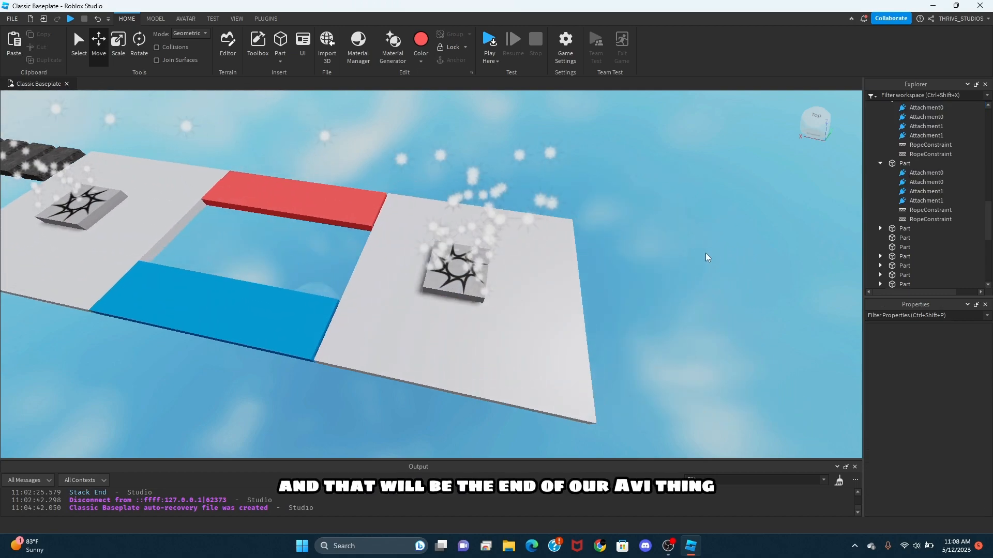
# Step: Color the final platform's checkpoint Lime green
pyautogui.scroll(2, 453, 269)
pyautogui.click(445, 272)
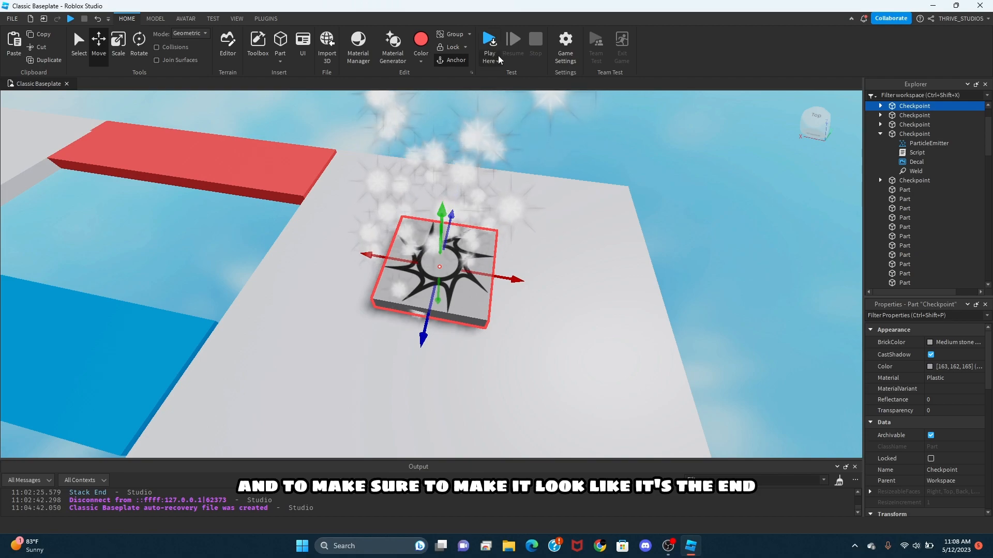
pyautogui.click(931, 343)
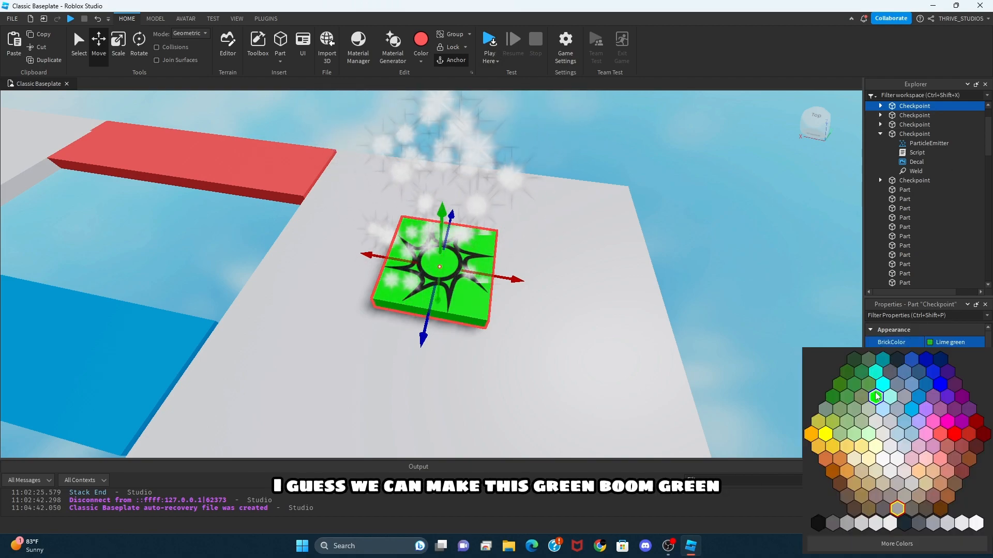
pyautogui.click(876, 396)
pyautogui.click(731, 257)
pyautogui.moveTo(731, 257); pyautogui.dragTo(727, 274, button='right')
pyautogui.scroll(-2, 727, 275)
pyautogui.scroll(1, 449, 343)
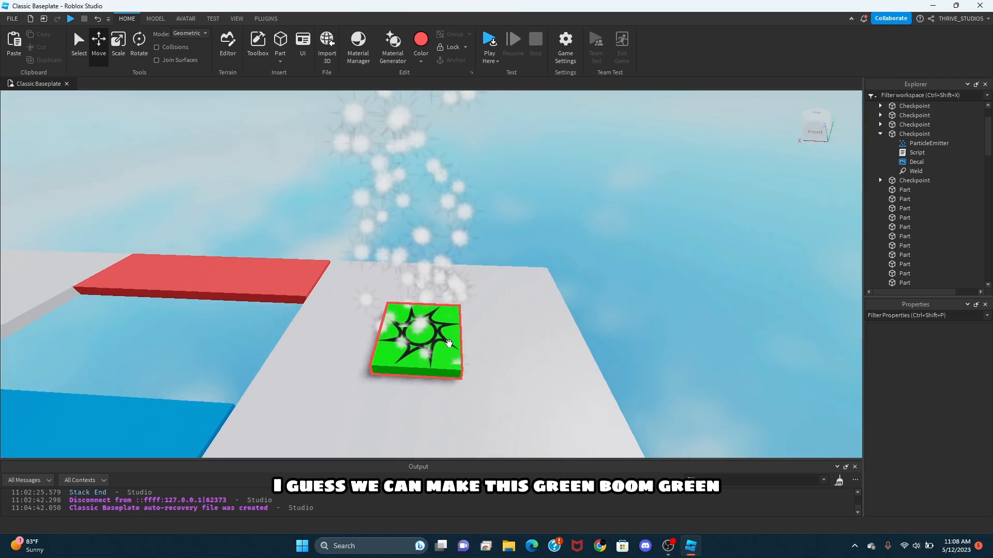
# Step: Set the color of the green checkpoint's ParticleEmitter to bright green (104, 255, 3)
pyautogui.click(449, 344)
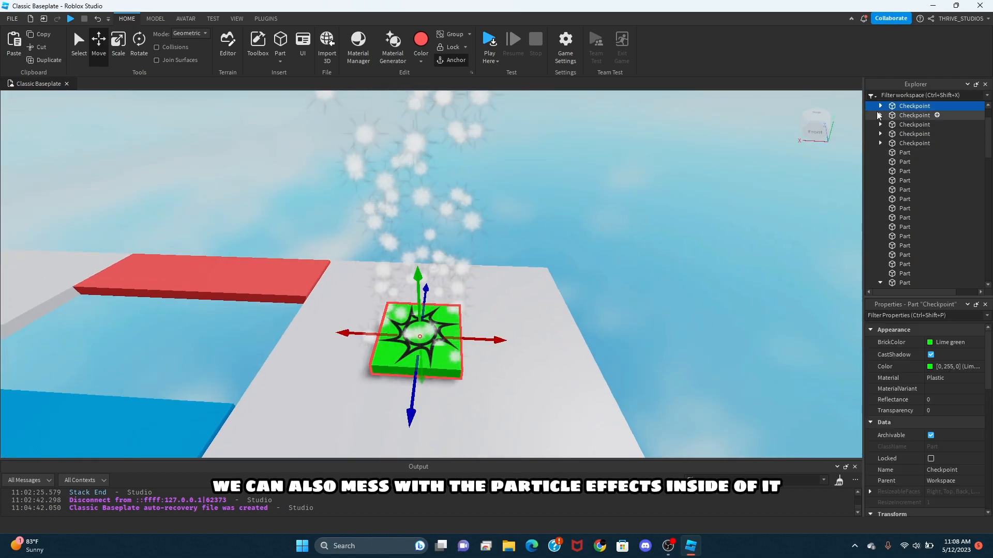
pyautogui.click(923, 115)
pyautogui.click(930, 344)
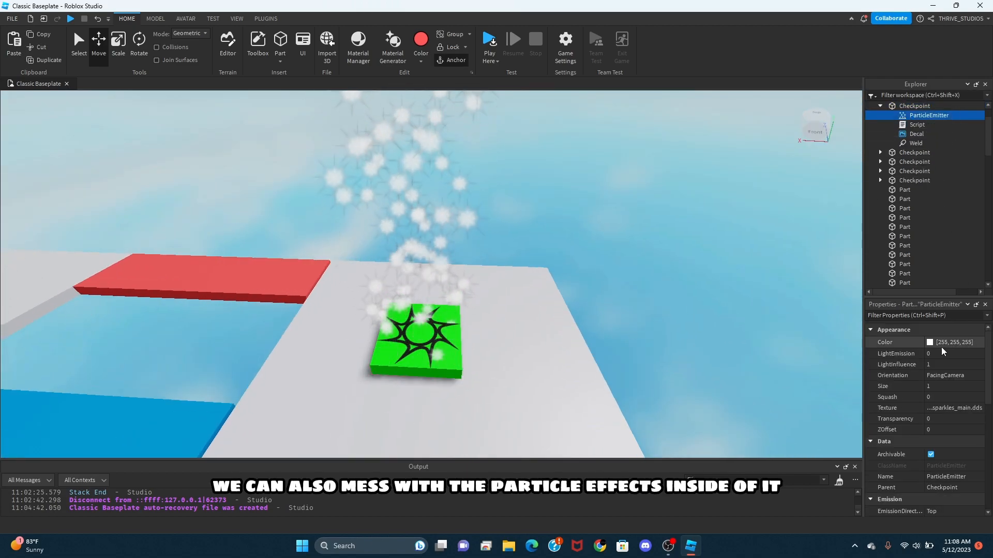
pyautogui.click(931, 344)
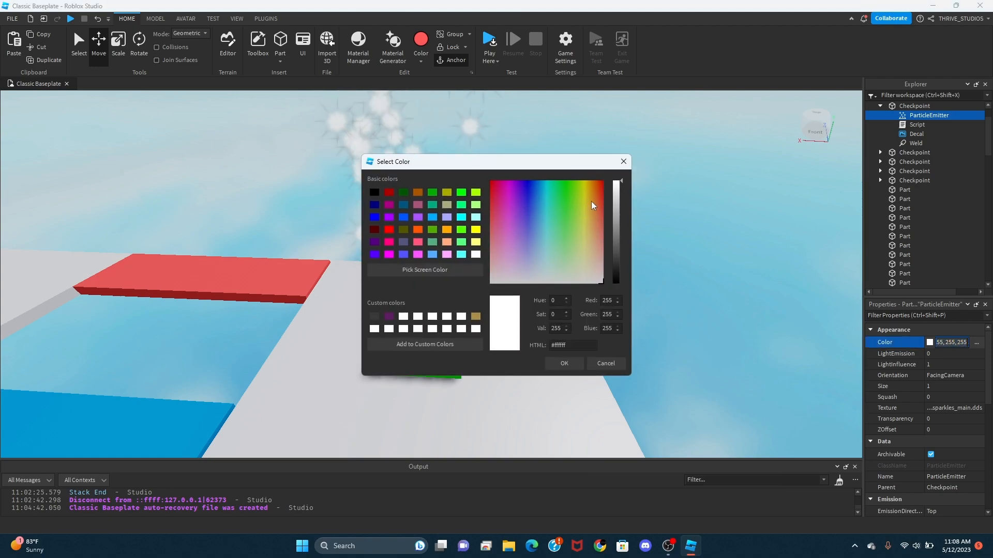
pyautogui.click(573, 183)
pyautogui.click(574, 364)
pyautogui.click(642, 325)
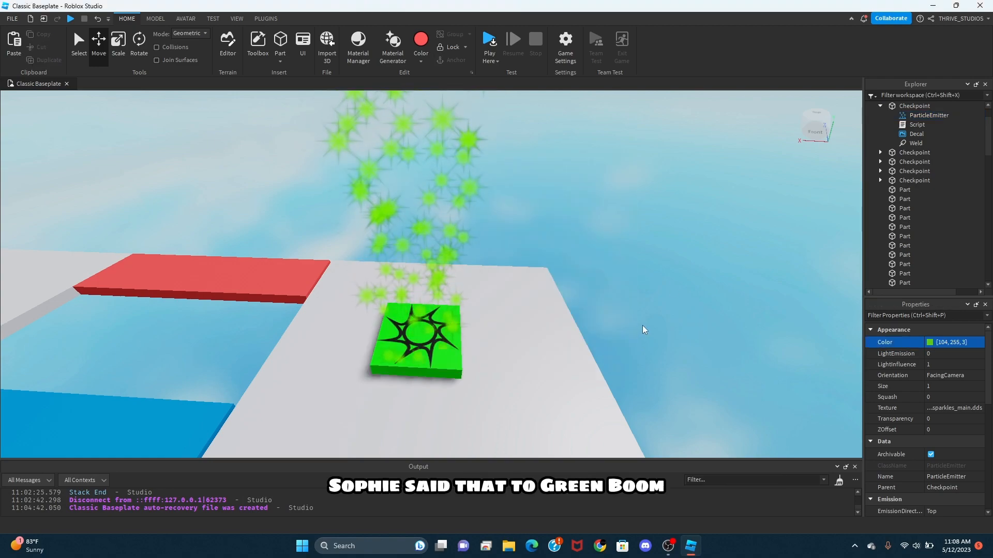
# Step: Look over the whole obby, examining the green end checkpoint and the red and blue strips leading to it
pyautogui.scroll(-3, 642, 325)
pyautogui.moveTo(642, 325); pyautogui.dragTo(644, 326, button='right')
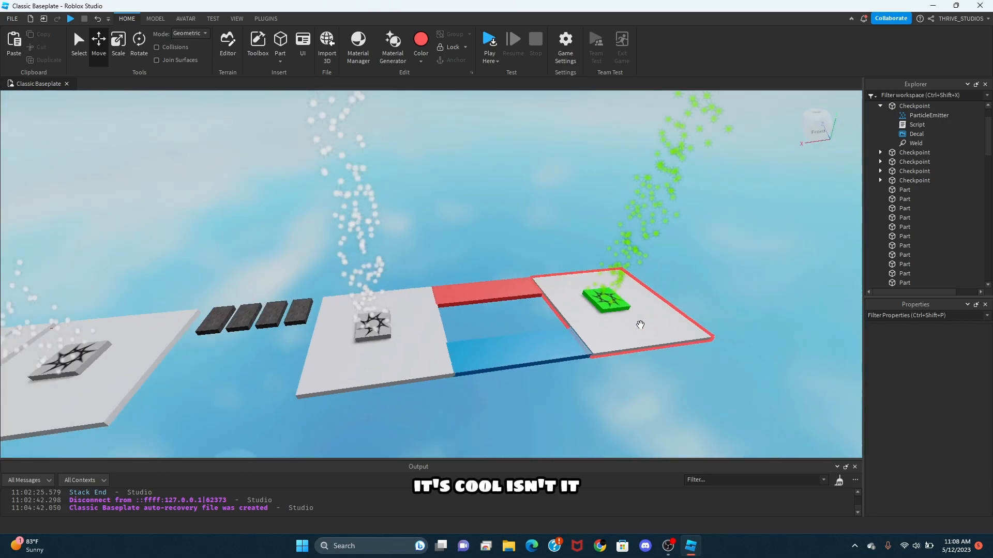
pyautogui.scroll(-2, 643, 325)
pyautogui.scroll(-3, 643, 326)
pyautogui.scroll(-1, 642, 326)
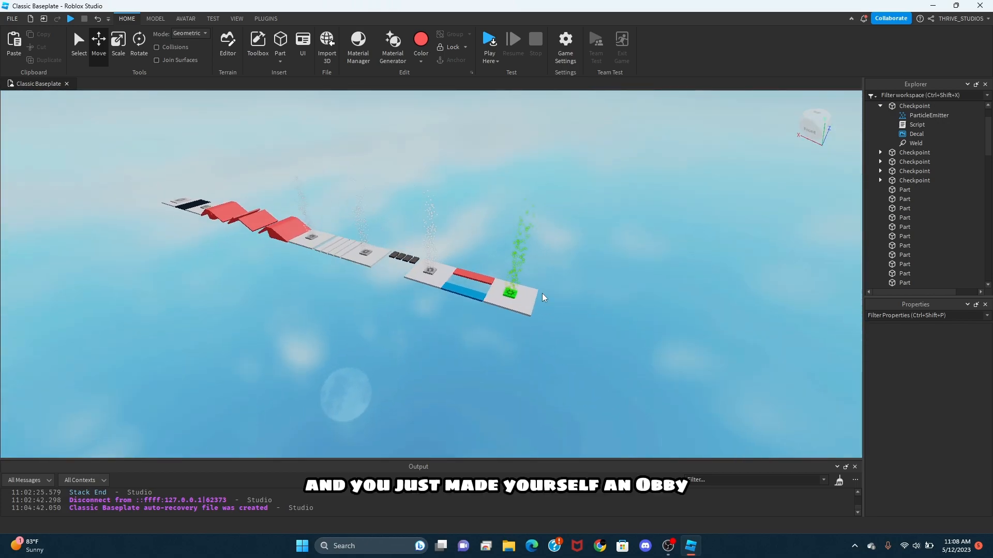
pyautogui.scroll(3, 541, 292)
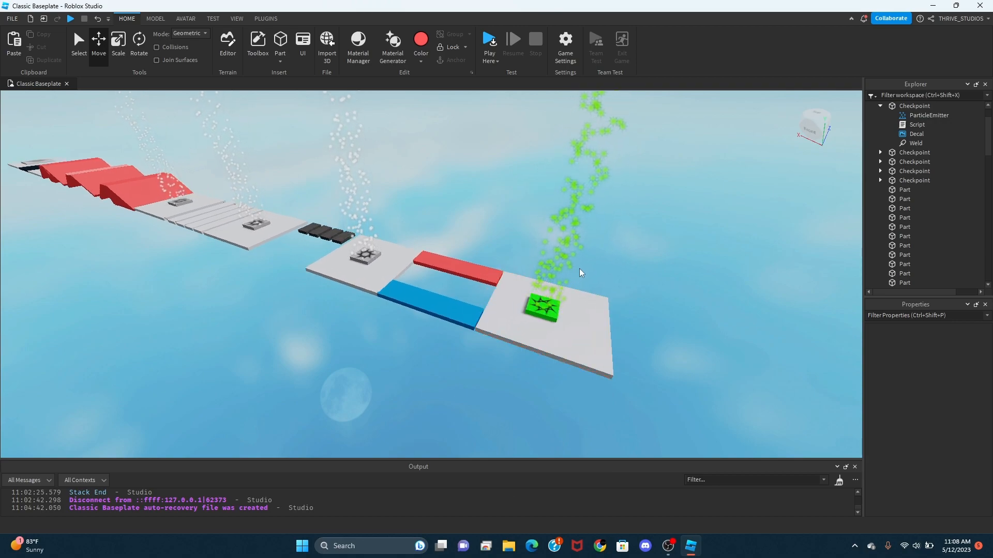
pyautogui.moveTo(579, 269); pyautogui.dragTo(581, 272, button='right')
pyautogui.scroll(4, 581, 273)
pyautogui.scroll(-2, 500, 197)
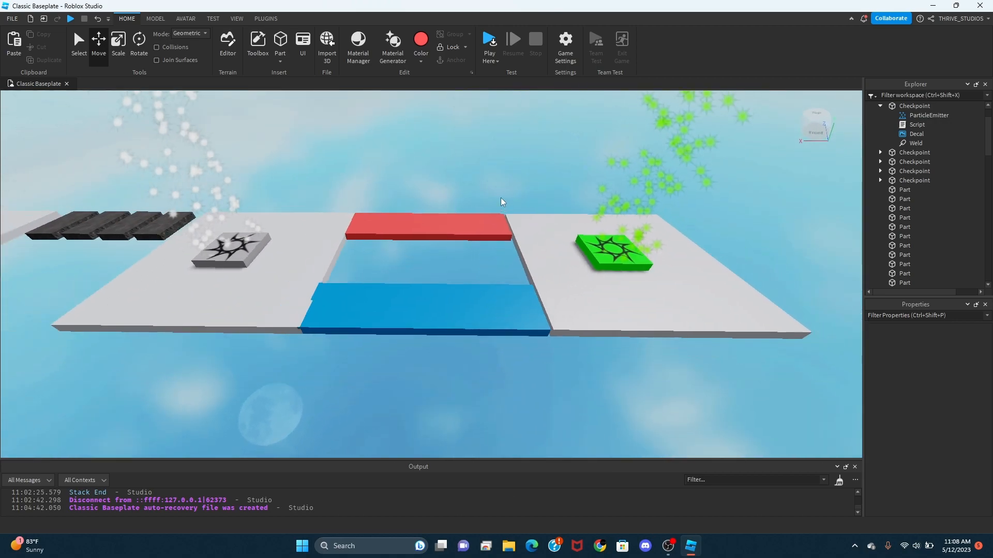
pyautogui.scroll(-2, 512, 173)
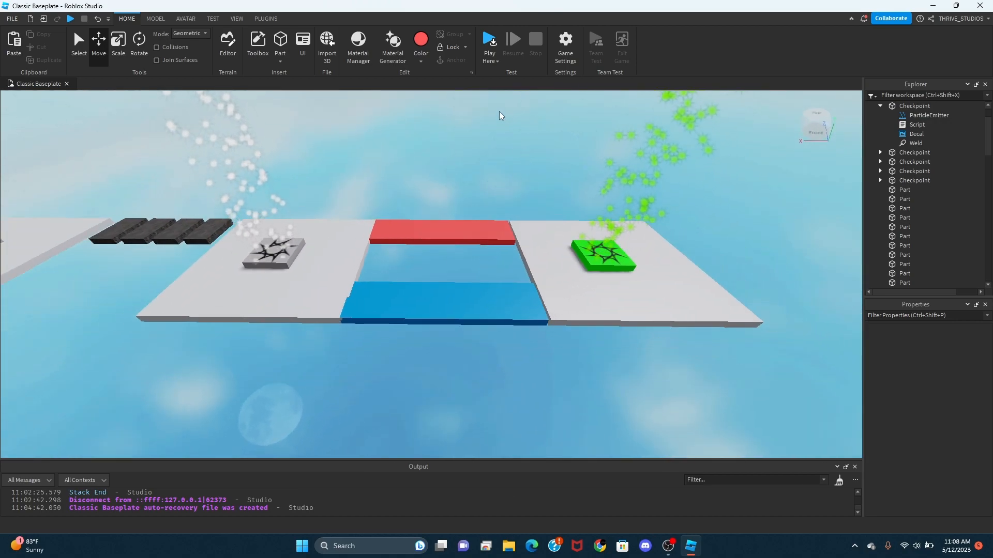
pyautogui.scroll(5, 514, 154)
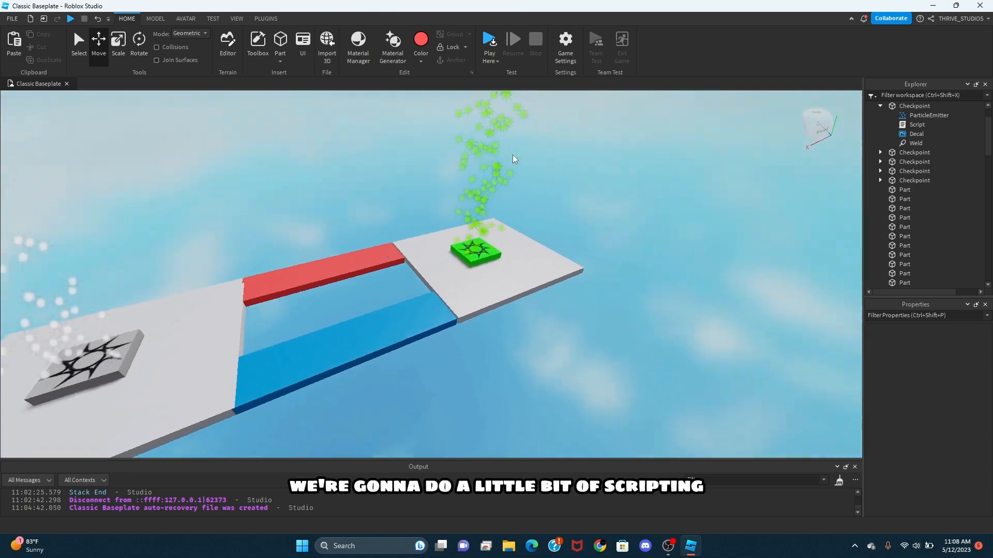
pyautogui.scroll(3, 499, 201)
pyautogui.scroll(1, 498, 202)
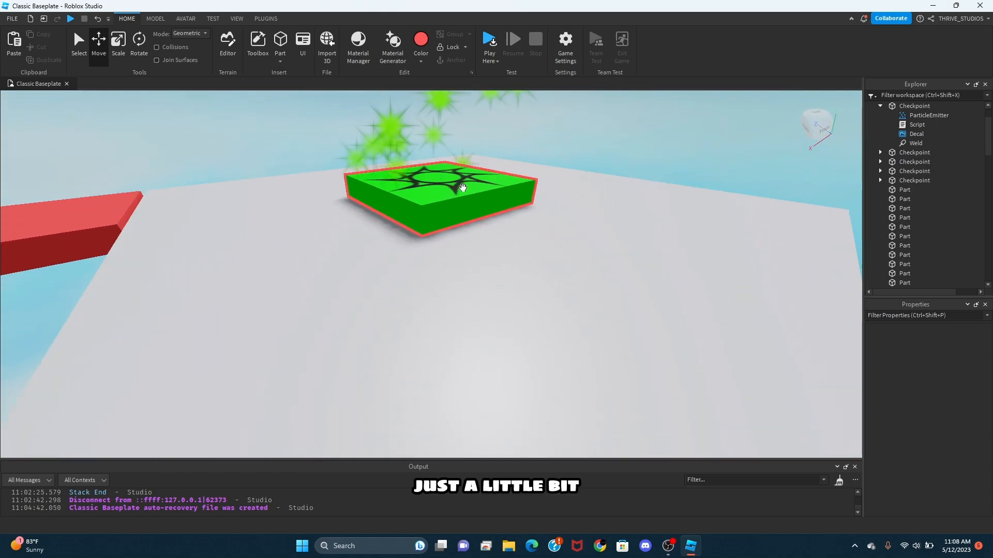
pyautogui.moveTo(498, 202); pyautogui.dragTo(401, 237, button='right')
pyautogui.scroll(-2, 401, 237)
pyautogui.scroll(-1, 401, 238)
pyautogui.click(328, 339)
pyautogui.click(366, 267)
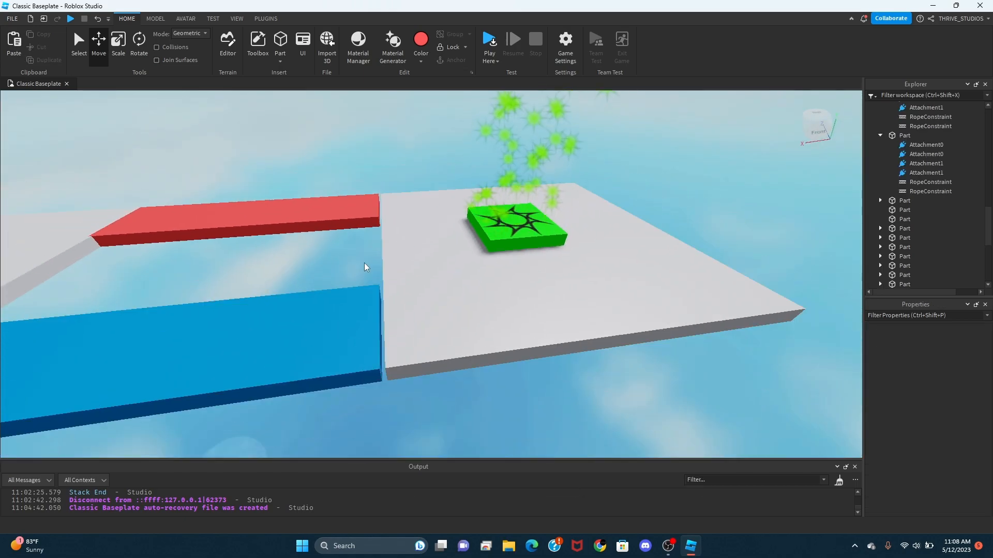
pyautogui.scroll(-4, 365, 267)
pyautogui.scroll(-1, 390, 252)
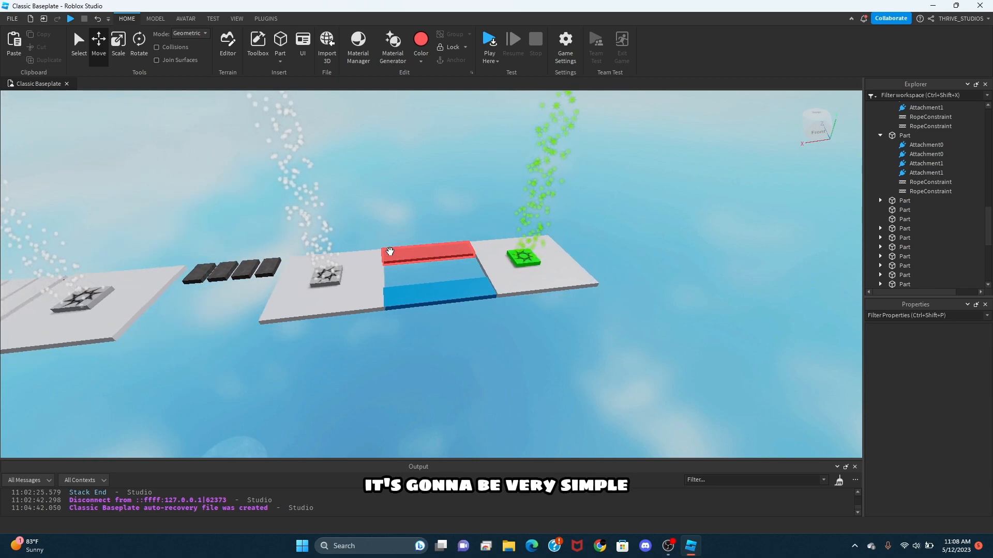
# Step: Group the spawn, checkpoints and all obstacle parts into one model named obby
pyautogui.click(880, 135)
pyautogui.click(905, 135)
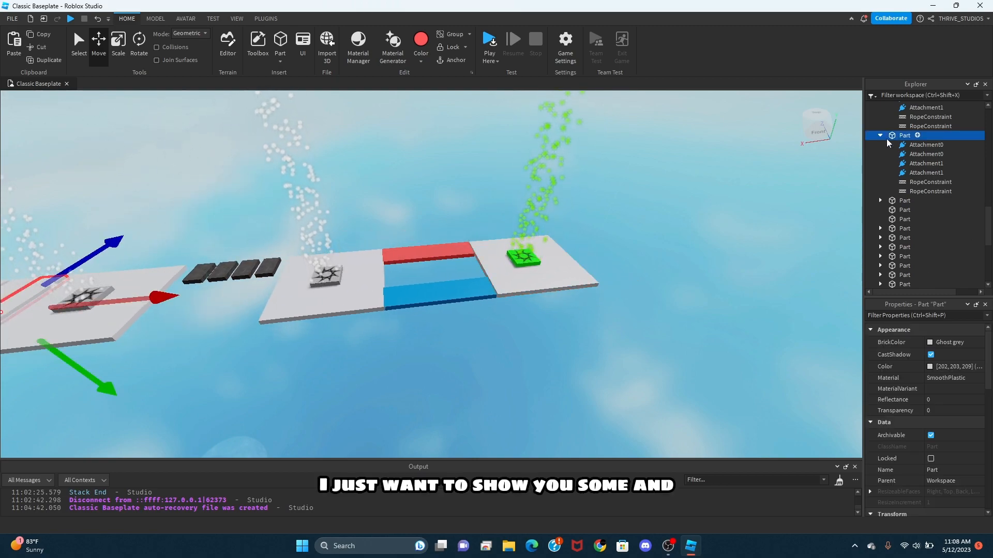
pyautogui.scroll(6, 915, 145)
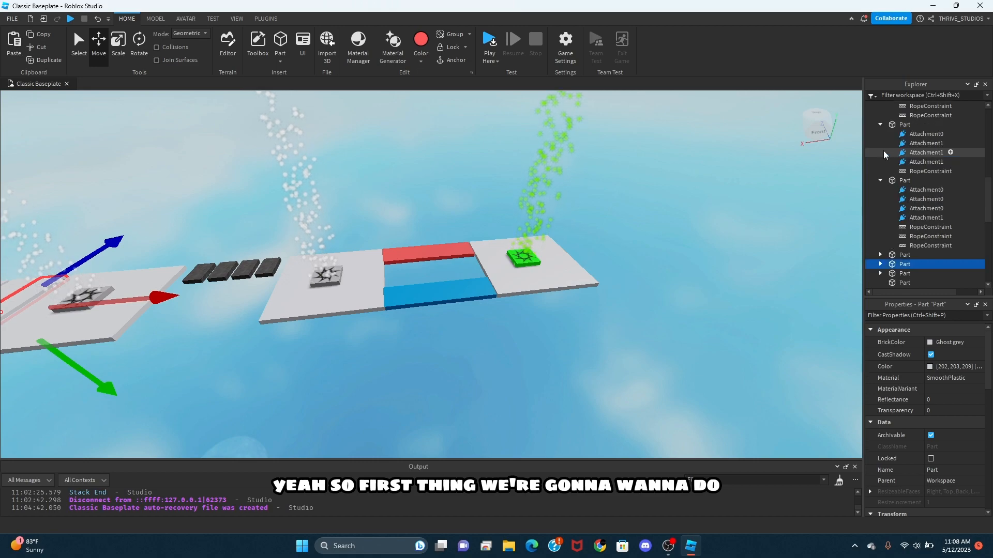
pyautogui.click(725, 218)
pyautogui.scroll(-5, 700, 227)
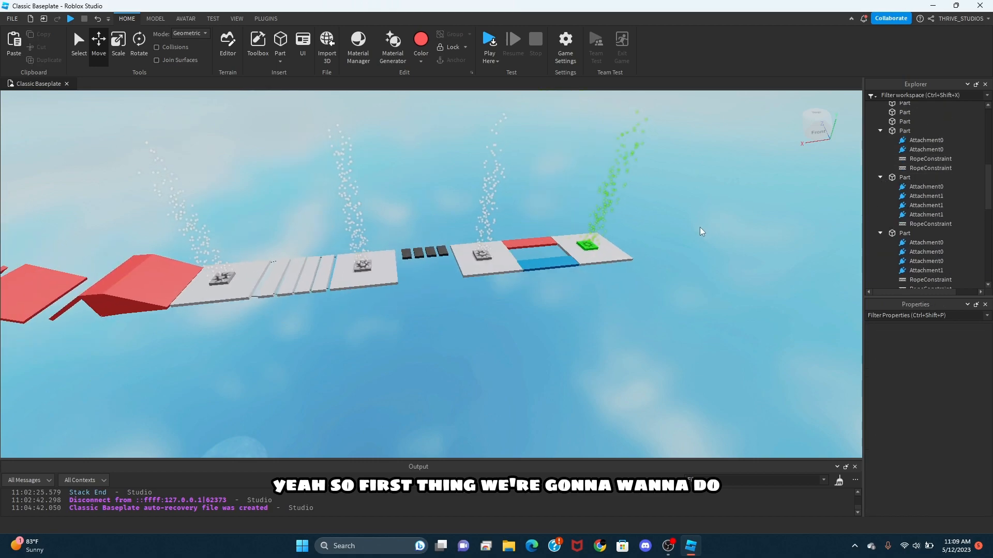
pyautogui.scroll(-1, 360, 310)
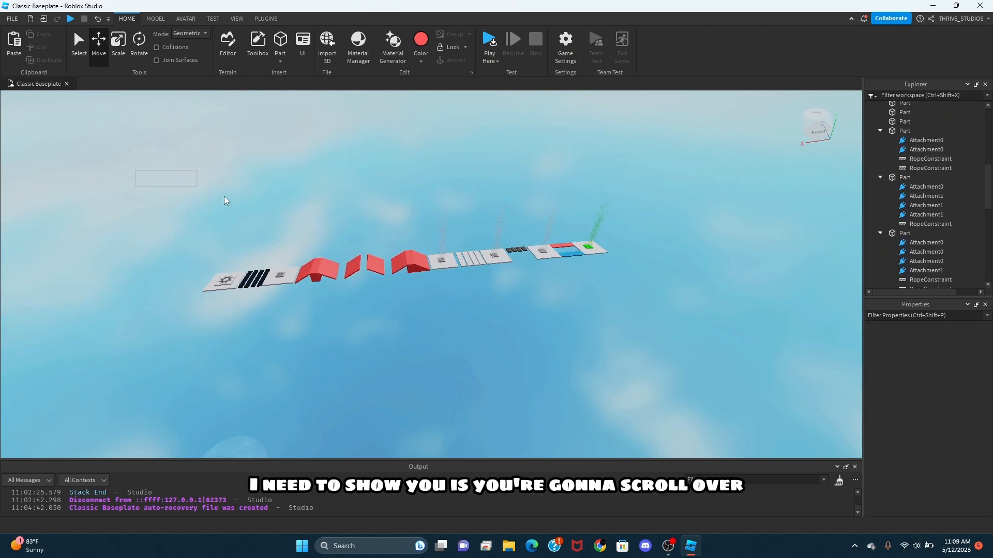
pyautogui.moveTo(602, 298); pyautogui.dragTo(657, 333)
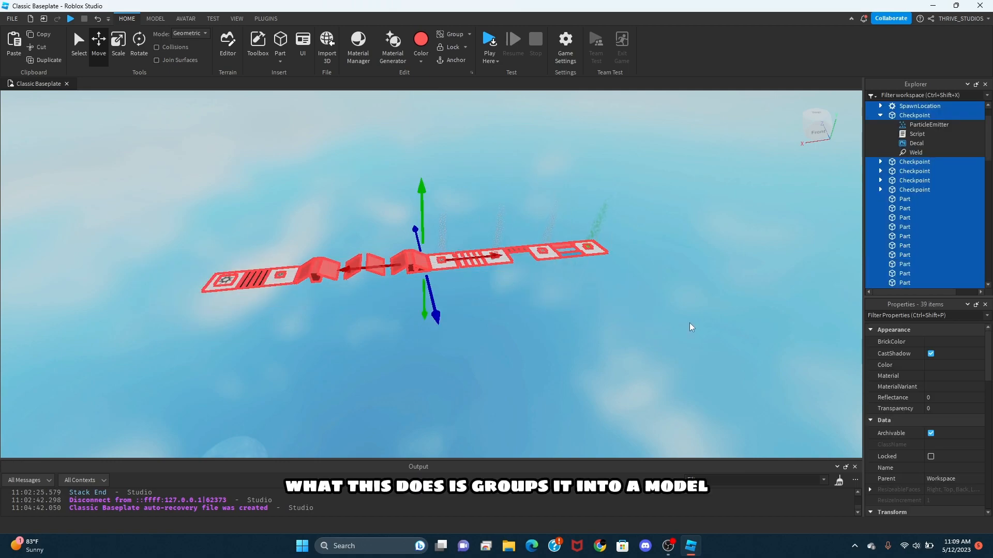
pyautogui.hotkey('ctrl', 'g')
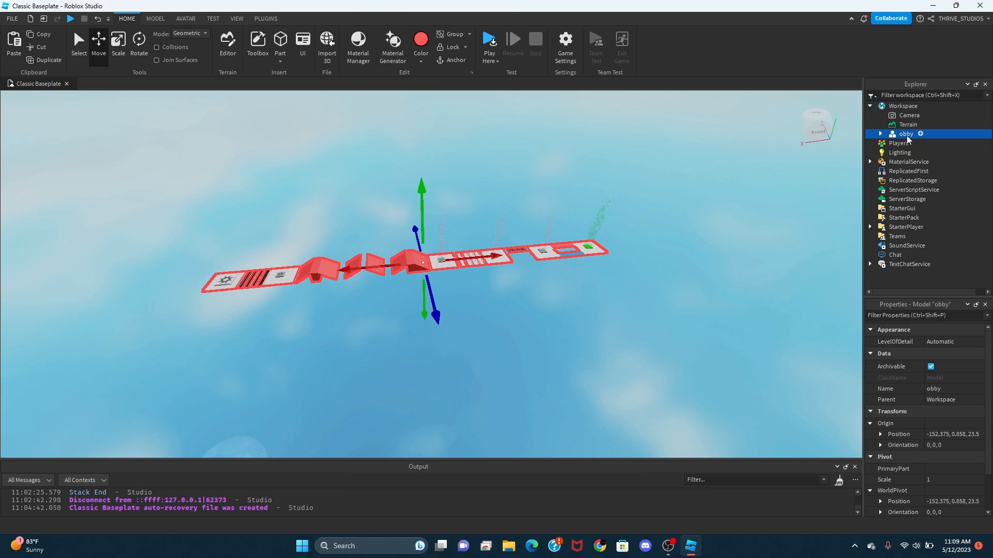
pyautogui.click(548, 127)
# Step: Insert a new Script directly into Workspace and clear its default code
pyautogui.scroll(2, 454, 253)
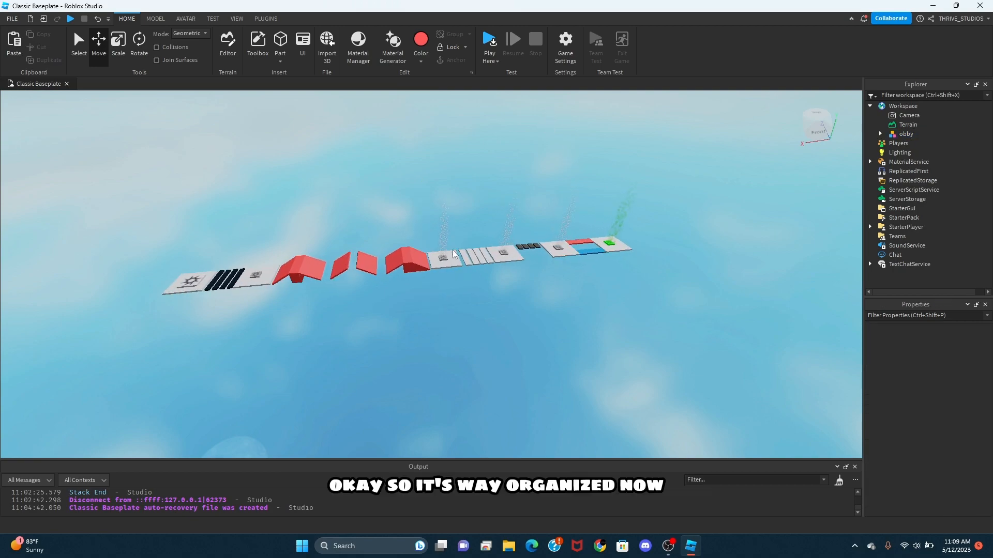
pyautogui.moveTo(622, 155); pyautogui.dragTo(614, 155, button='right')
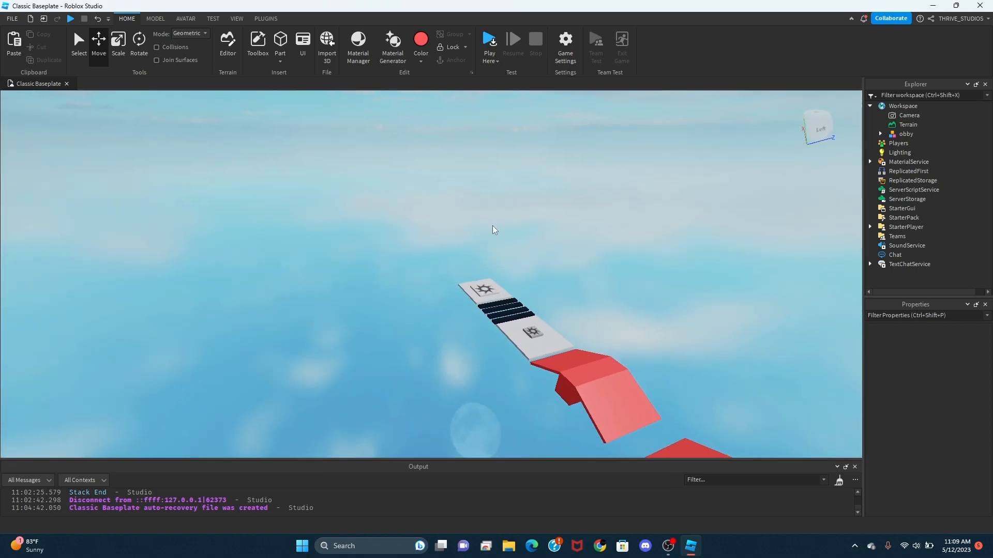
pyautogui.scroll(2, 497, 232)
pyautogui.press('a')
pyautogui.moveTo(497, 228); pyautogui.dragTo(684, 171, button='right')
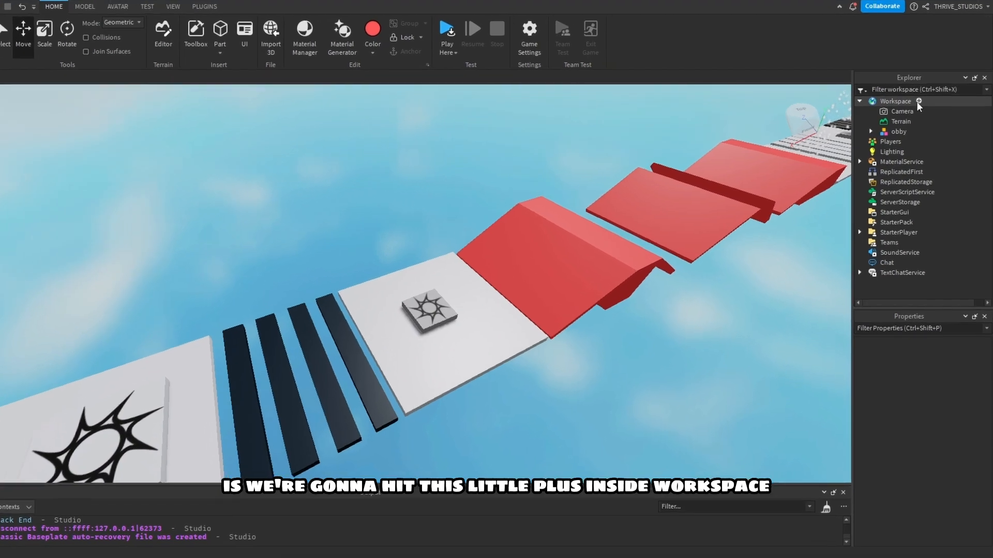
pyautogui.click(910, 94)
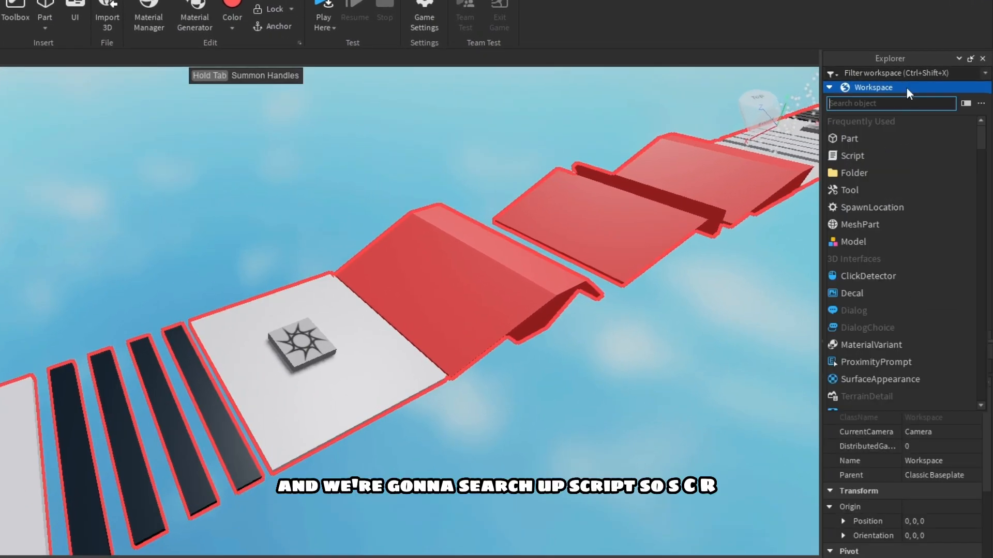
pyautogui.write('scr')
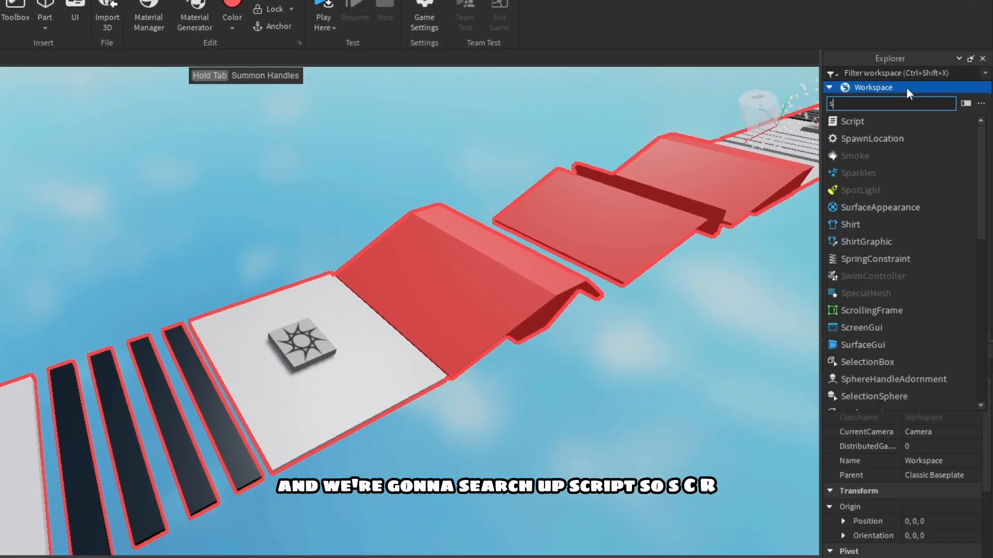
pyautogui.click(867, 122)
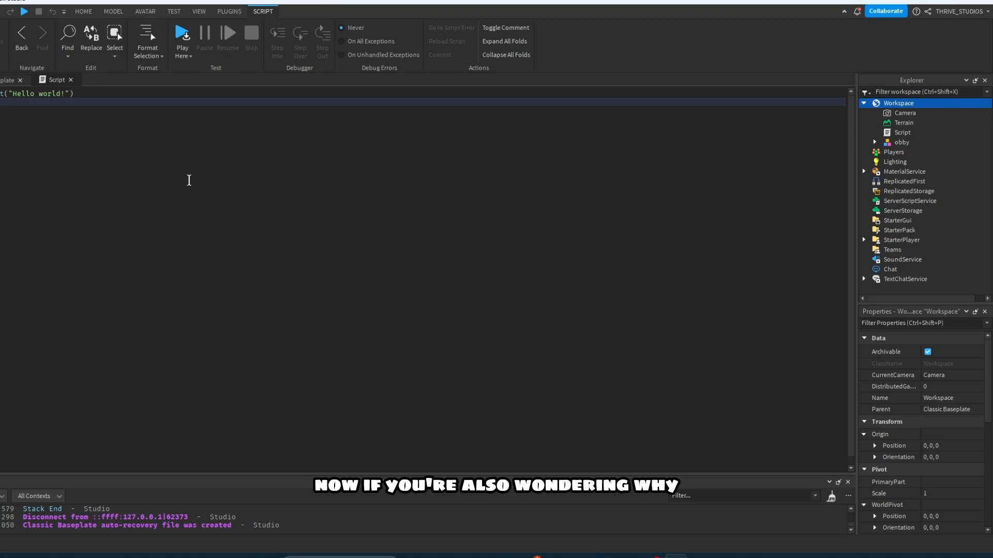
pyautogui.hotkey('ctrl', 'a')
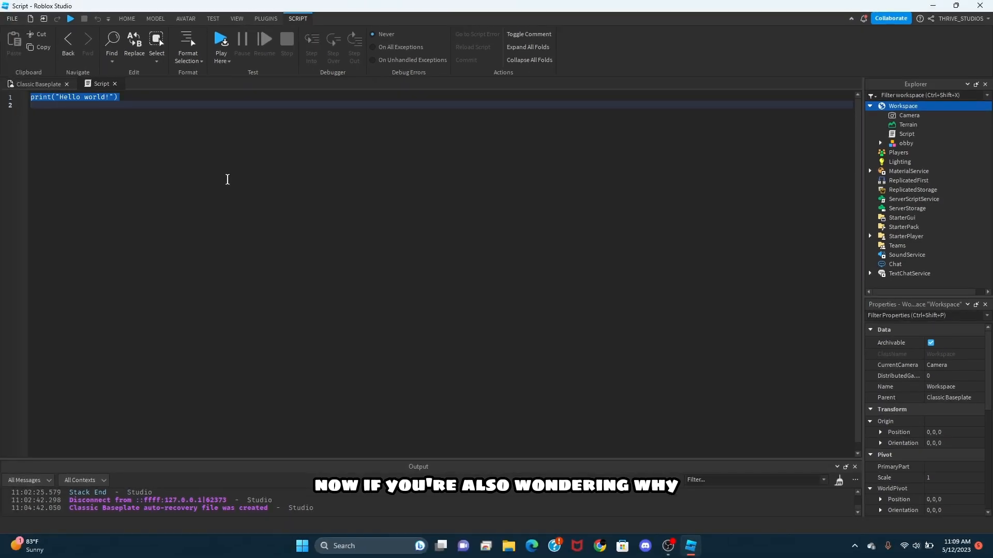
pyautogui.press('BackSpace')
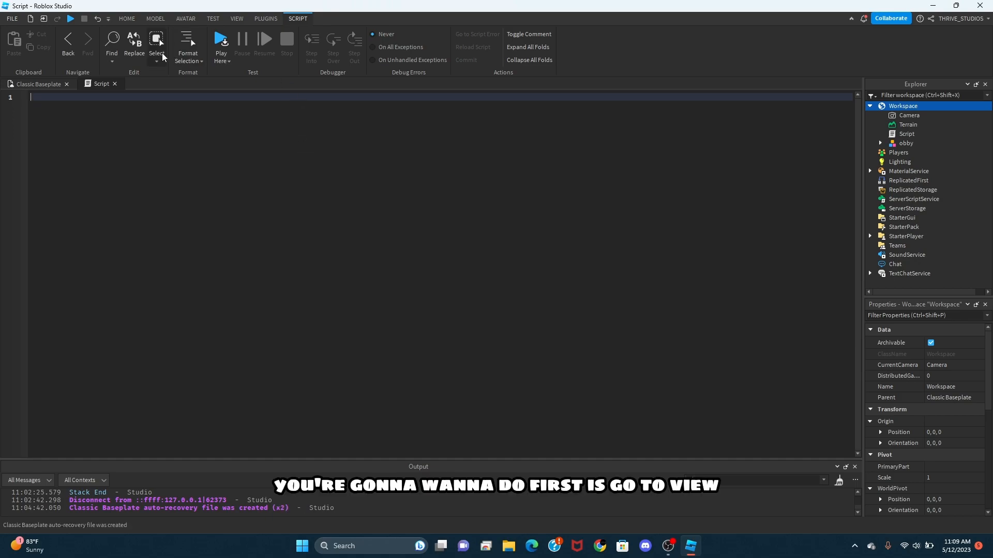
# Step: Check the window display options for the Output window, from both the script and the 3D scene
pyautogui.click(231, 20)
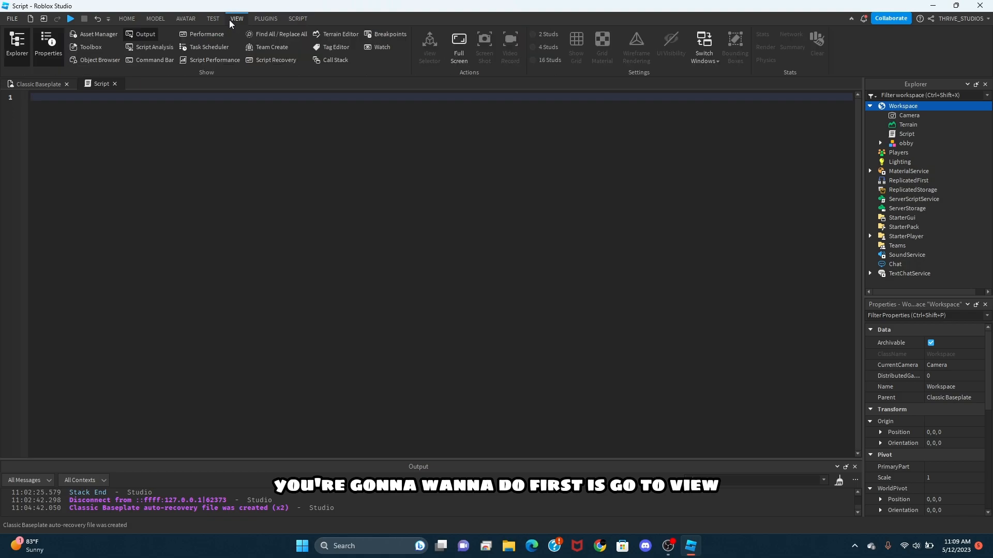
pyautogui.click(41, 85)
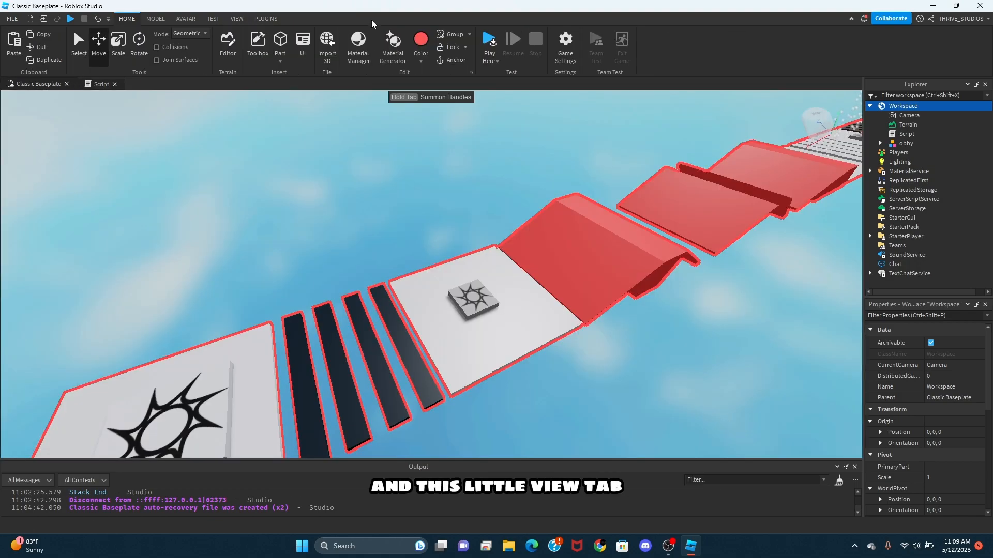
pyautogui.click(235, 20)
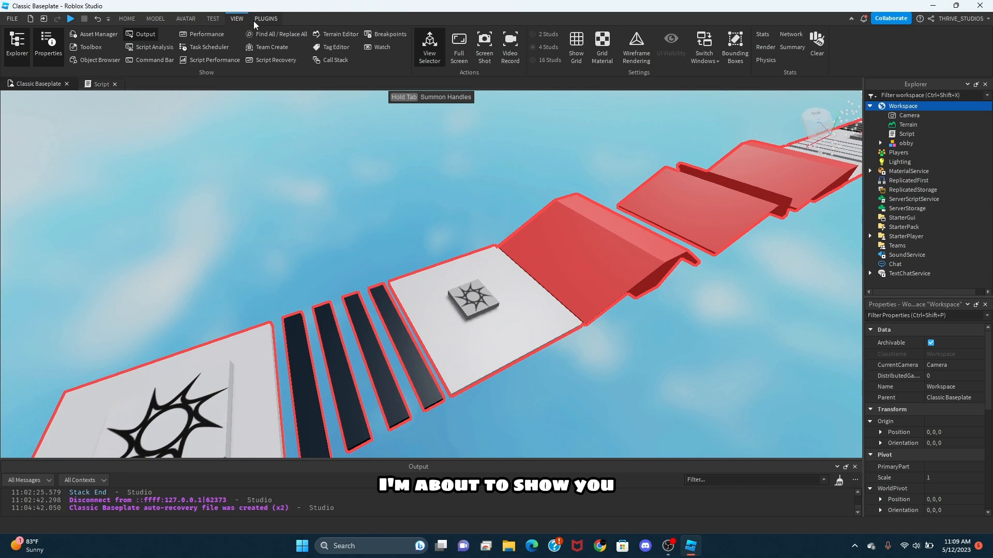
# Step: Reopen the empty Script in Workspace and write print("I was printed") on line 1
pyautogui.doubleClick(906, 134)
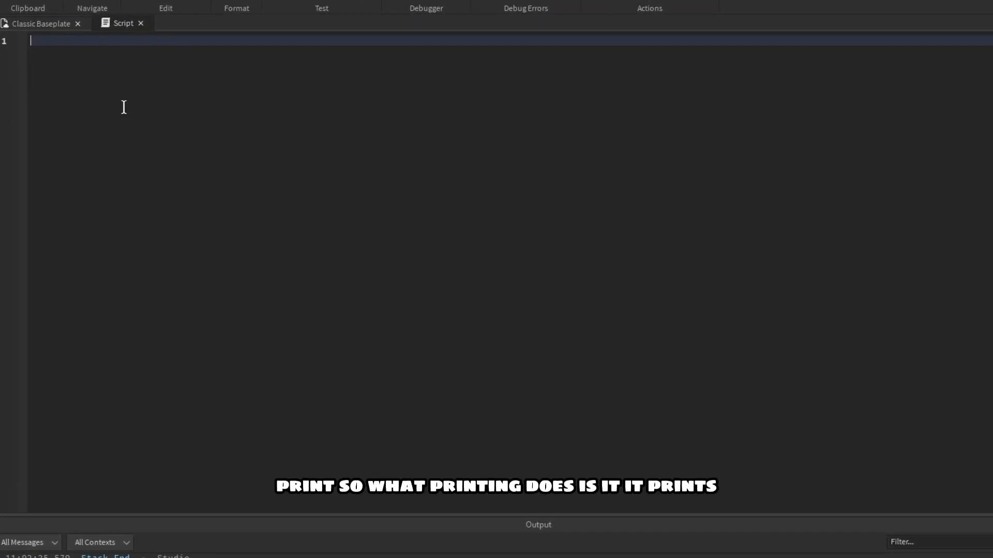
pyautogui.write('pr')
pyautogui.press('Tab')
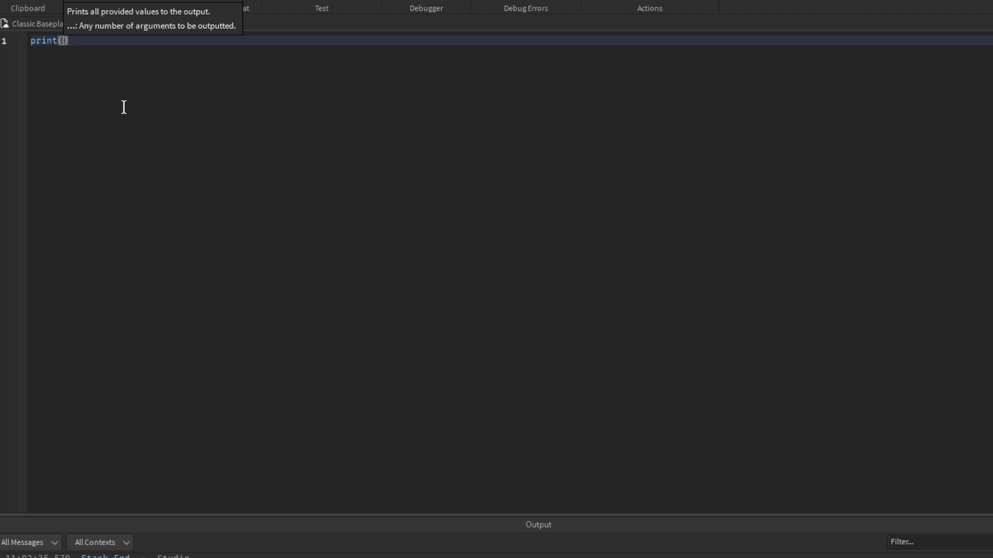
pyautogui.write('"')
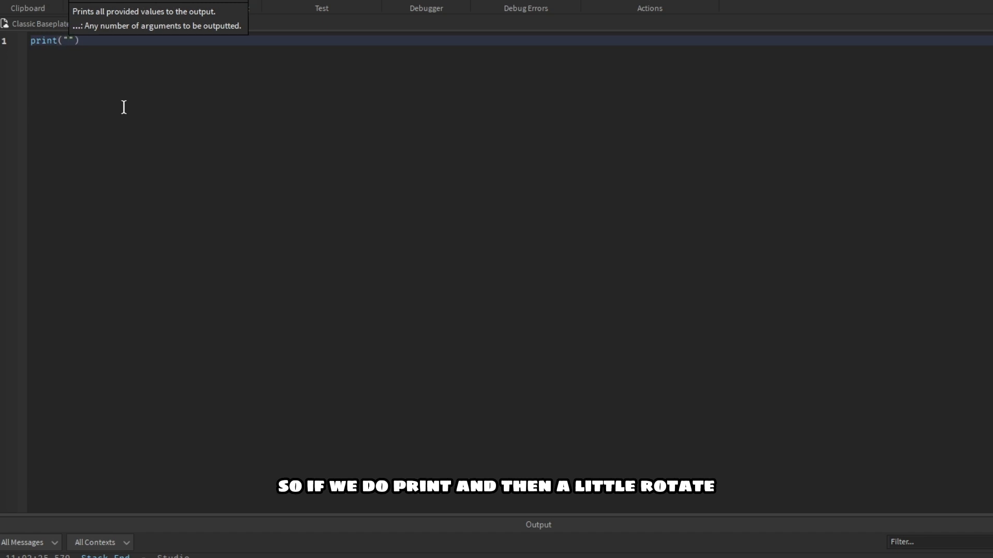
pyautogui.press('Right')
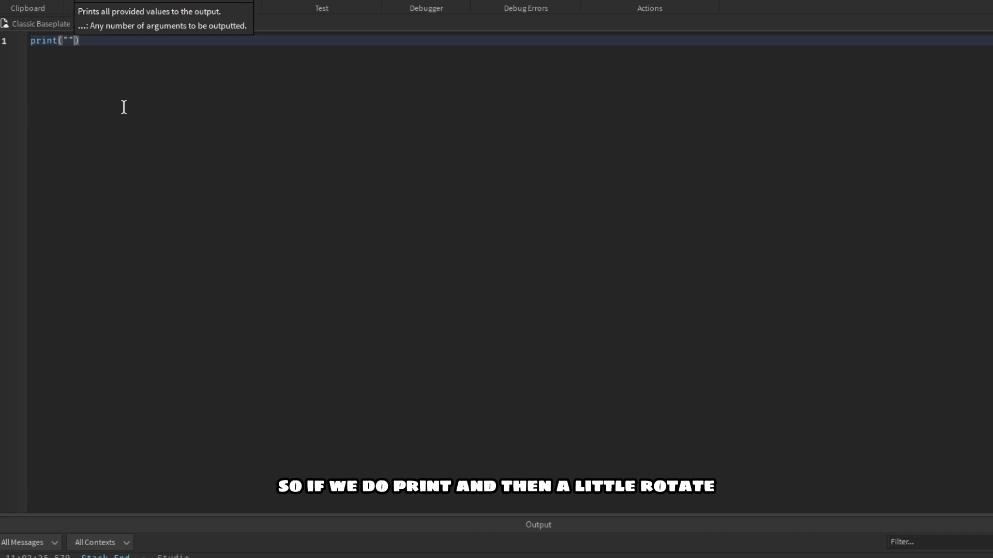
pyautogui.press('Left')
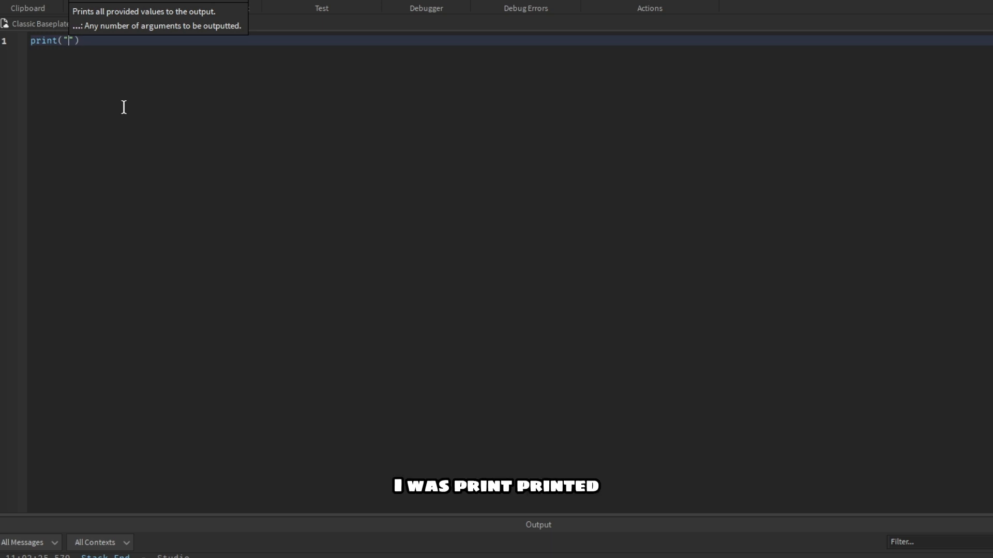
pyautogui.write('I was ')
pyautogui.write('pr')
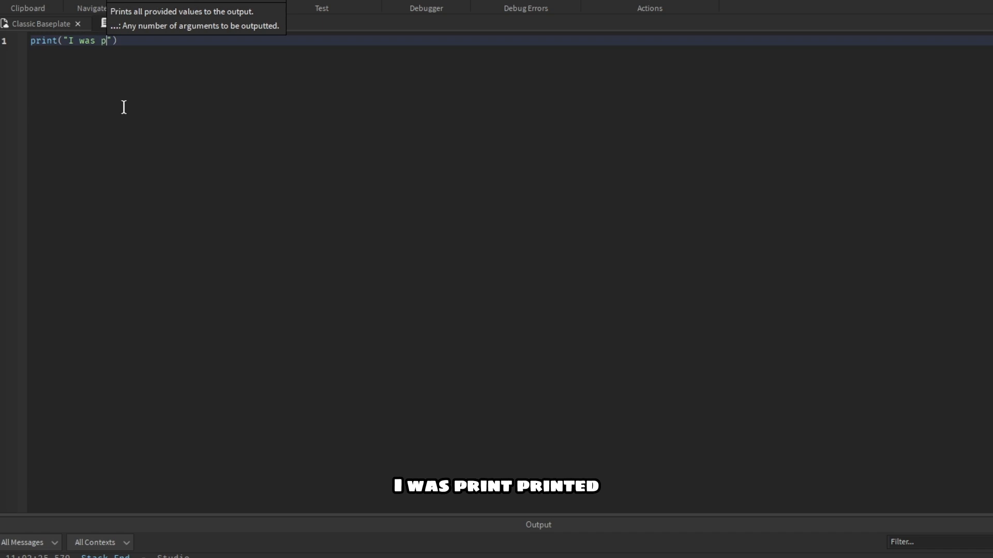
pyautogui.write('i')
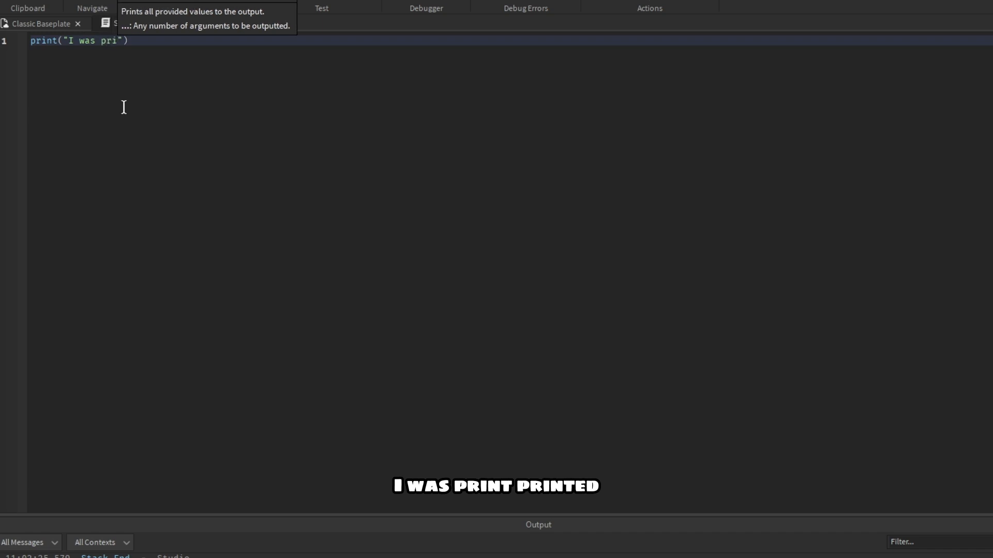
pyautogui.write('nted')
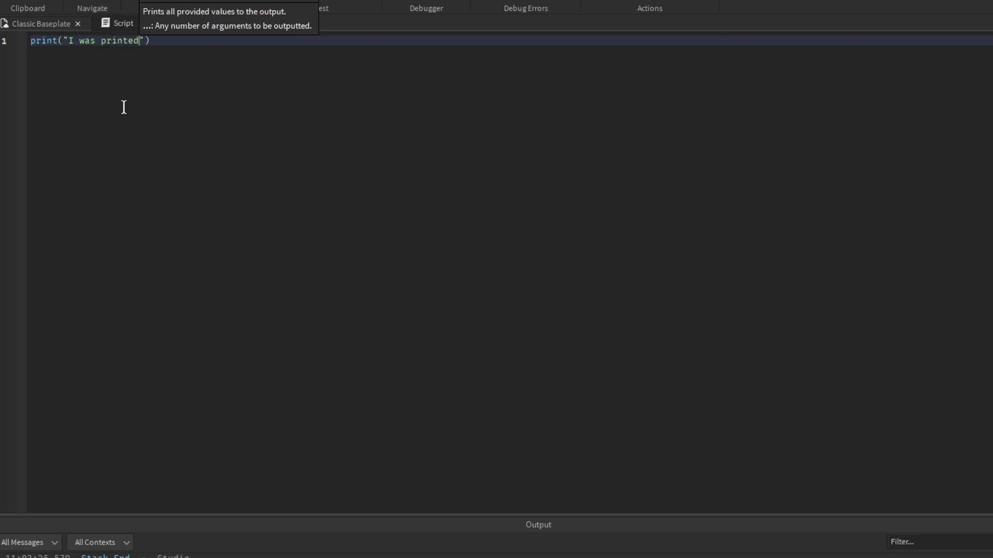
pyautogui.click(166, 64)
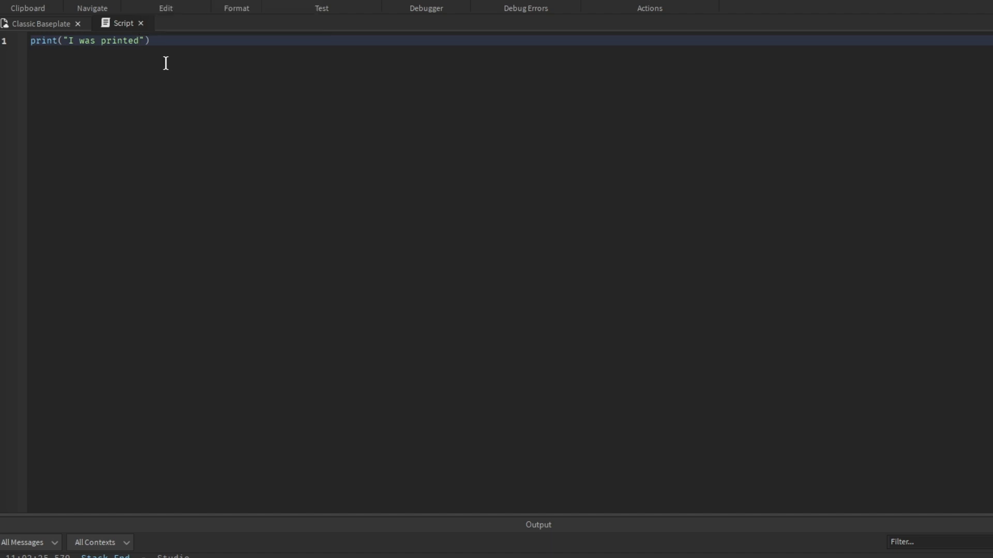
# Step: Return from the script to the 3D scene and start a playtest of the obby so the print script runs
pyautogui.click(23, 28)
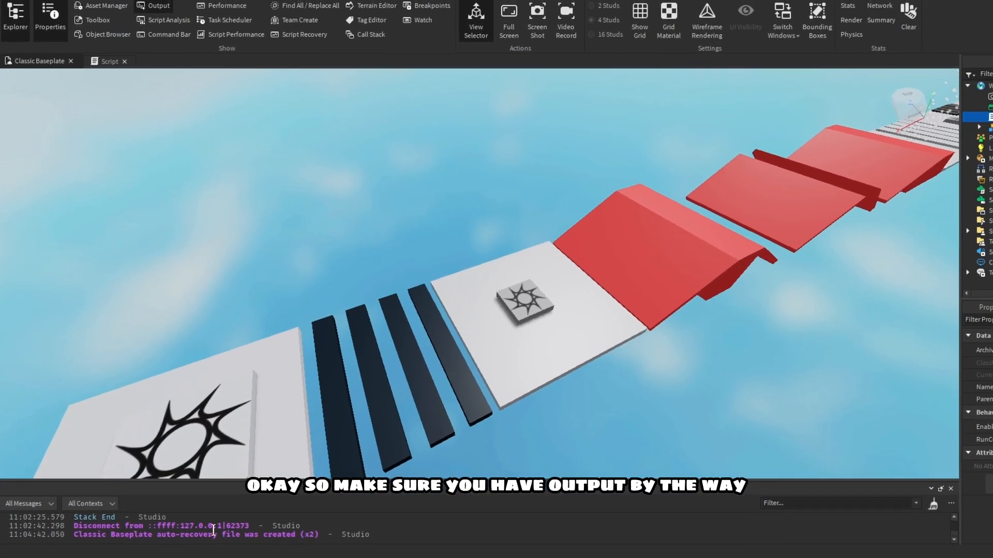
pyautogui.click(107, 61)
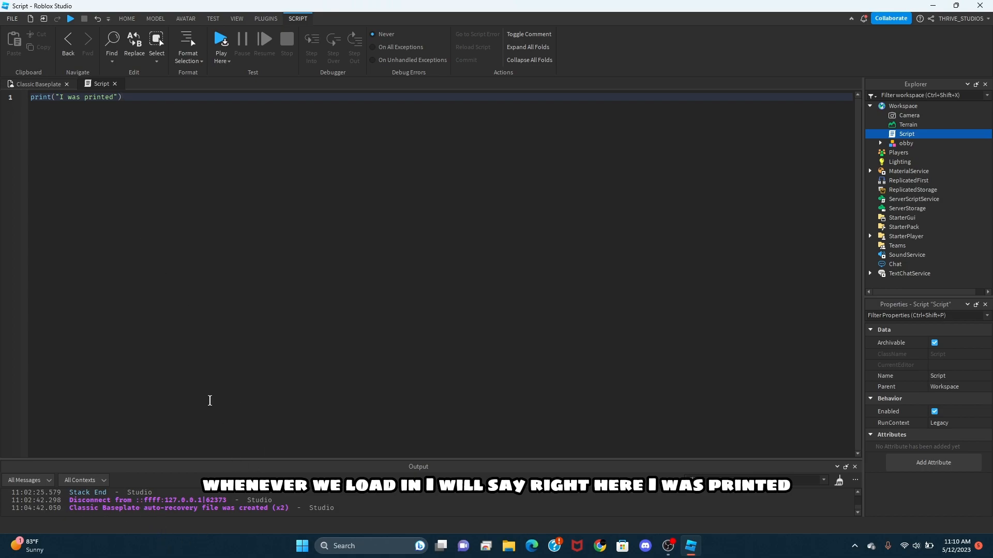
pyautogui.click(39, 84)
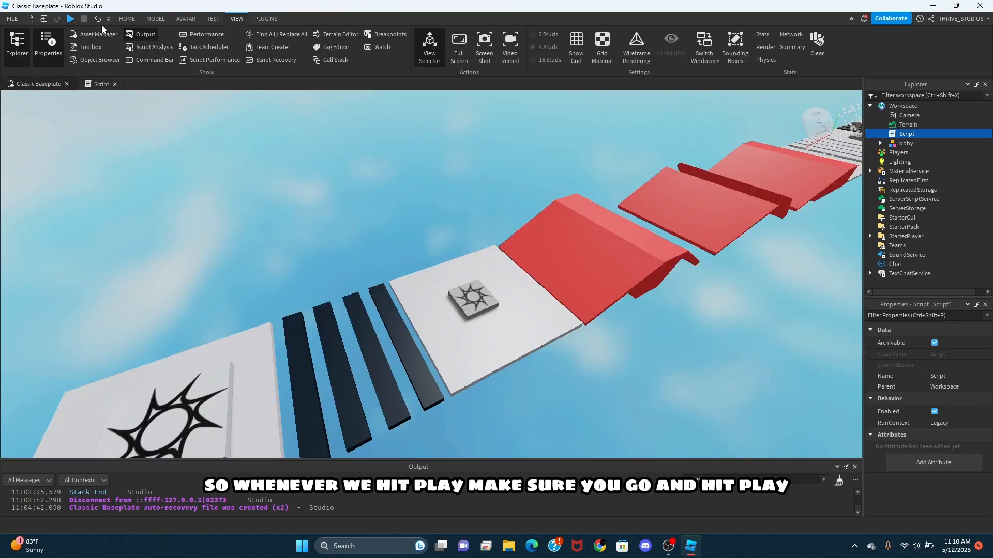
pyautogui.click(127, 19)
pyautogui.click(496, 61)
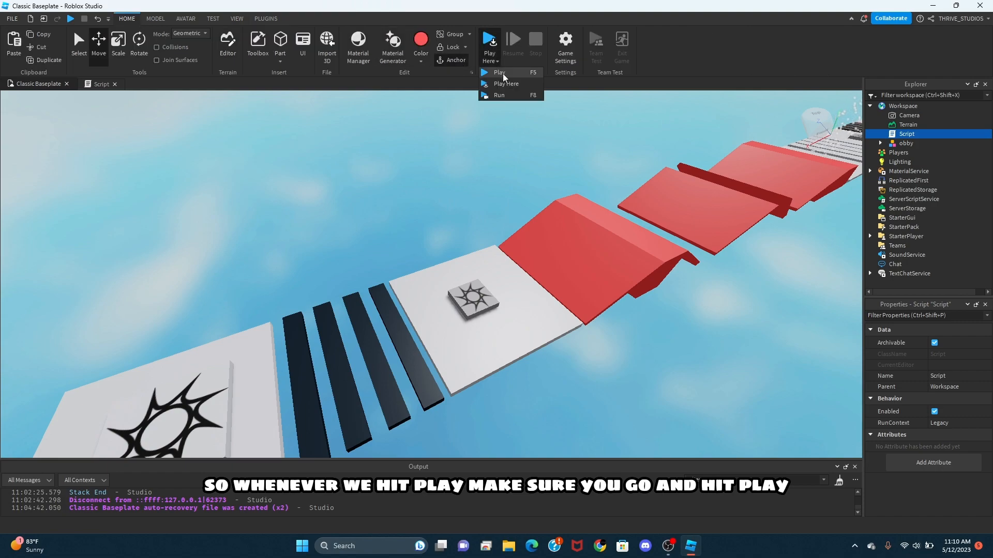
pyautogui.click(507, 74)
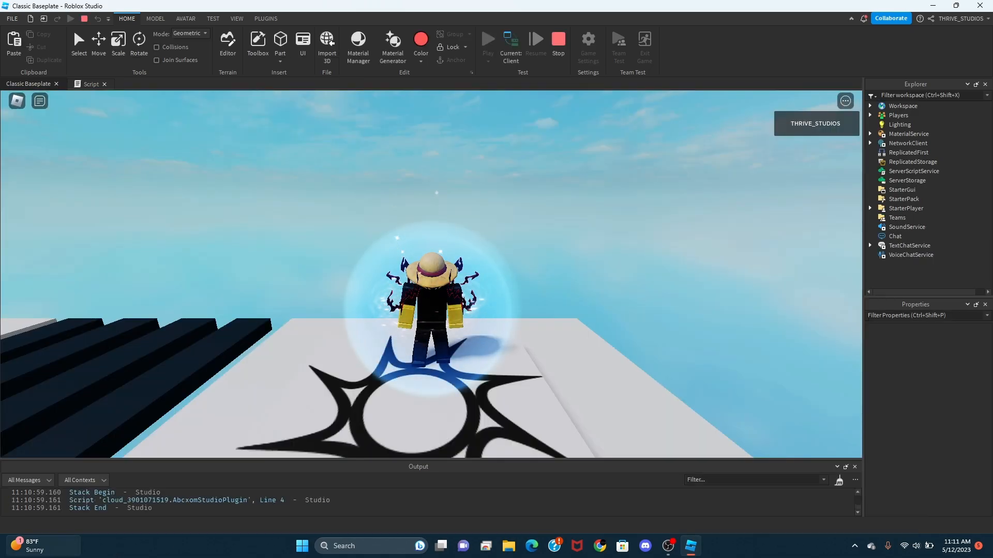
# Step: Turn the character toward the course and look through the Output messages for the script's printed line
pyautogui.moveTo(63, 547)
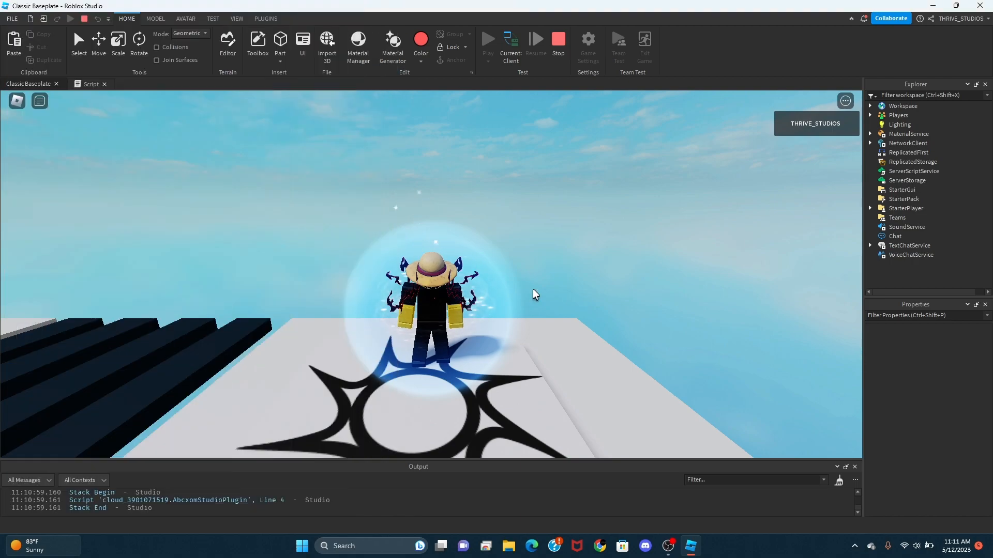
pyautogui.moveTo(532, 288); pyautogui.dragTo(521, 296, button='right')
pyautogui.press('w')
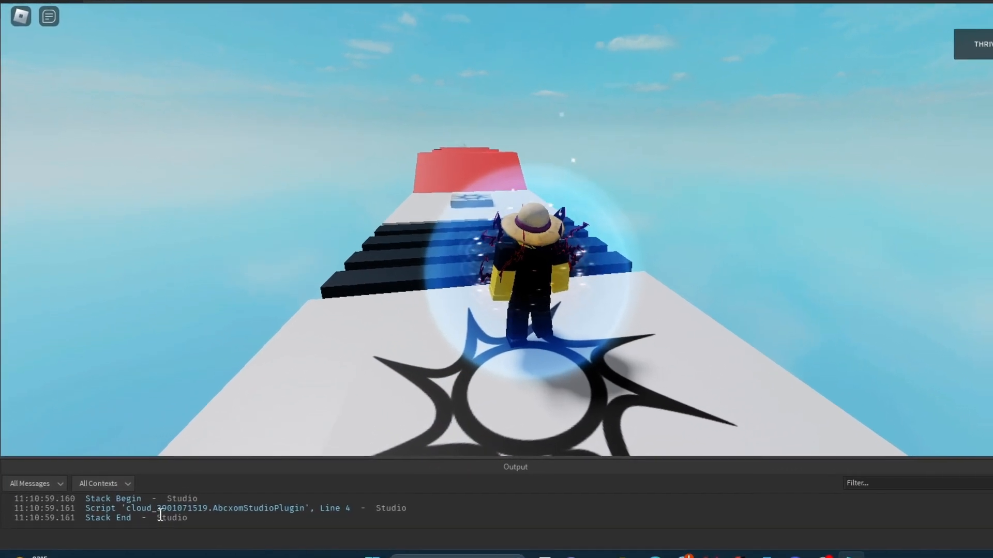
pyautogui.scroll(3, 139, 505)
pyautogui.scroll(1, 187, 517)
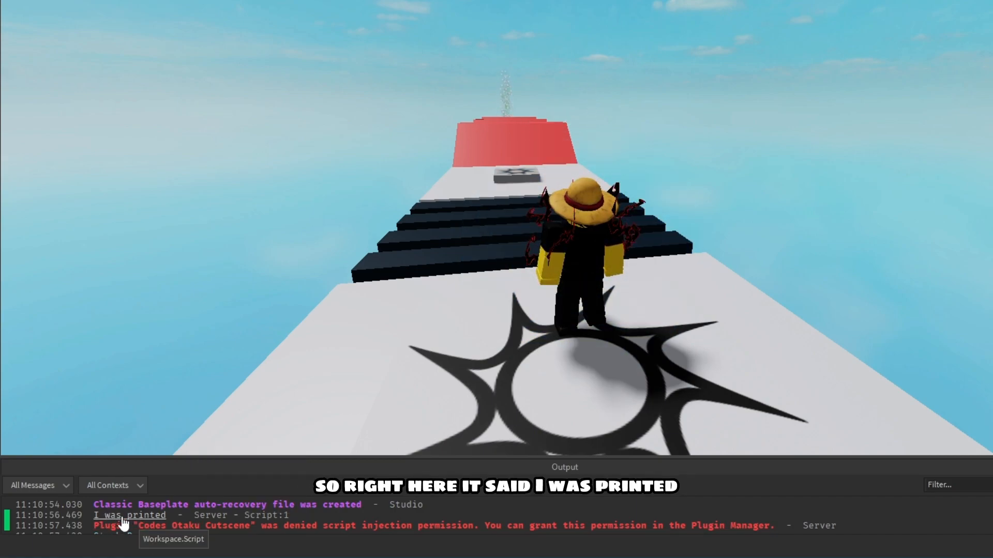
pyautogui.scroll(-2, 129, 517)
pyautogui.scroll(2, 164, 512)
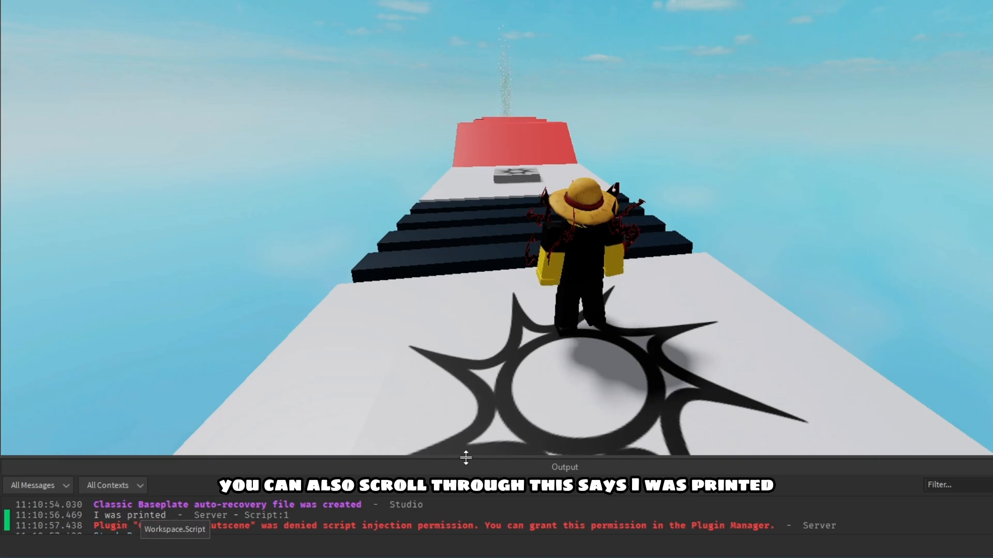
# Step: Run the character along the obby over the dark bars and red ramps to the green checkpoint, and stop the playtest
pyautogui.press('w')
pyautogui.moveTo(556, 399); pyautogui.dragTo(555, 396, button='right')
pyautogui.press('d')
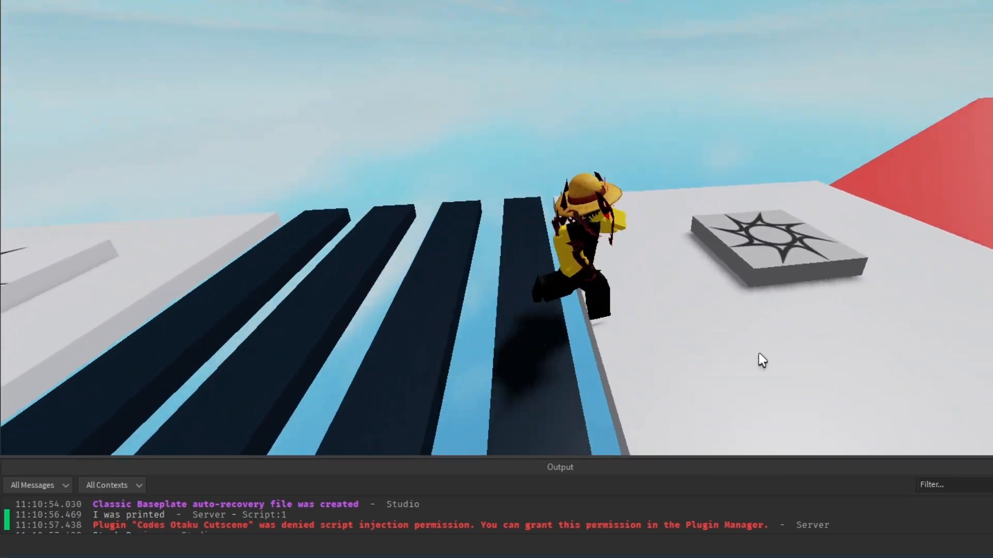
pyautogui.press('w')
pyautogui.moveTo(759, 353); pyautogui.dragTo(759, 352, button='right')
pyautogui.press('w')
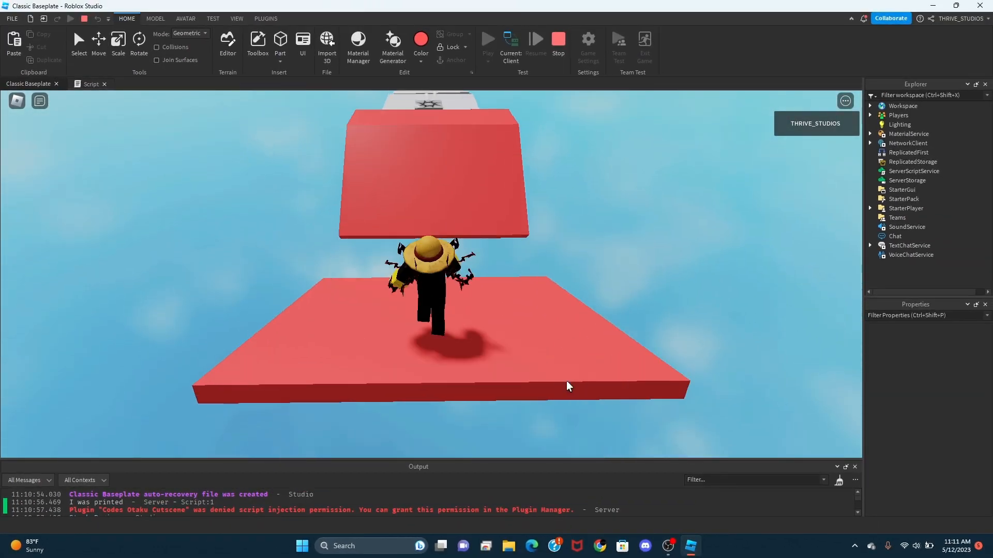
pyautogui.press('w')
pyautogui.moveTo(566, 381); pyautogui.dragTo(566, 381, button='right')
pyautogui.press('w')
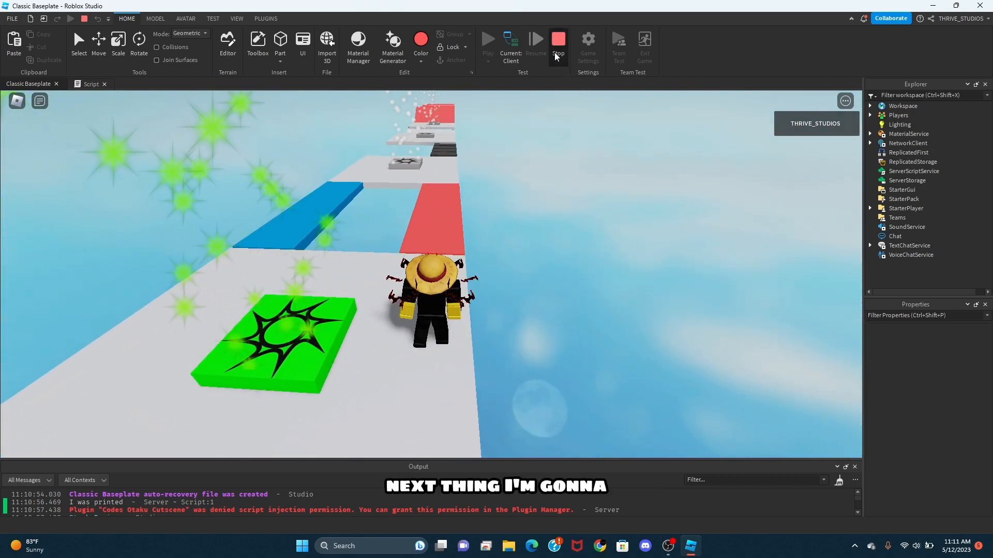
pyautogui.hotkey('shift', 'F5')
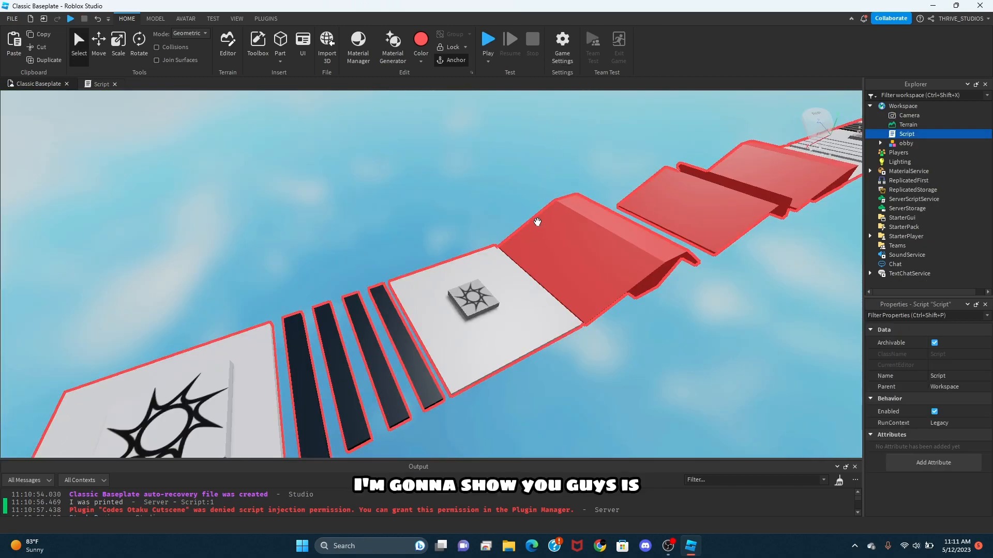
# Step: Open the Studio Settings dialog and reposition it over the scene
pyautogui.scroll(5, 475, 217)
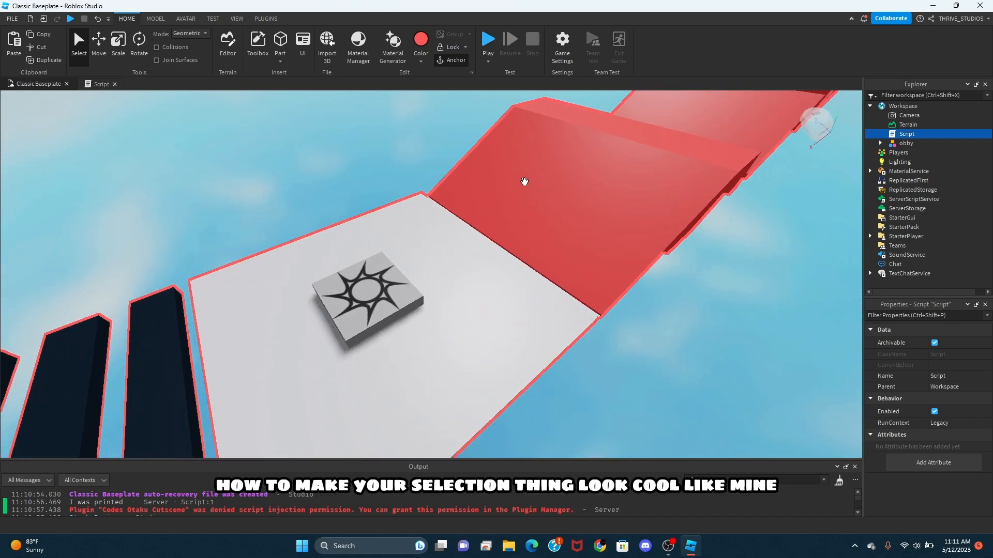
pyautogui.scroll(-2, 511, 232)
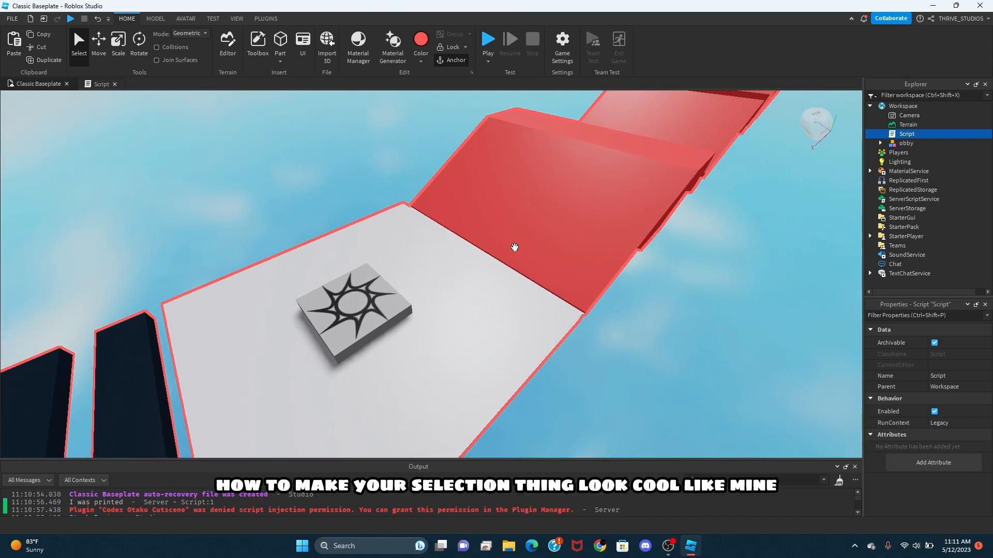
pyautogui.scroll(-3, 503, 241)
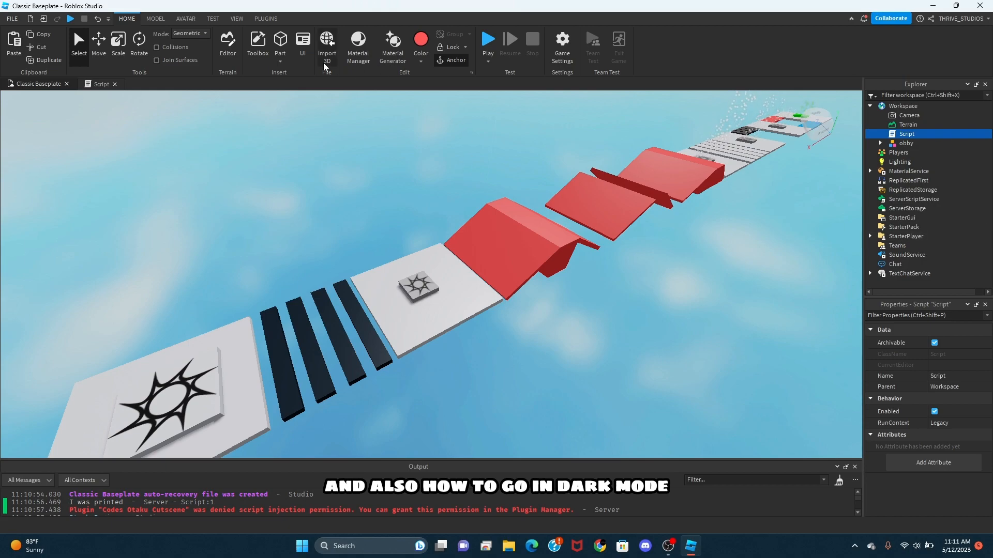
pyautogui.click(12, 18)
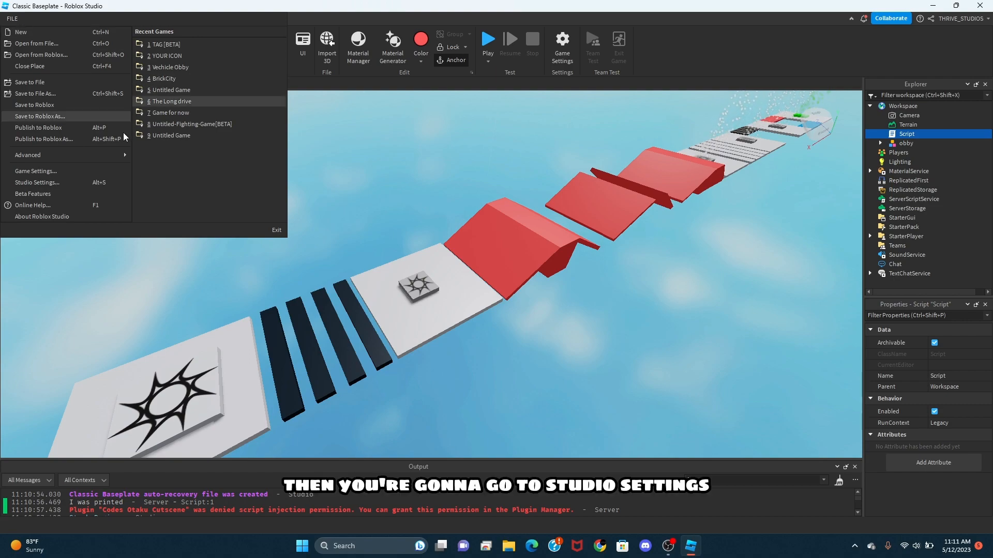
pyautogui.click(54, 185)
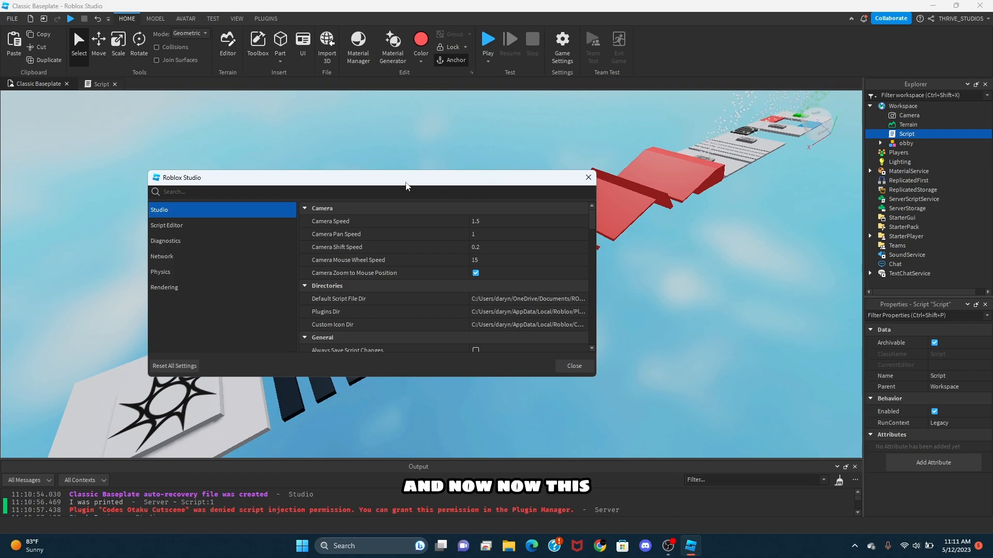
pyautogui.moveTo(406, 186); pyautogui.dragTo(457, 159)
# Step: Check the Theme choices in the General group of the Studio settings, leaving Dark selected
pyautogui.scroll(-2, 563, 210)
pyautogui.scroll(2, 570, 229)
pyautogui.scroll(-2, 570, 231)
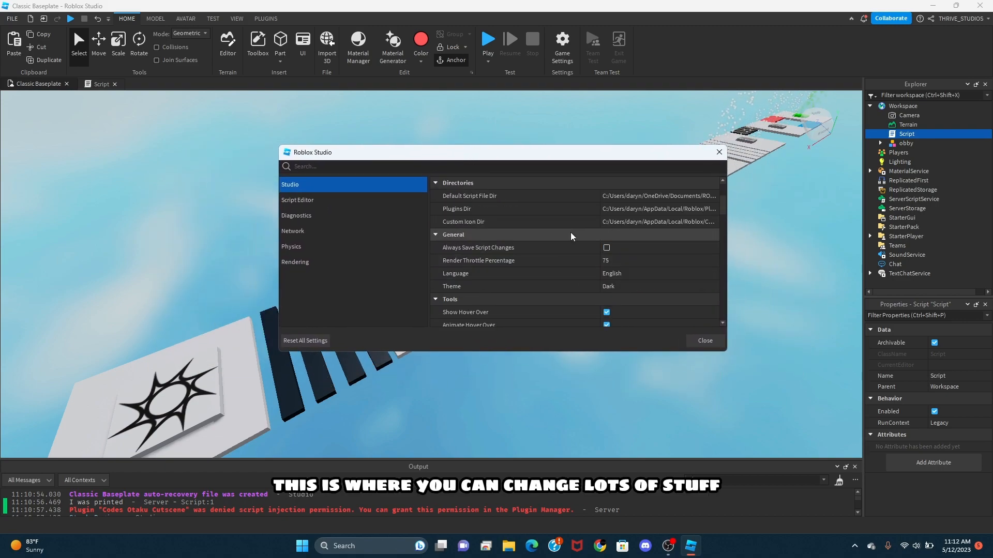
pyautogui.scroll(1, 570, 231)
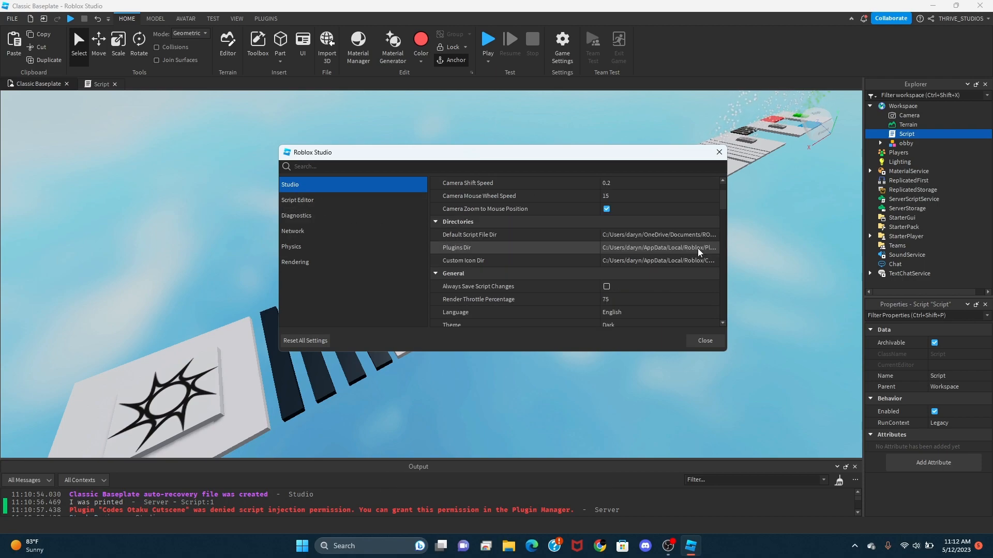
pyautogui.scroll(-1, 653, 276)
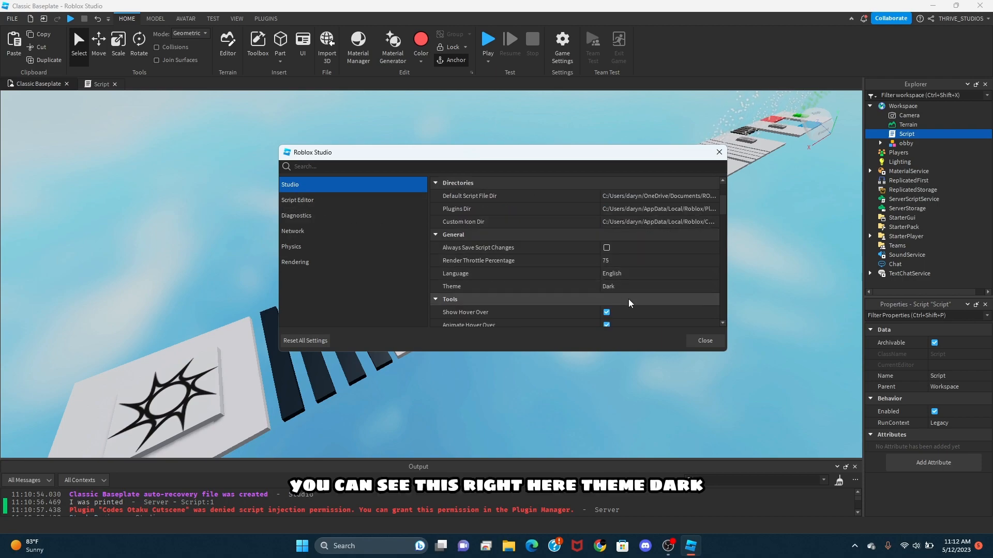
pyautogui.click(625, 285)
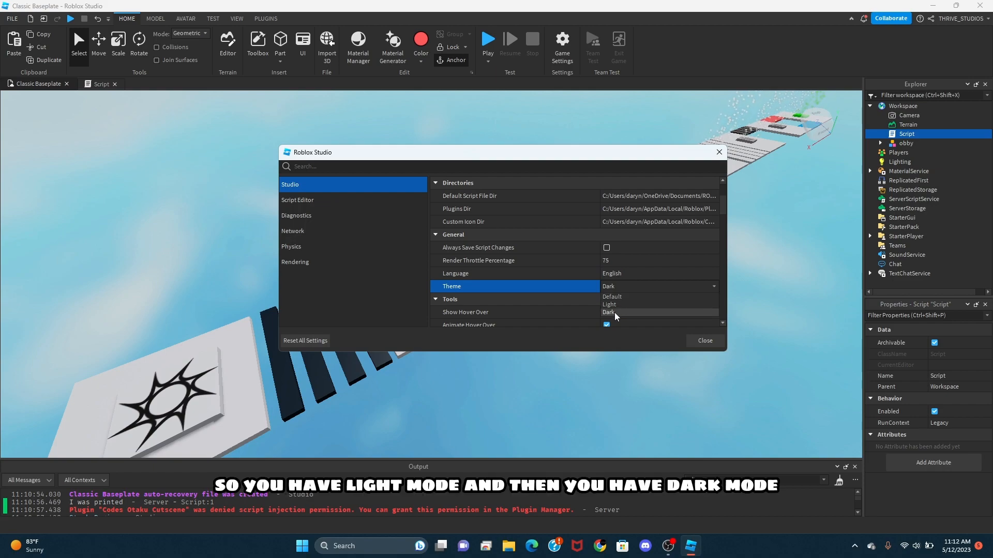
pyautogui.click(635, 287)
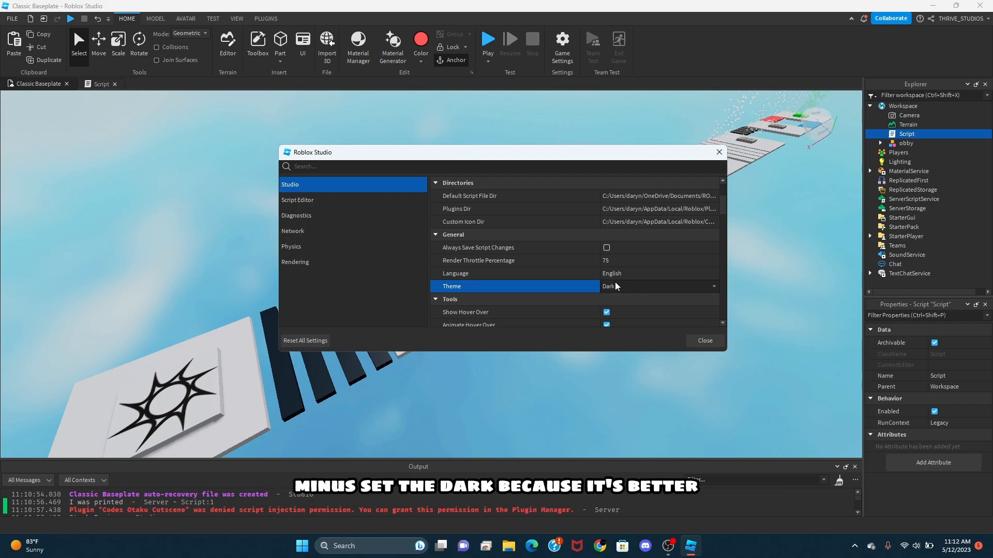
# Step: Look through the Script Editor, Diagnostics and Rendering settings for the selection appearance options
pyautogui.click(320, 202)
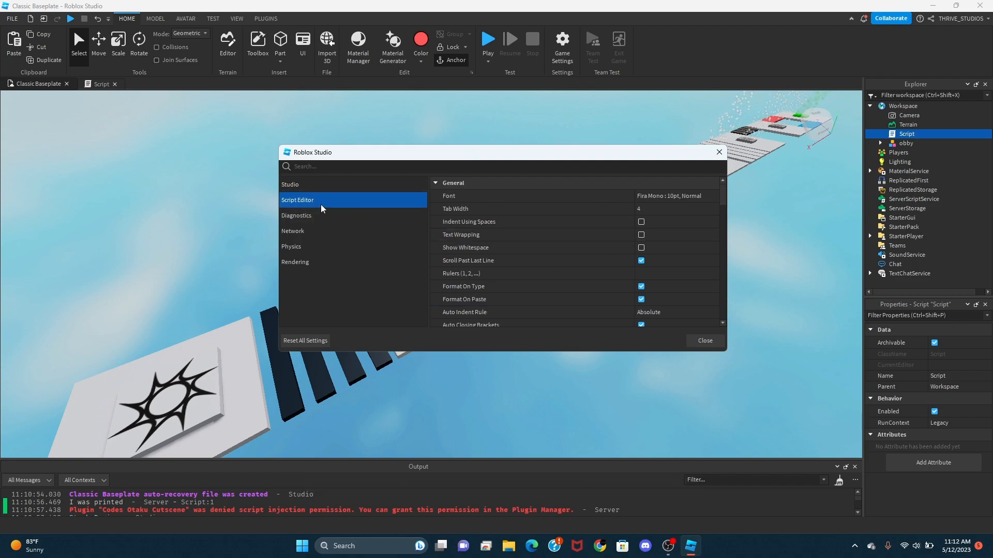
pyautogui.click(320, 216)
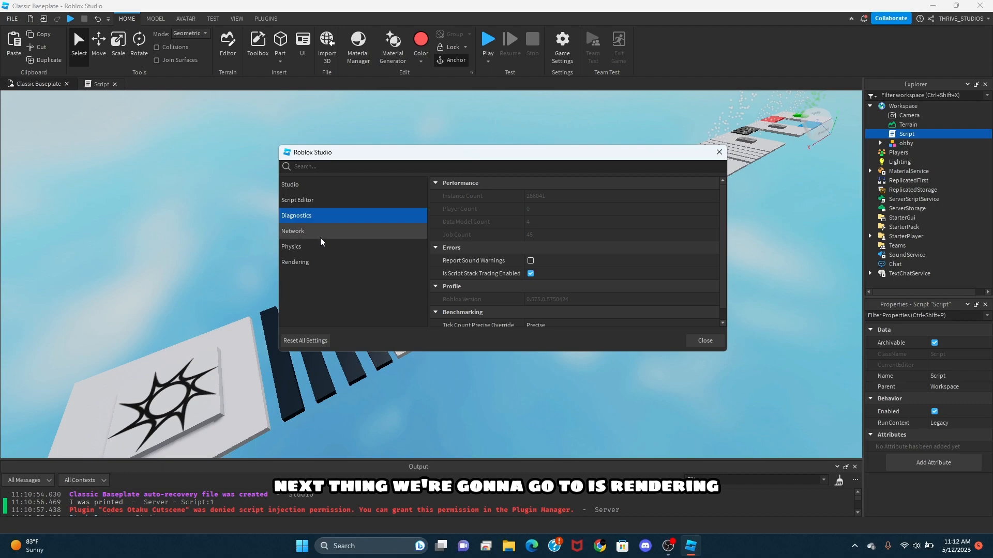
pyautogui.click(311, 262)
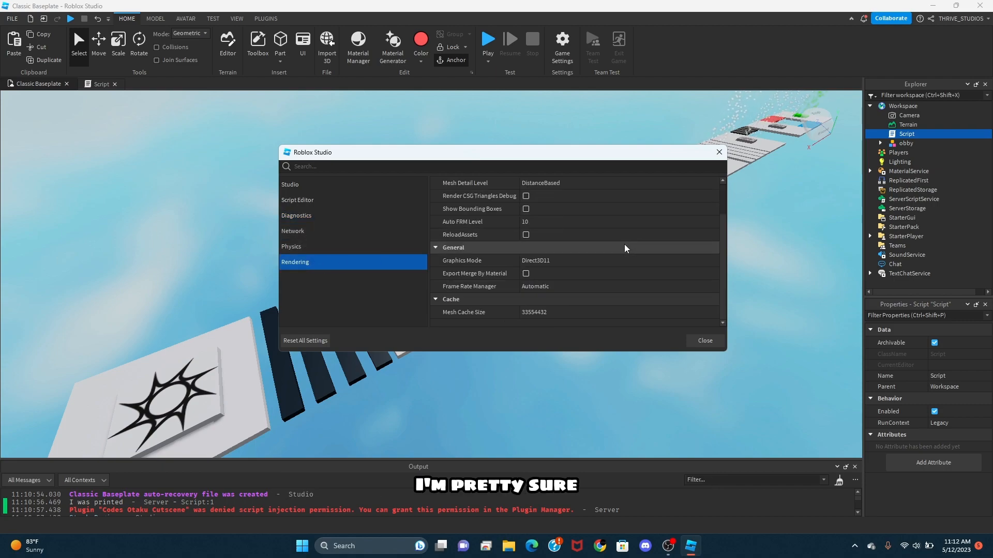
pyautogui.scroll(3, 622, 247)
# Step: Review the select, hover and active colors in the Tools group of the Studio settings and close the dialog
pyautogui.click(307, 188)
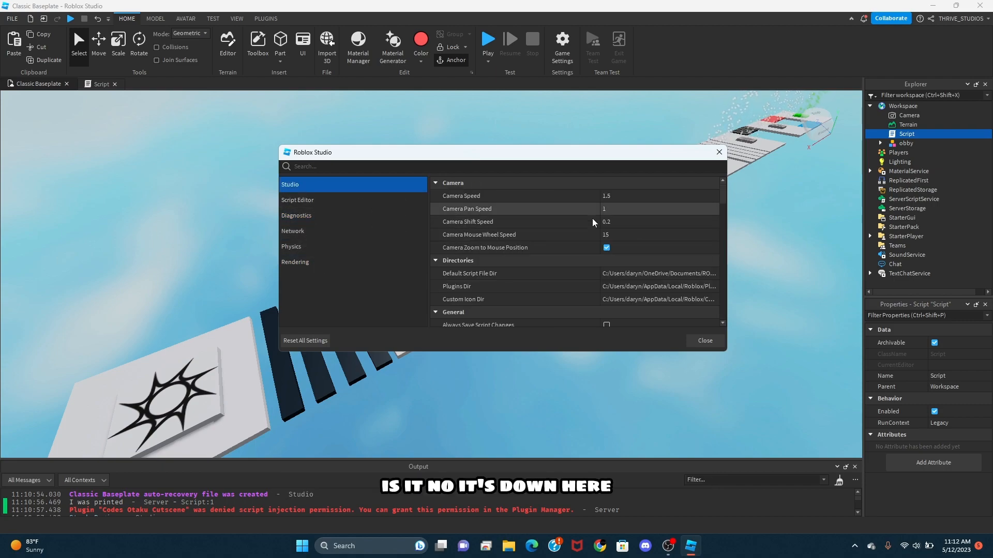
pyautogui.scroll(-5, 661, 240)
pyautogui.scroll(3, 646, 241)
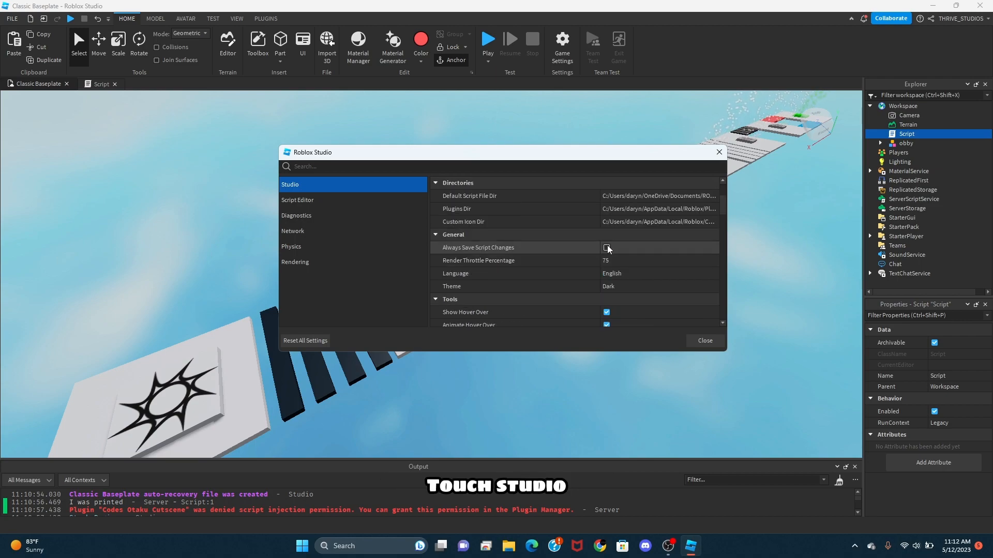
pyautogui.scroll(-3, 609, 246)
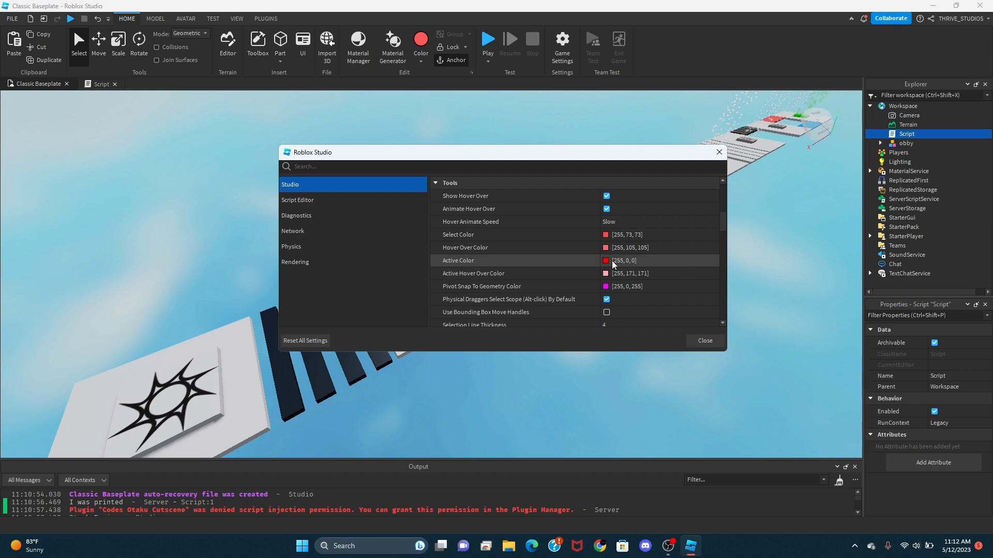
pyautogui.click(719, 153)
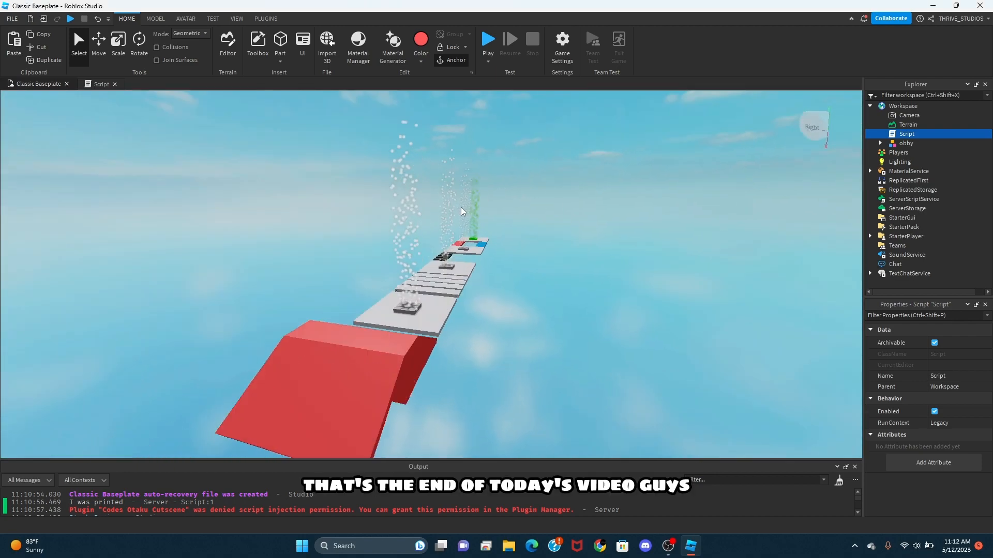
pyautogui.scroll(5, 461, 208)
pyautogui.moveTo(547, 219); pyautogui.dragTo(429, 254, button='right')
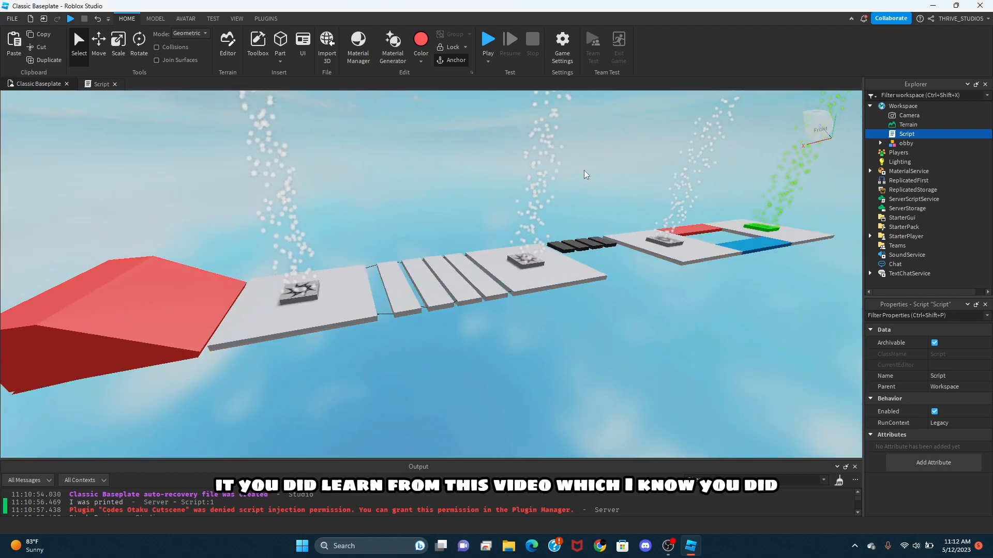
pyautogui.moveTo(584, 170); pyautogui.dragTo(439, 176, button='right')
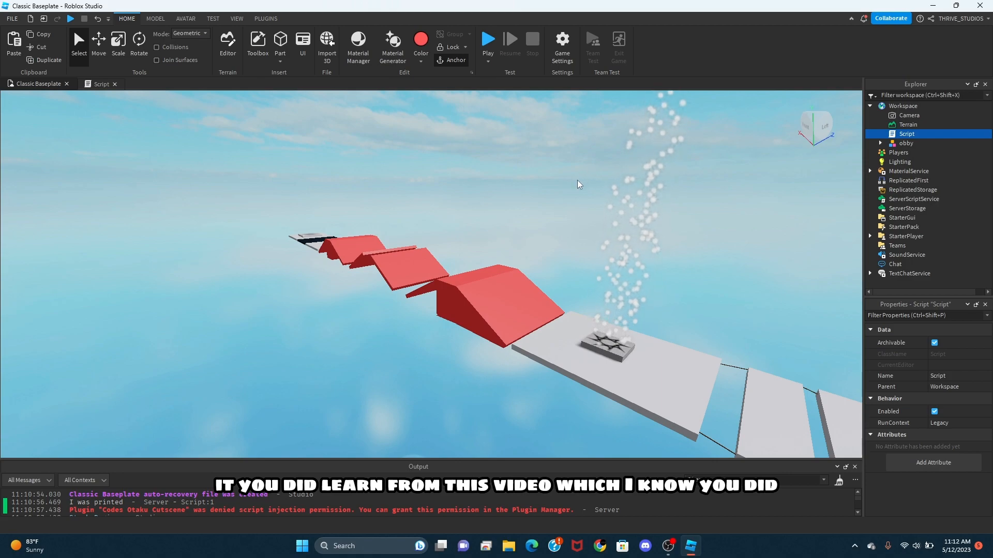